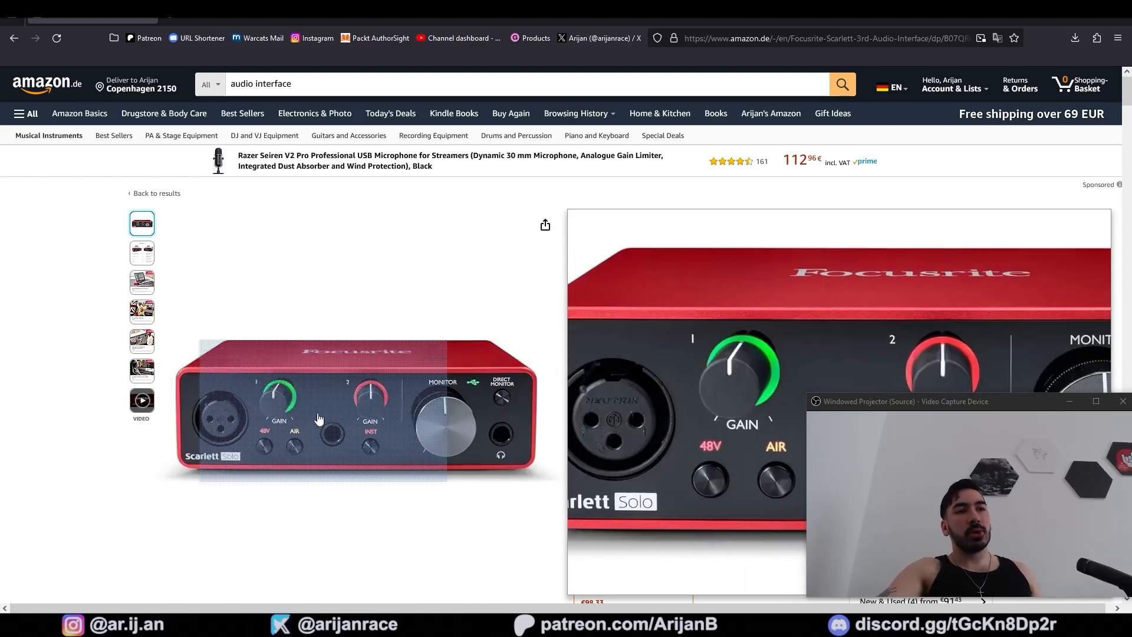
Enlarge the audio interface's front product photo and save it as Front View in the Focusrite folder
left_click(364, 411)
right_click(421, 362)
left_click(454, 381)
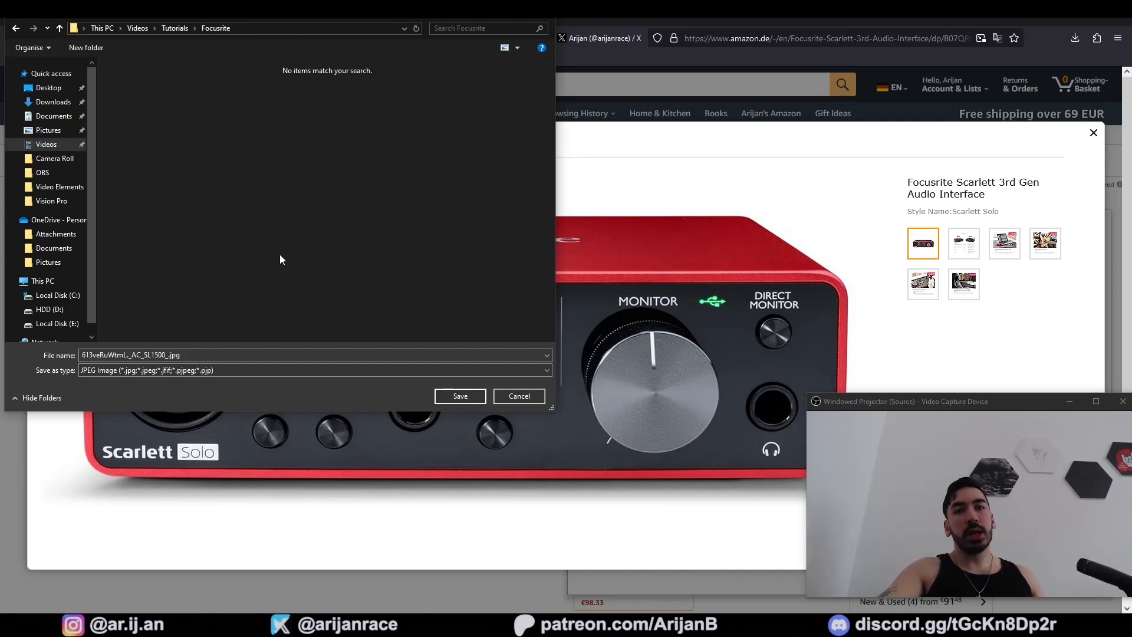
left_click(199, 356)
type("Front View")
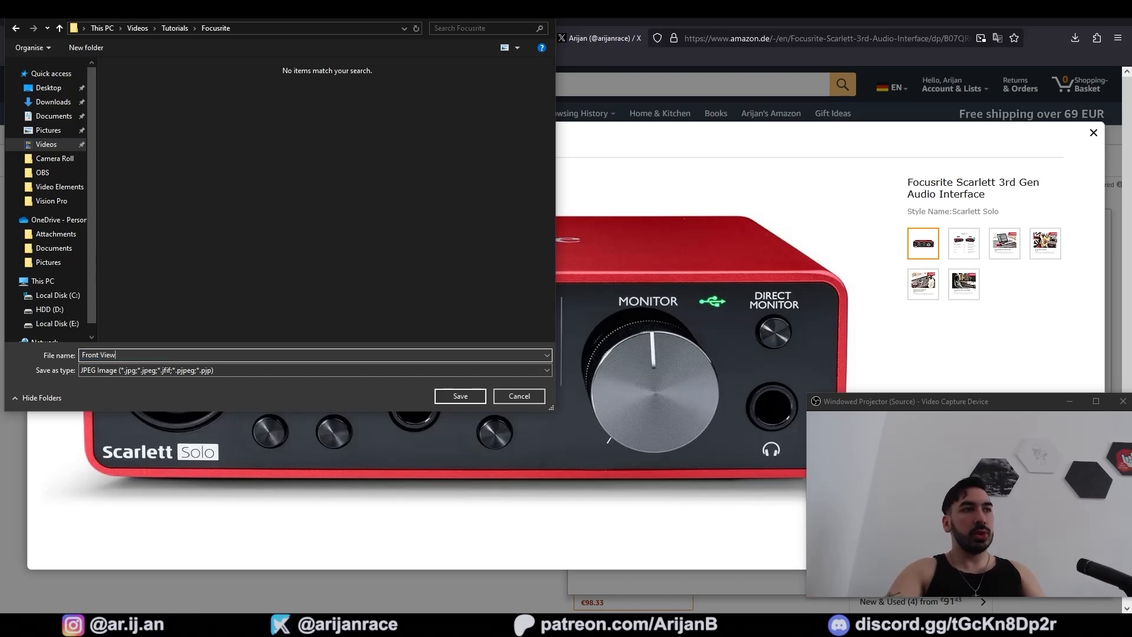
key("Return")
key("Escape")
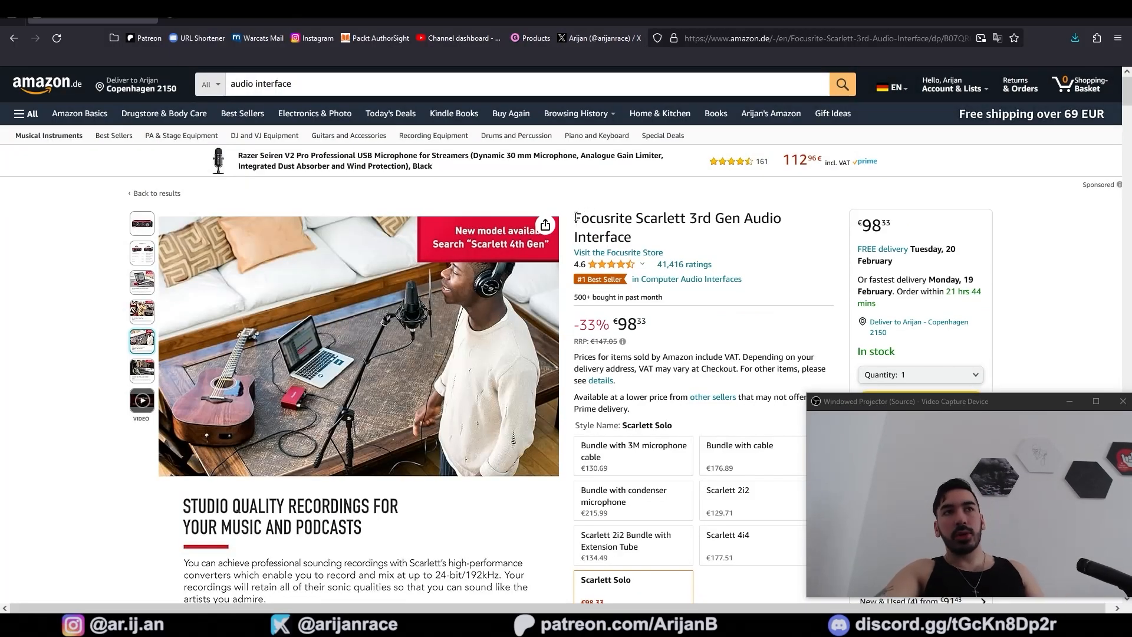
Take the name from the product title and browse image search results for "Focusrite Scarlett 3rd Gen"
left_click_drag(577, 216, 640, 239)
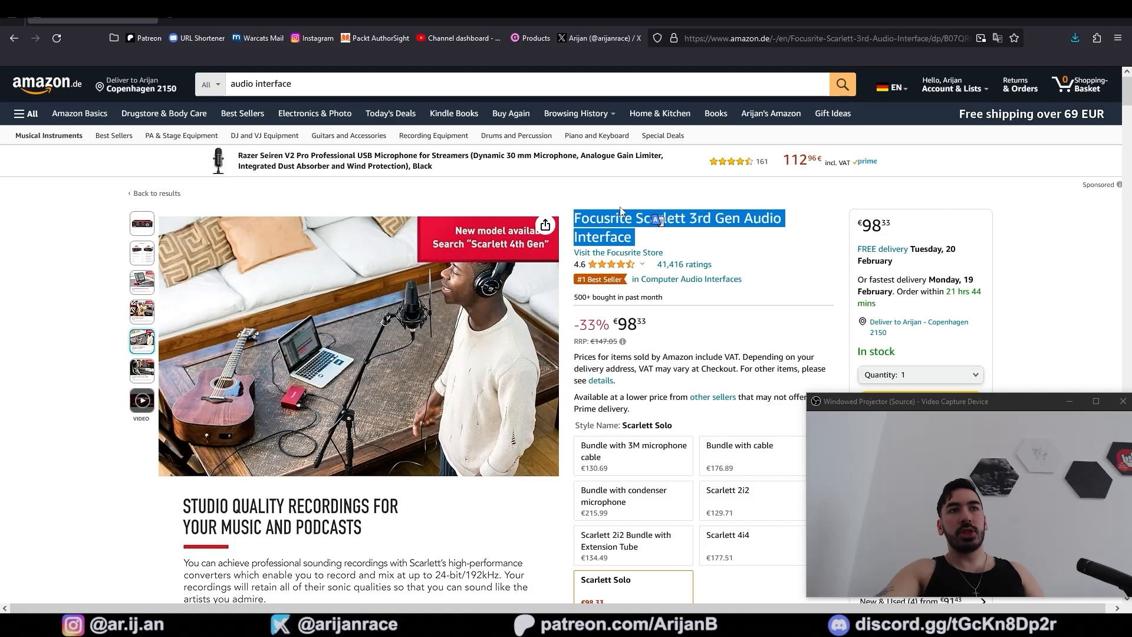
left_click(225, 20)
left_click_drag(186, 81, 112, 82)
left_click(347, 129)
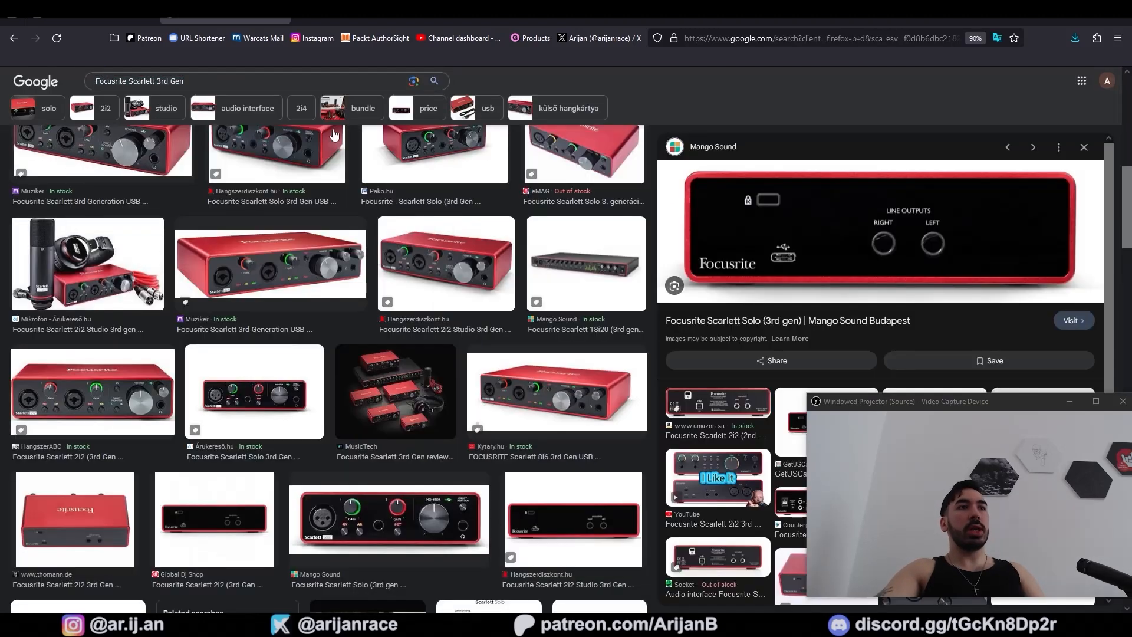
scroll(322, 167, "up", 5)
scroll(770, 223, "down", 1)
scroll(769, 223, "up", 1)
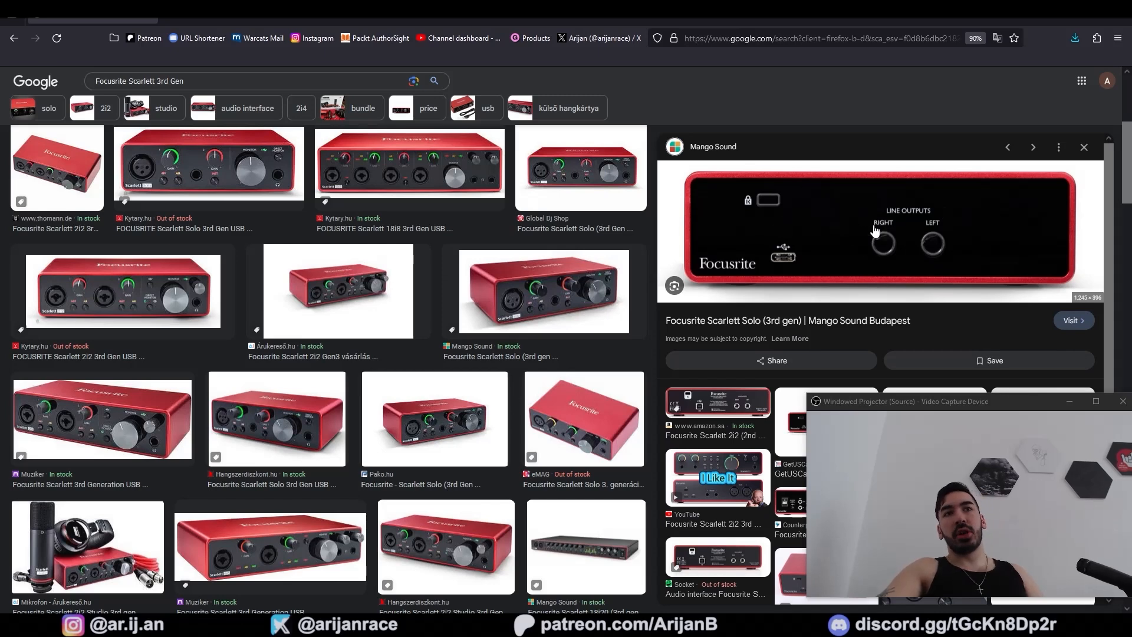
Open the Johns Music picture of the black rear panel among the related images and save it as Rear View in the Focusrite folder
left_click(718, 402)
scroll(764, 404, "down", 1)
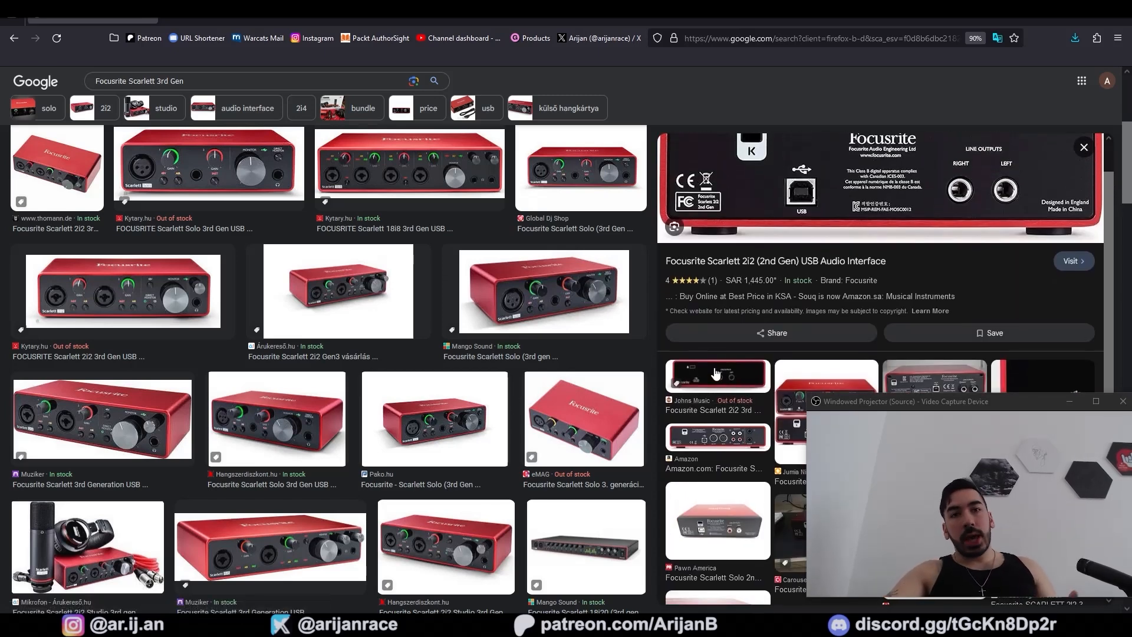
scroll(937, 200, "up", 1)
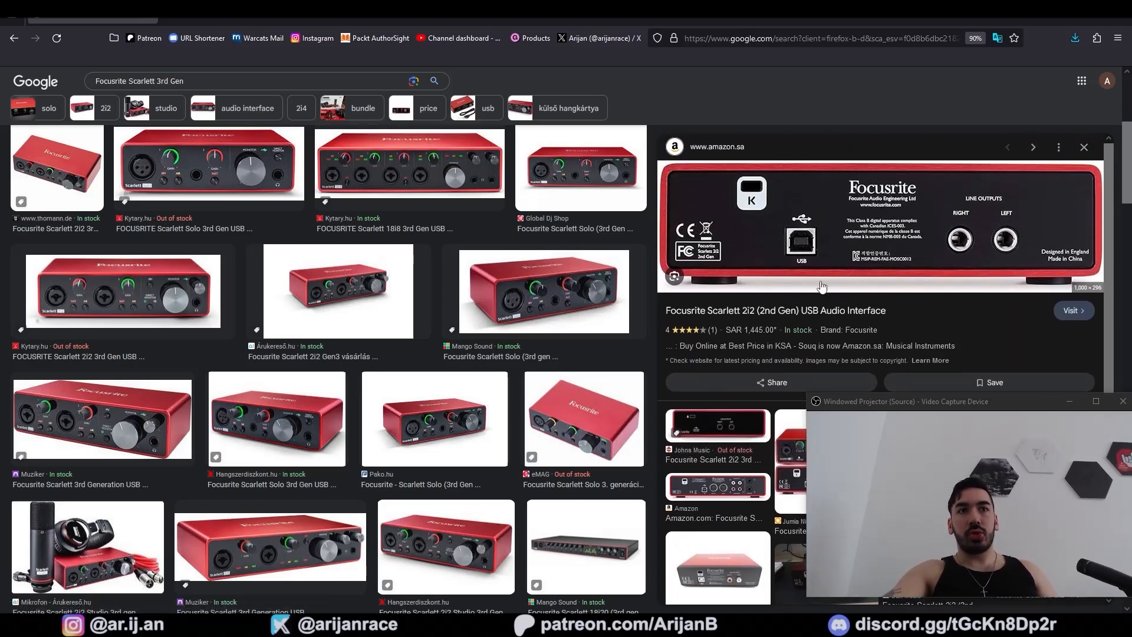
left_click(741, 423)
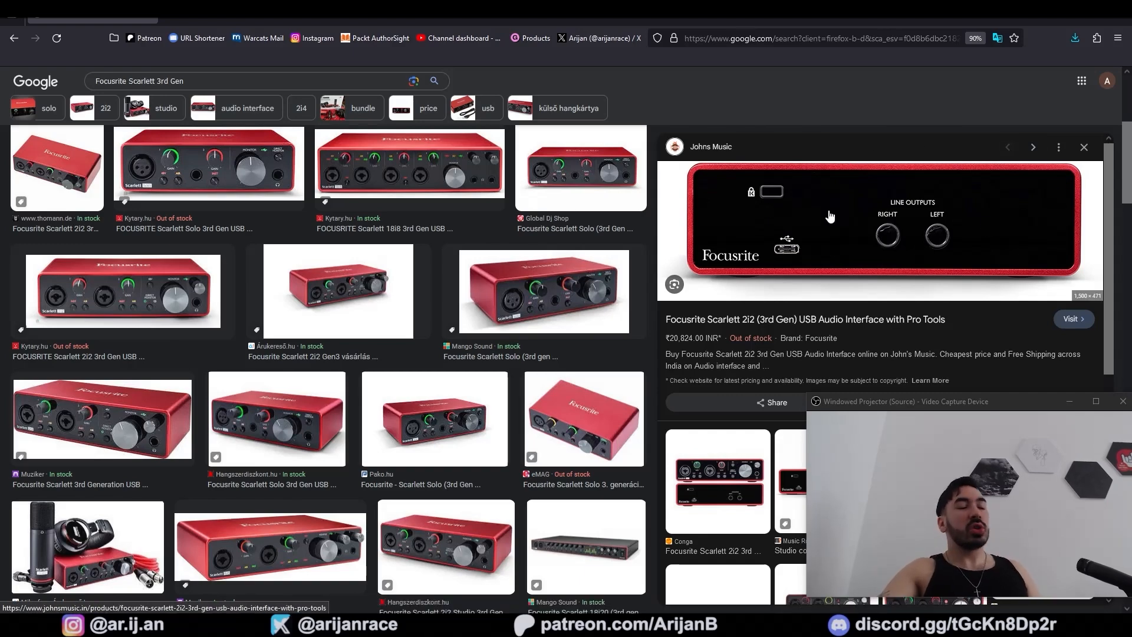
right_click(830, 217)
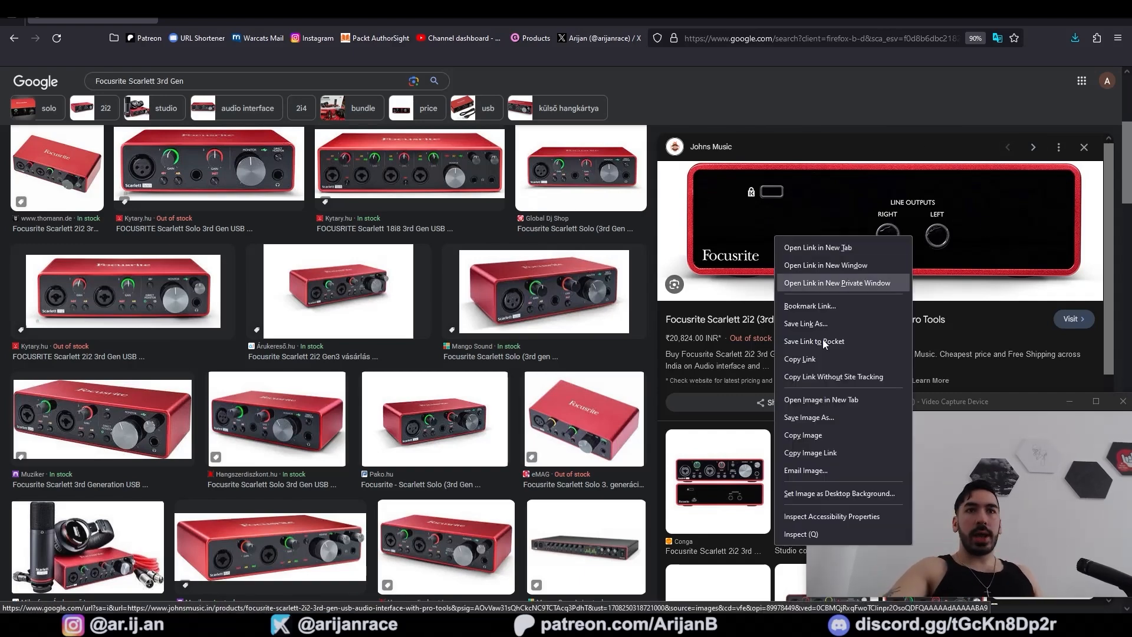
left_click(838, 412)
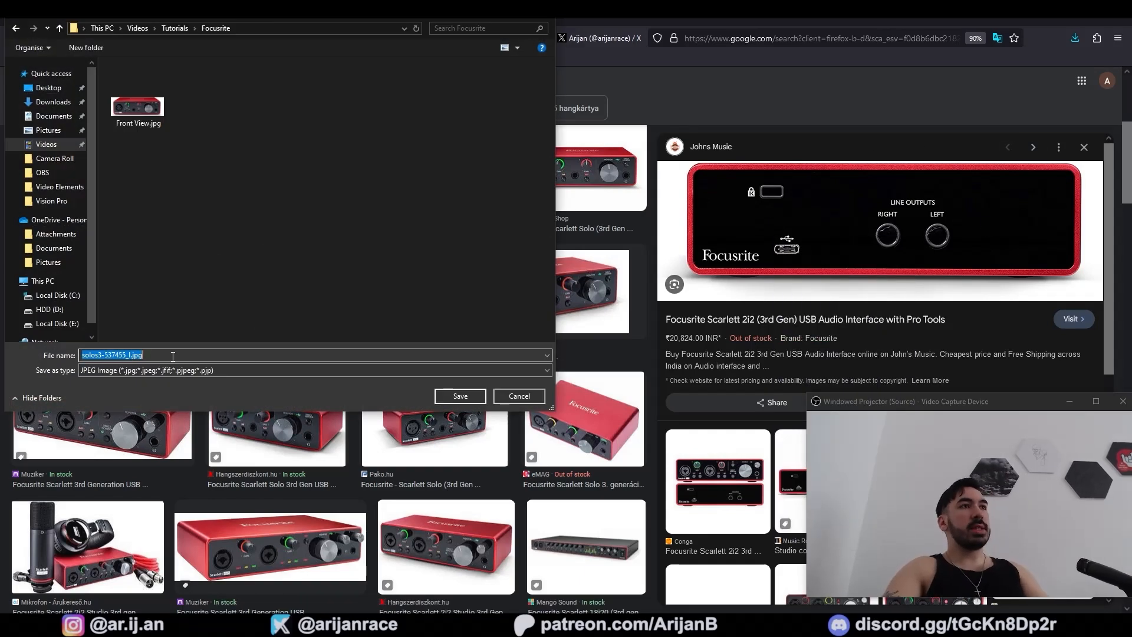
type("Rear Vie")
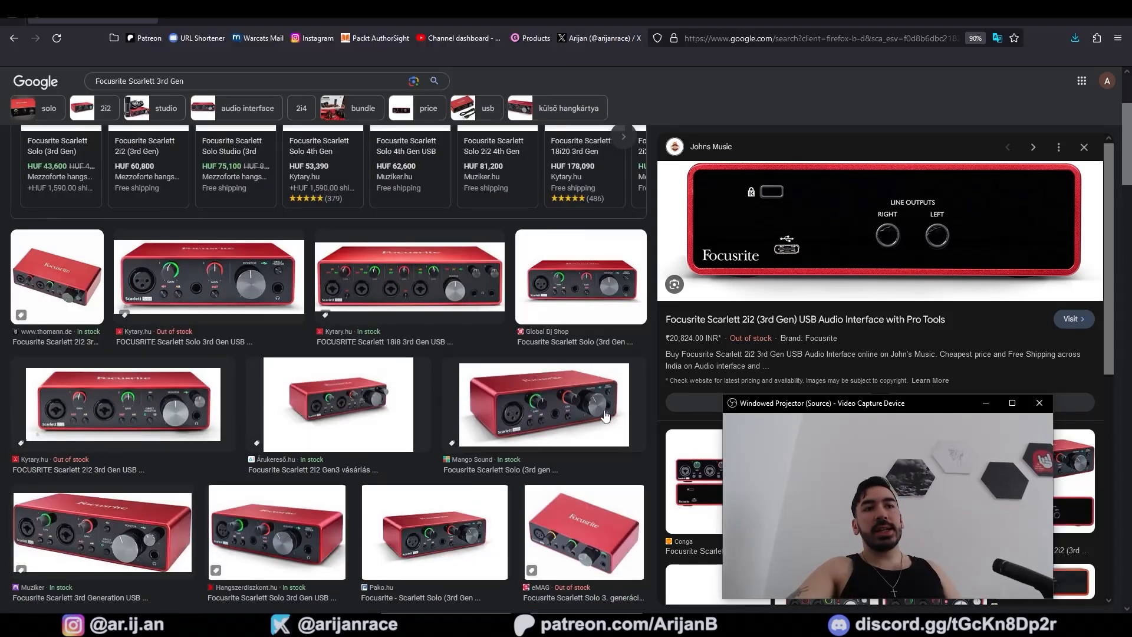
Preview the Pako.hu picture showing the Scarlett Solo at an angle
scroll(595, 412, "down", 2)
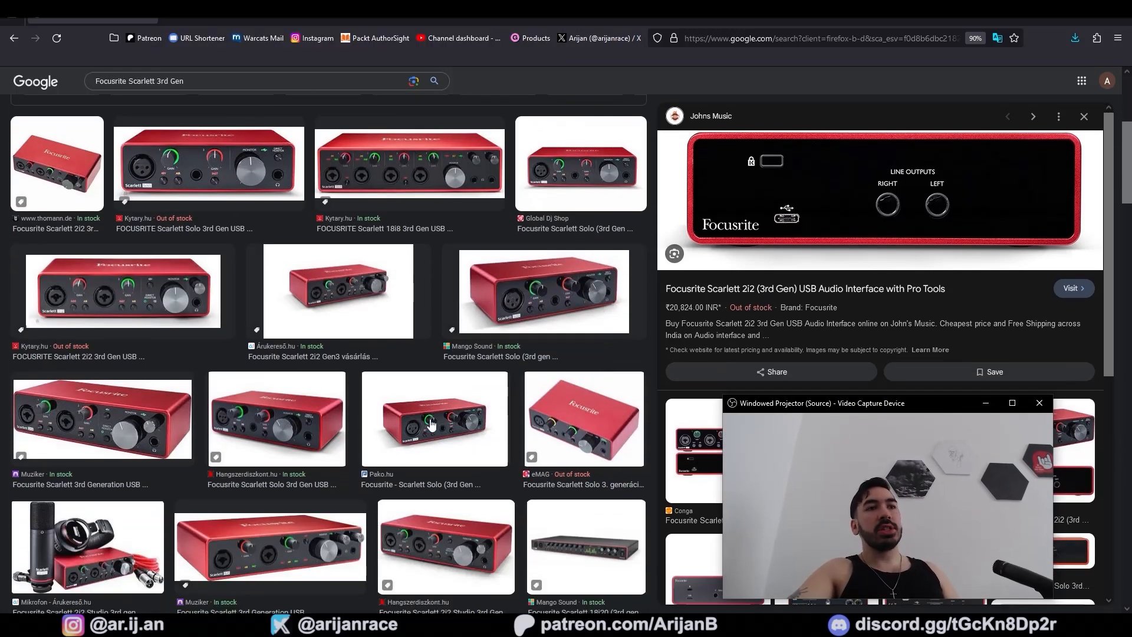
left_click(434, 423)
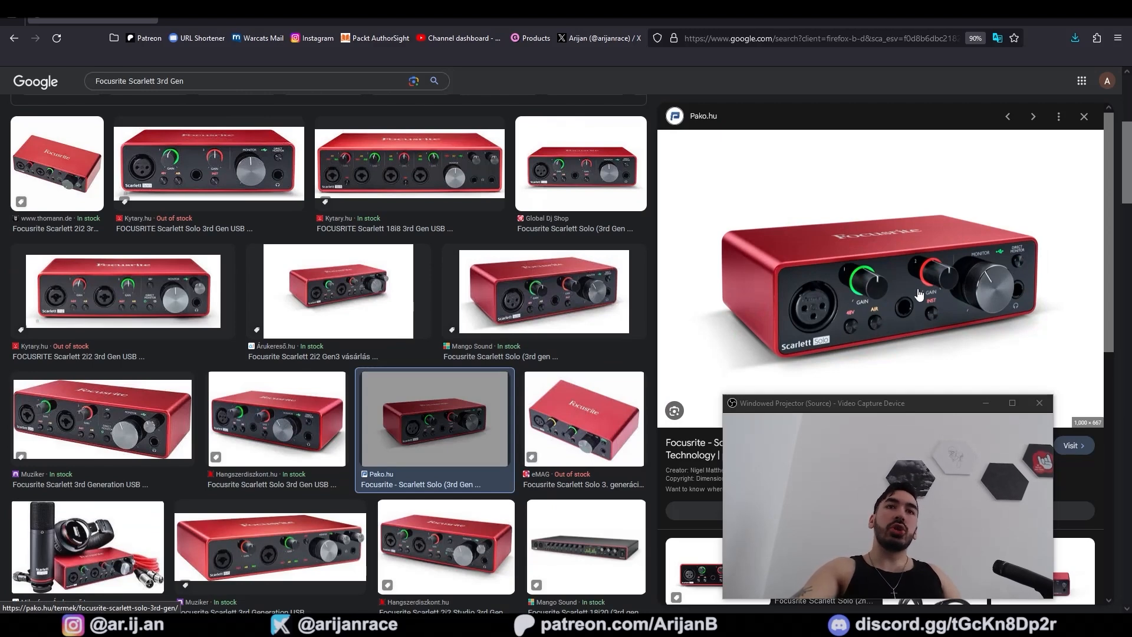
scroll(865, 318, "down", 1)
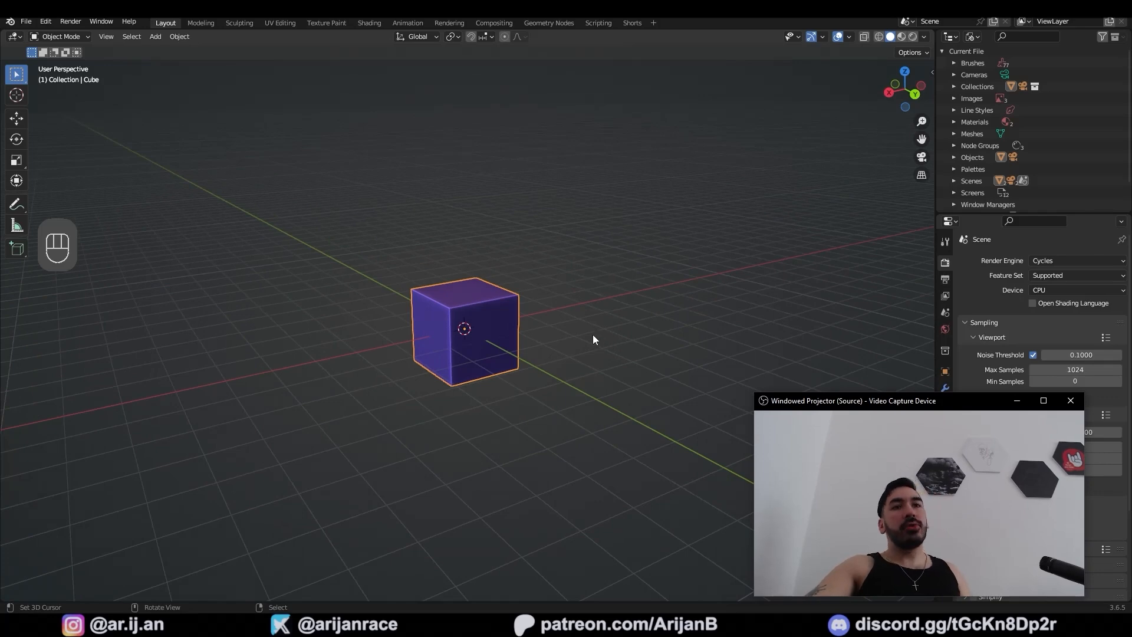
In Blender, add Rear View.jpg from the Focusrite folder as a reference image aligned to the front orthographic view
middle_click_drag(539, 318, 533, 316)
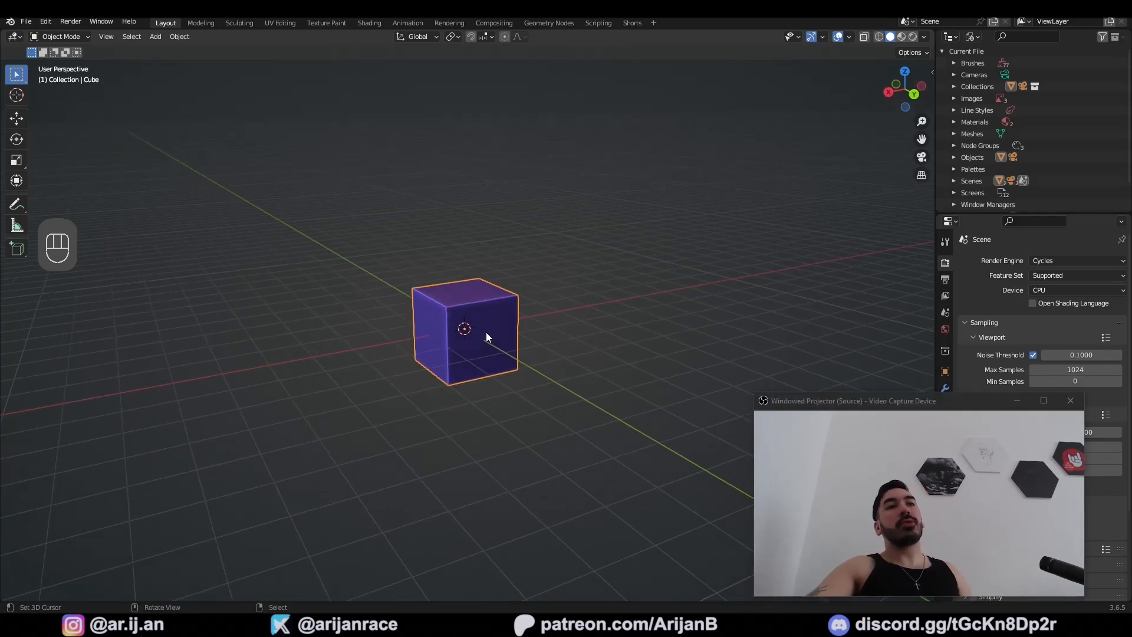
mouse_move(486, 346)
middle_mouse_down()
mouse_move(433, 320)
mouse_move(488, 355)
middle_mouse_up()
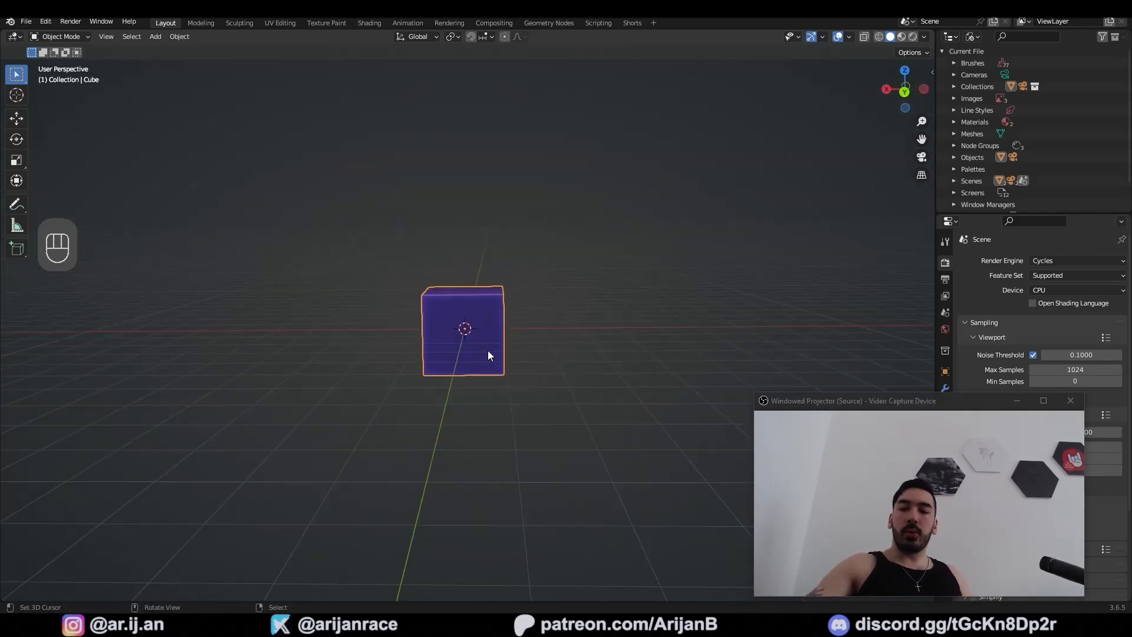
key("KP_1")
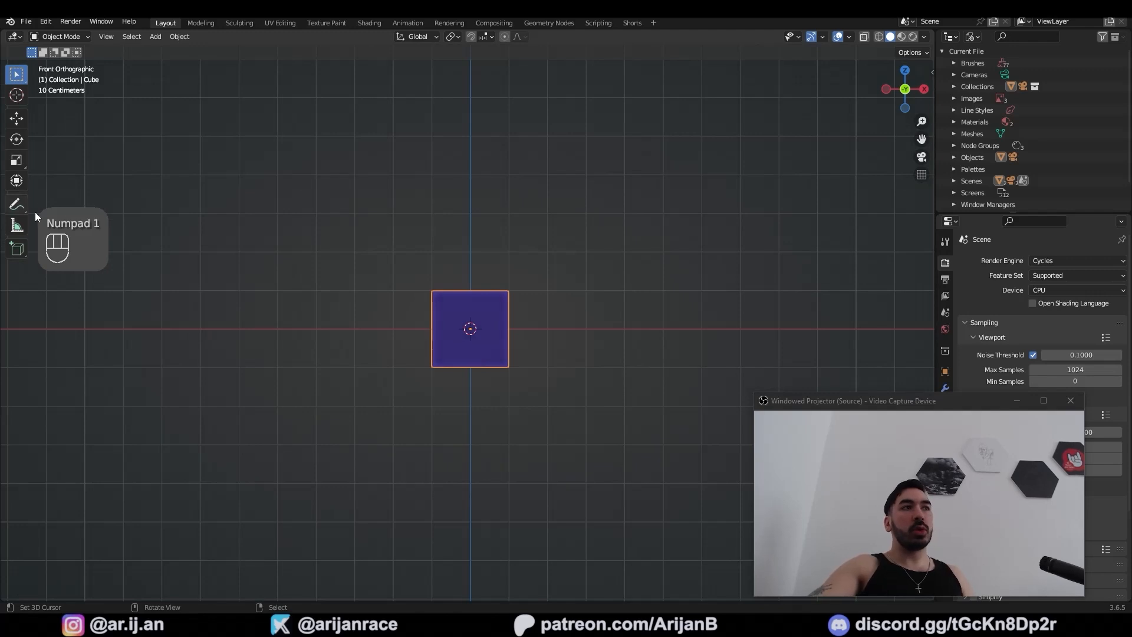
scroll(447, 331, "up", 1)
key("shift+a")
mouse_move(419, 465)
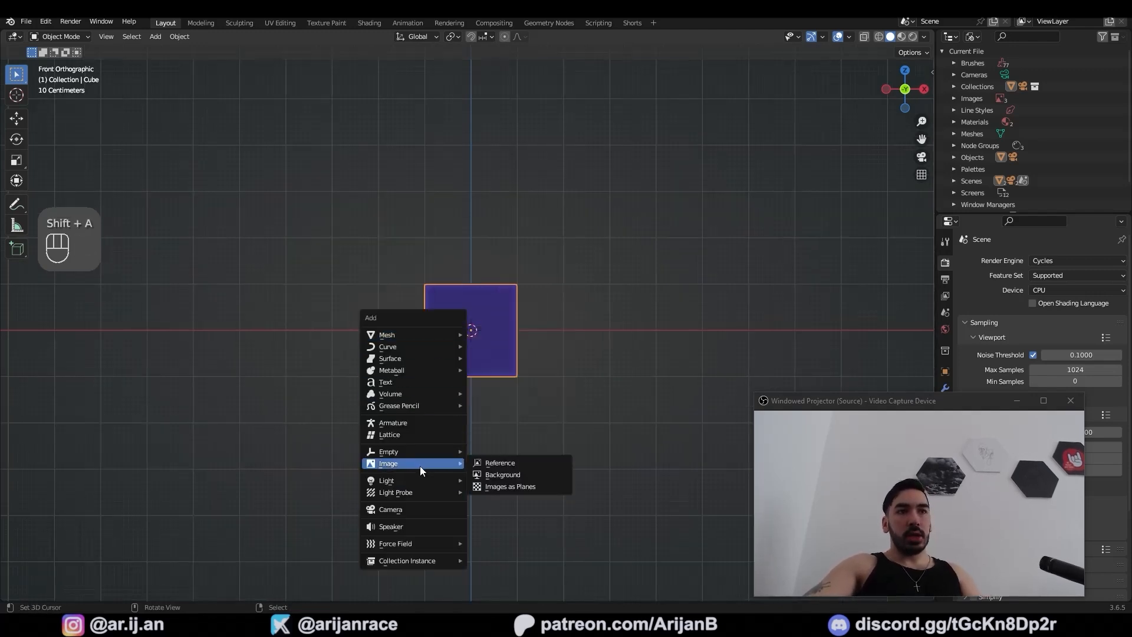
left_click(497, 463)
double_click(495, 213)
double_click(458, 306)
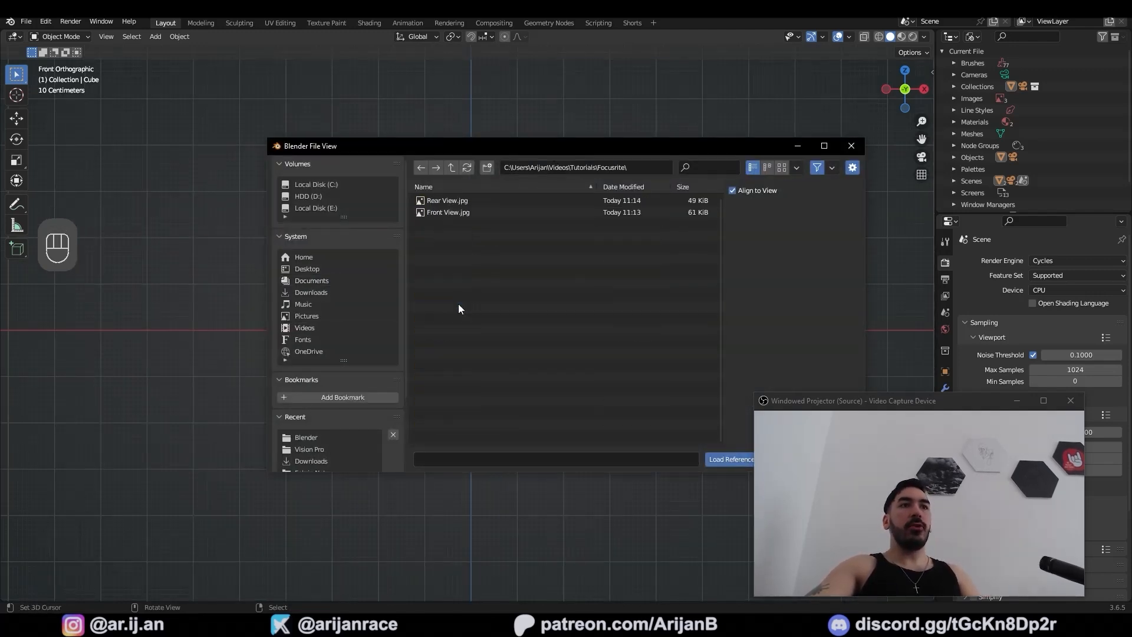
double_click(453, 203)
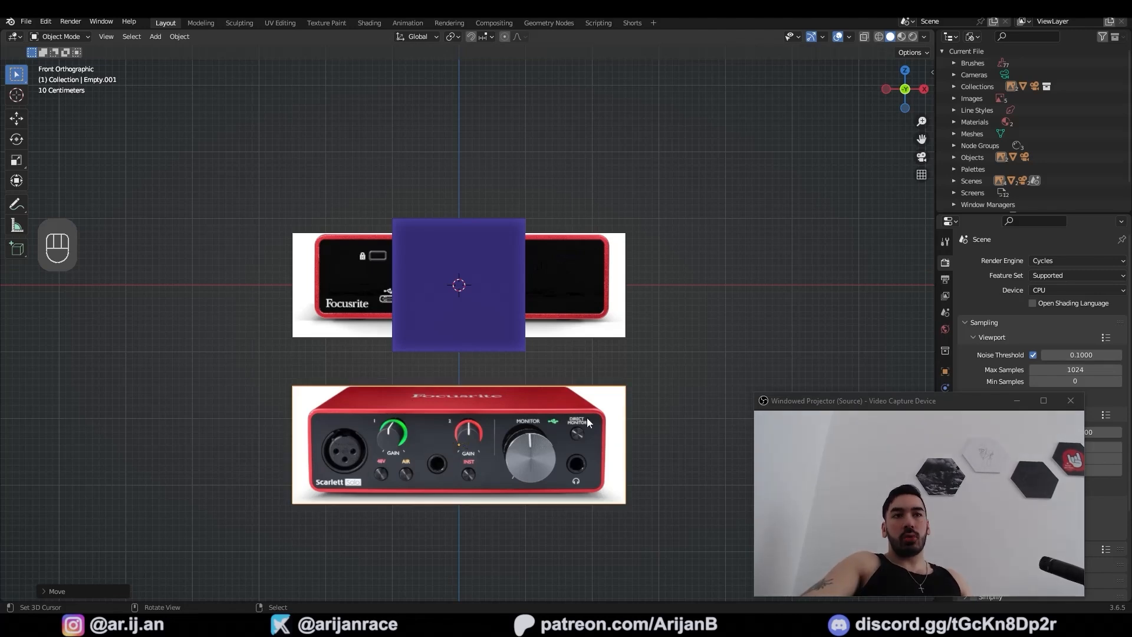
right_click(331, 274)
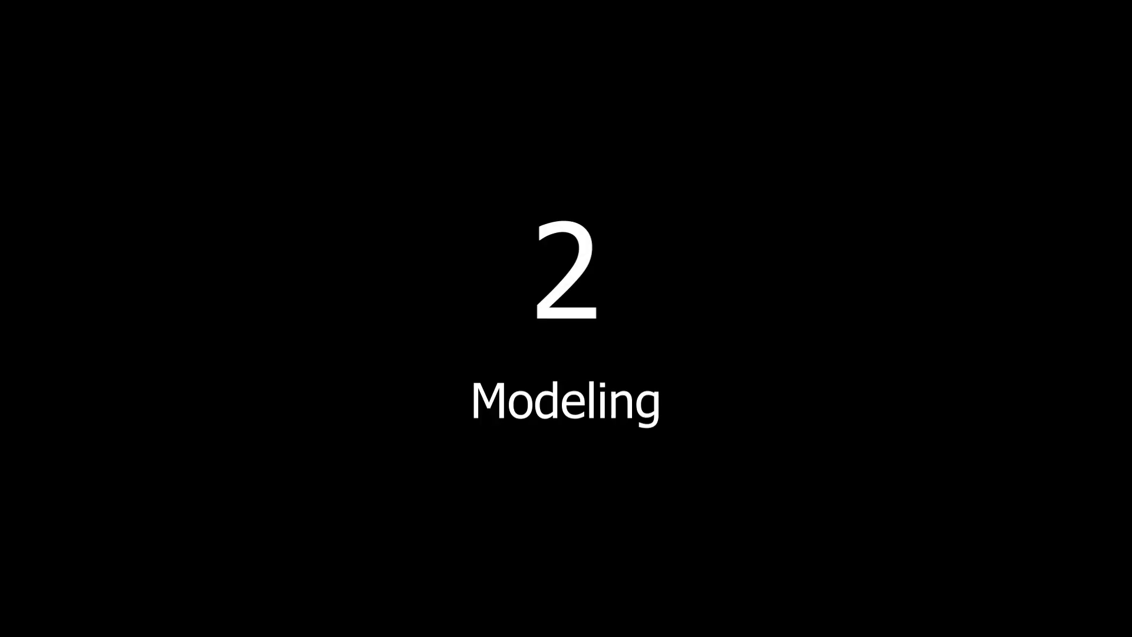
Delete the default cube and add a new cube mesh over the rear reference image
key("x")
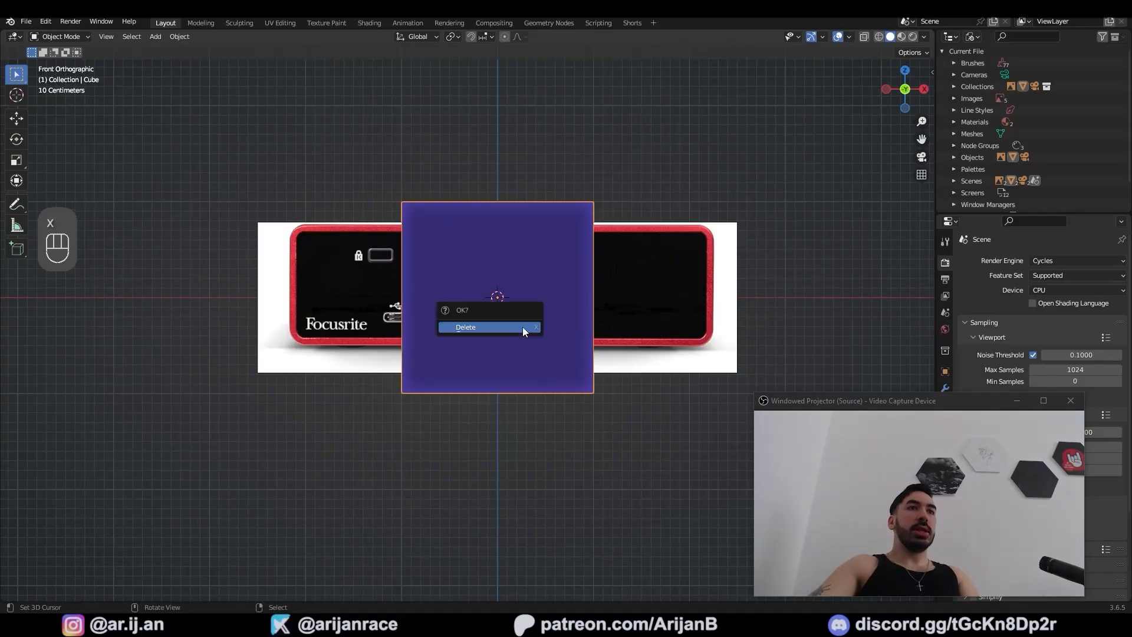
left_click(507, 326)
key("shift+a")
key("shift+a")
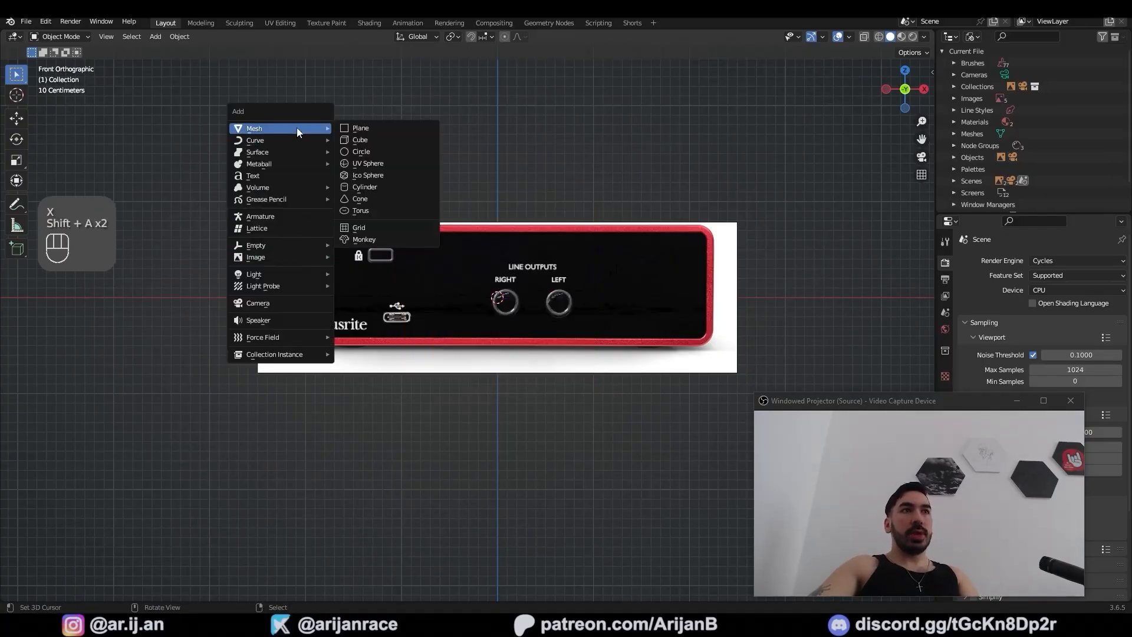
mouse_move(296, 127)
left_click(374, 140)
Scale the new cube's mesh down uniformly in Edit Mode to the height of the housing in the rear reference
key("Tab")
key("Tab")
key("Tab")
key("s")
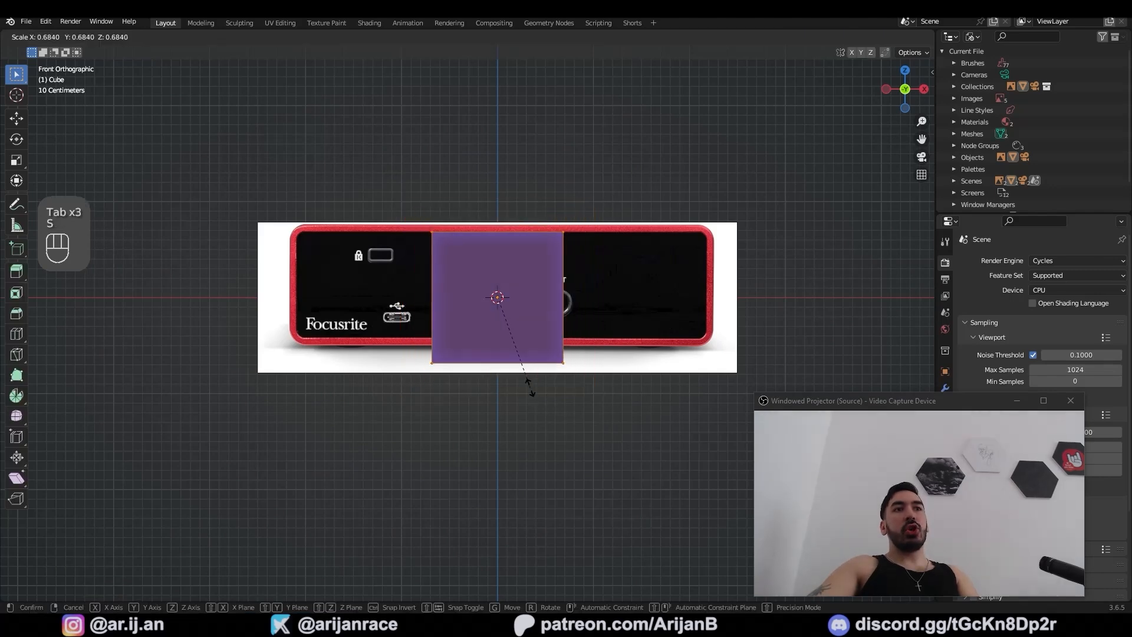
left_click(525, 382)
key("Tab")
Align the cube vertically with the rear reference and stretch its mesh along X to the housing's full width
key("g")
middle_click(523, 377)
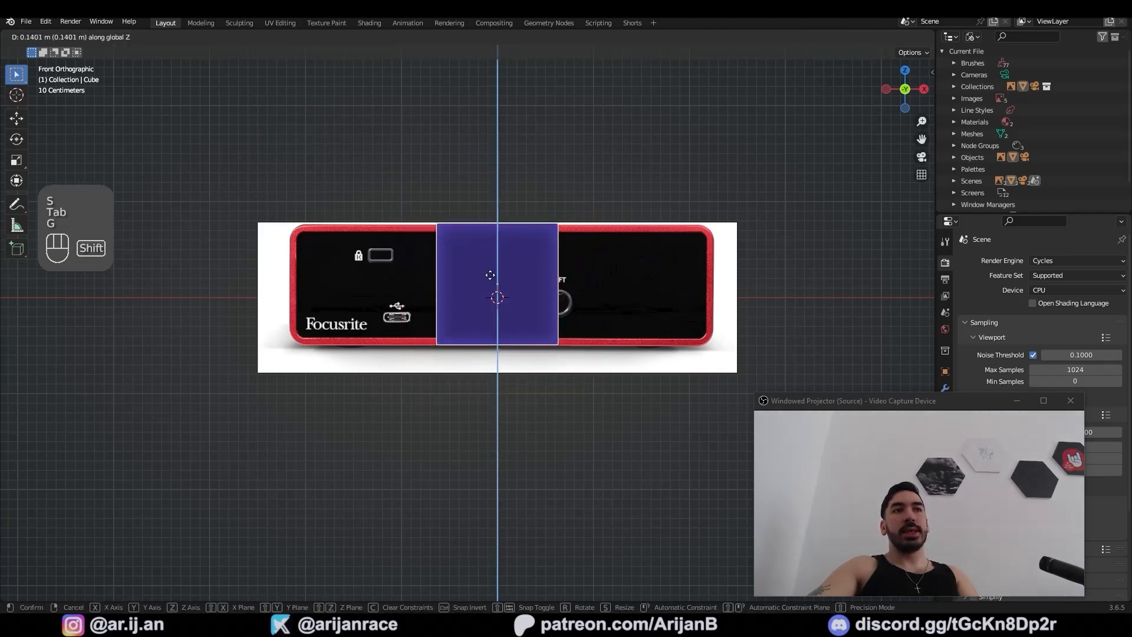
key("ctrl+z")
key("s")
middle_click(519, 381)
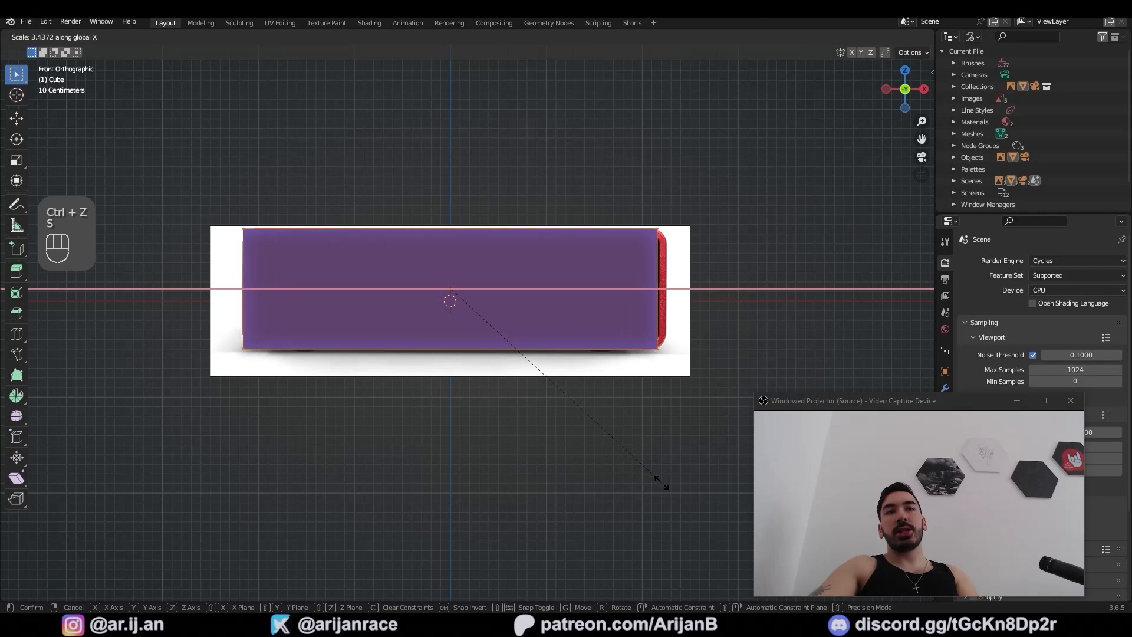
left_click(672, 488)
Move the rear reference image back along the Y axis, well behind the block
key("alt+z")
key("g")
middle_click(480, 485)
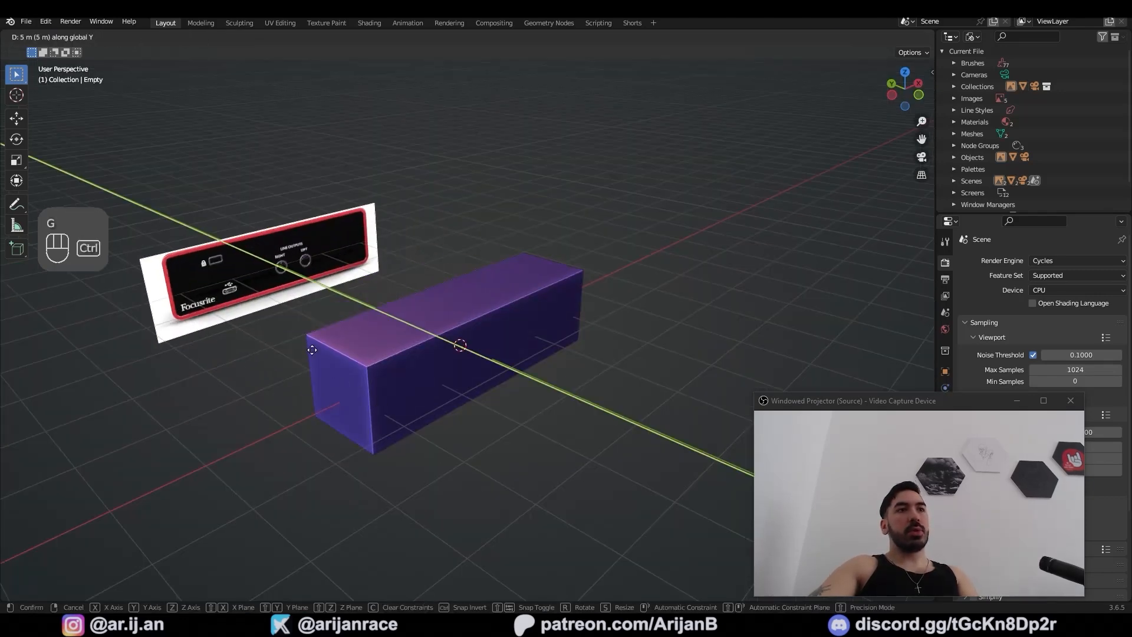
left_click(131, 251, "ctrl")
Show the block in wireframe in Edit Mode and select its edges running front to back
right_click(437, 391)
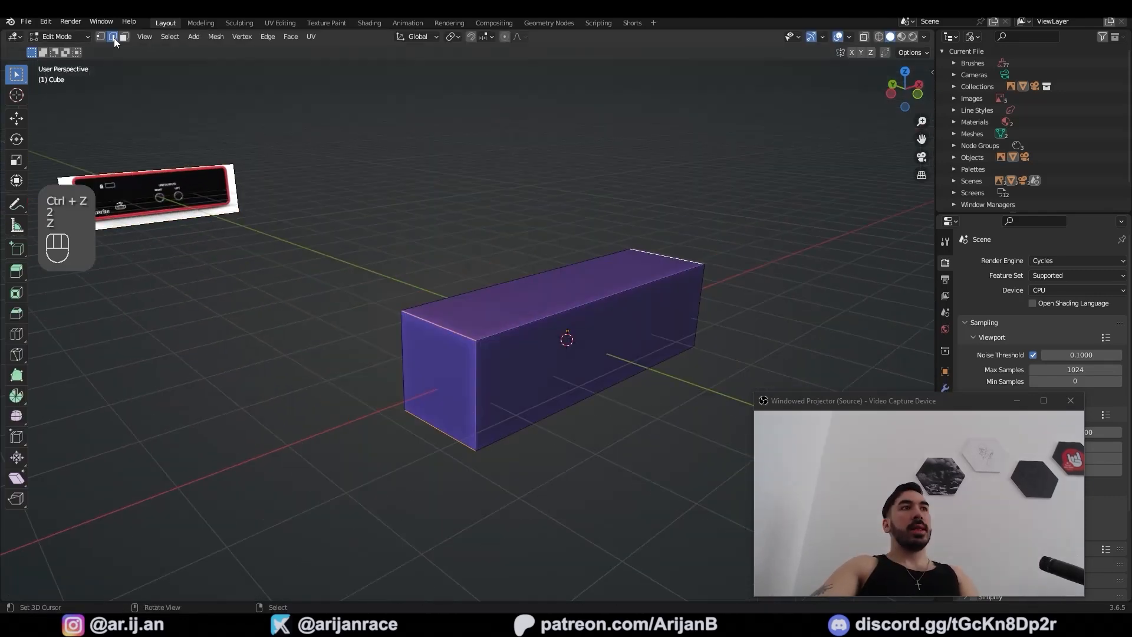
right_click(447, 332)
right_click(443, 432, "shift")
key("z")
right_click(681, 249, "shift")
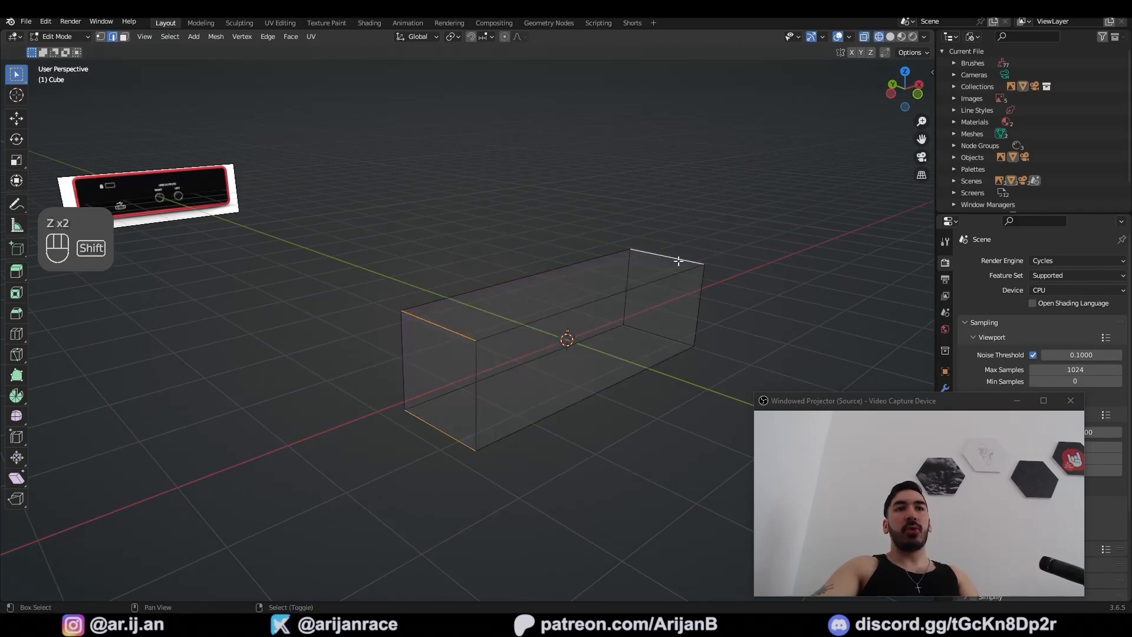
Select all eight corner vertices of the block in vertex select mode
left_click(101, 37)
right_click(420, 318)
right_click(477, 342, "shift")
right_click(413, 407, "shift")
right_click(453, 435, "shift")
right_click(680, 362, "shift")
right_click(625, 326, "shift")
right_click(633, 253, "shift")
right_click(698, 261, "shift")
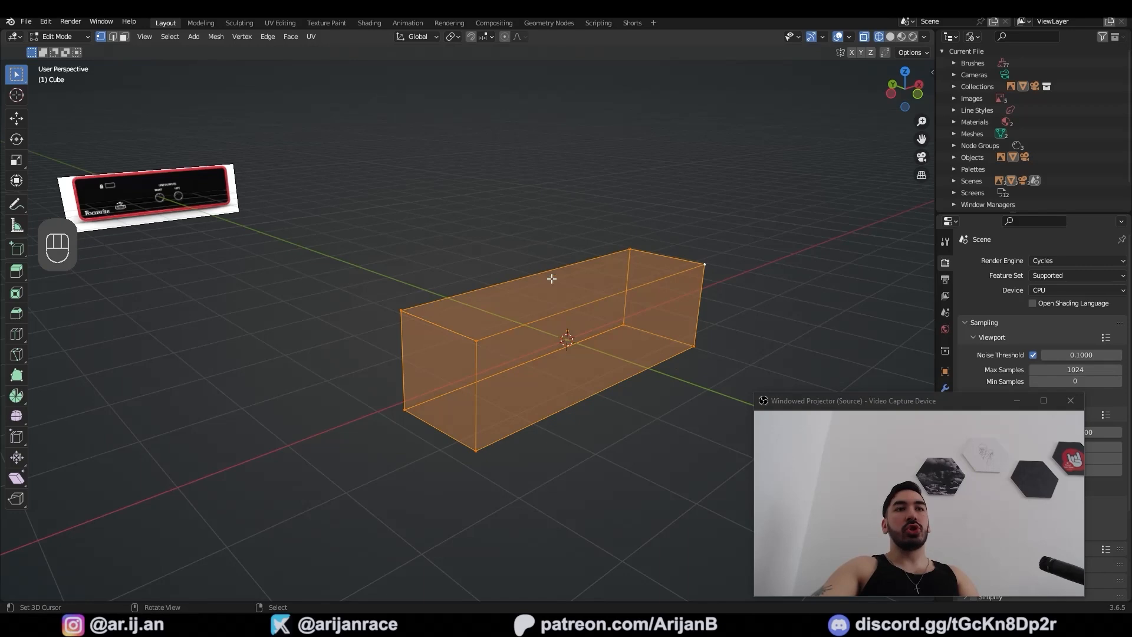
Bevel the block's four front-to-back edges with 4 segments, matching the rounded corners of the rear reference, and open the bevel settings
key("2")
right_click(471, 291)
right_click(519, 327, "shift")
key("2")
right_click(440, 325)
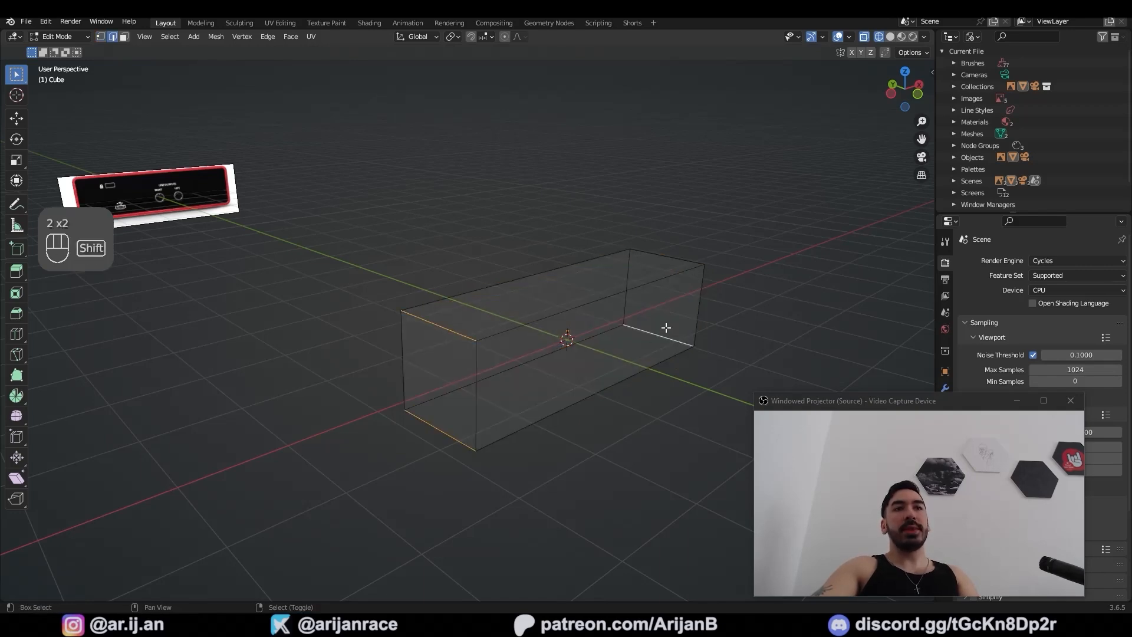
right_click(666, 255, "shift")
key("KP_1")
middle_click_drag(578, 356, 474, 393, "ctrl")
key("ctrl+b")
scroll(424, 398, "up", 2)
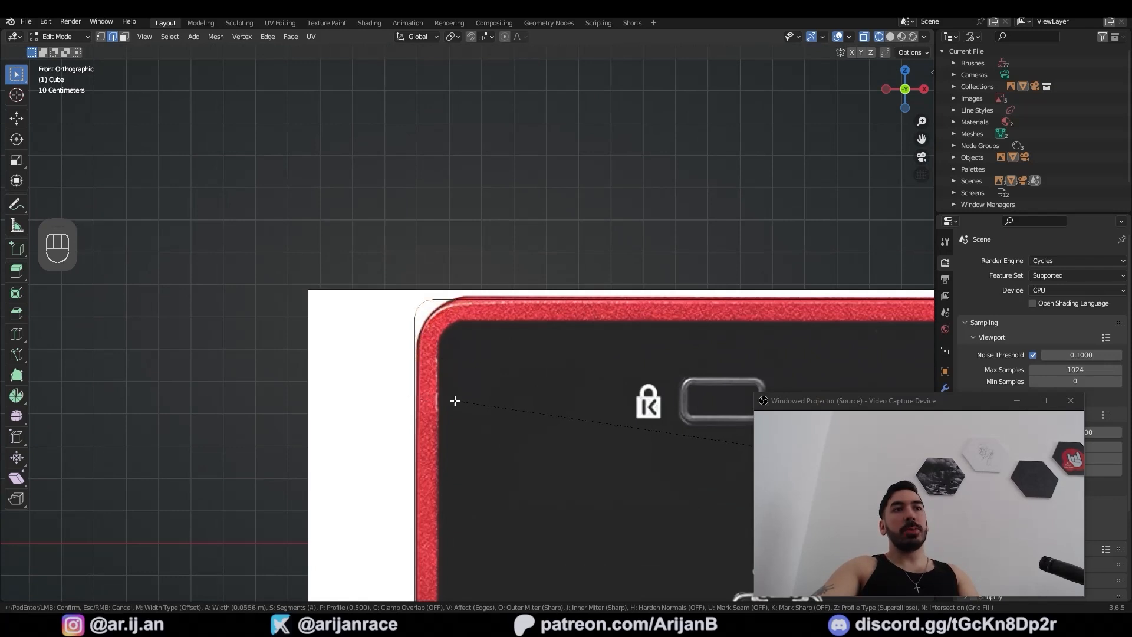
left_click(424, 403)
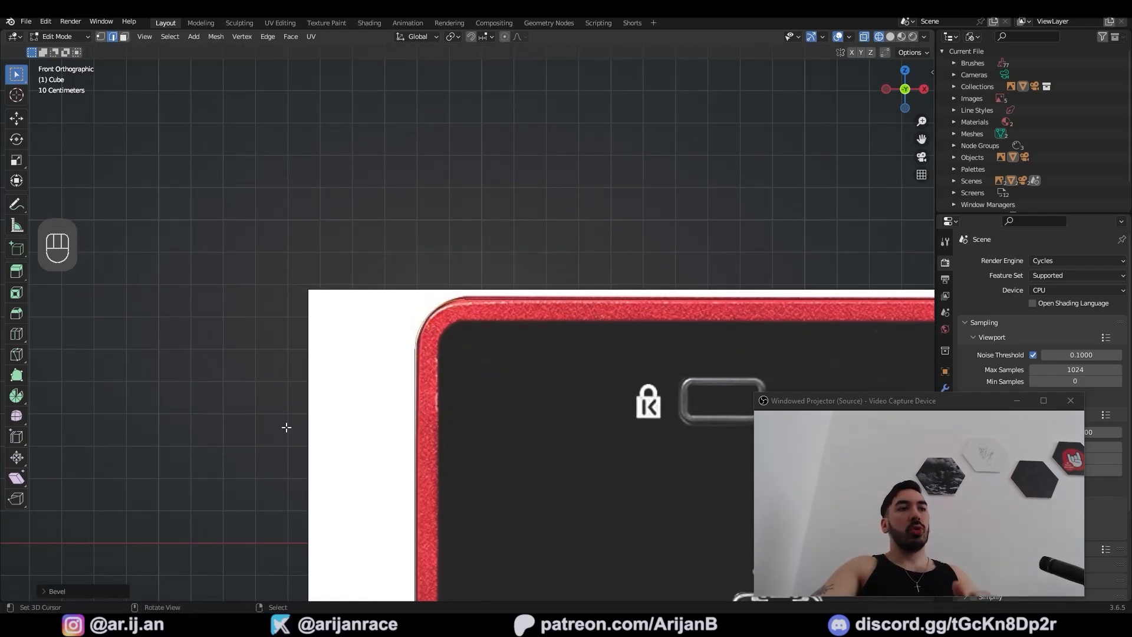
left_click(89, 591)
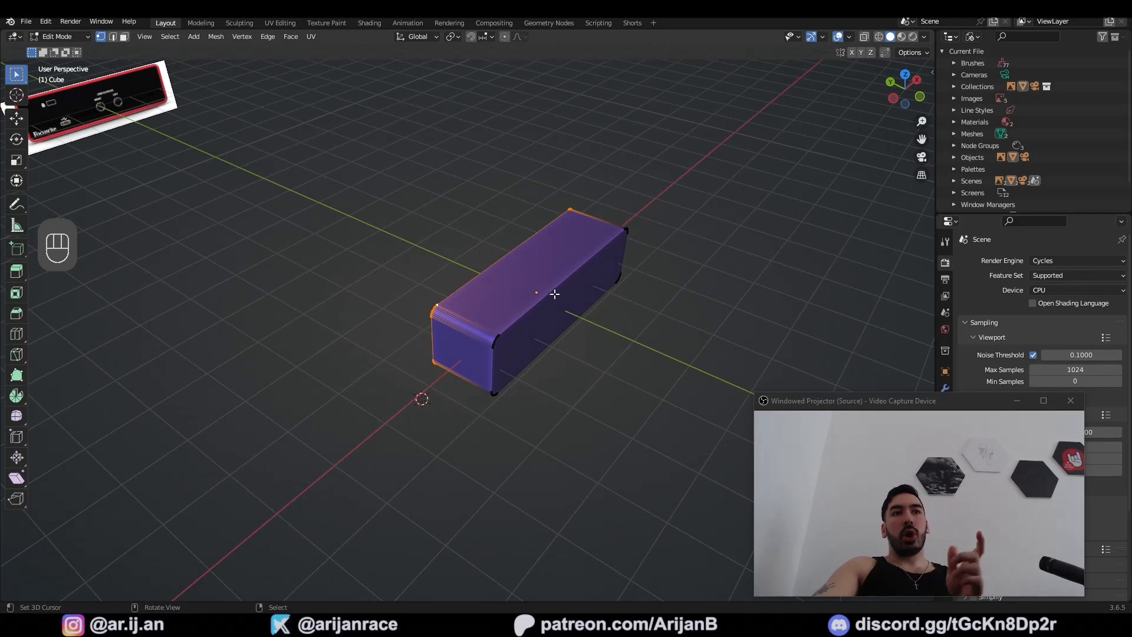
Scale the whole block by 2 along the Y axis to deepen the housing
middle_click_drag(555, 294, 476, 307)
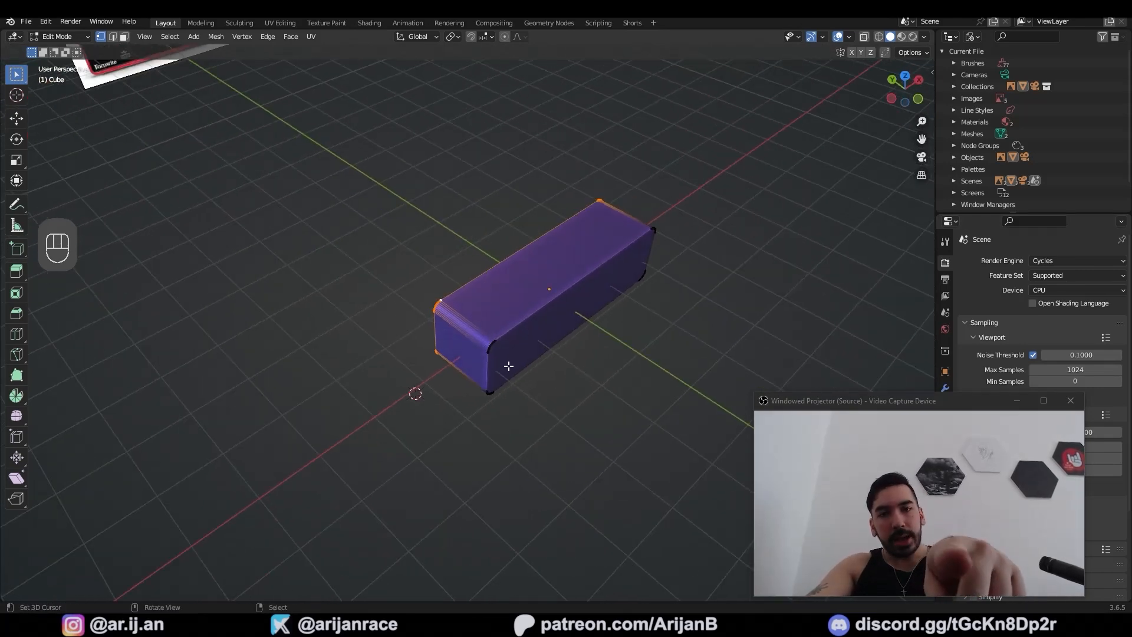
middle_click_drag(510, 378, 372, 260)
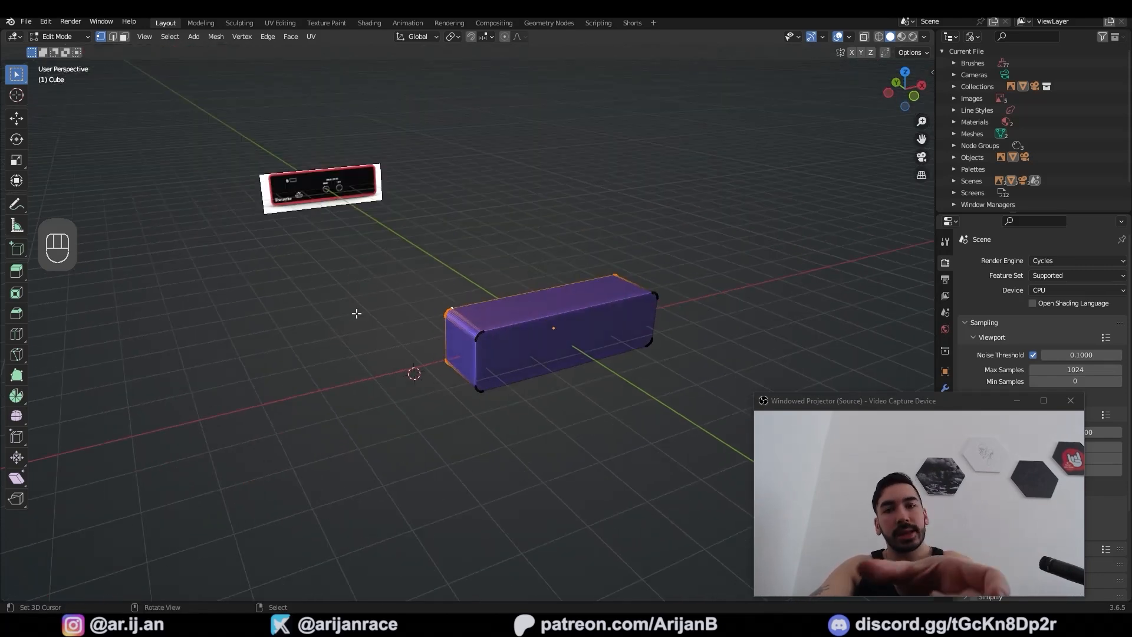
middle_click_drag(391, 393, 547, 405)
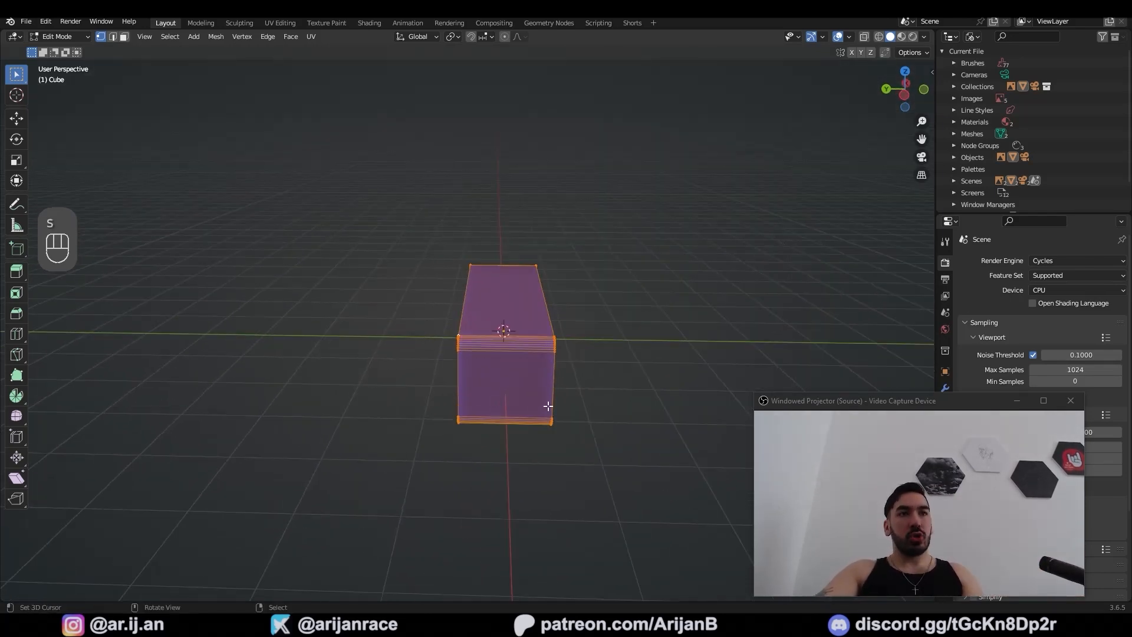
key("s")
key("s")
key("y")
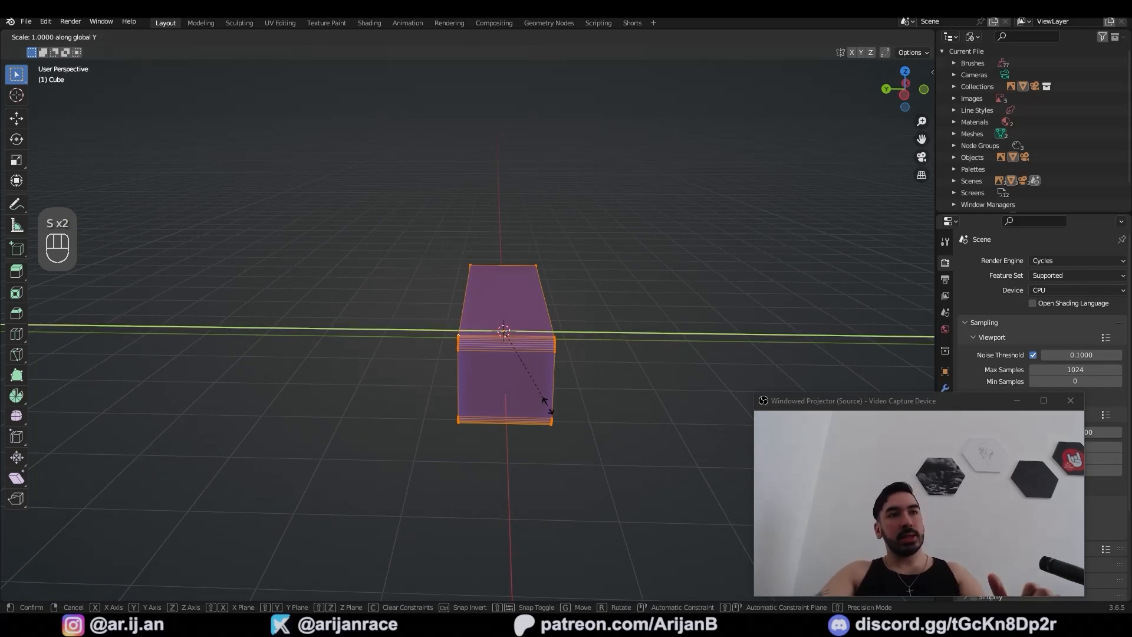
type("2")
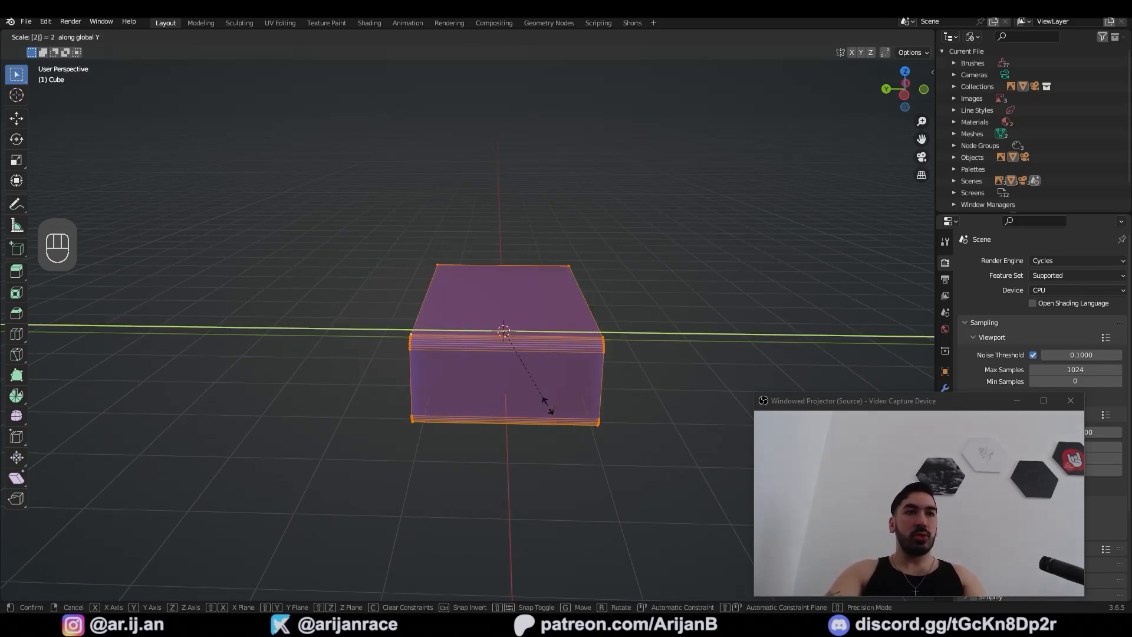
key("Return")
middle_click_drag(546, 405, 431, 418)
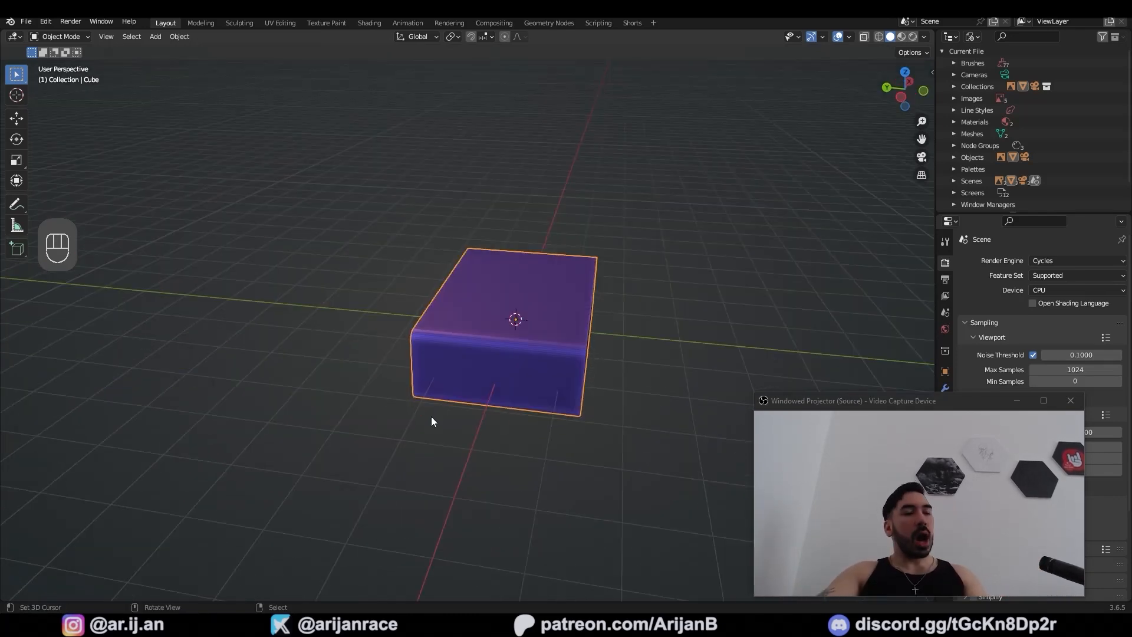
middle_click_drag(346, 408, 514, 358)
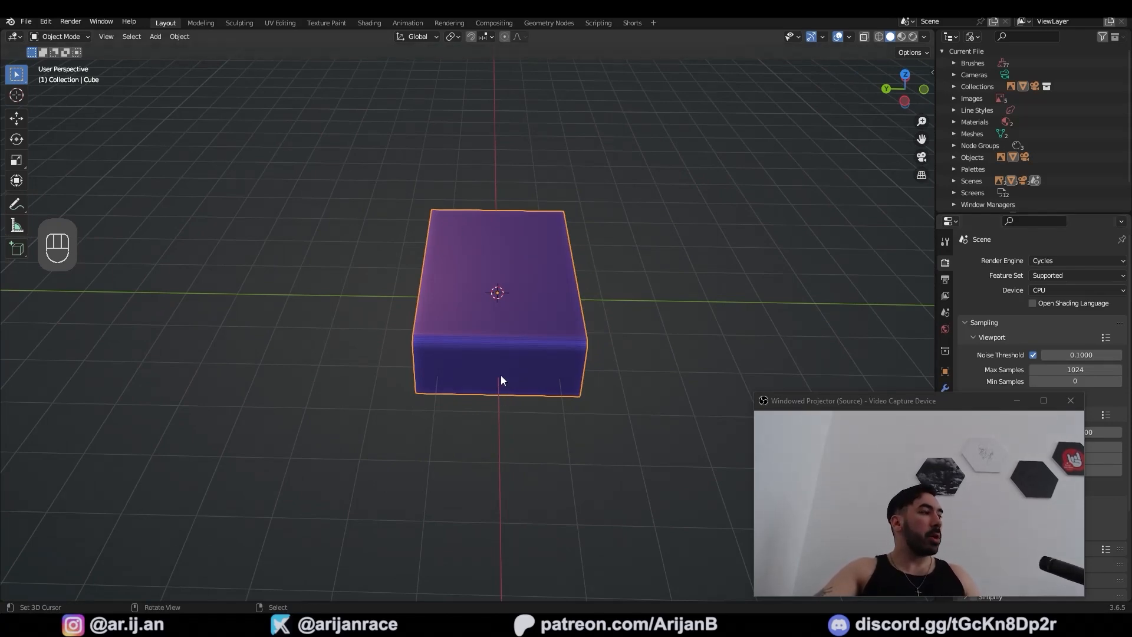
Inset the front face by about 0.068 m, matching the inner edge of the red rim in the reference image
key("Tab")
key("KP_1")
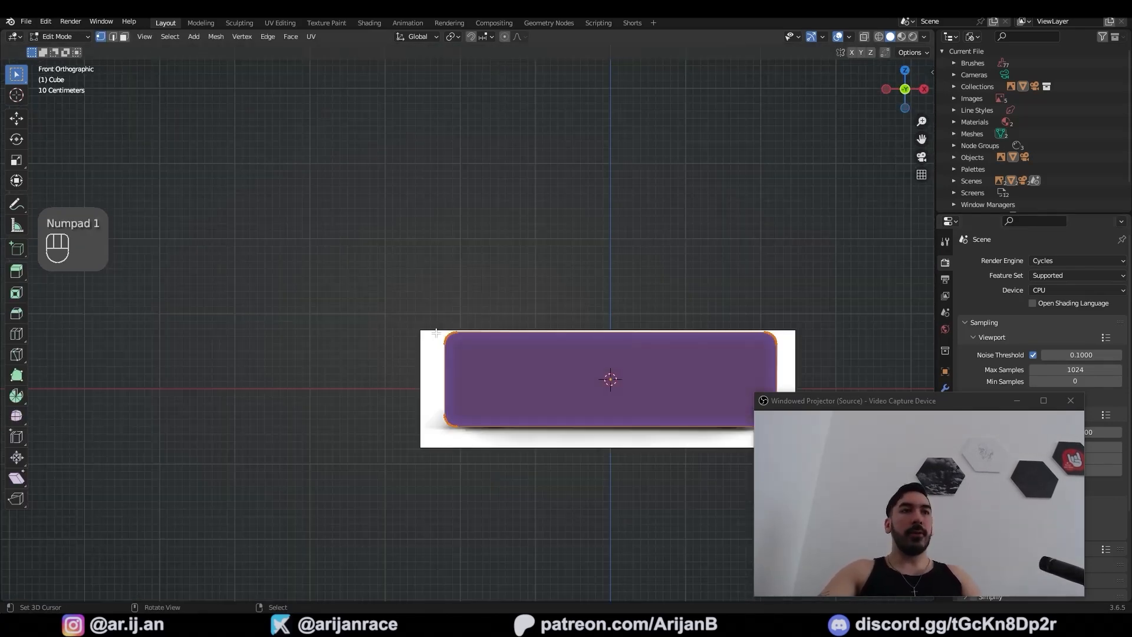
key("3")
key("z")
mouse_move(295, 447)
middle_mouse_down("shift")
mouse_move(341, 432)
mouse_move(437, 491)
middle_mouse_up("shift")
scroll(350, 377, "up", 9)
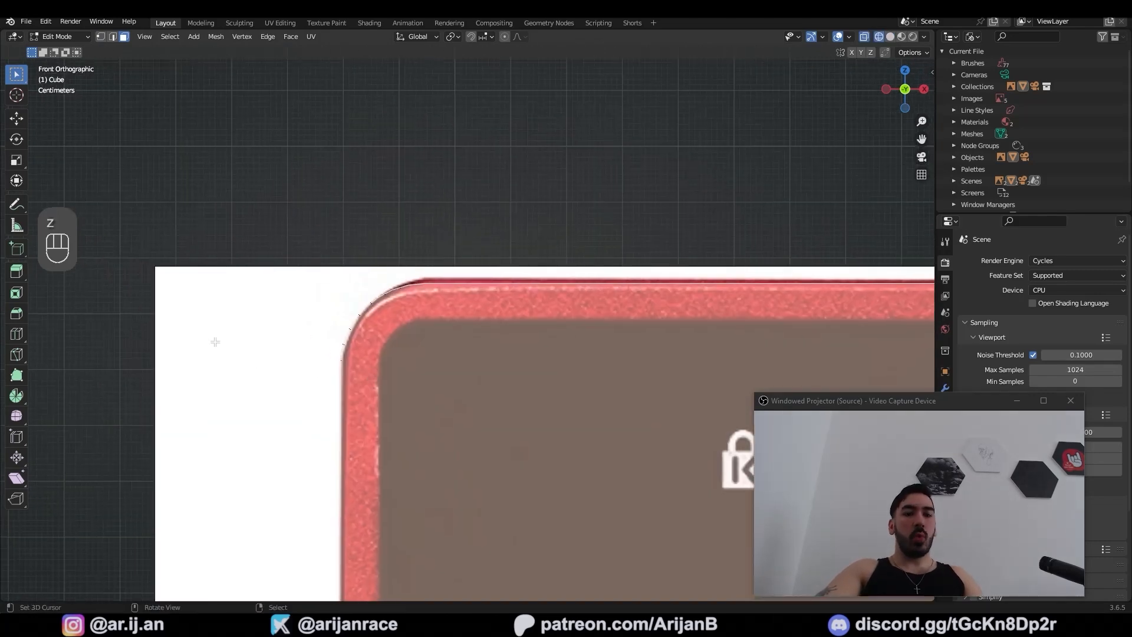
key("i")
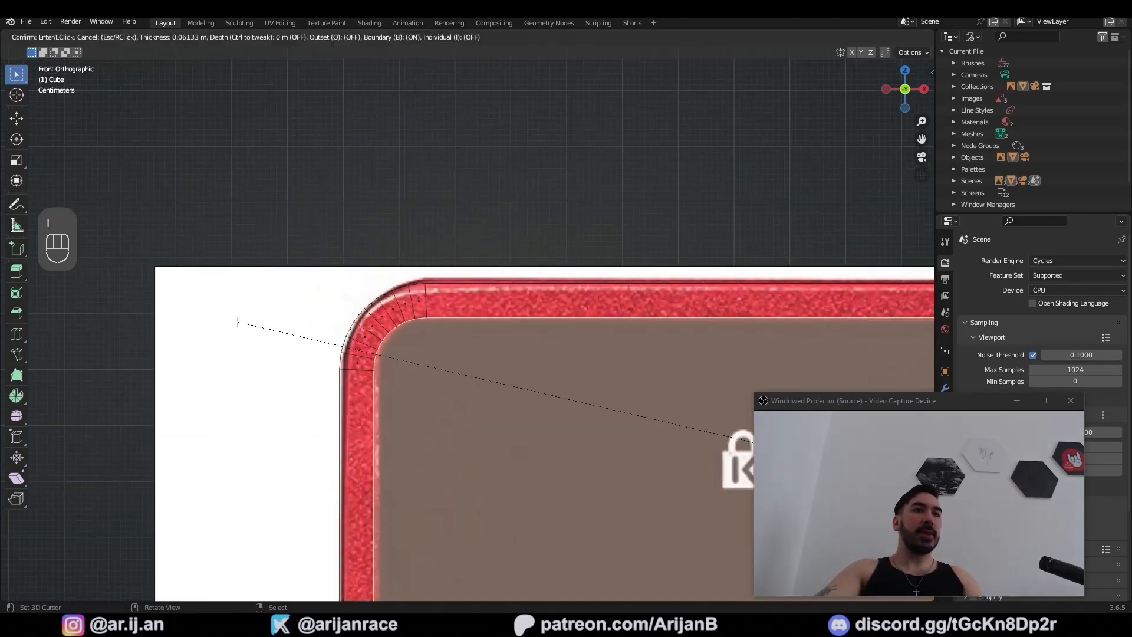
left_click(242, 323)
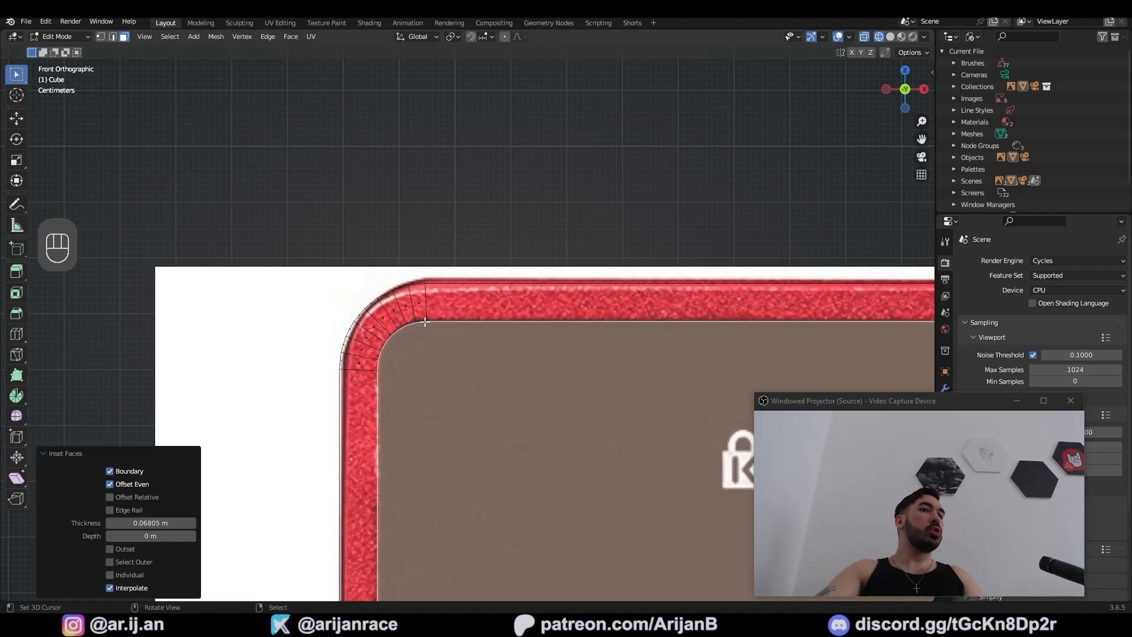
middle_click_drag(445, 314, 420, 281, "shift")
scroll(370, 316, "down", 10, "shift")
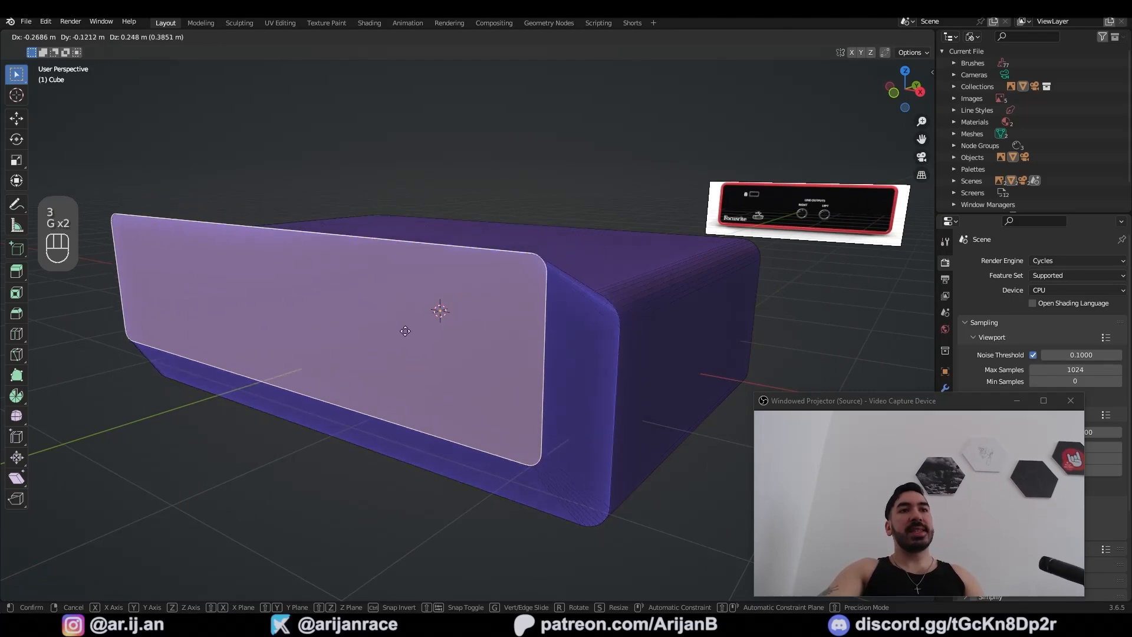
Separate the inset front face from the housing into its own panel object
right_click(472, 302)
key("p")
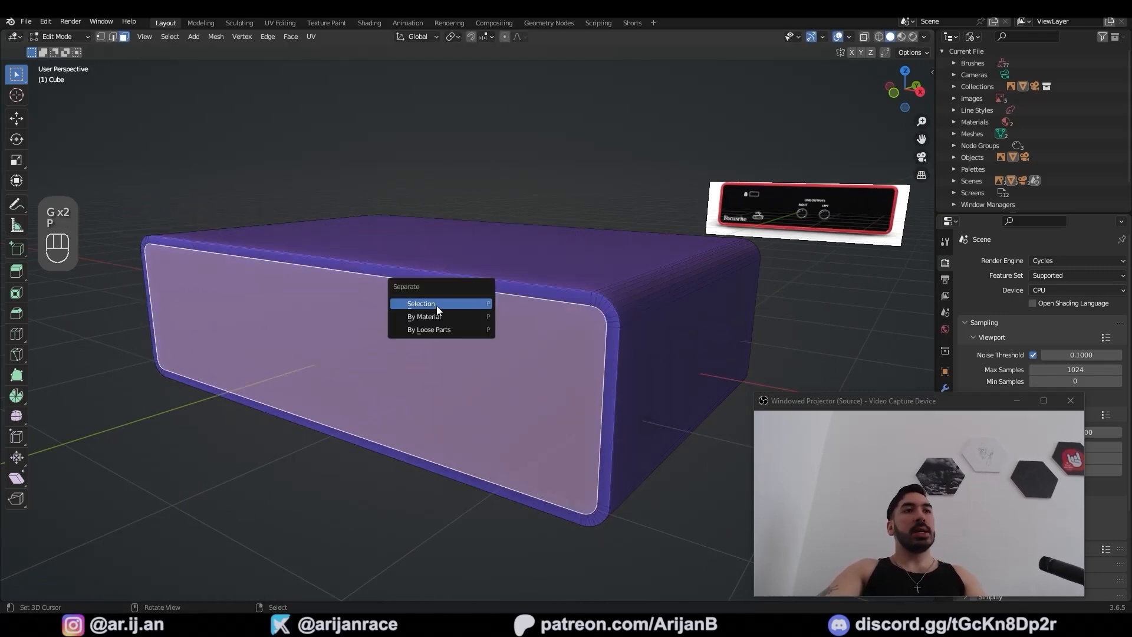
left_click(437, 308)
key("Tab")
right_click(437, 308)
key("g")
right_click(415, 319)
right_click(586, 305)
Extrude the edge loop around the housing's front opening and move it back along the Y axis to form inner walls
key("z")
key("Tab")
key("1")
right_click(570, 305, "alt")
key("g")
right_click(604, 289)
key("z")
scroll(416, 378, "up", 3)
key("z")
key("e")
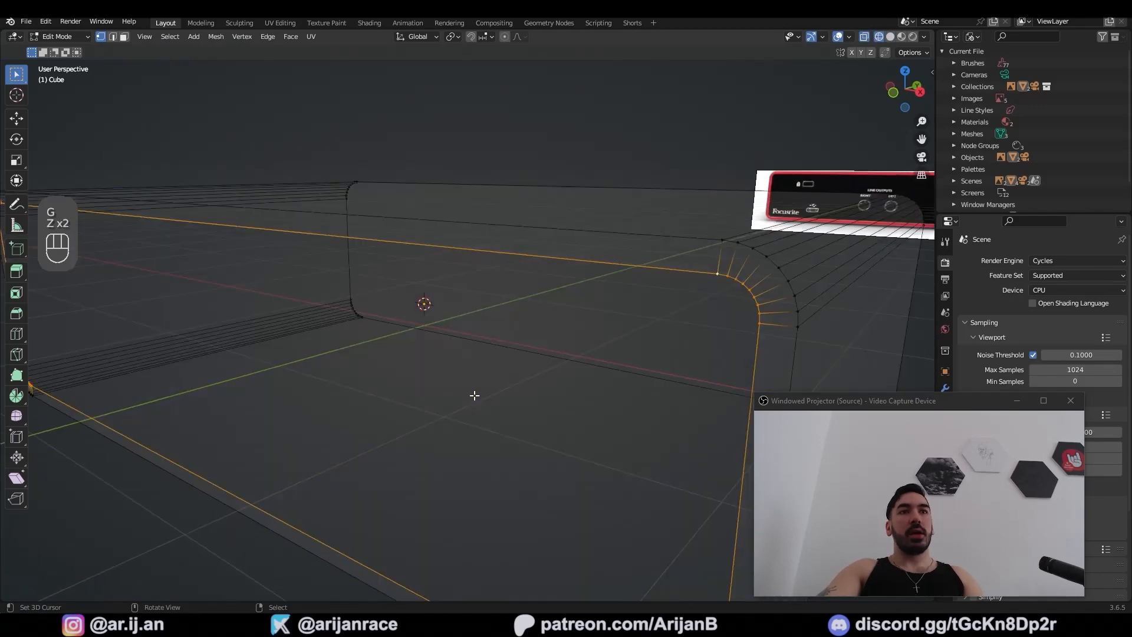
right_click(475, 377)
scroll(457, 402, "down", 5)
key("g")
middle_click(460, 399)
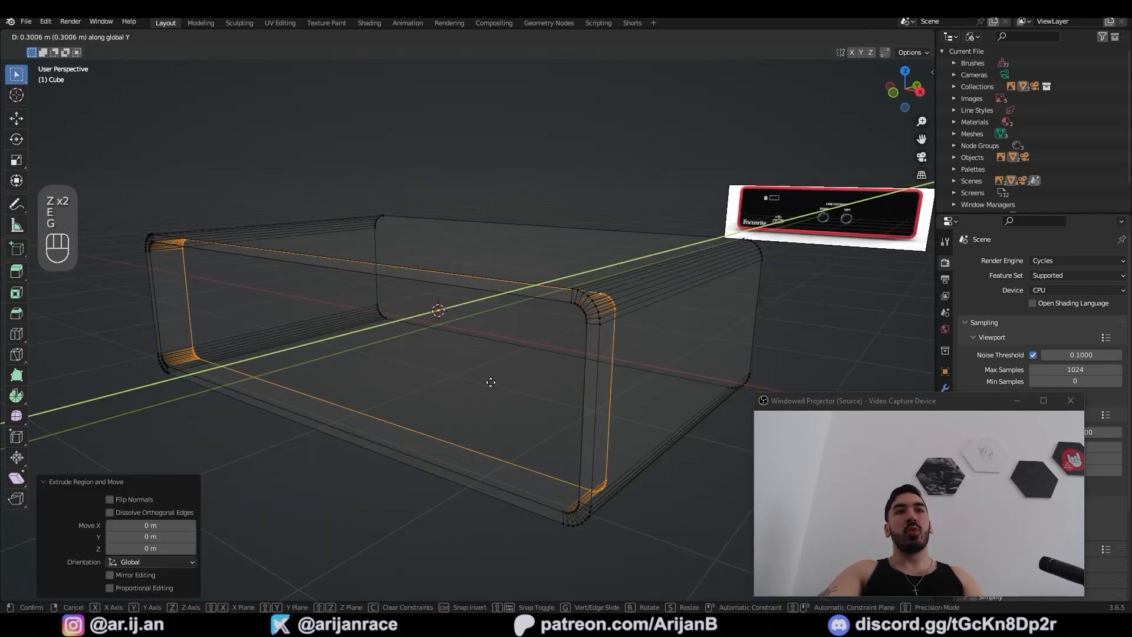
left_click(511, 387)
Bevel the inner and outer edge loops of the housing's front rim with 8 segments and a width of about 0.013 m
key("2")
scroll(581, 378, "up", 2)
key("z")
key("z")
right_click(556, 362, "alt")
right_click(573, 363, "alt+shift")
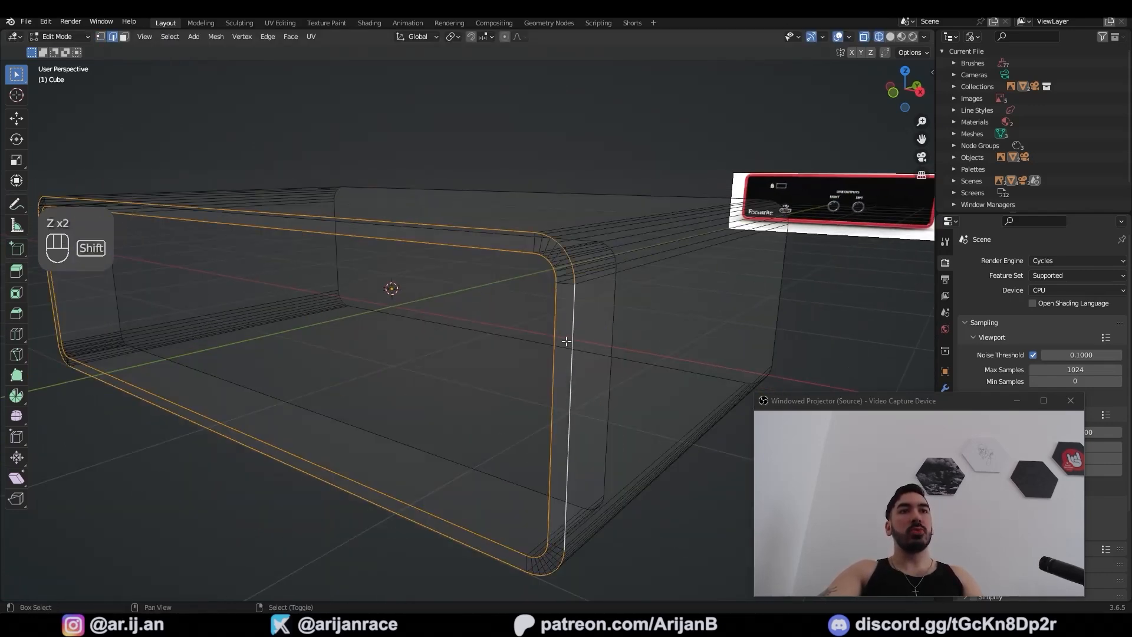
scroll(567, 343, "up", 4)
key("ctrl+b")
key("ctrl+b")
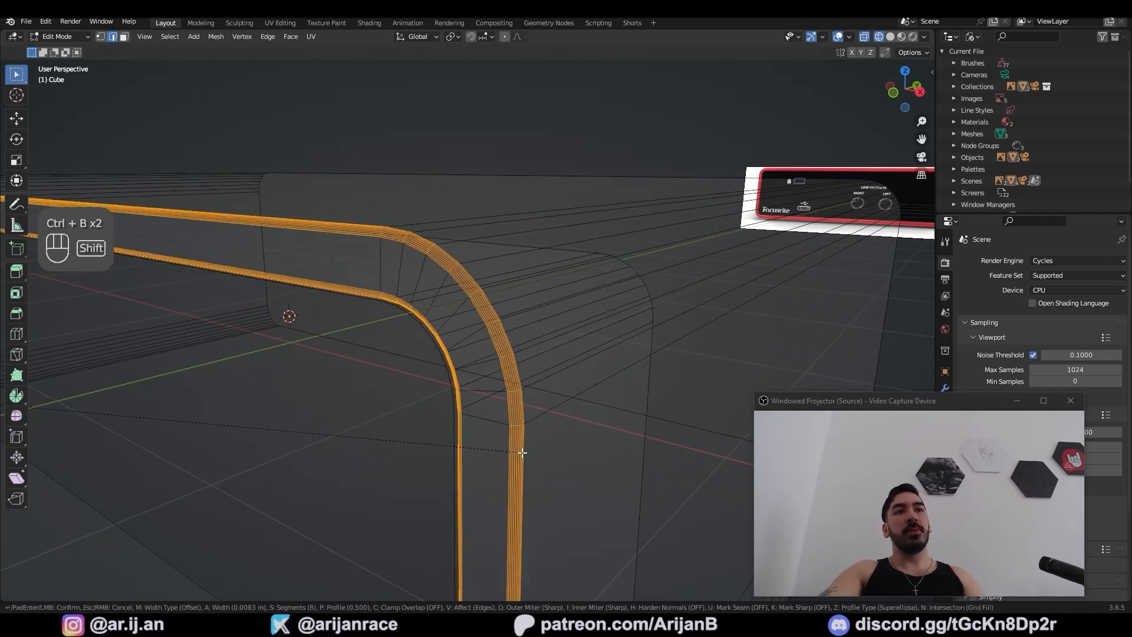
left_click(536, 457)
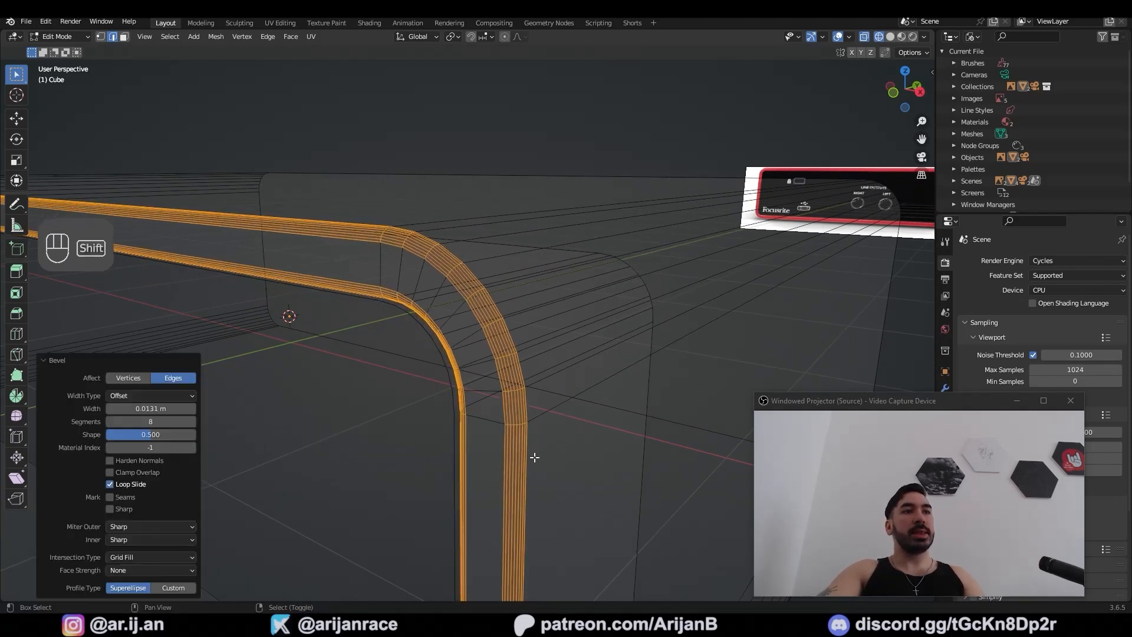
Reduce the front rim bevel to 4 segments
key("z")
left_click(152, 422)
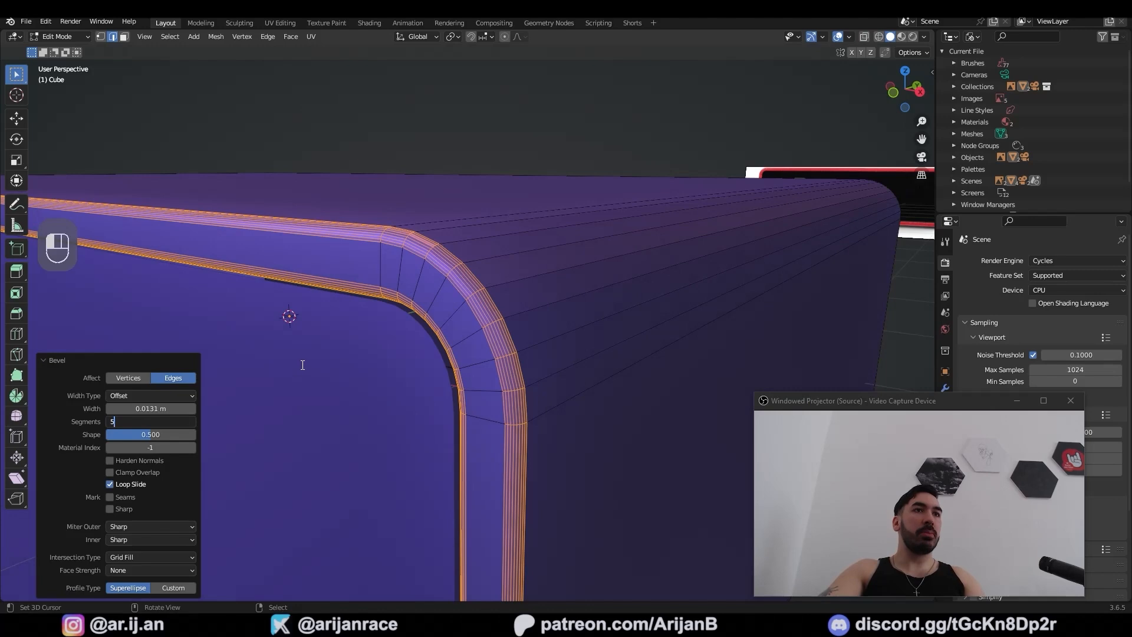
type("5")
key("Return")
left_click(109, 423)
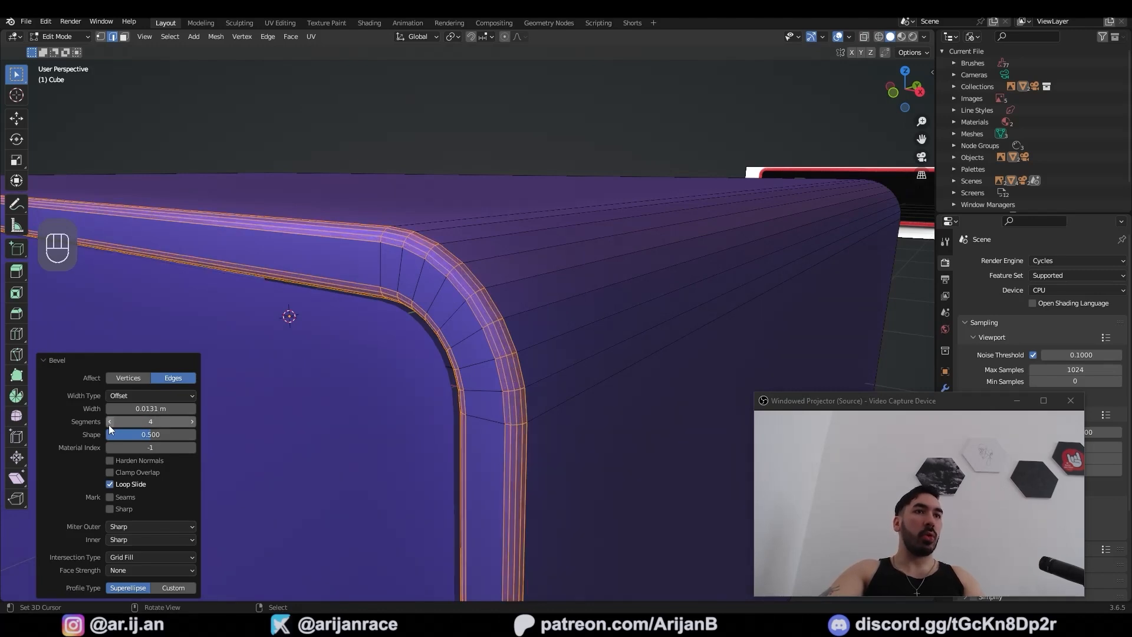
Apply Shade Smooth to the housing
key("g")
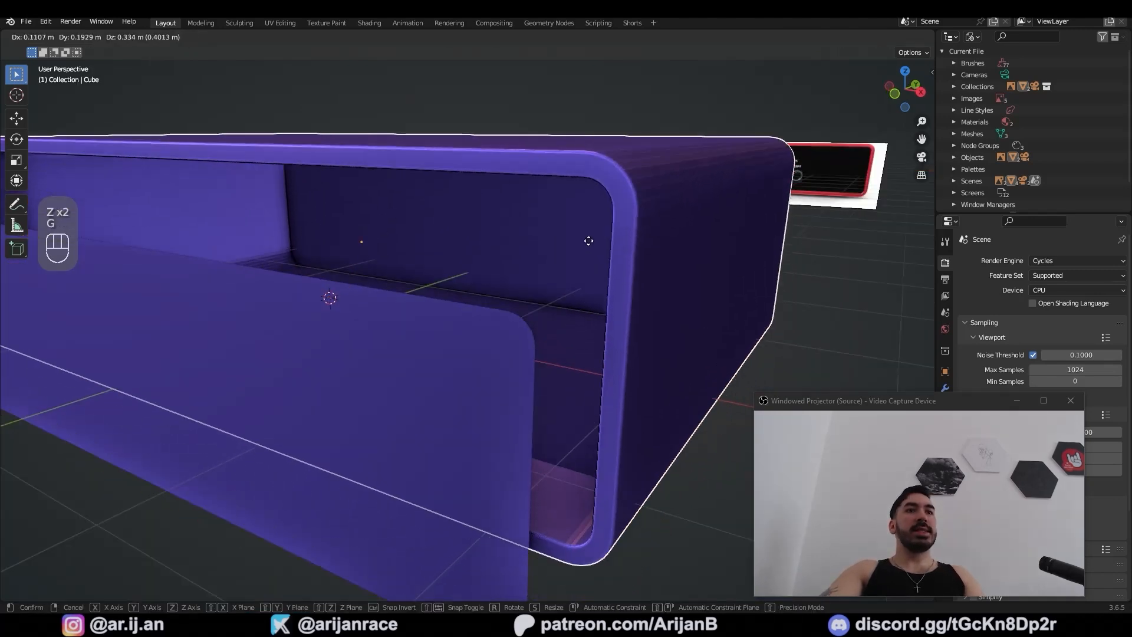
right_click(566, 251)
left_click(180, 38)
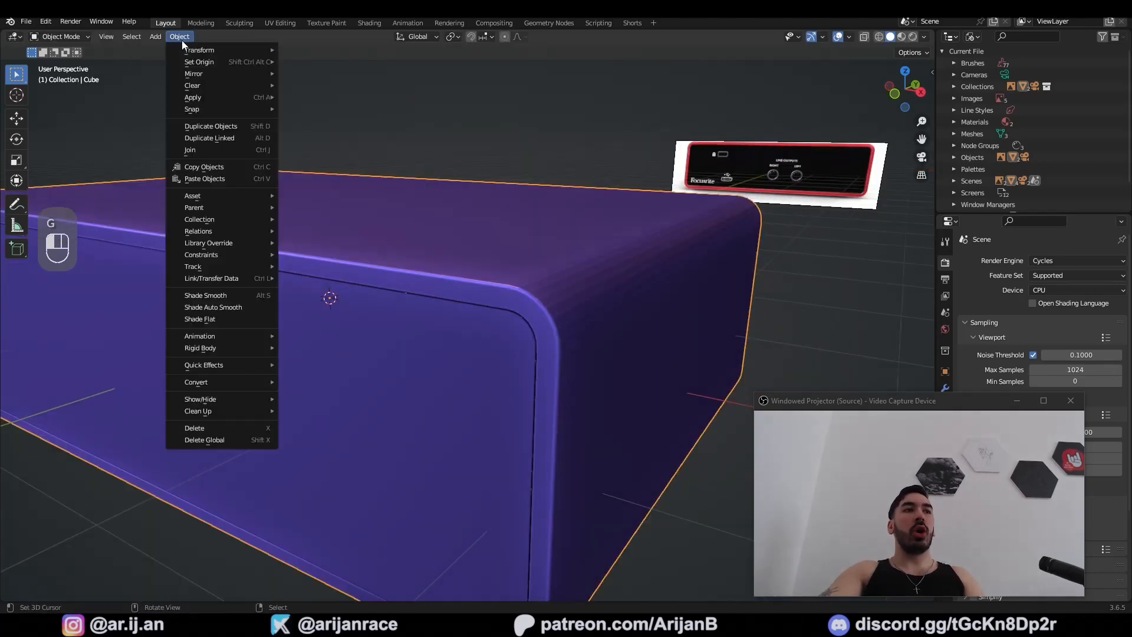
left_click(235, 296)
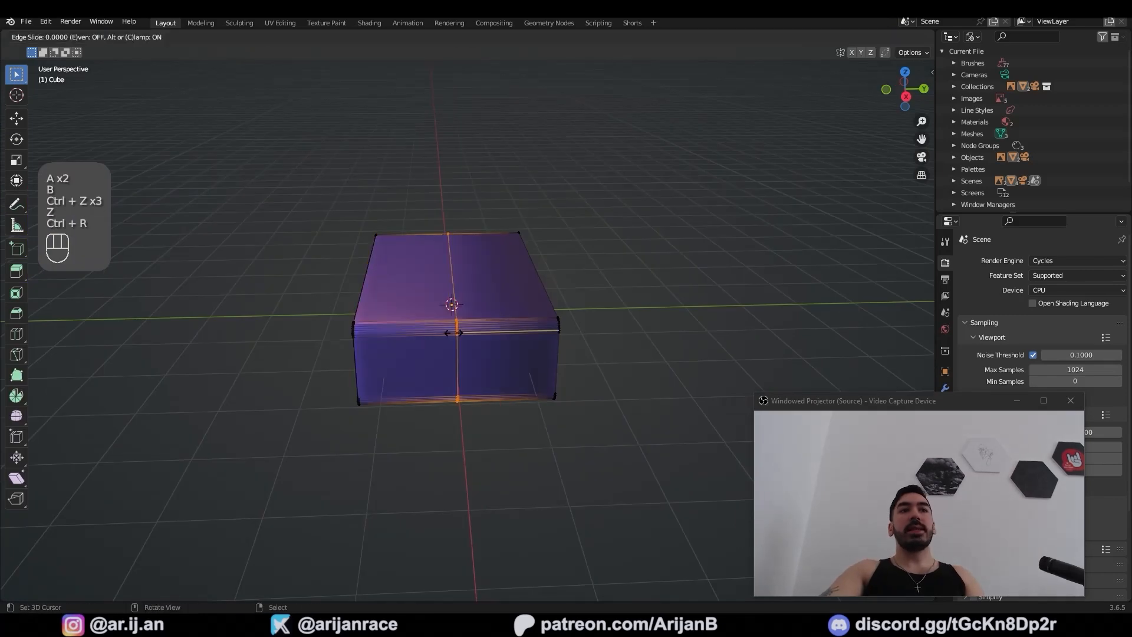
Cut the housing with a centred loop halfway along its depth and delete its rear half
right_click(454, 333)
key("z")
key("a")
key("a")
key("b")
left_click_drag(495, 198, 577, 399)
key("x")
left_click(569, 262)
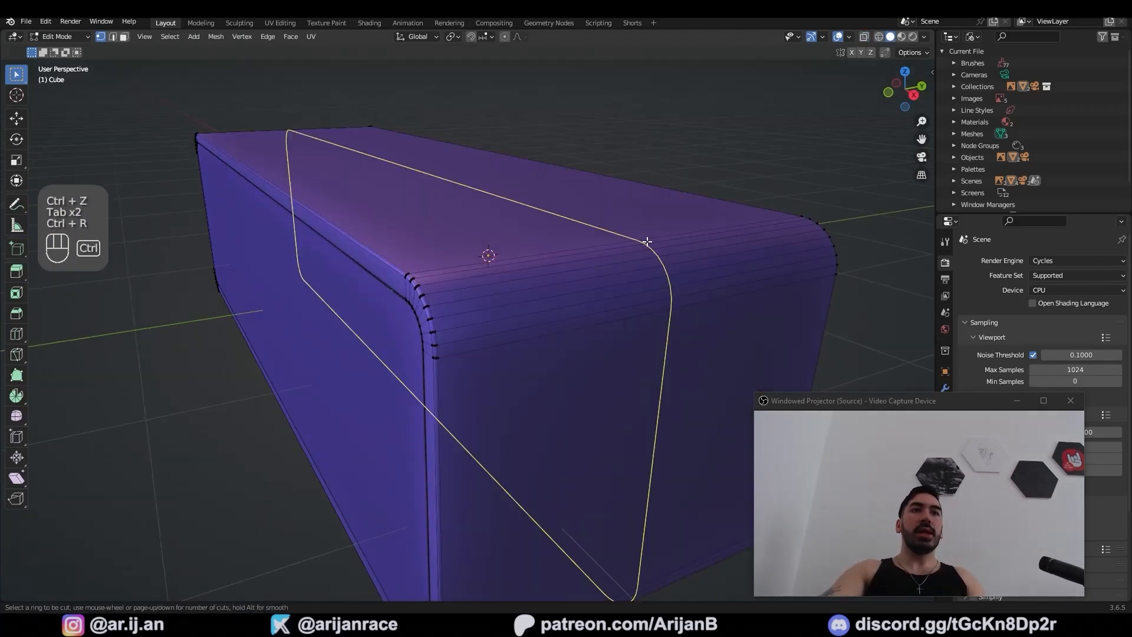
Add a loop cut around the housing's outer walls, slid right up against the beveled front rim
left_click(648, 242)
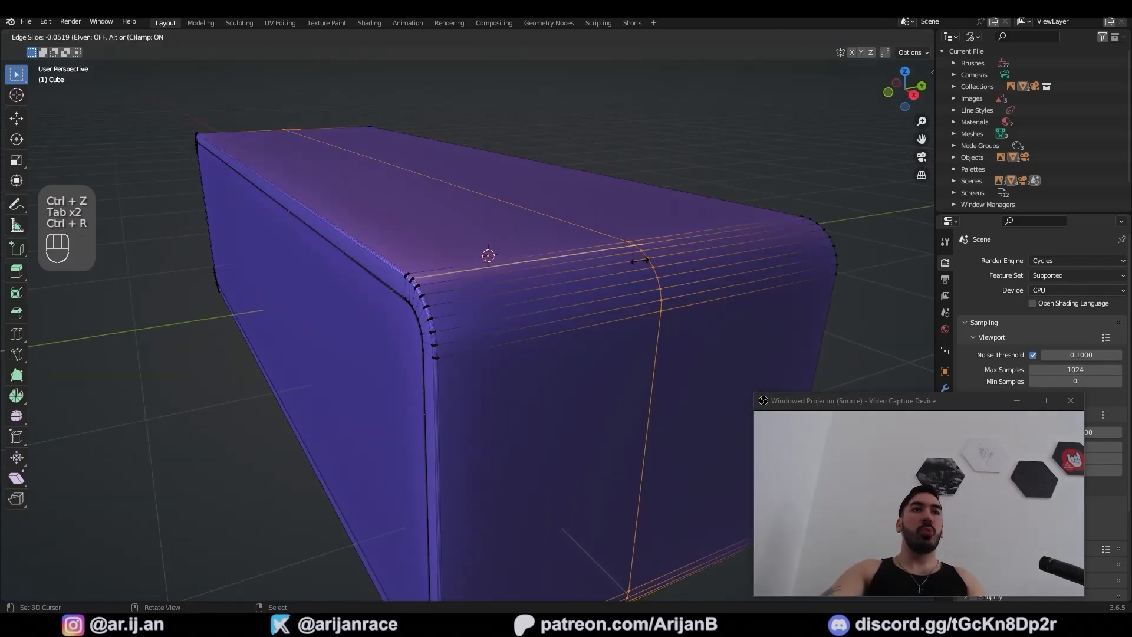
left_click(471, 404)
scroll(347, 294, "up", 3)
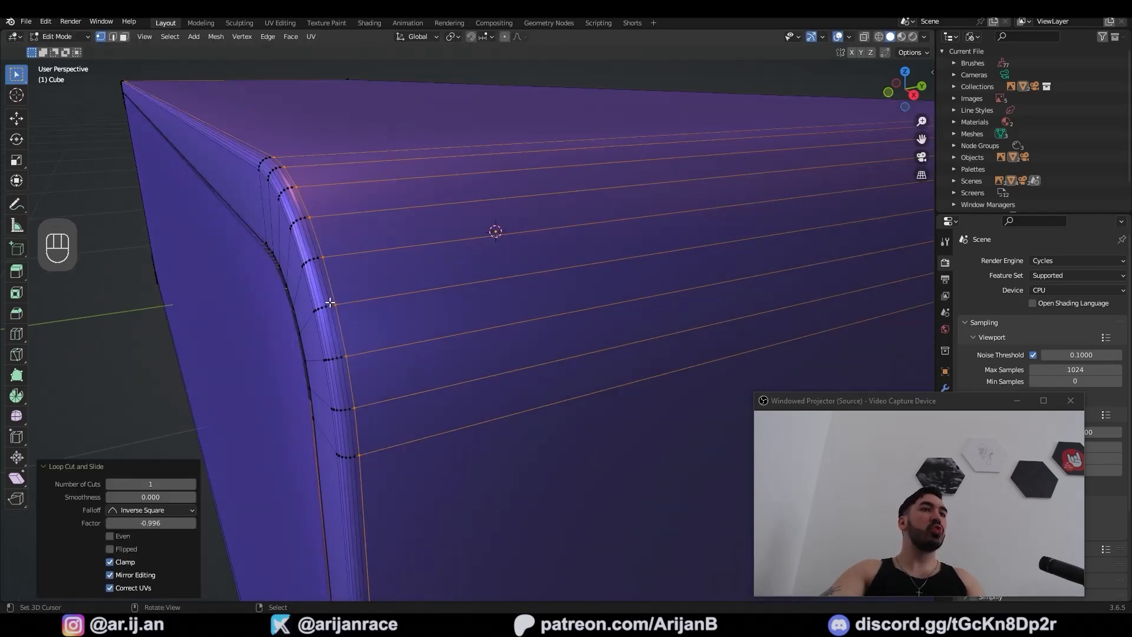
Add a centred loop cut around the flat front rim face and bevel it with 1 segment into two supporting loops
middle_click_drag(308, 236, 328, 239)
key("ctrl+r")
key("ctrl+r")
left_click(549, 257)
right_click(549, 257)
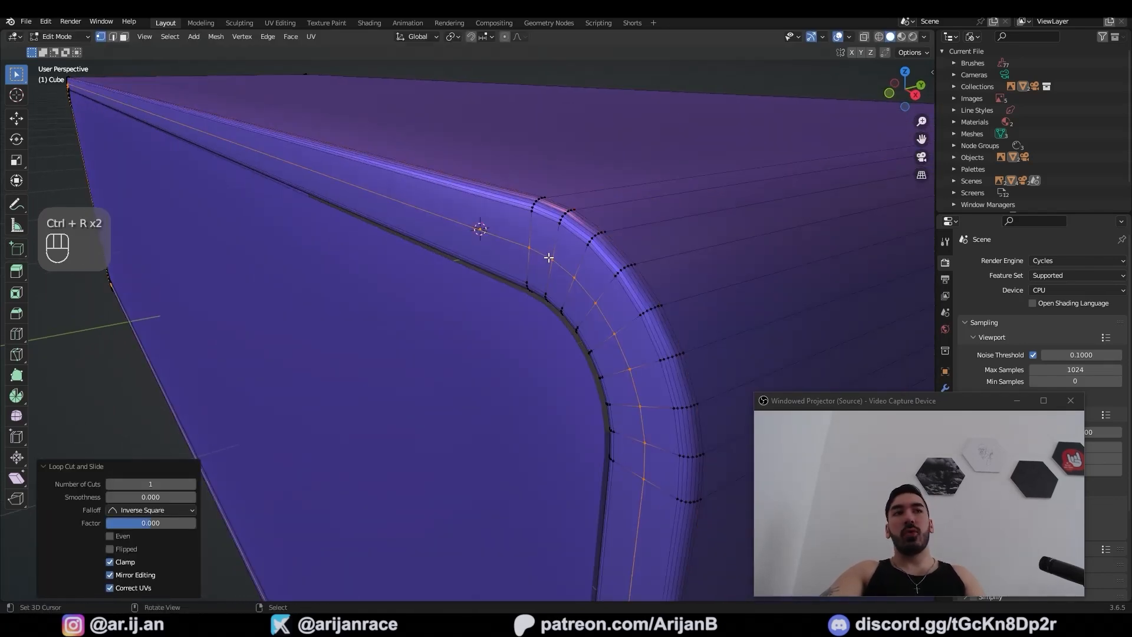
key("ctrl+b")
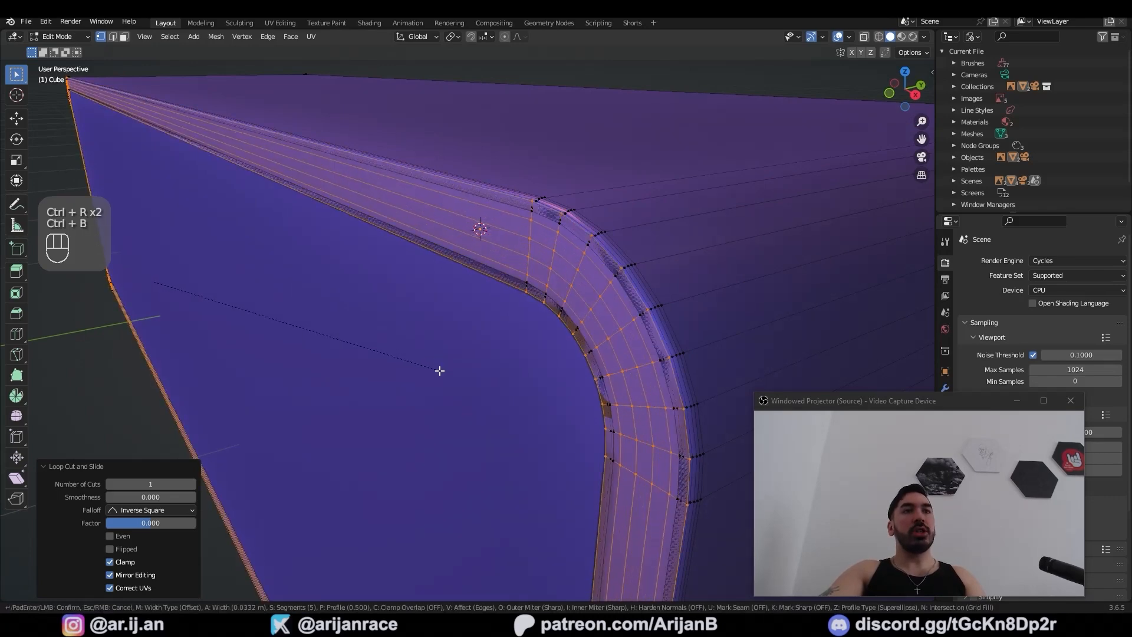
scroll(435, 364, "down", 4, "shift")
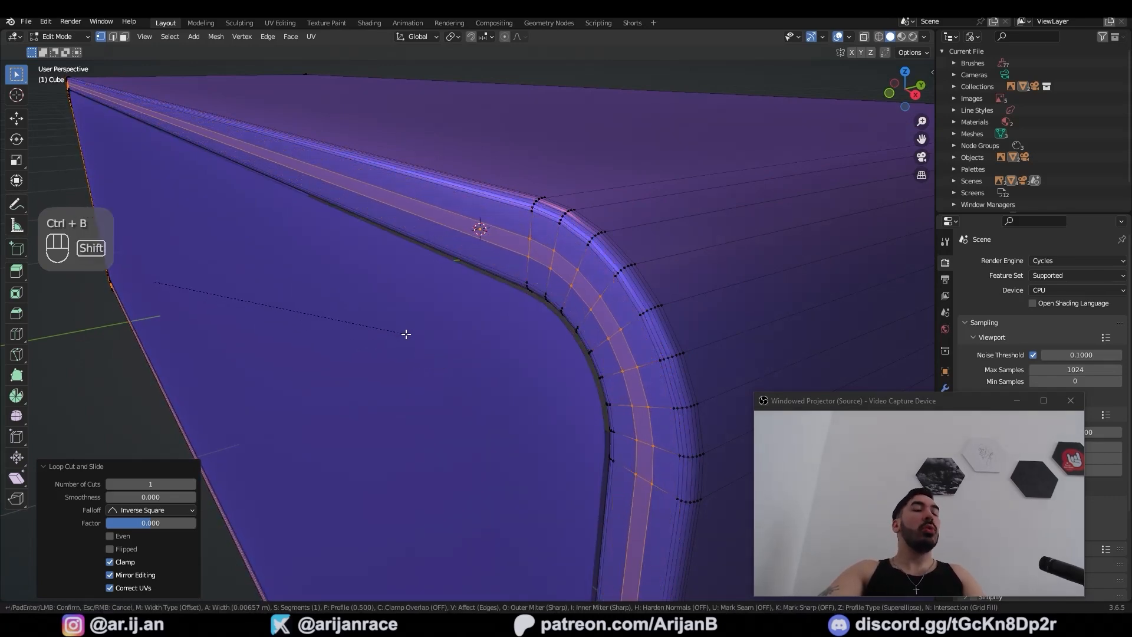
left_click(449, 360)
key("Tab")
scroll(531, 295, "down", 3)
middle_click_drag(525, 294, 444, 325)
scroll(452, 333, "down", 3)
scroll(458, 345, "up", 4)
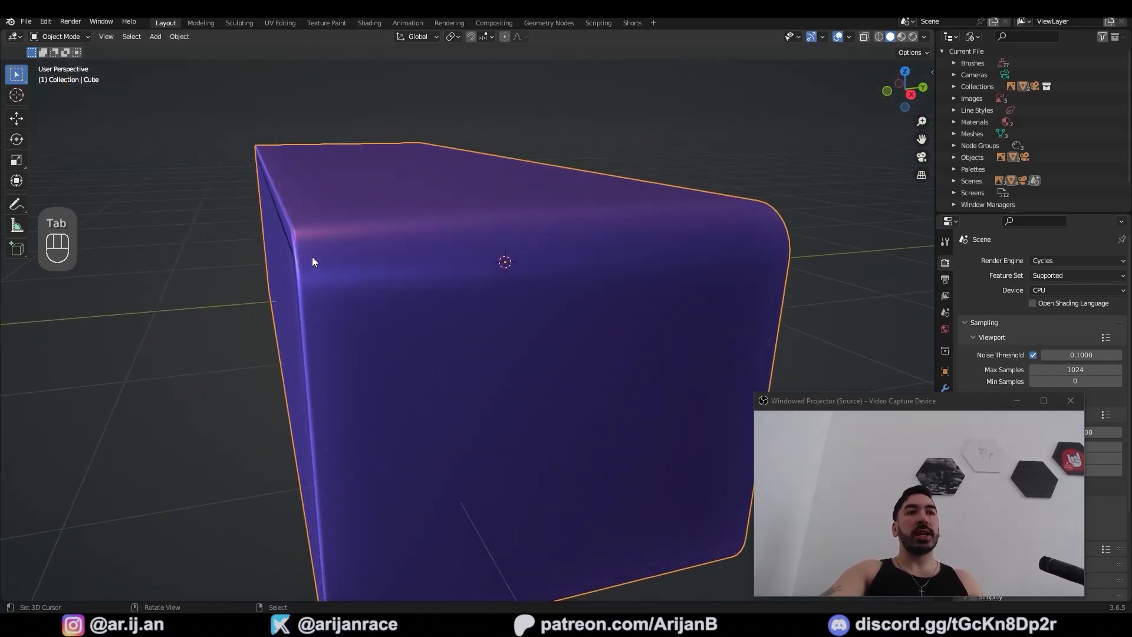
Extrude the separated front panel about 0.031 m into the housing and delete the resulting back face
key("g")
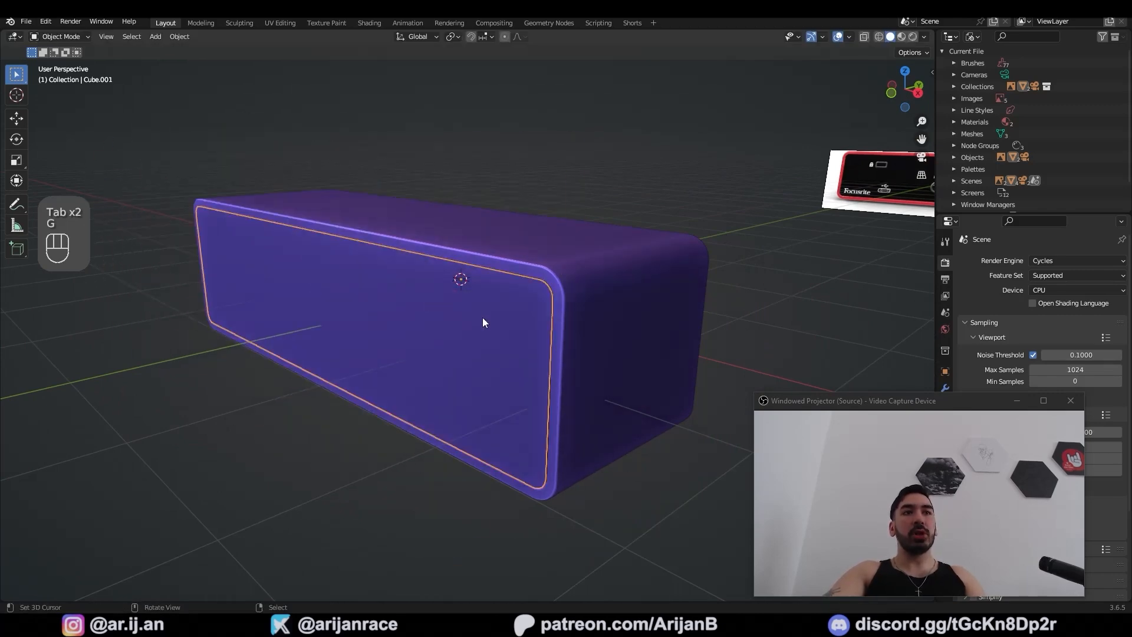
key("ctrl+z")
key("e")
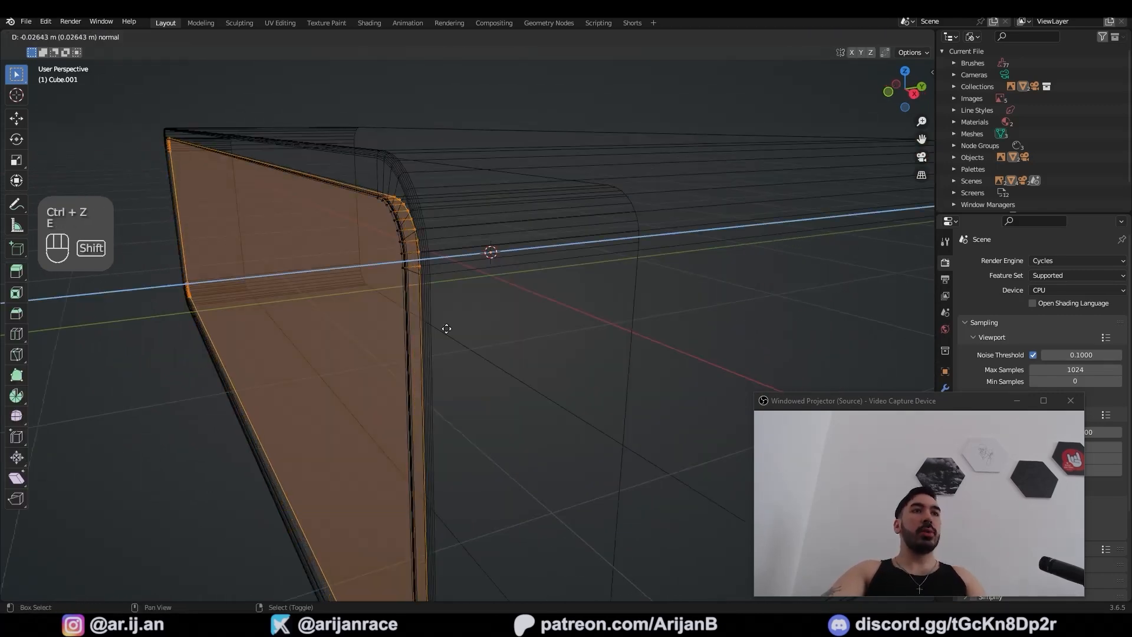
left_click(455, 326)
key("x")
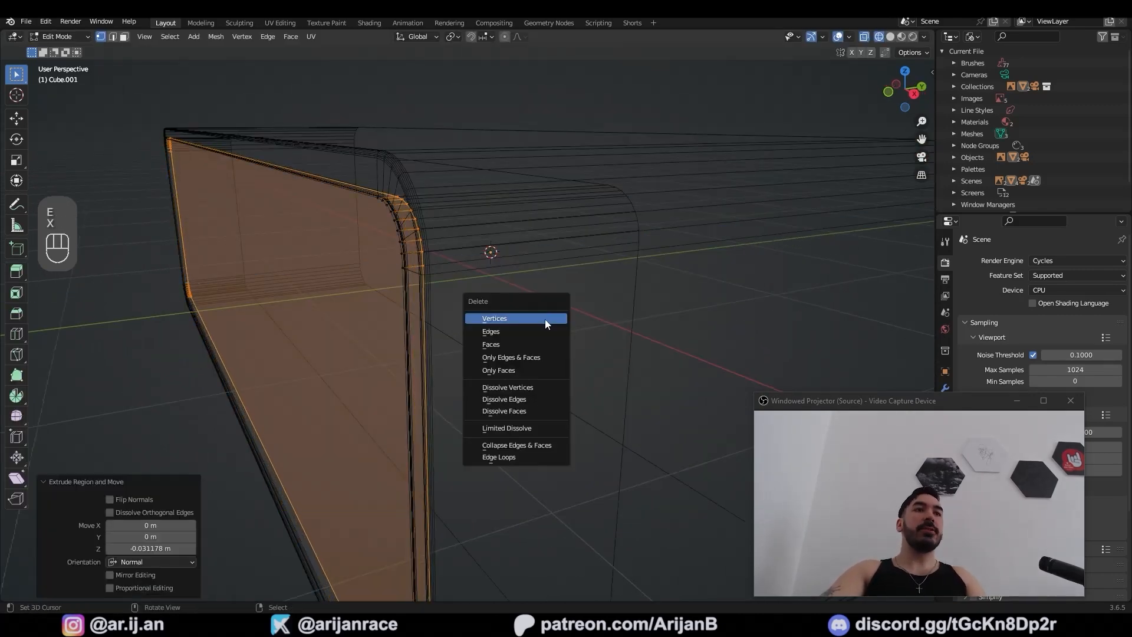
left_click(515, 346)
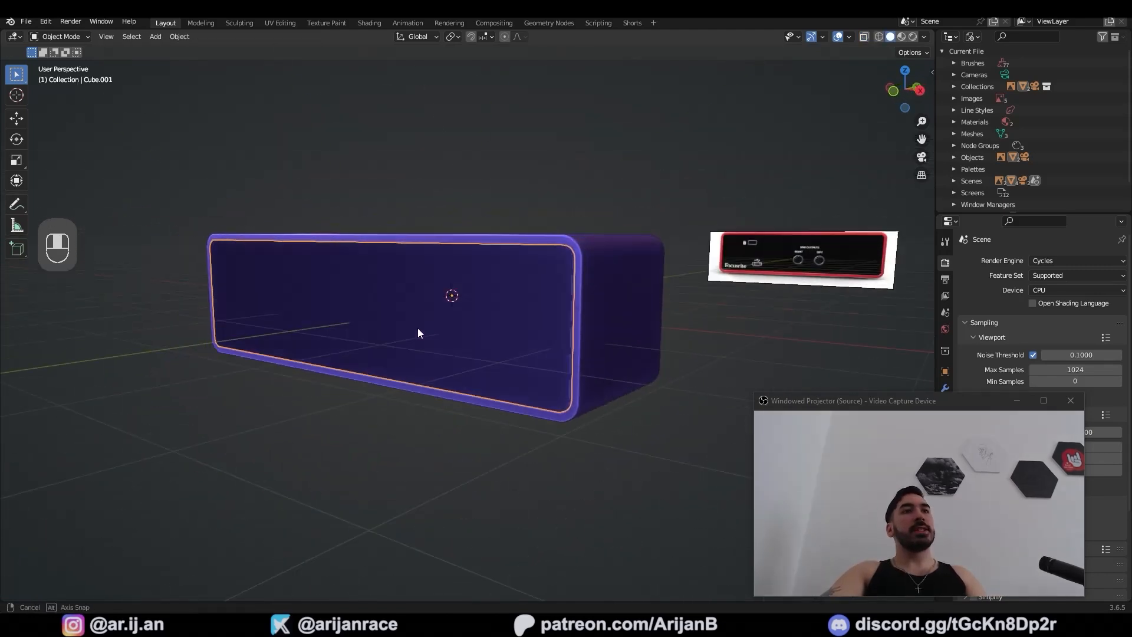
Recalculate the normals of the whole front panel mesh
middle_click_drag(418, 333, 626, 334)
key("Tab")
key("a")
key("z")
key("shift+n")
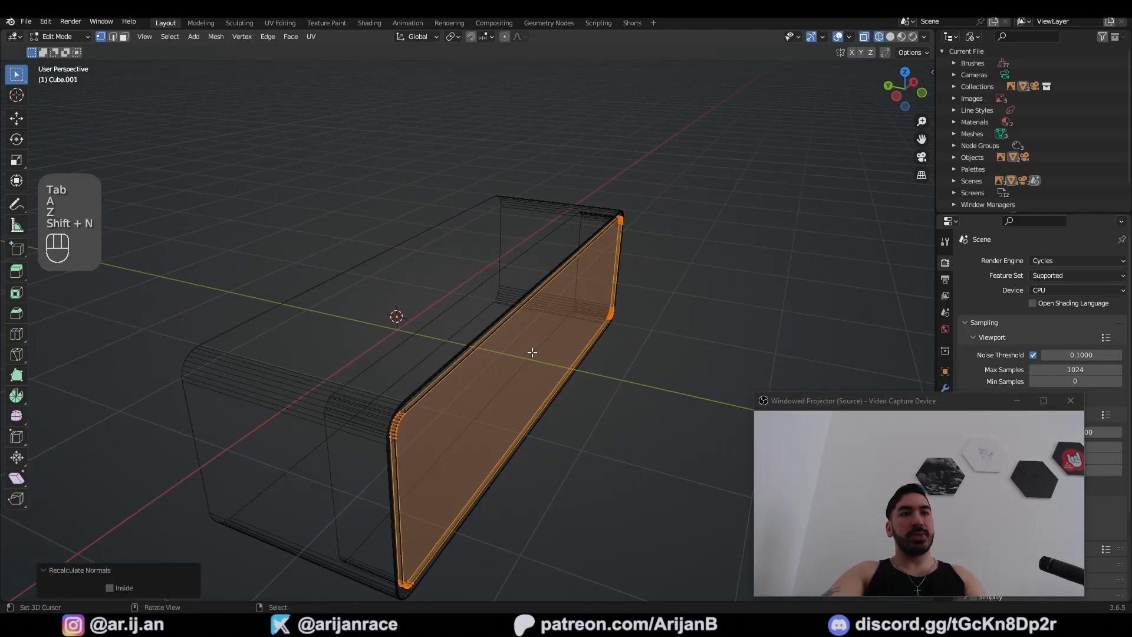
Bevel the front panel's outer edge loop by about 0.0042 m with 2 segments and a shape of 1.000
key("z")
middle_click_drag(542, 379, 503, 351)
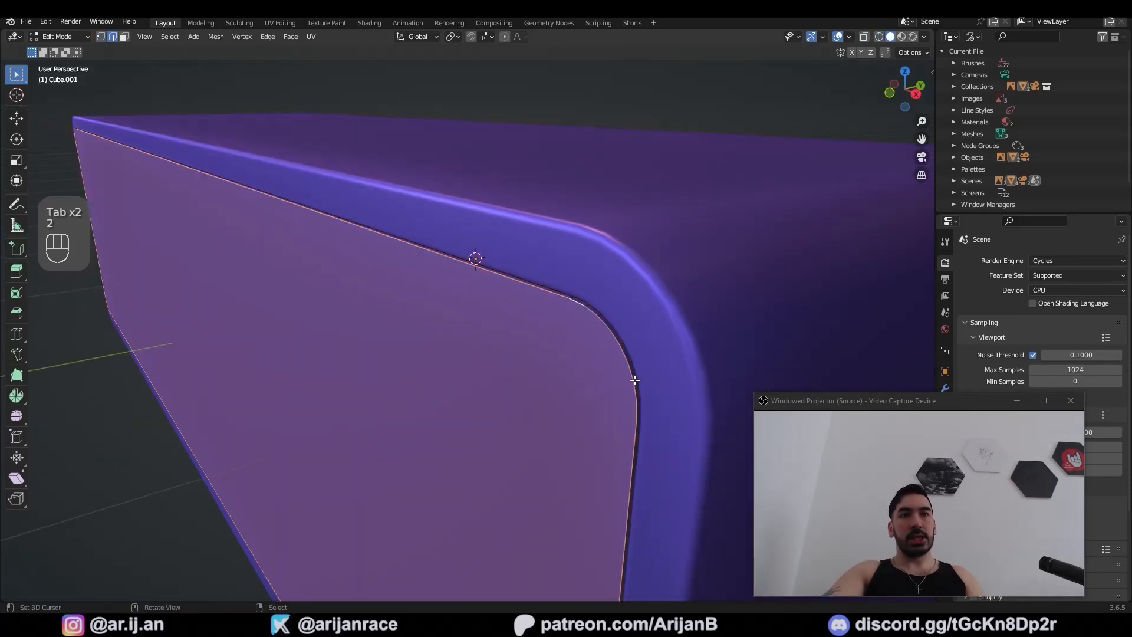
key("ctrl+b")
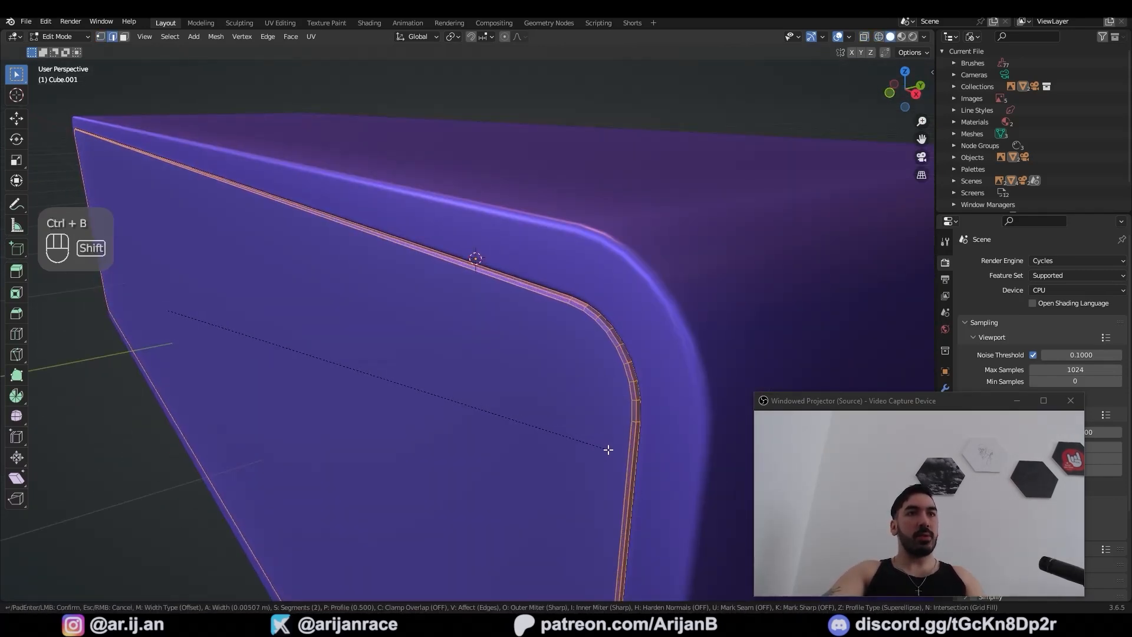
left_click(605, 450)
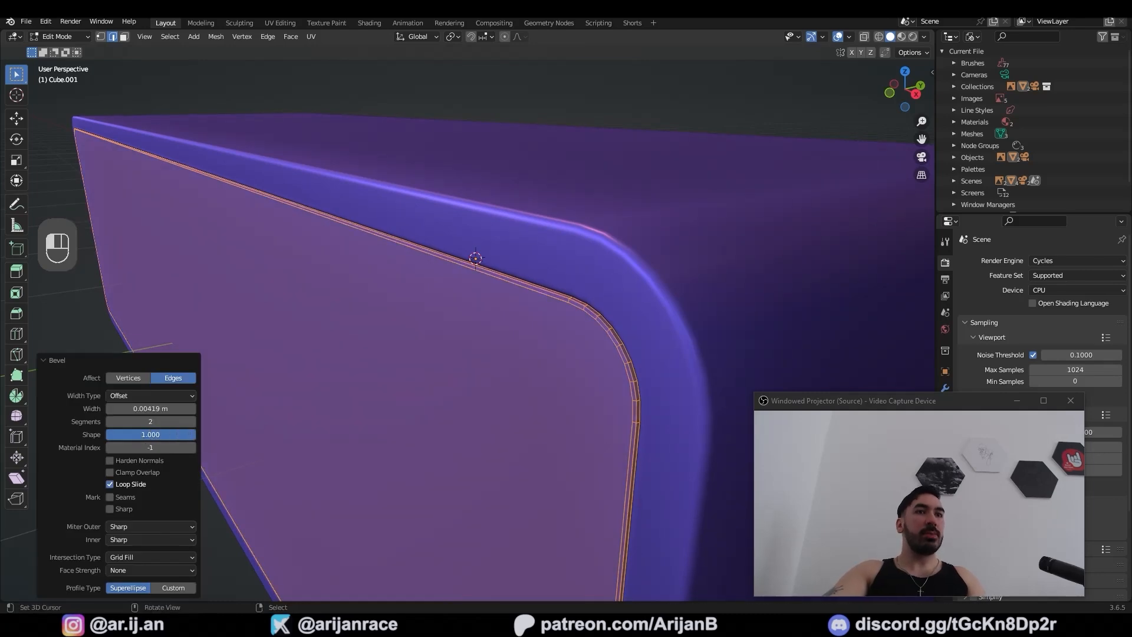
key("Tab")
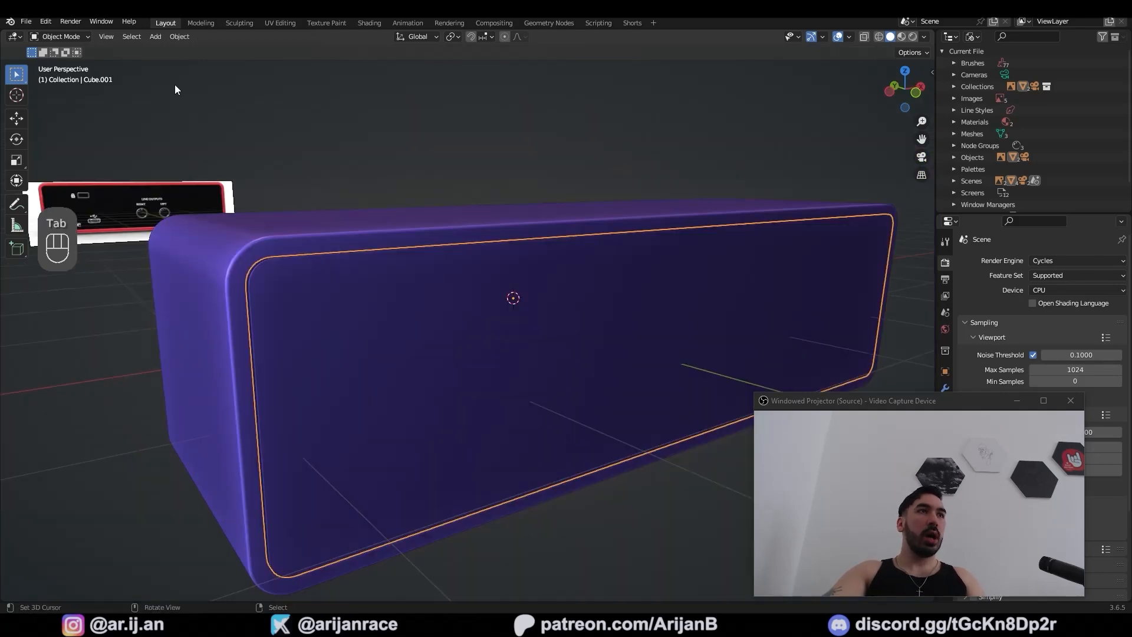
Apply smooth shading to the front panel and deselect everything to inspect its beveled edge
left_click(179, 36)
left_click(227, 302)
key("a")
key("a")
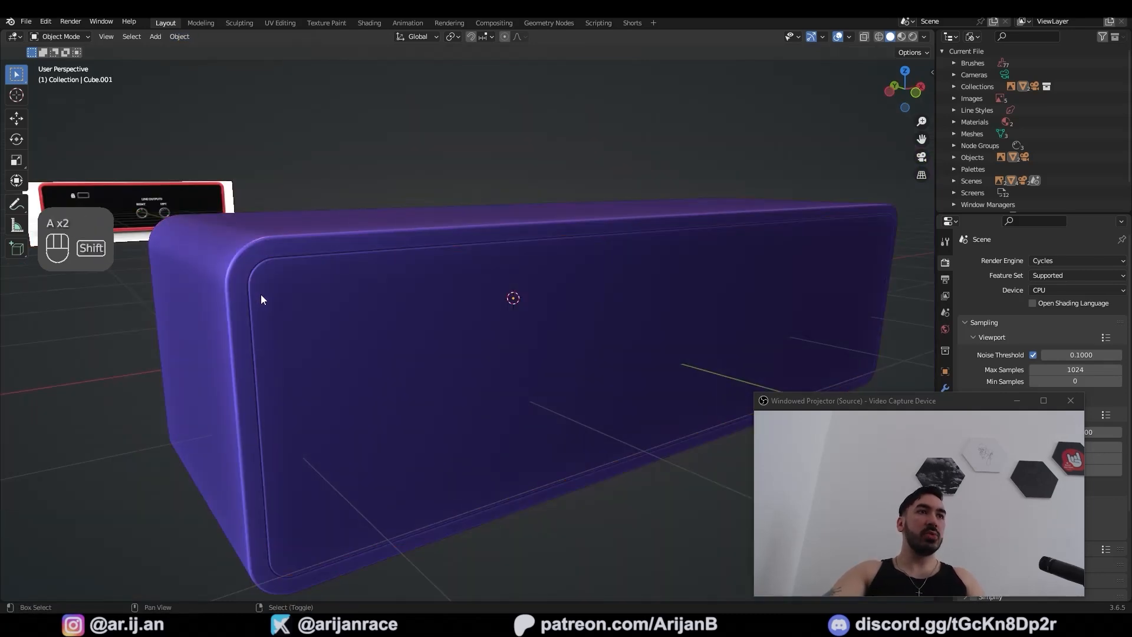
scroll(260, 299, "up", 4)
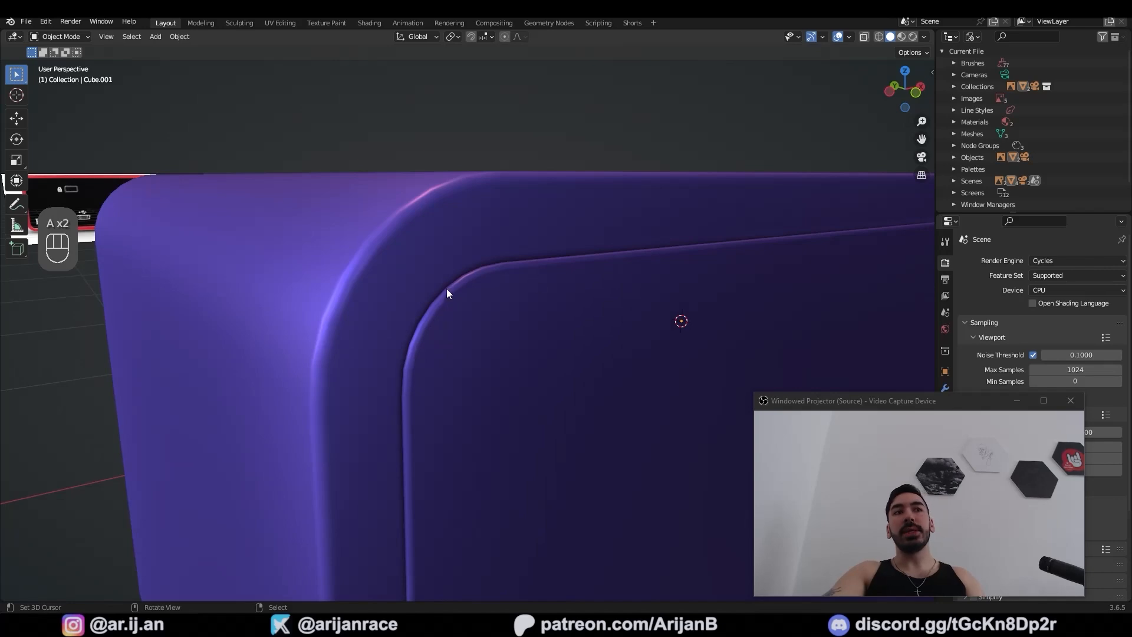
Delete the large front face of the front panel, keeping only its narrow beveled rim
key("Tab")
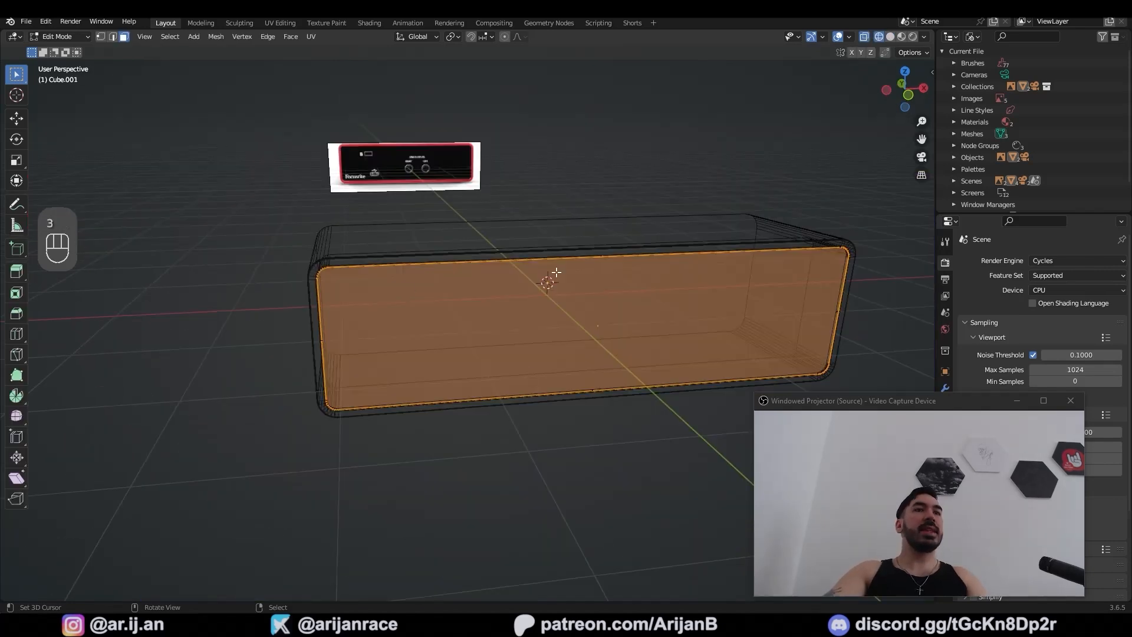
scroll(557, 272, "up", 1)
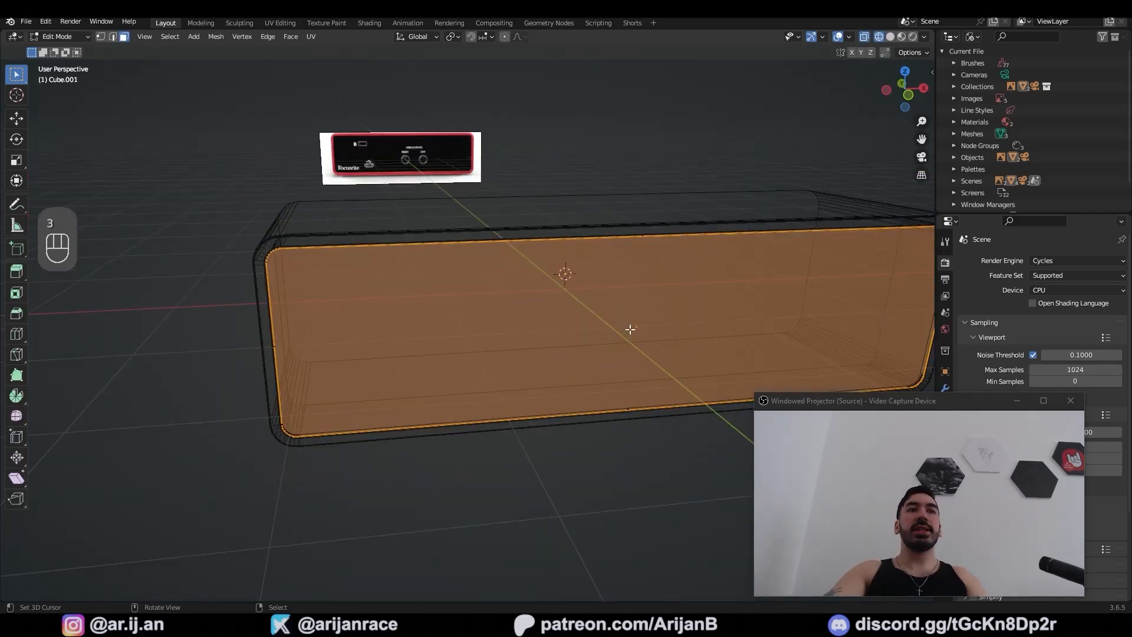
right_click(627, 327)
key("g")
right_click(627, 339)
key("x")
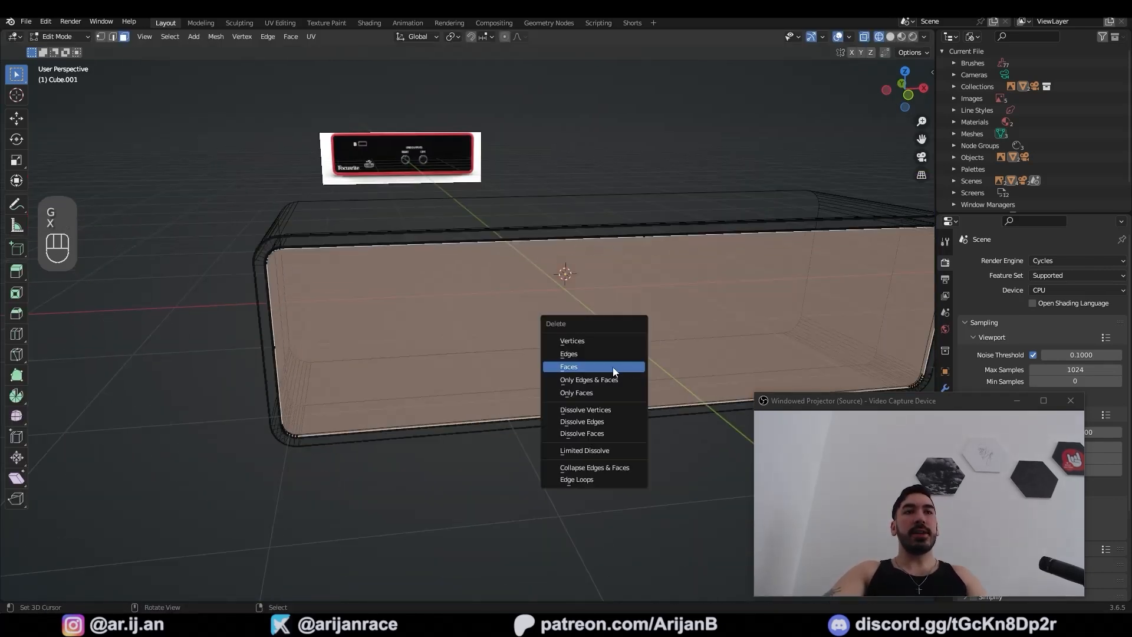
left_click(614, 367)
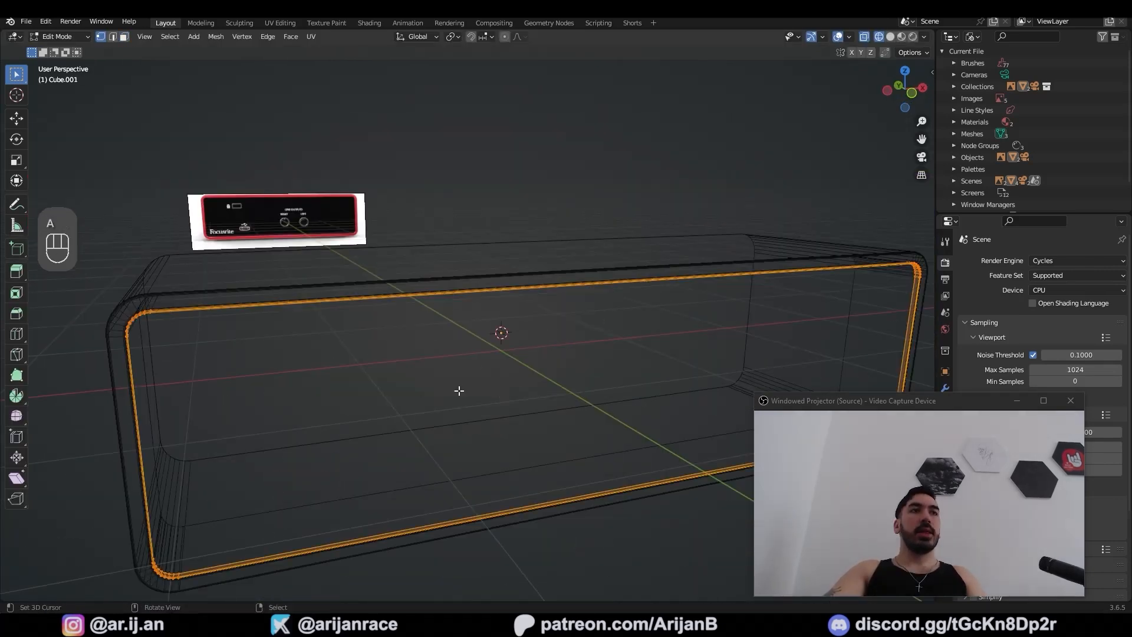
Divide the top and bottom strips of the front panel's rim with 44 centred loop cuts each
left_click(619, 286)
right_click(577, 317)
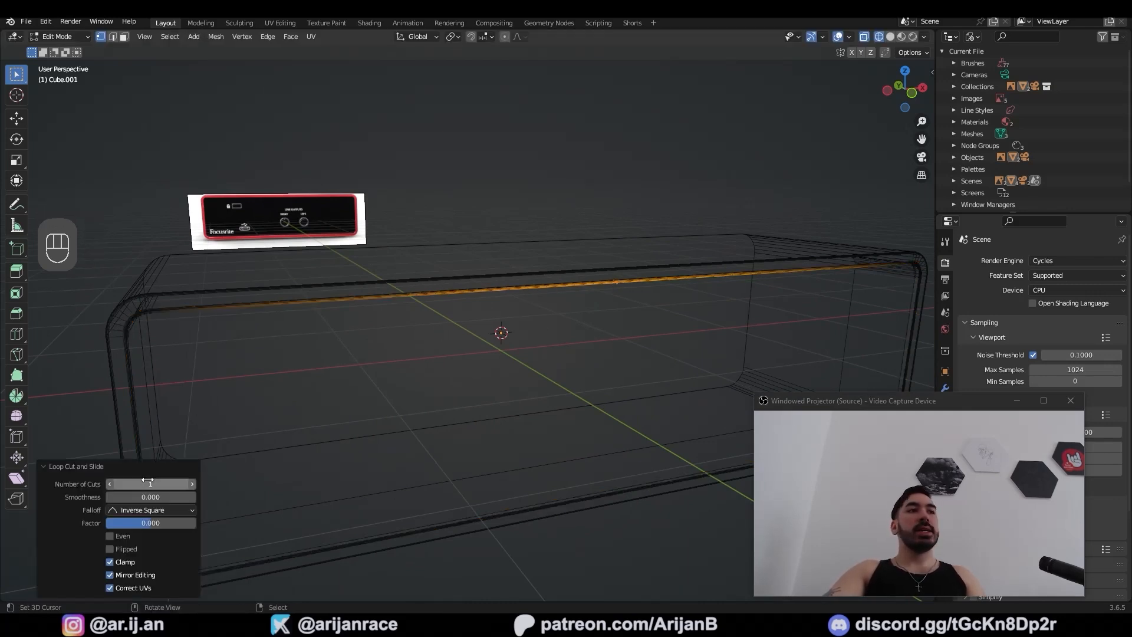
key("Return")
scroll(306, 407, "down", 3)
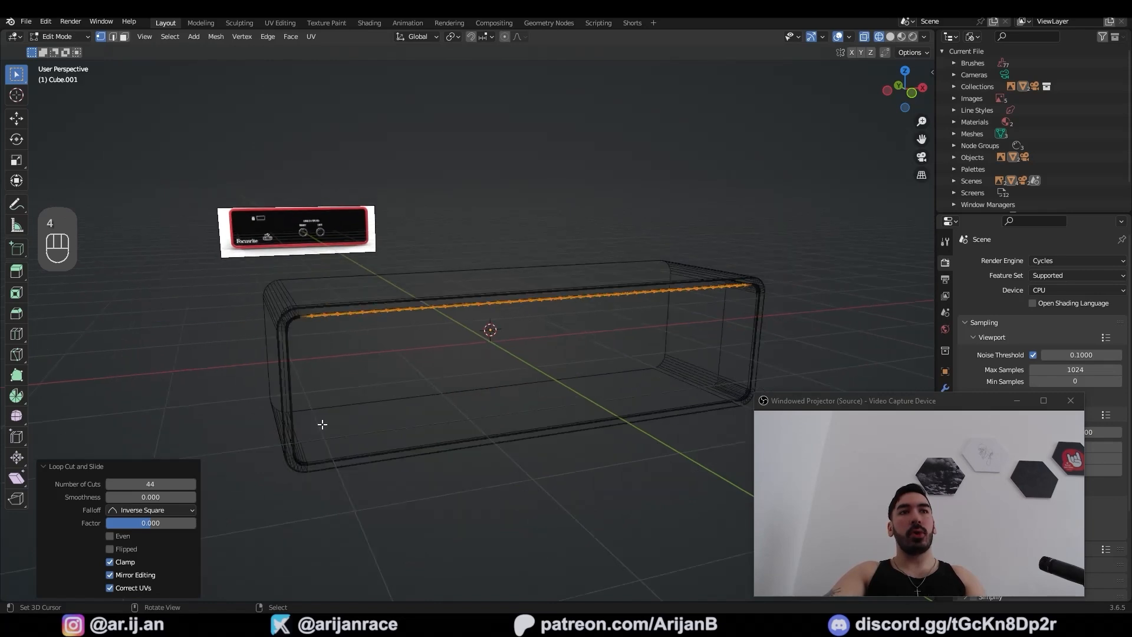
key("ctrl+z")
key("ctrl+r")
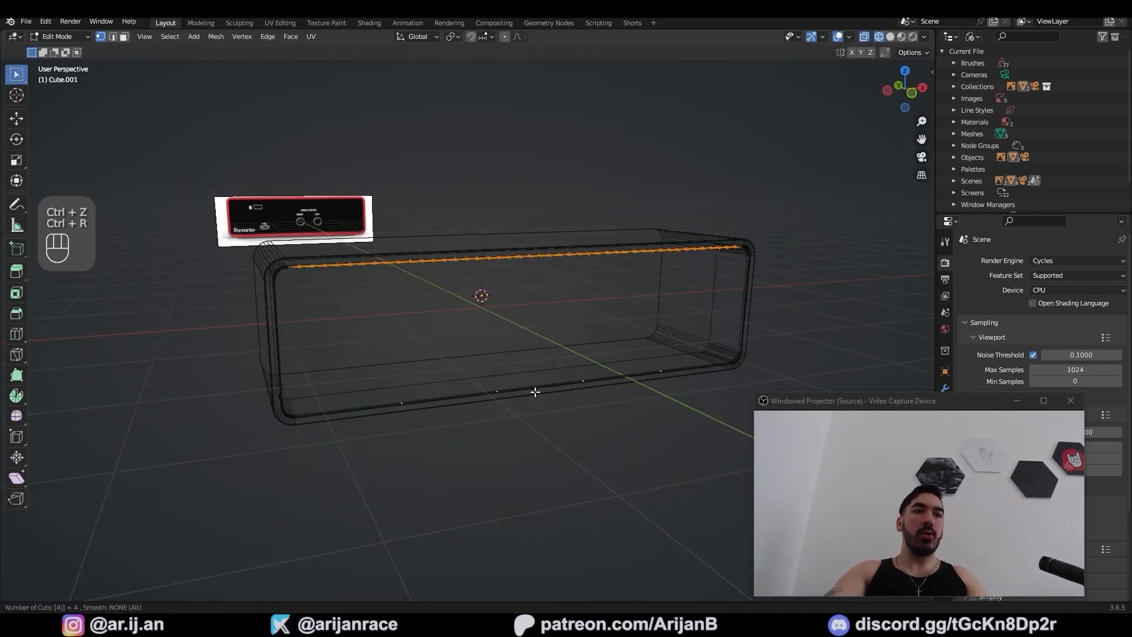
left_click(535, 391)
right_click(535, 391)
Divide the side strips of the front panel's rim with 10 centred loop cuts each
middle_click_drag(535, 392, 362, 332)
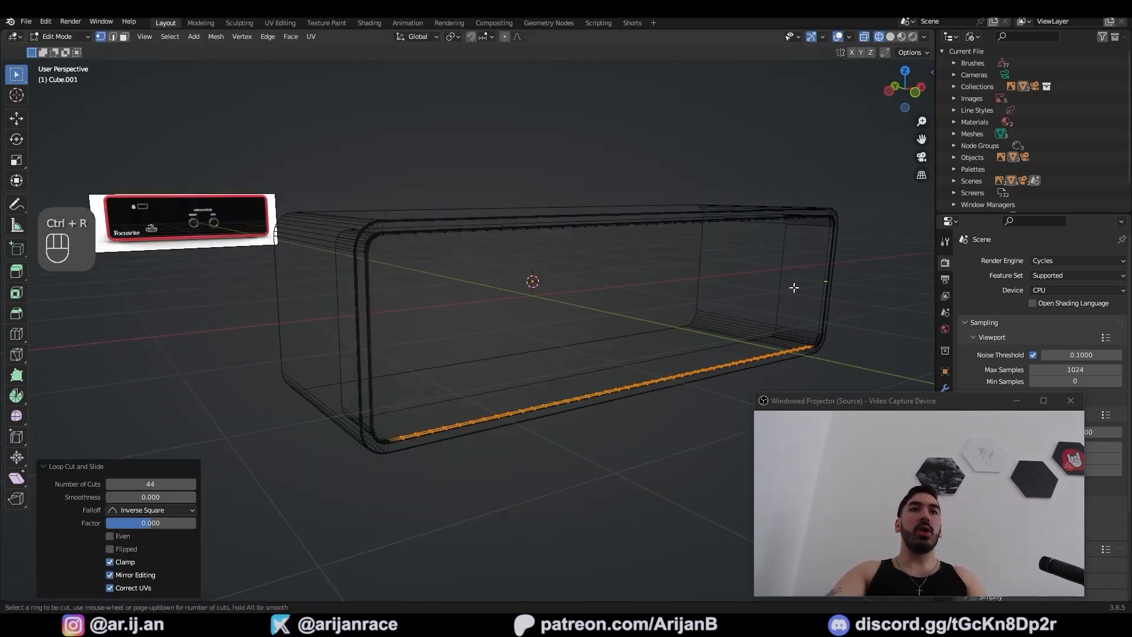
left_click(369, 337)
right_click(369, 338)
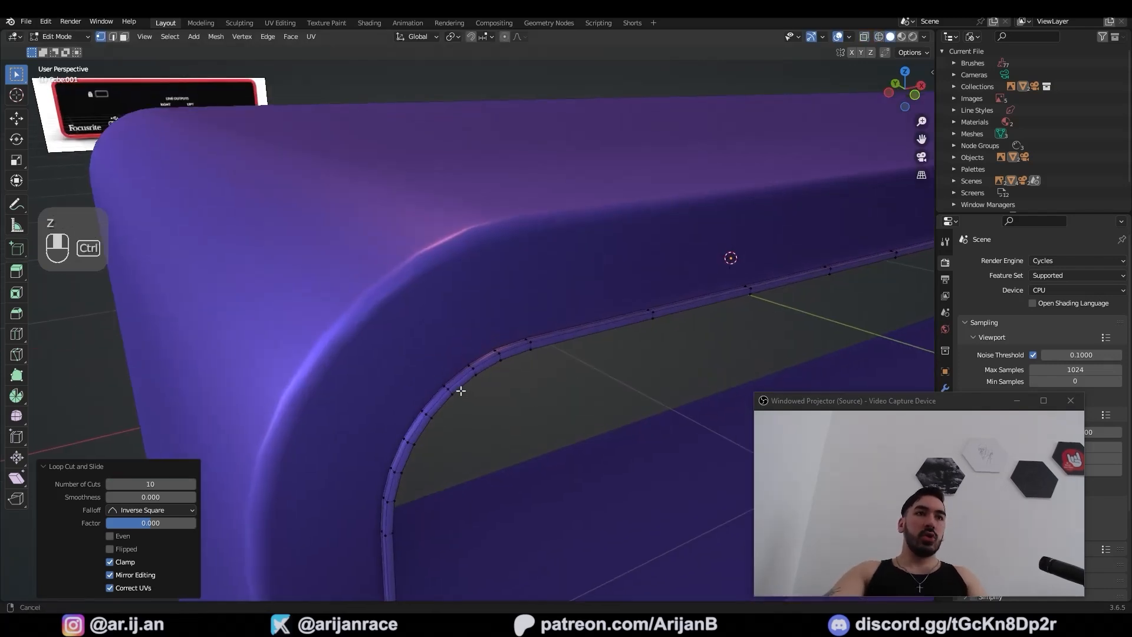
Select the inner edge loop of the front panel's rim and close the opening with a grid fill
middle_click_drag(460, 391, 487, 380, "ctrl")
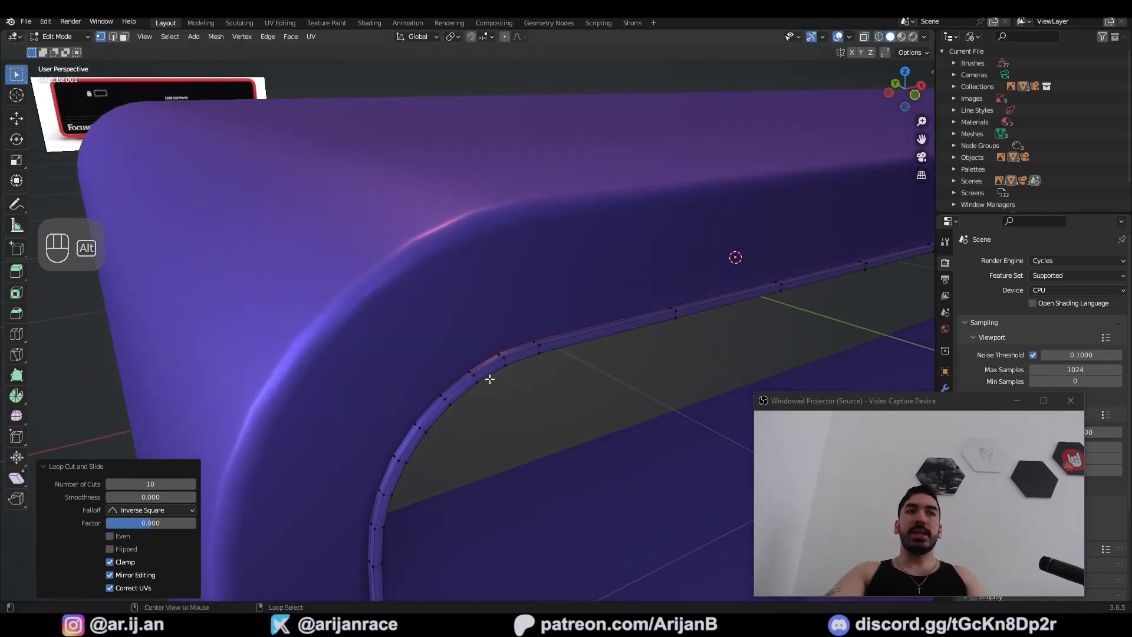
right_click(487, 379, "alt")
key("g")
right_click(498, 387)
left_click(290, 37)
left_click(316, 177)
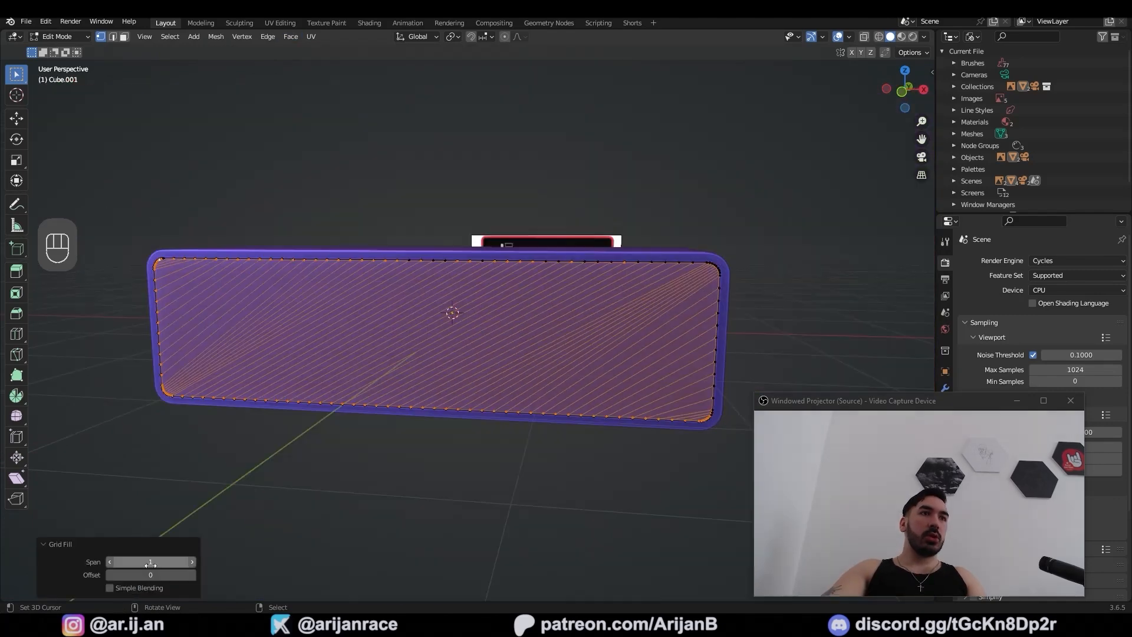
Set the grid fill's span to 23 and adjust its offset until the grid lines run straight across the panel
left_click_drag(150, 562, 240, 561)
scroll(206, 366, "up", 3)
middle_click_drag(398, 423, 432, 427)
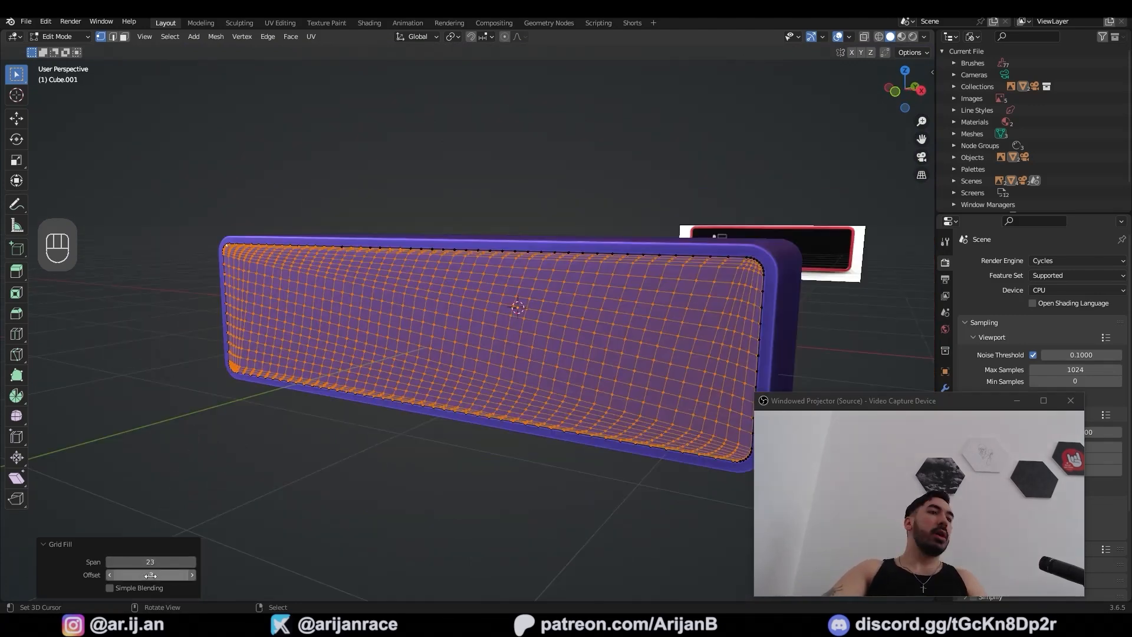
left_click_drag(149, 575, 203, 575)
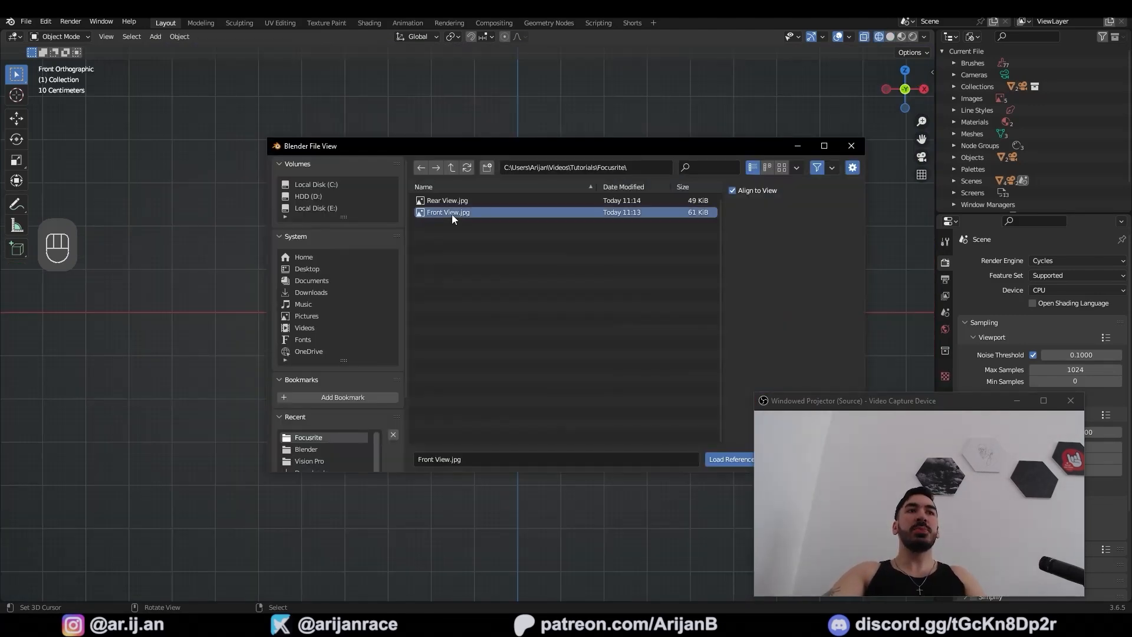
Load Front View.jpg as a reference in front view and align it with the housing outline, scaling it by 0.984
double_click(452, 214)
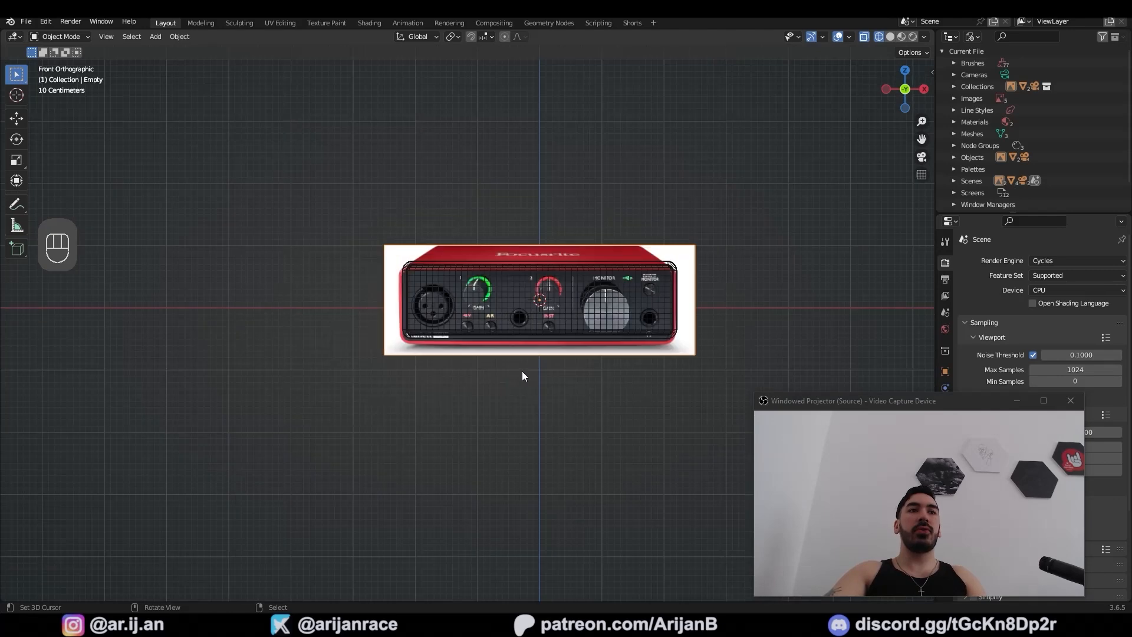
scroll(519, 373, "up", 4)
key("g")
key("z")
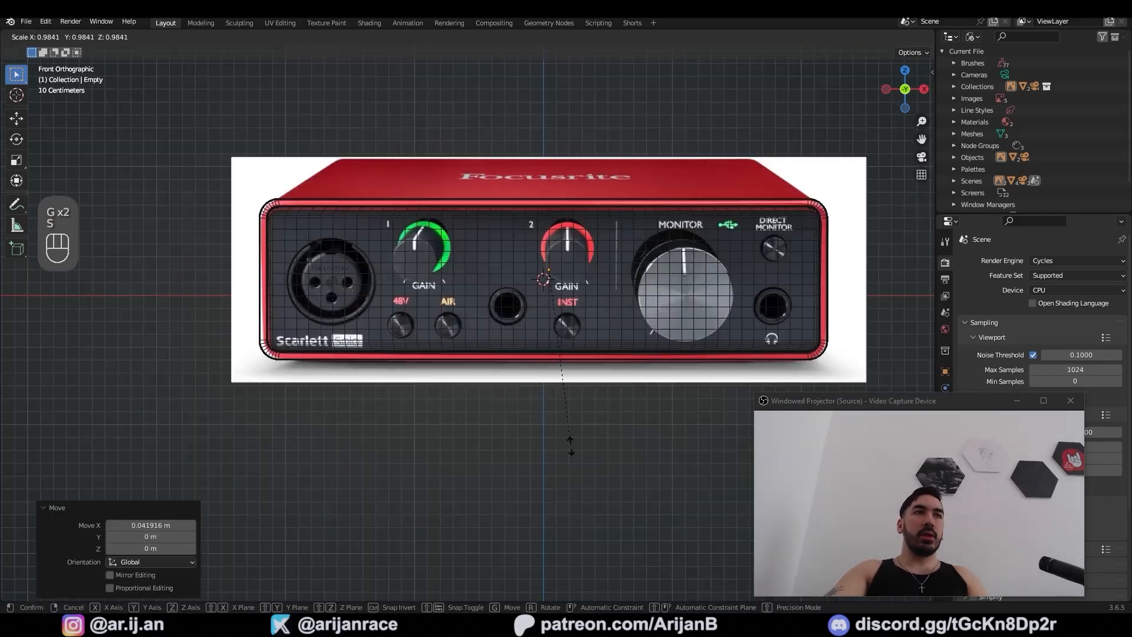
key("g")
key("y")
key("x")
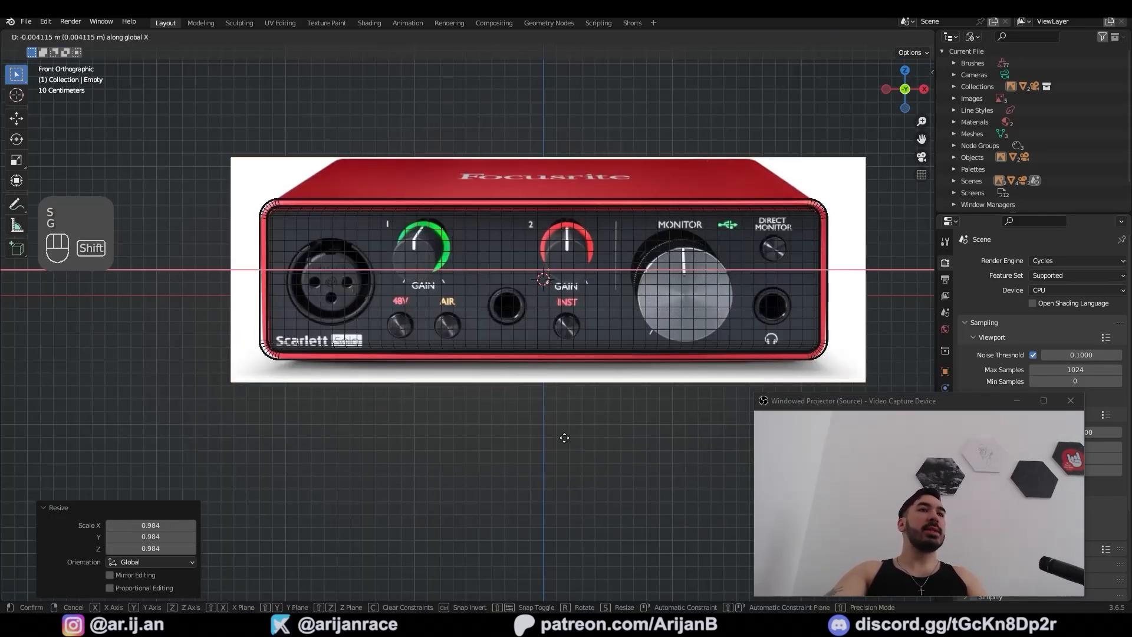
left_click(564, 435)
Select the block of front panel faces around the XLR socket and compare the grid with the other controls
middle_click_drag(406, 295, 472, 331, "shift")
scroll(472, 332, "up", 1)
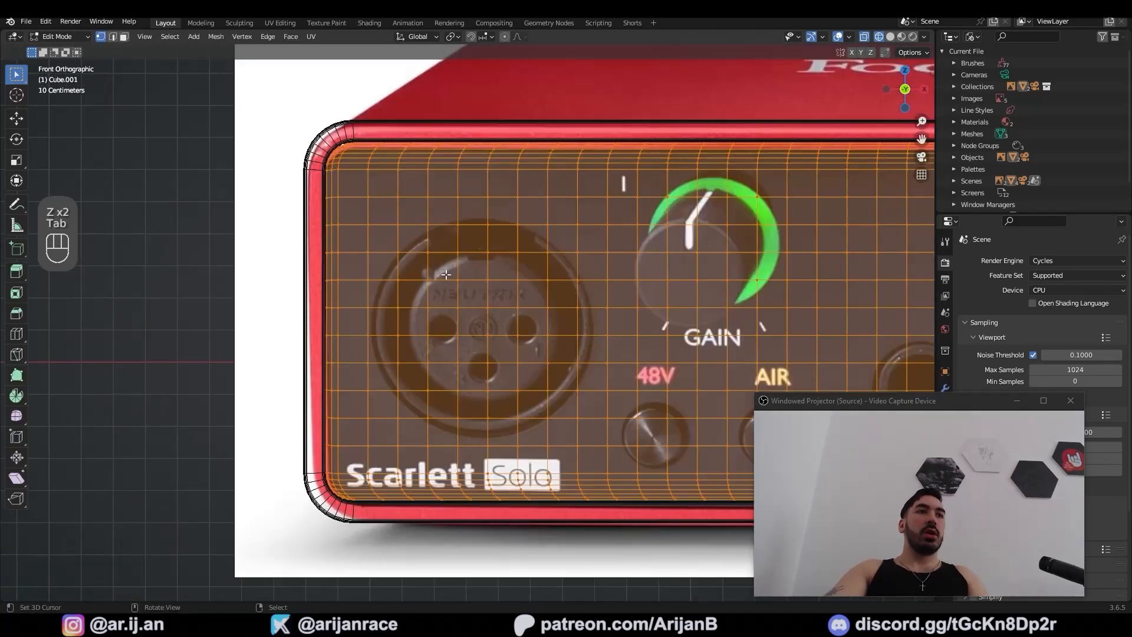
key("3")
right_click(587, 430, "ctrl+shift")
key("z")
scroll(708, 300, "down", 3)
scroll(505, 298, "up", 2)
key("z")
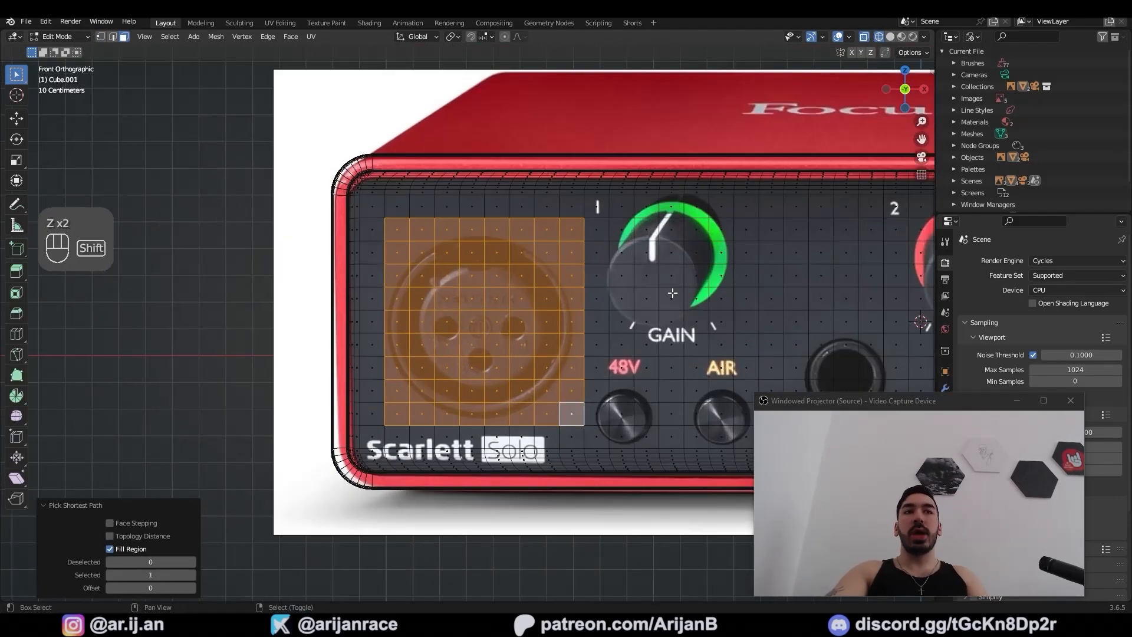
middle_click_drag(678, 293, 508, 295, "shift")
scroll(509, 295, "down", 1)
middle_click_drag(867, 235, 561, 248, "shift")
middle_click_drag(285, 324, 634, 340, "shift")
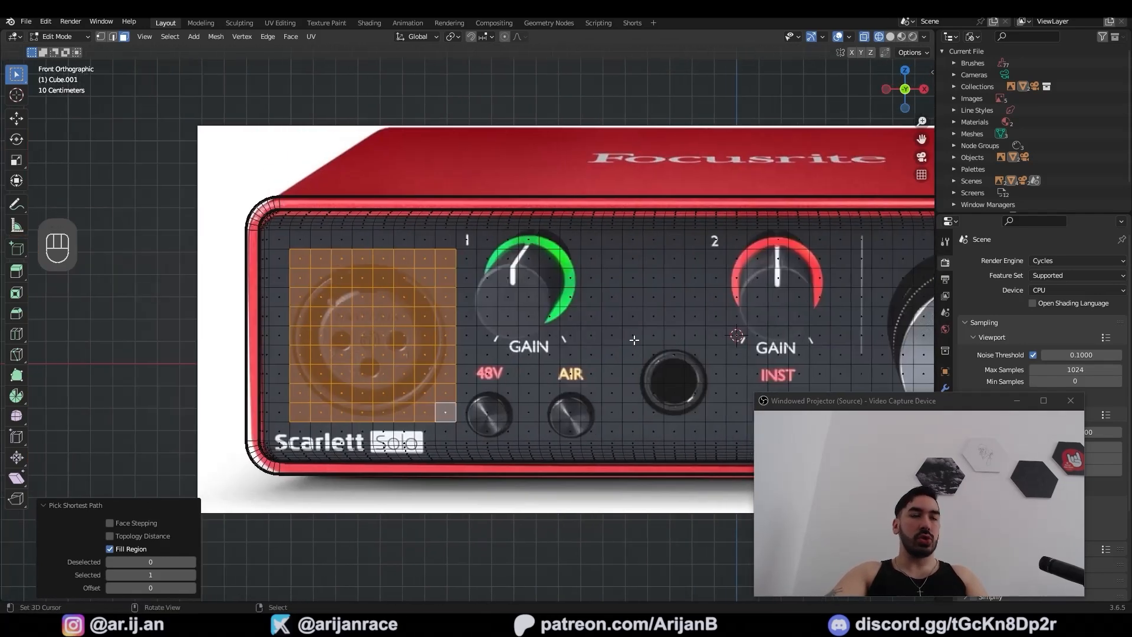
Select the block of front panel faces covering the XLR socket and inset it by about 0.035 m
right_click(316, 223)
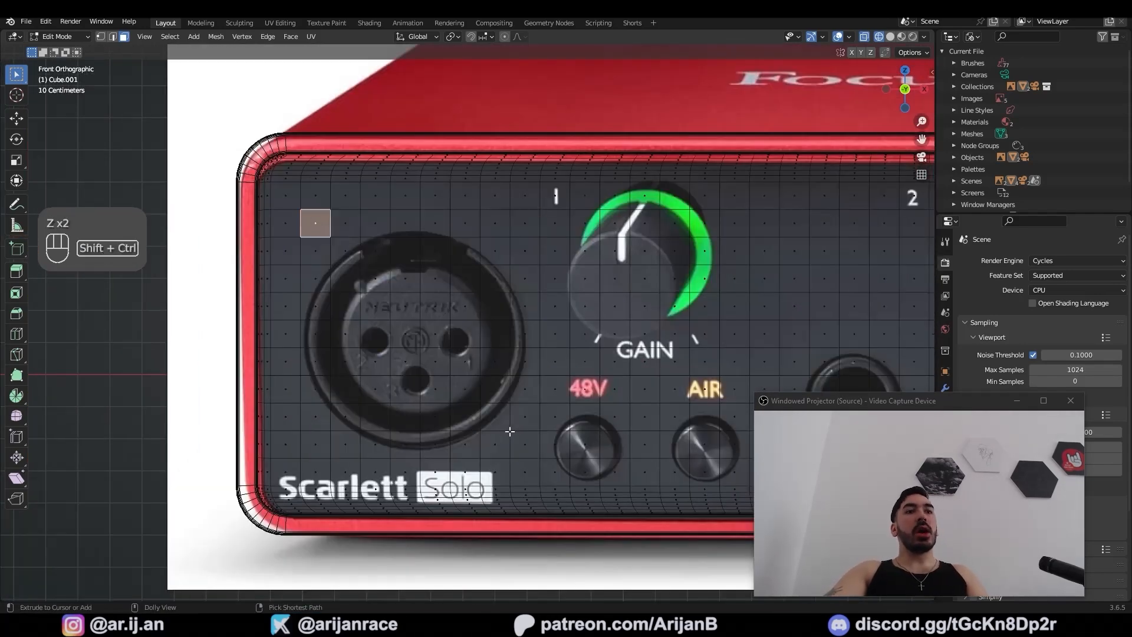
right_click(522, 441, "ctrl+shift")
scroll(506, 270, "up", 2)
key("i")
left_click(431, 218)
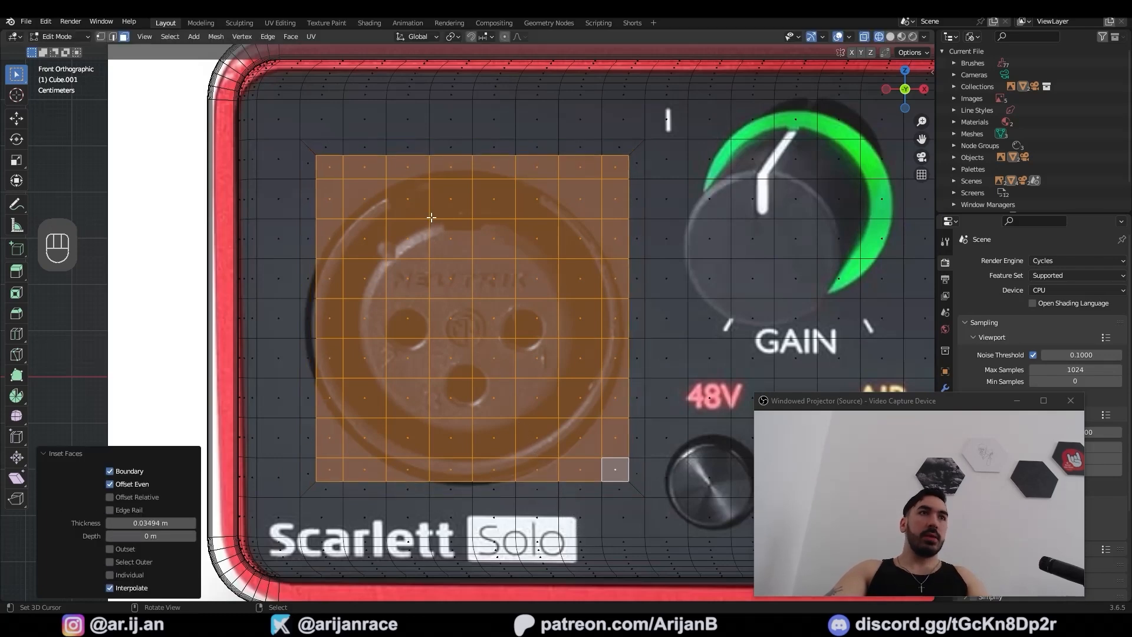
Try the LoopTools Circle operation on the inset XLR socket faces and undo it
key("w")
mouse_move(414, 203)
left_click(481, 217)
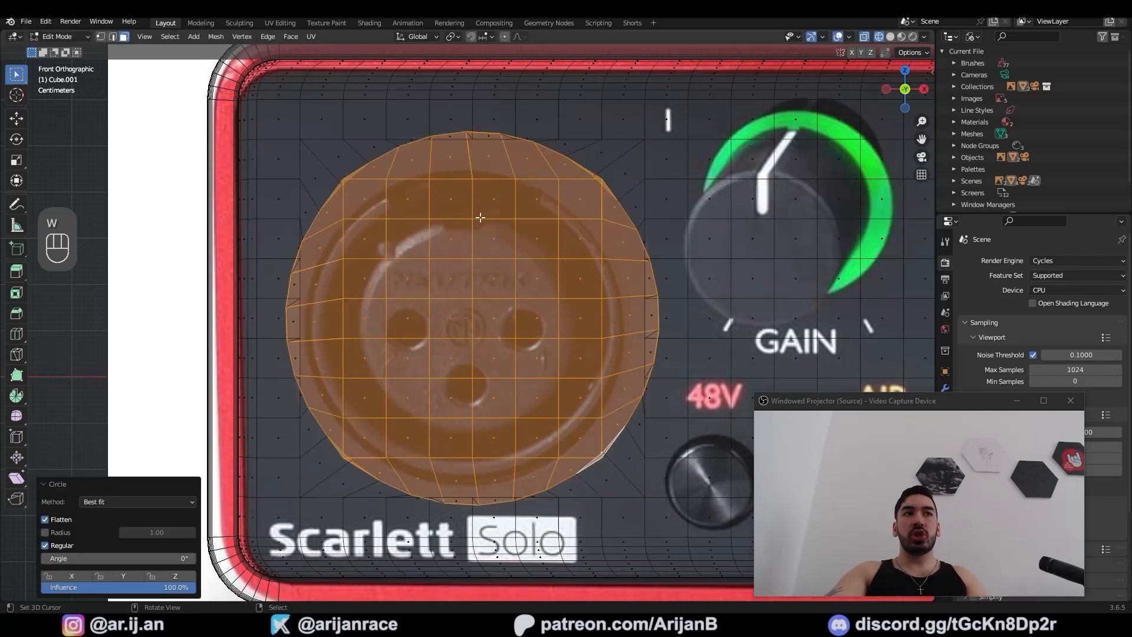
key("ctrl+z")
Search the add-on preferences for "loop" and make sure the Mesh: LoopTools add-on is enabled
left_click(46, 22)
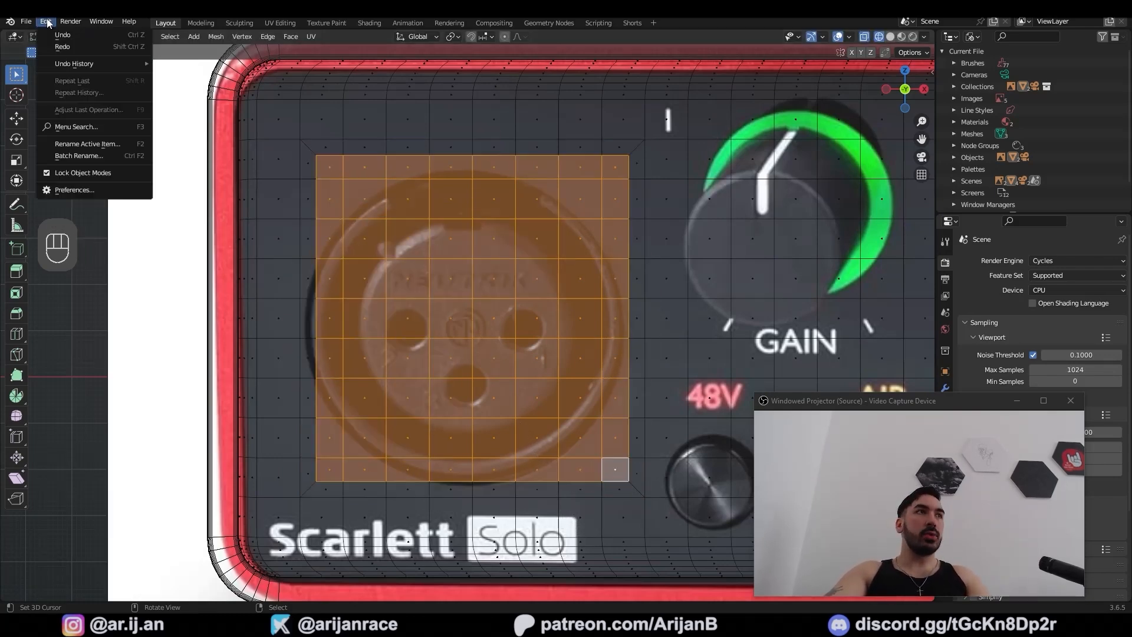
left_click(82, 190)
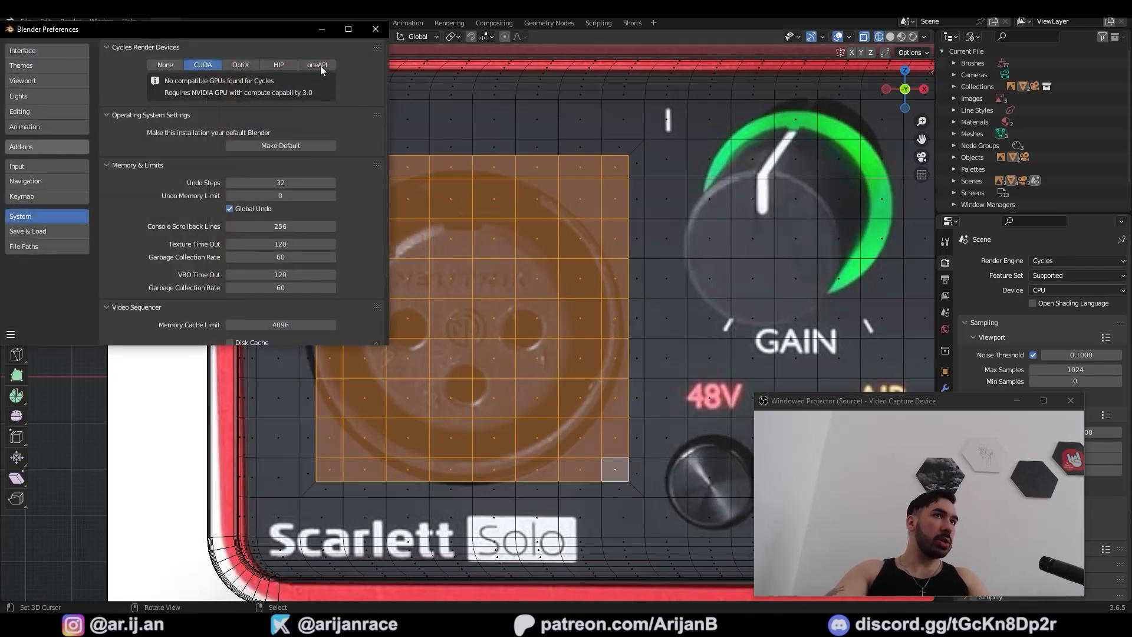
left_click(320, 64)
type("loop")
key("Return")
left_click(118, 81)
left_click(118, 81)
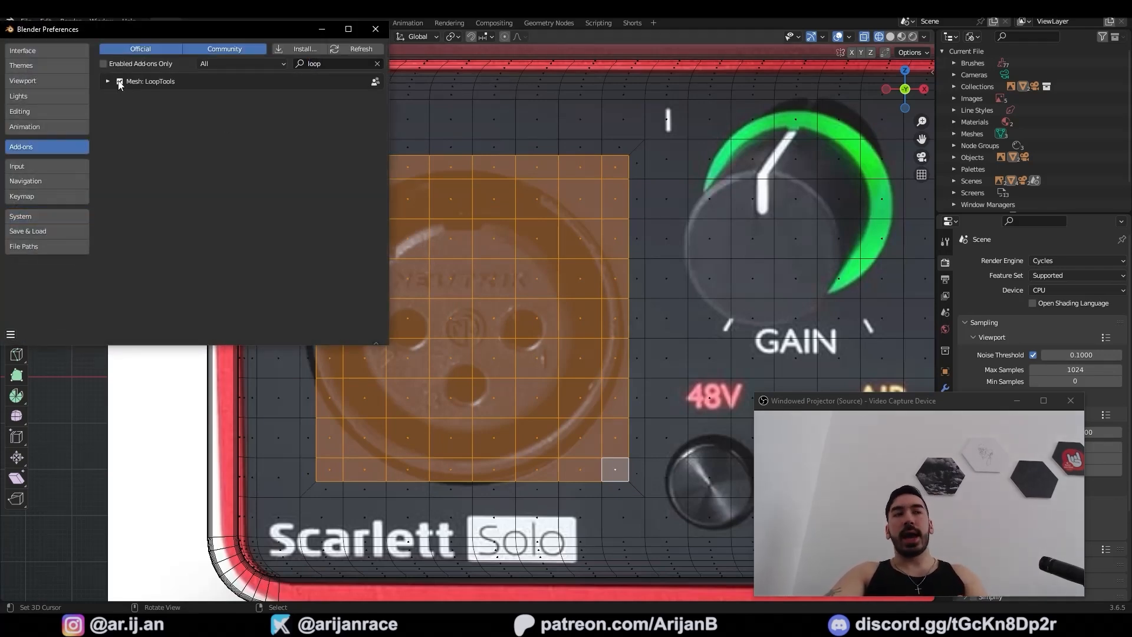
Reshape the inset faces over the XLR socket into a circle with the LoopTools Circle operation
key("w")
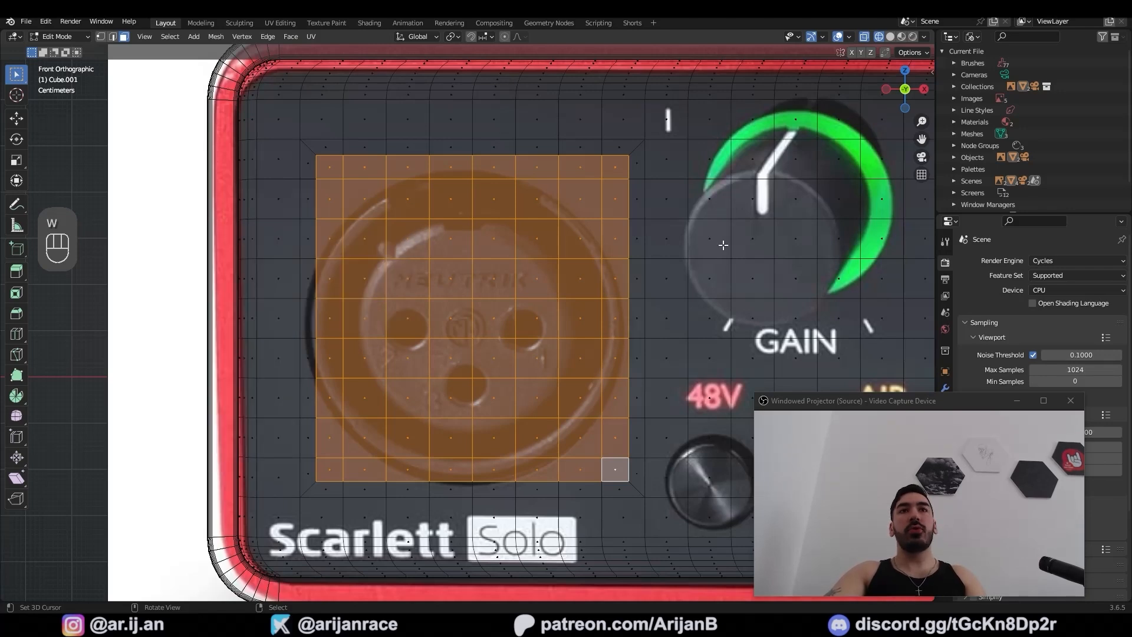
scroll(441, 304, "down", 1)
key("n")
scroll(440, 298, "up", 1)
key("n")
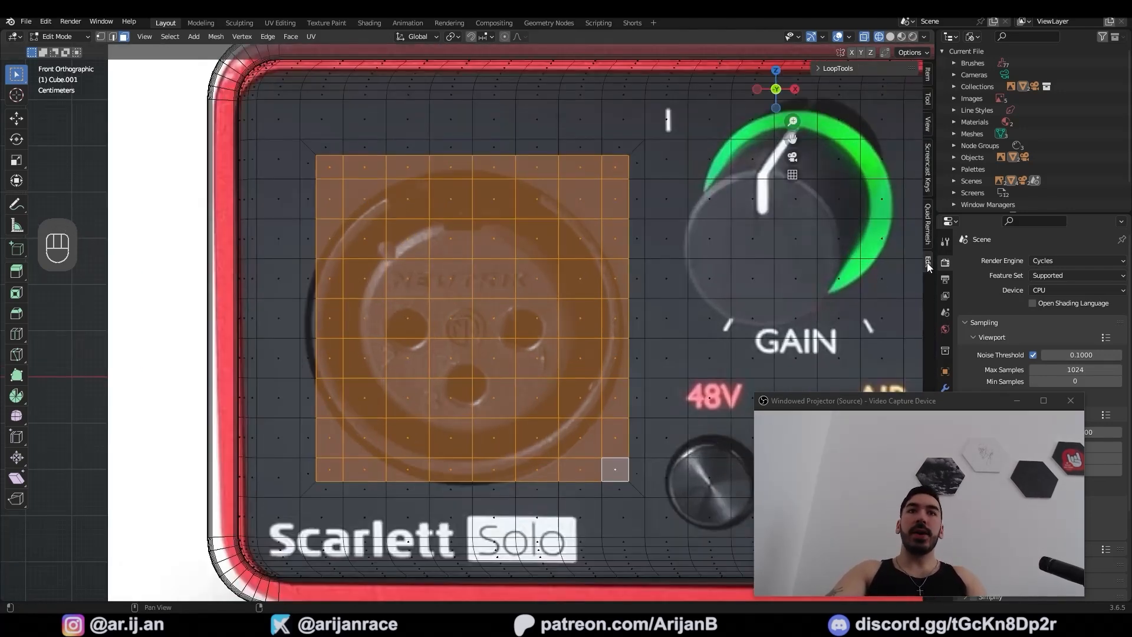
left_click(818, 69)
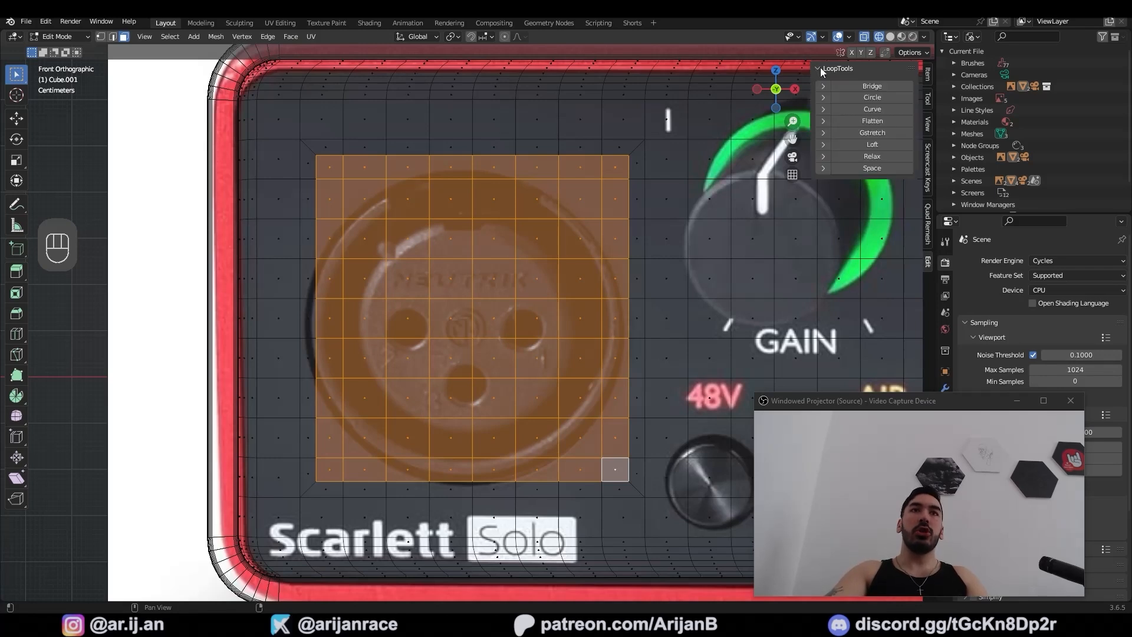
left_click(869, 98)
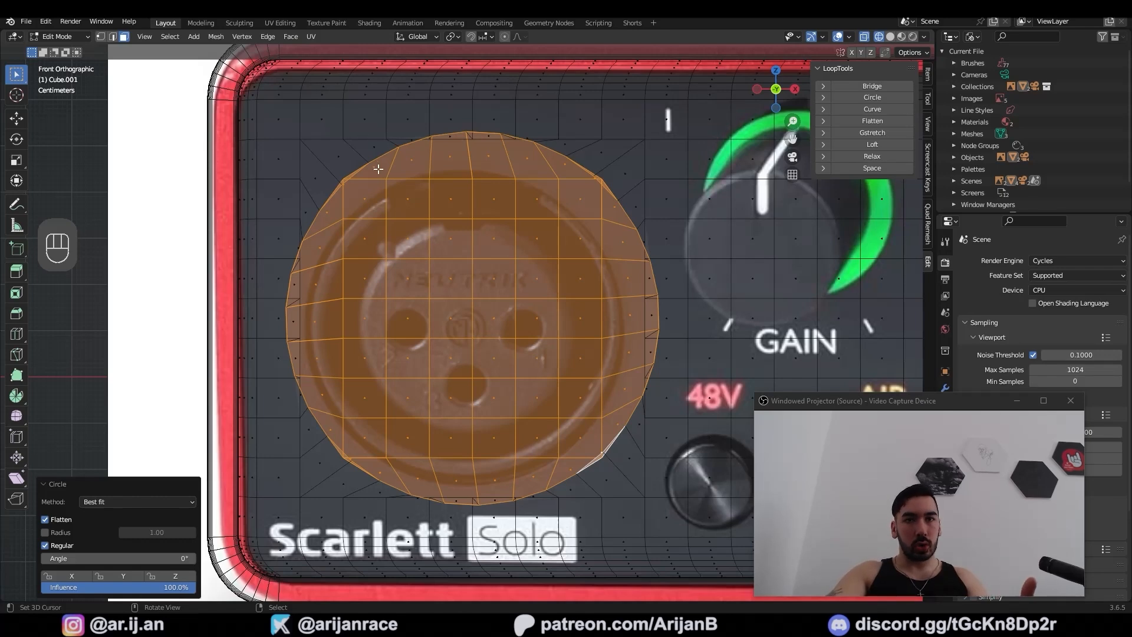
Scale the circular faces over the XLR socket to about 0.838 and delete their inner vertices to open the hole
scroll(378, 169, "up", 1)
key("s")
left_click(588, 405)
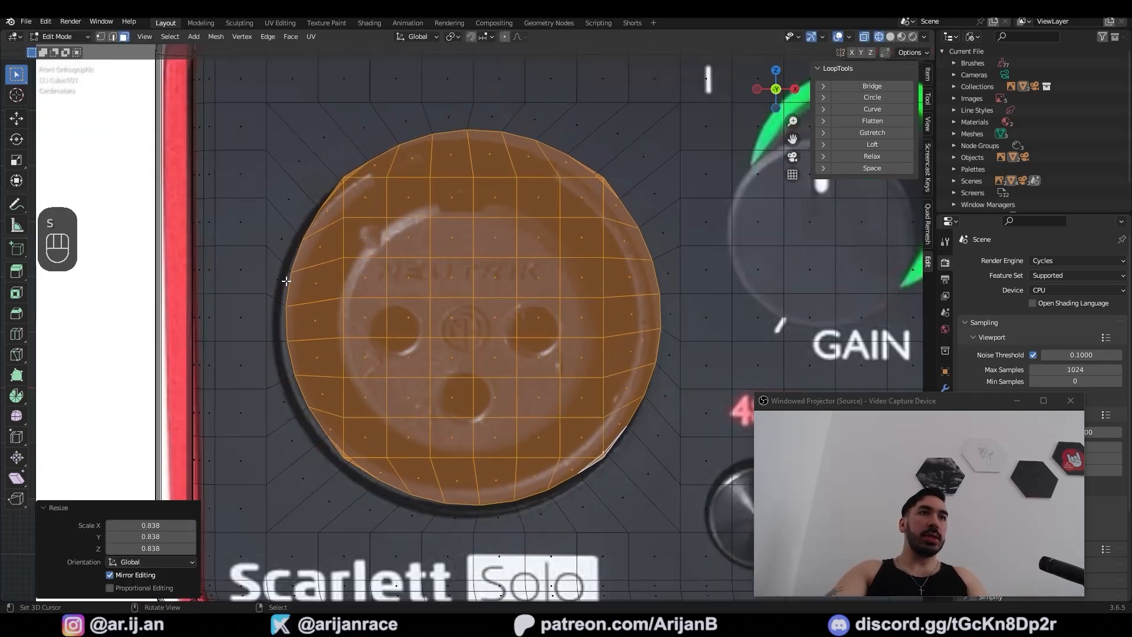
scroll(683, 352, "down", 2)
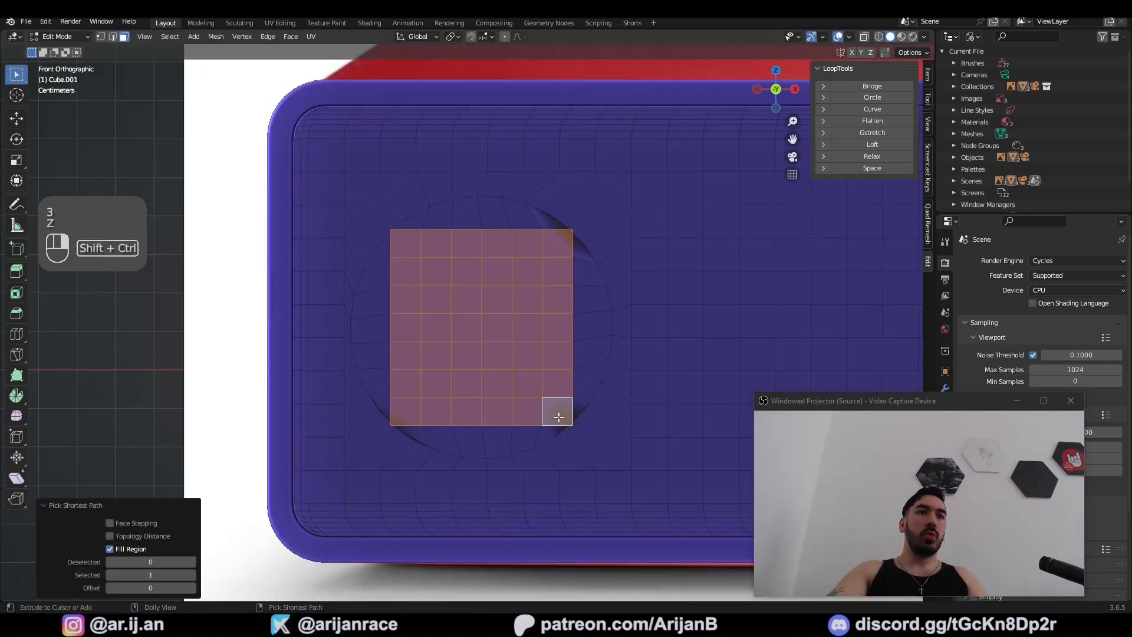
key("x")
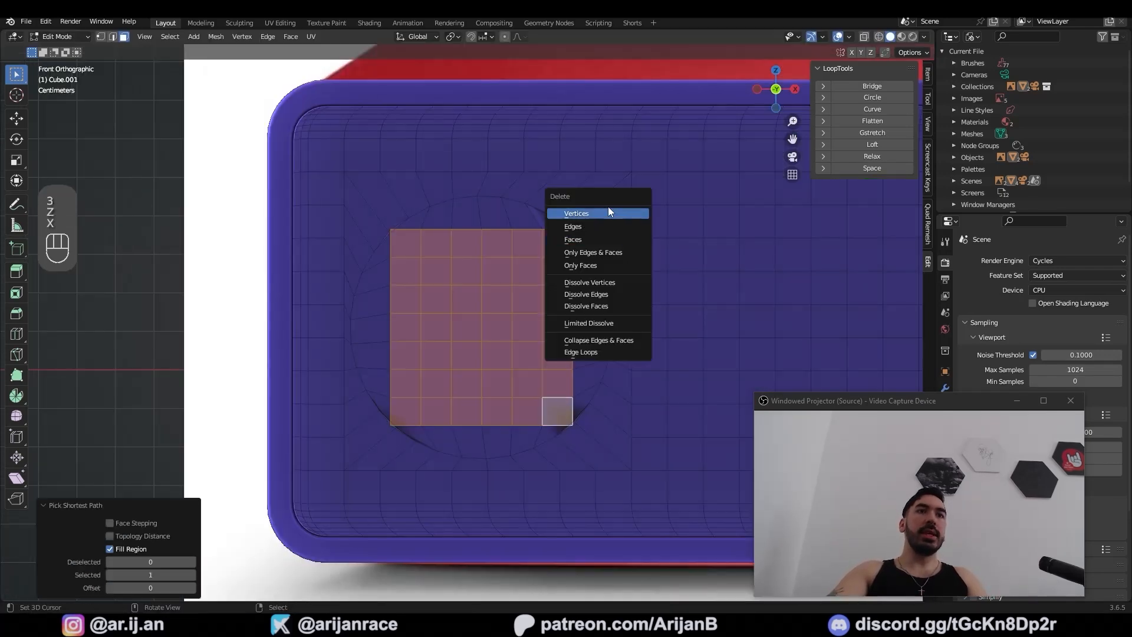
left_click(610, 213)
Duplicate the XLR hole's edge loop in place and extrude it into a thin inner ring, scaling the new edge to about 0.913
key("1")
key("alt+z")
scroll(584, 342, "up", 1)
middle_click_drag(584, 341, 547, 335, "shift")
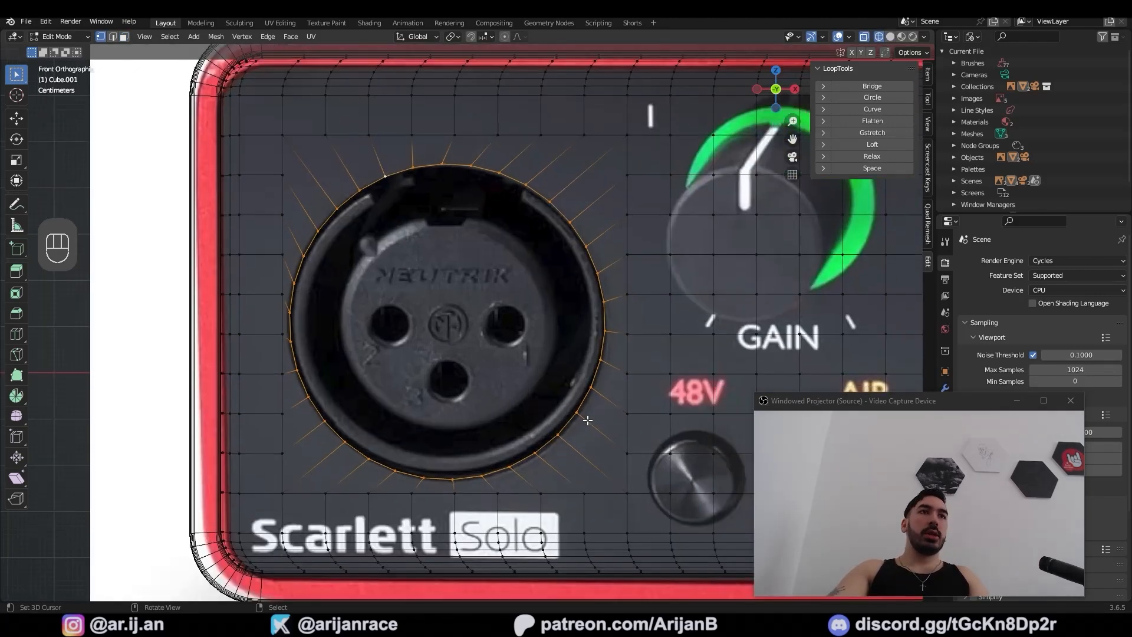
key("shift+d")
right_click(514, 346)
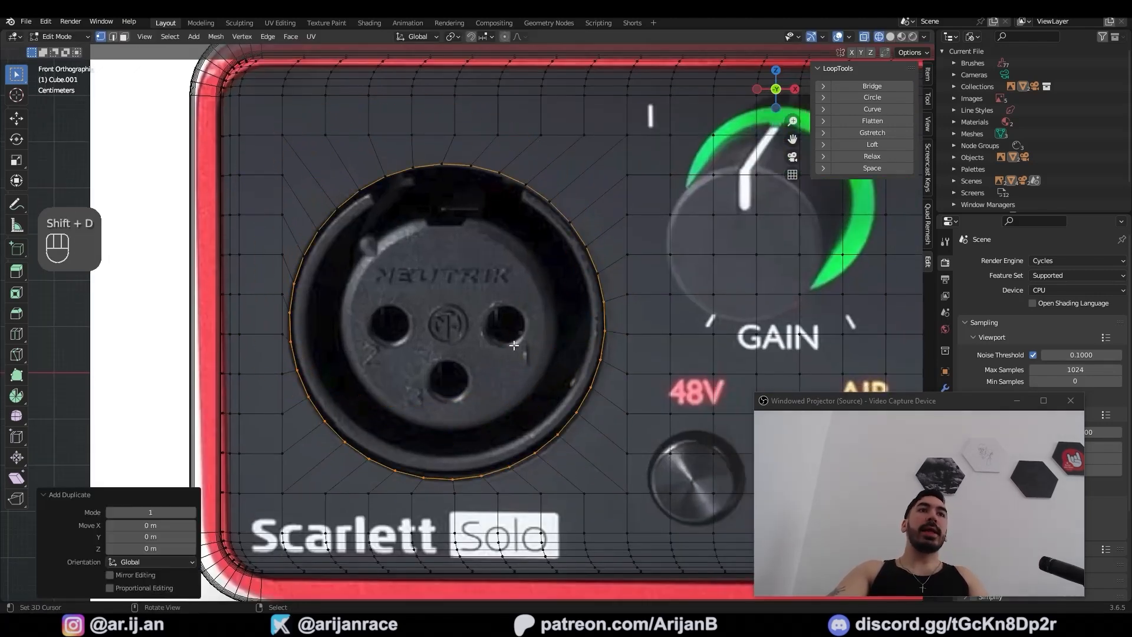
key("e")
key("s")
left_click(633, 470)
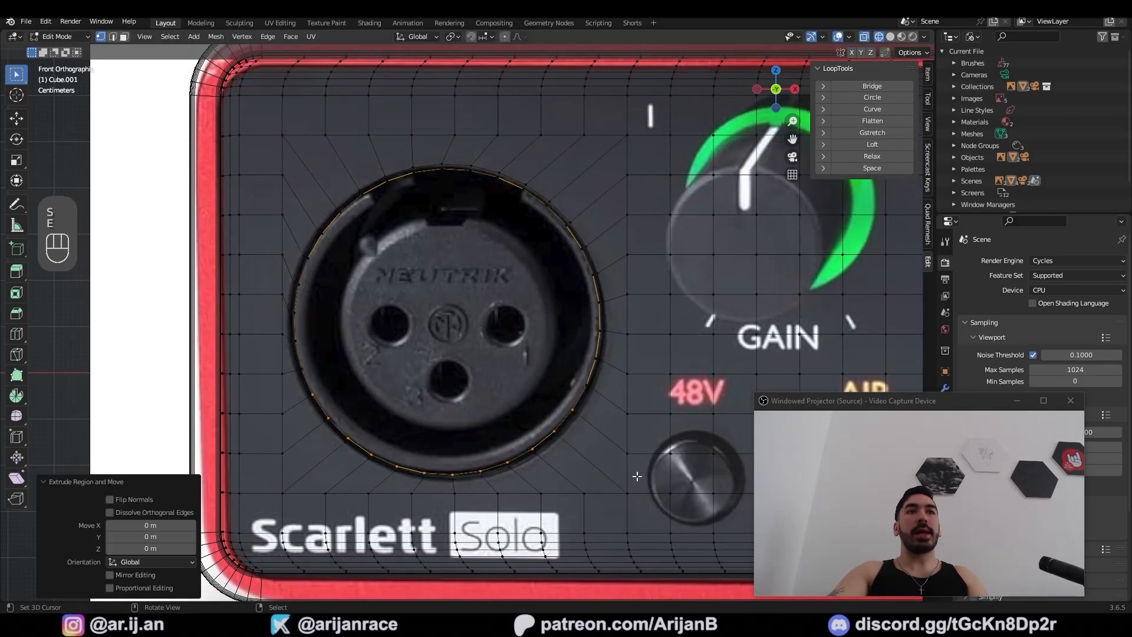
key("s")
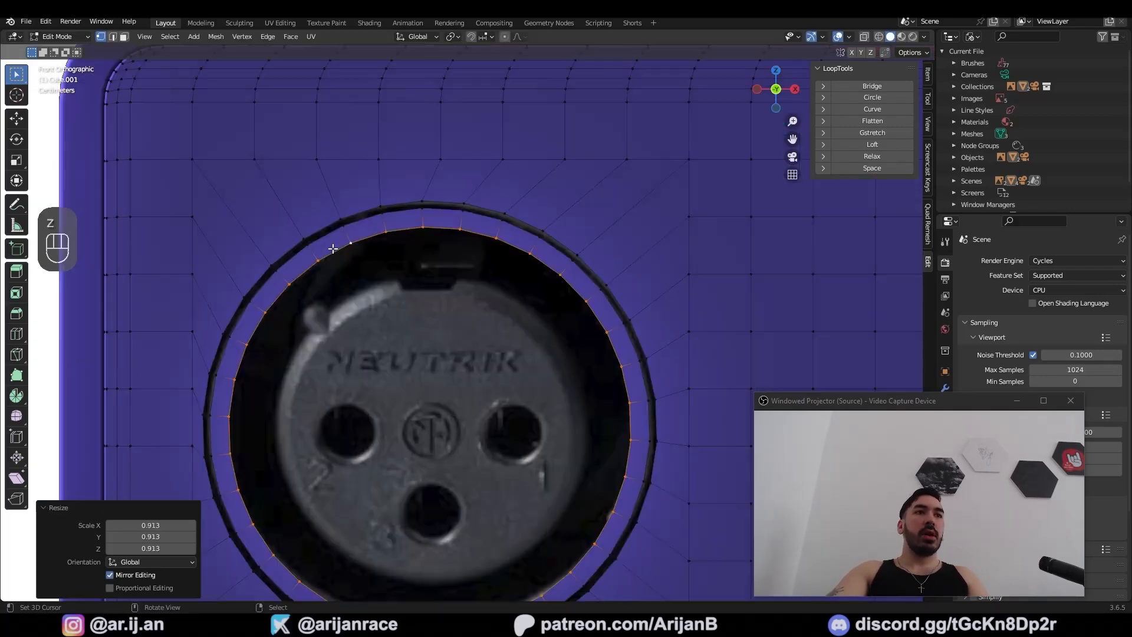
Delete the ring faces along the notch at the upper side of the XLR socket
key("3")
right_click(331, 246)
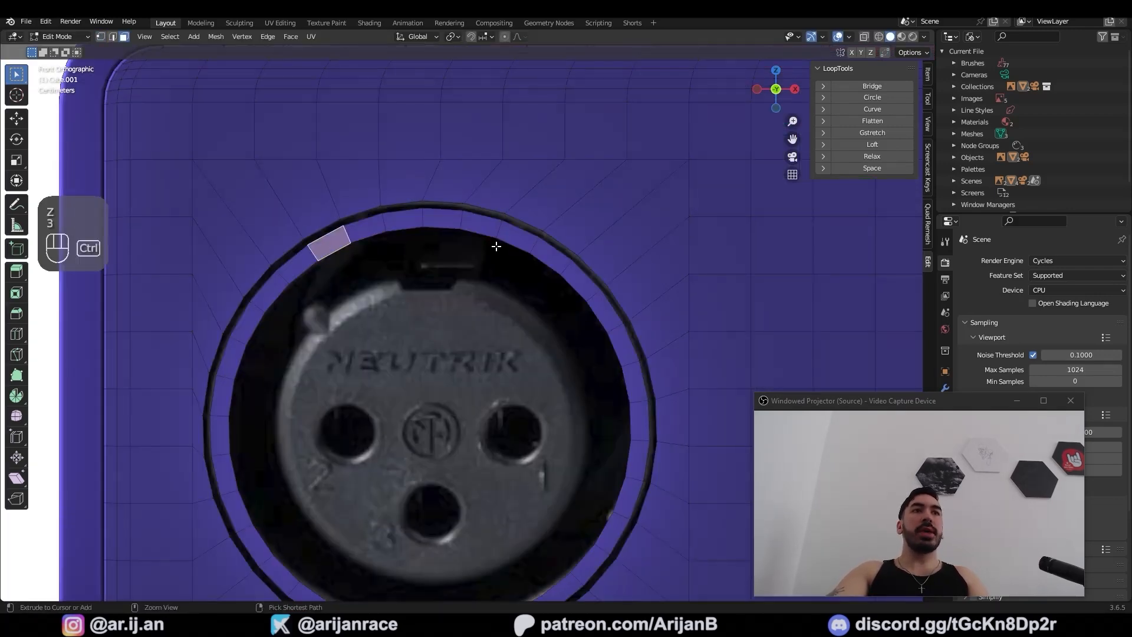
right_click(515, 239, "ctrl")
key("x")
left_click(590, 306)
key("3")
right_click(556, 260, "alt")
key("z")
scroll(256, 277, "down", 3)
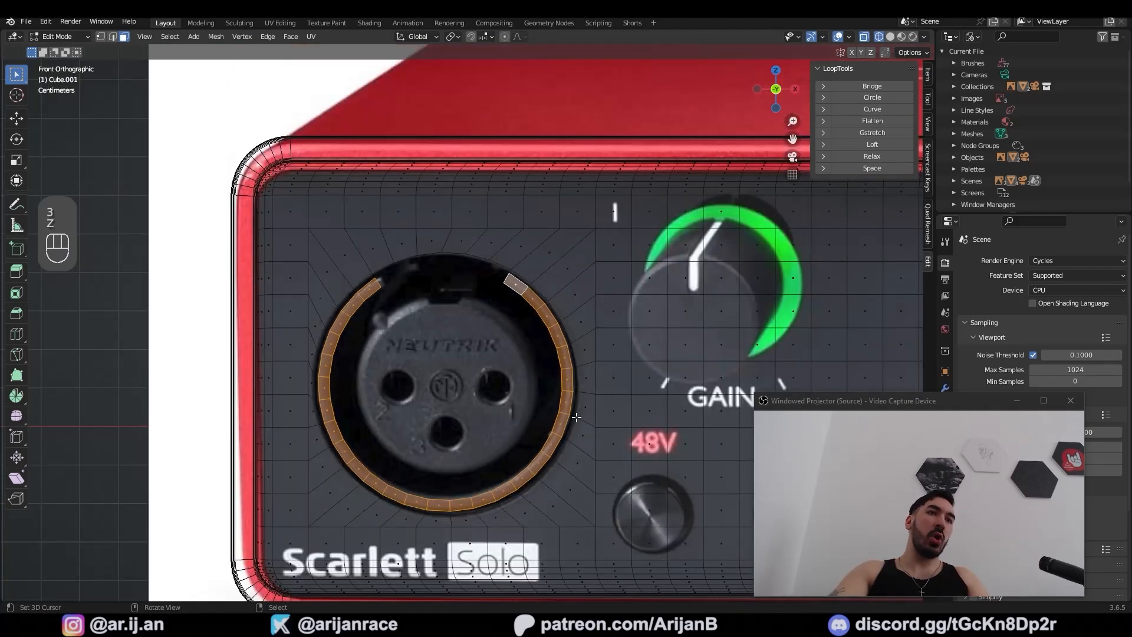
Duplicate the XLR hole's edge loop in place and scale the copy to about 0.682 to match the connector core
key("1")
key("z")
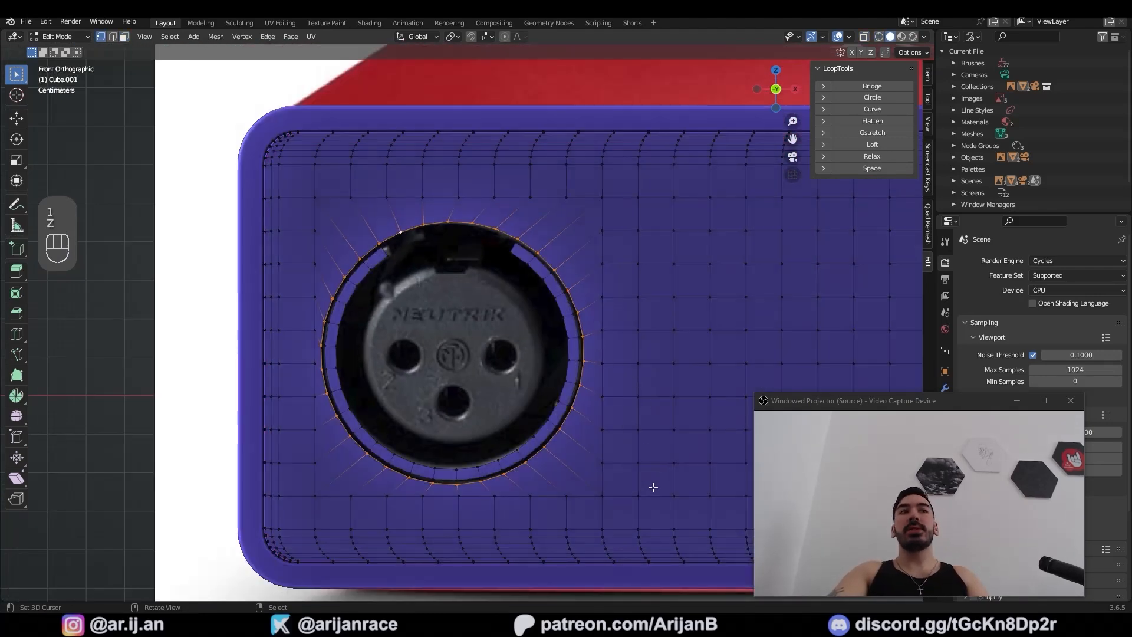
key("shift+d")
right_click(698, 508)
key("s")
left_click(614, 465)
scroll(467, 327, "up", 1)
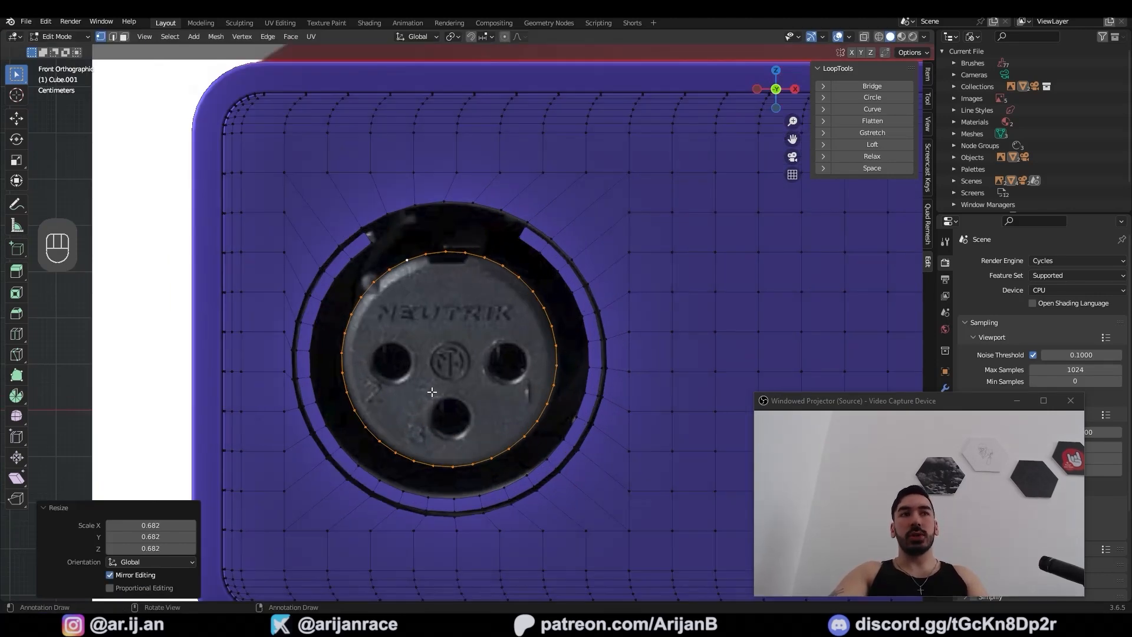
scroll(434, 449, "down", 4)
scroll(442, 451, "up", 3)
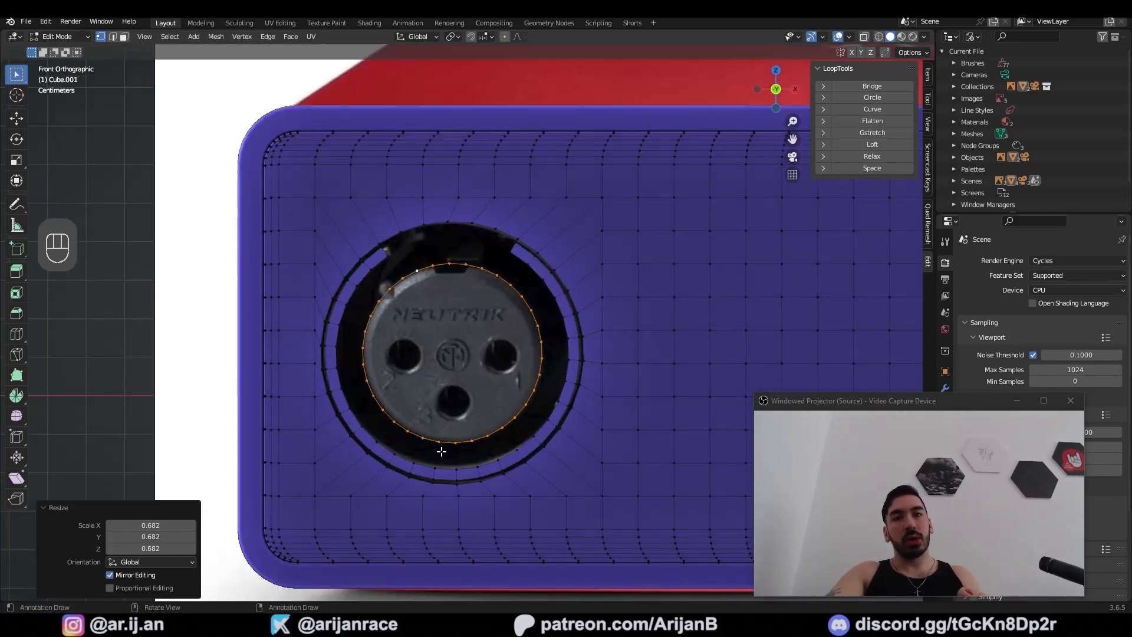
Fill the connector core's loop with a face and extrude it about 0.28 m along its normal
key("z")
key("f")
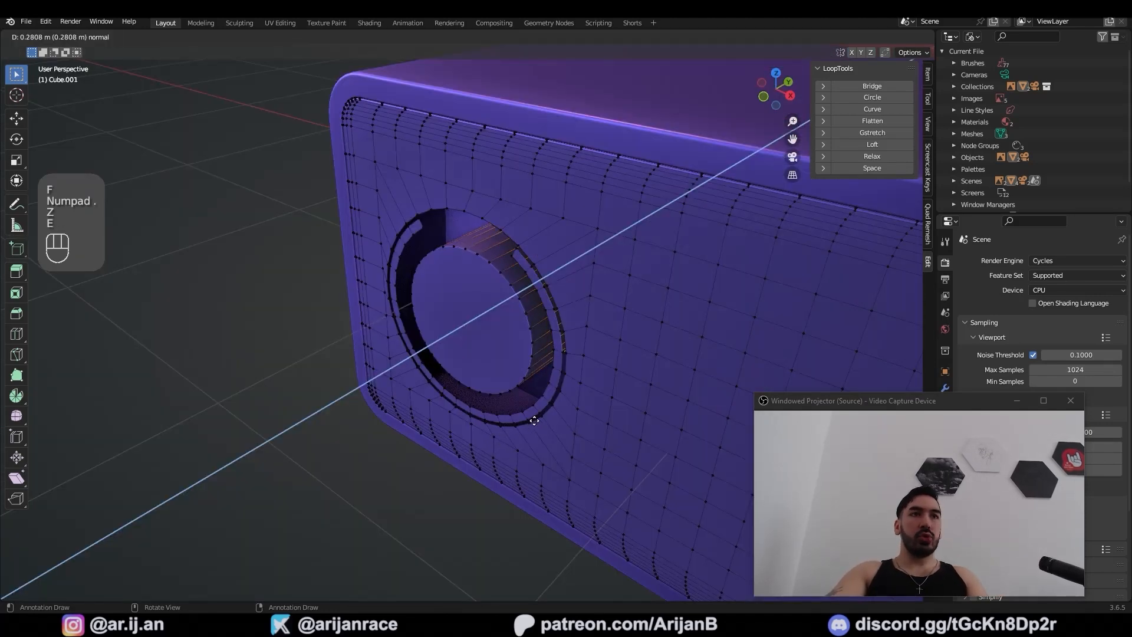
left_click(470, 324)
scroll(450, 369, "up", 3)
Extrude the open ring about 0.28 m into the body and delete the rear faces of the ring and core
key("e")
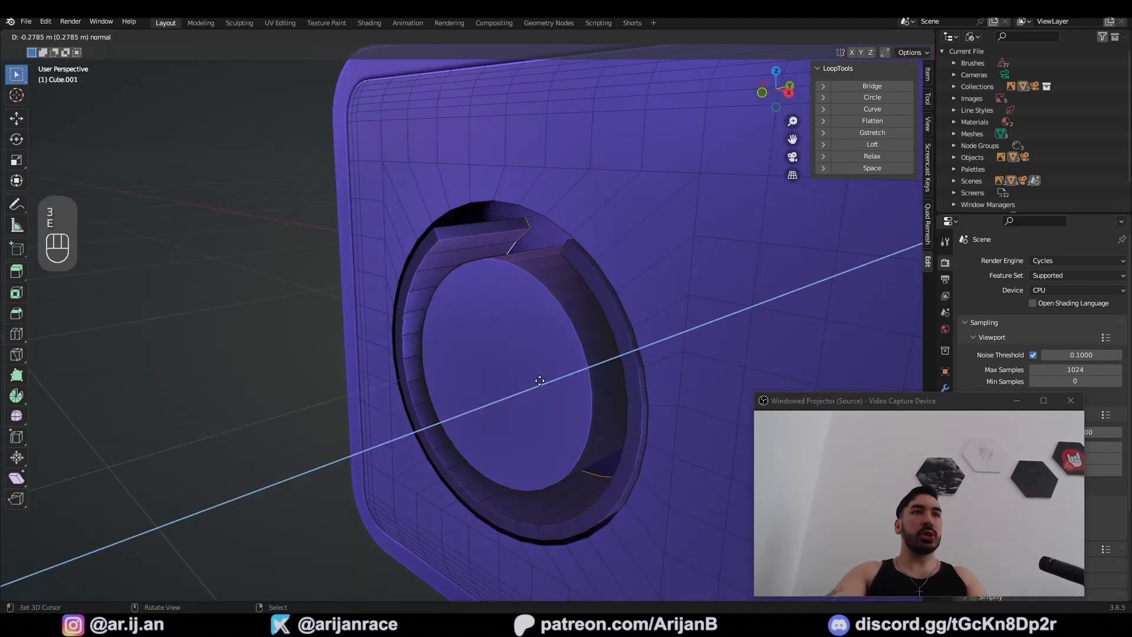
left_click(563, 373)
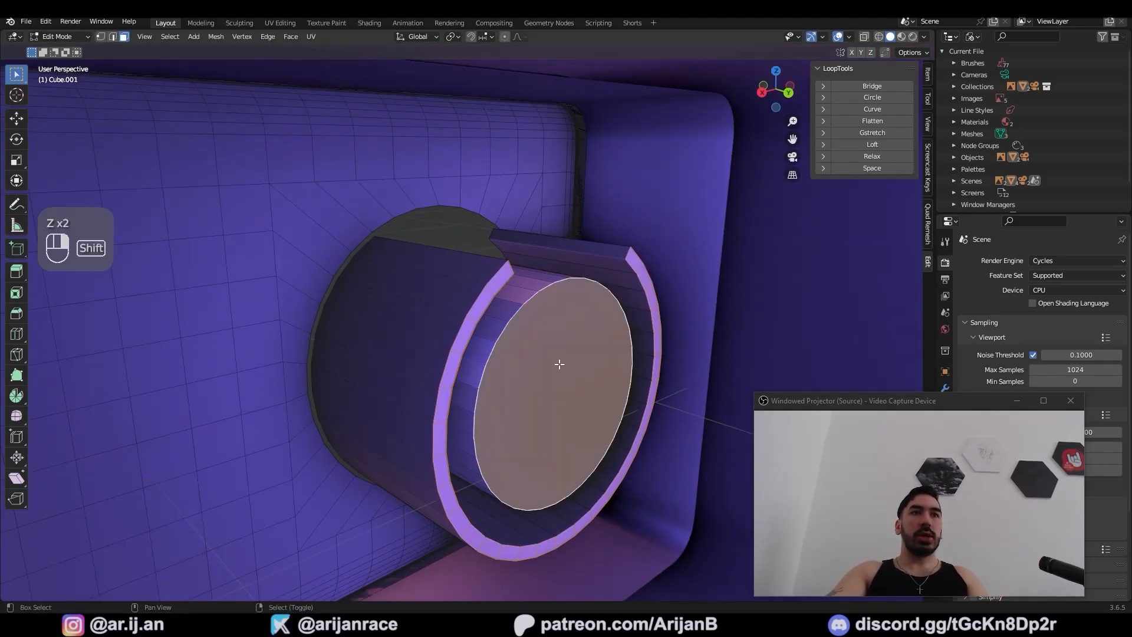
key("x")
left_click(660, 367)
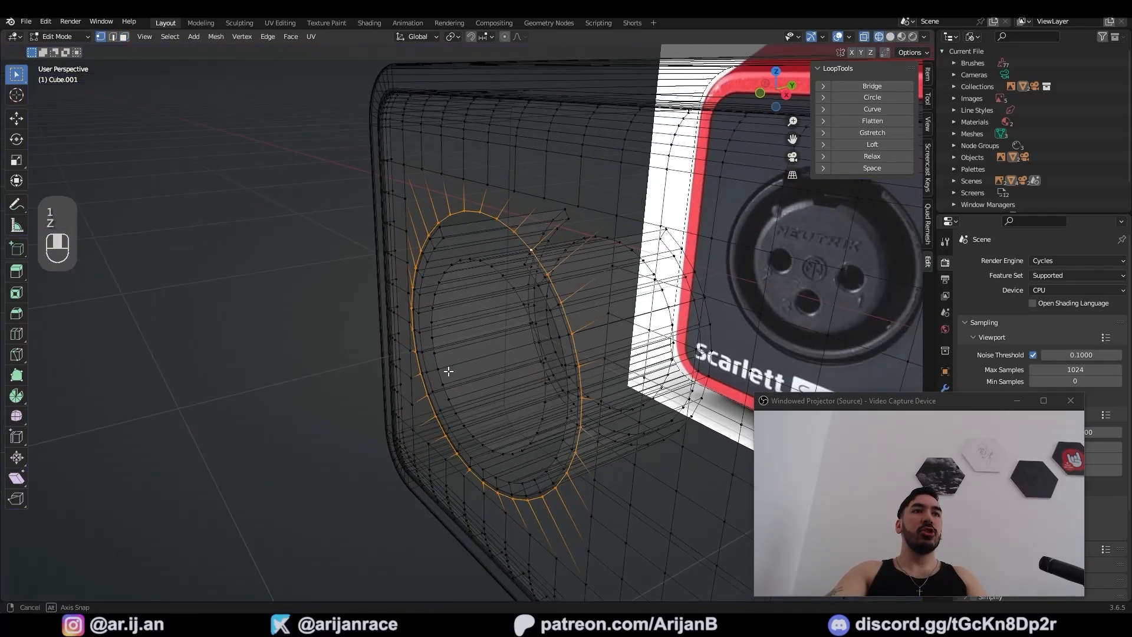
Extrude the XLR hole's edge loop back into the body to give the opening depth
key("e")
right_click(429, 358)
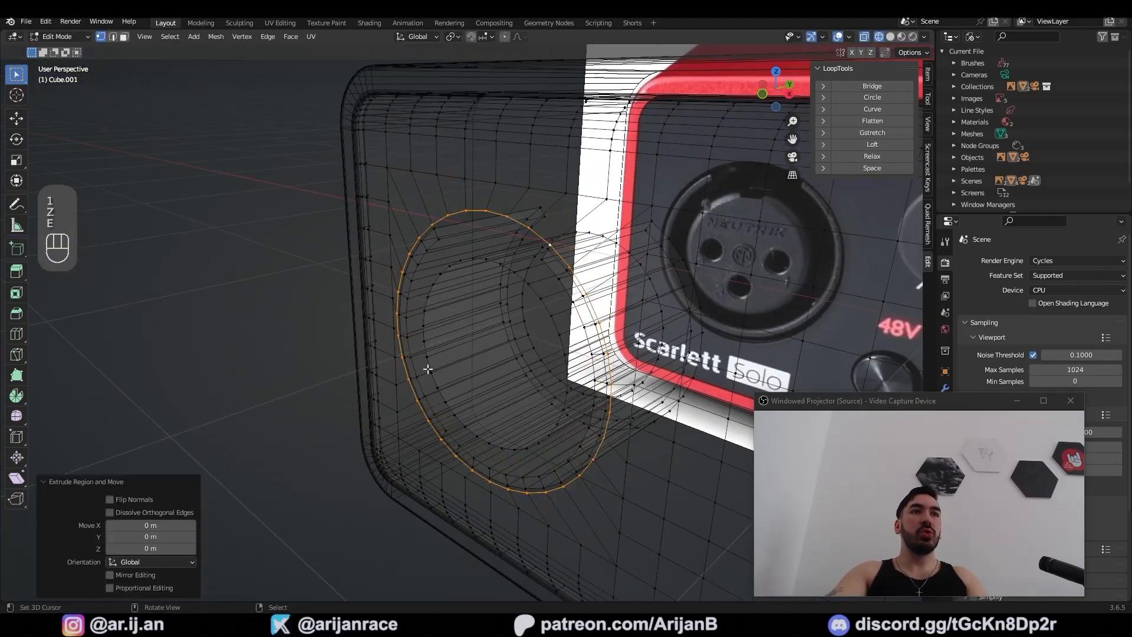
key("z")
key("g")
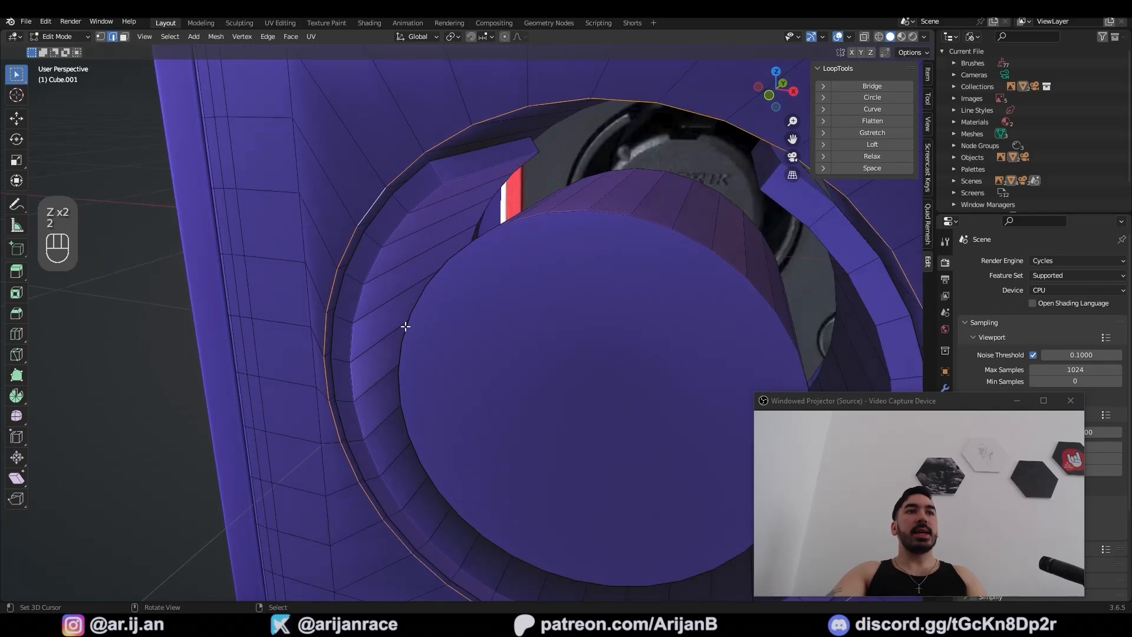
Bevel the XLR hole's front edge with 0.00334 m width, 2 segments and shape 1.000, with Loop Slide off
key("2")
key("ctrl+b")
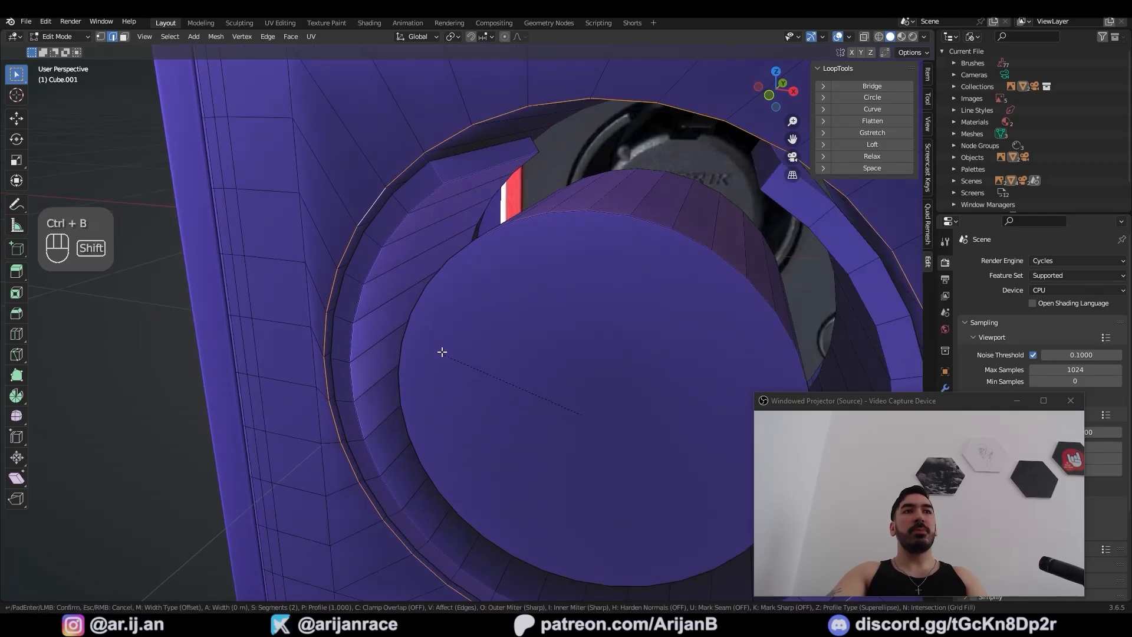
left_click(389, 324)
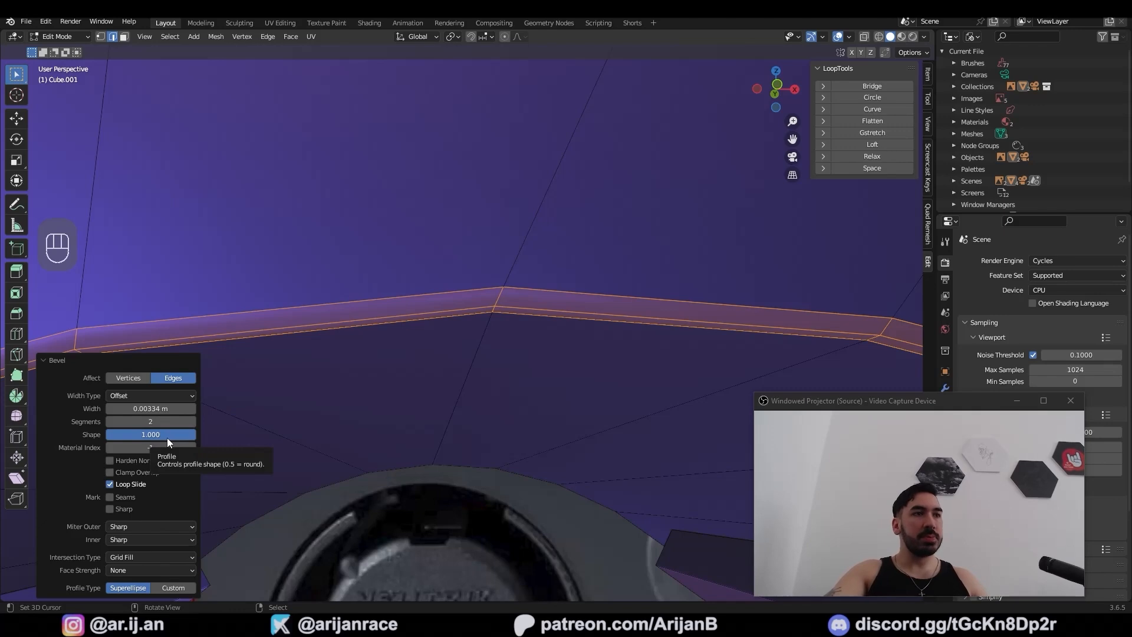
left_click(118, 485)
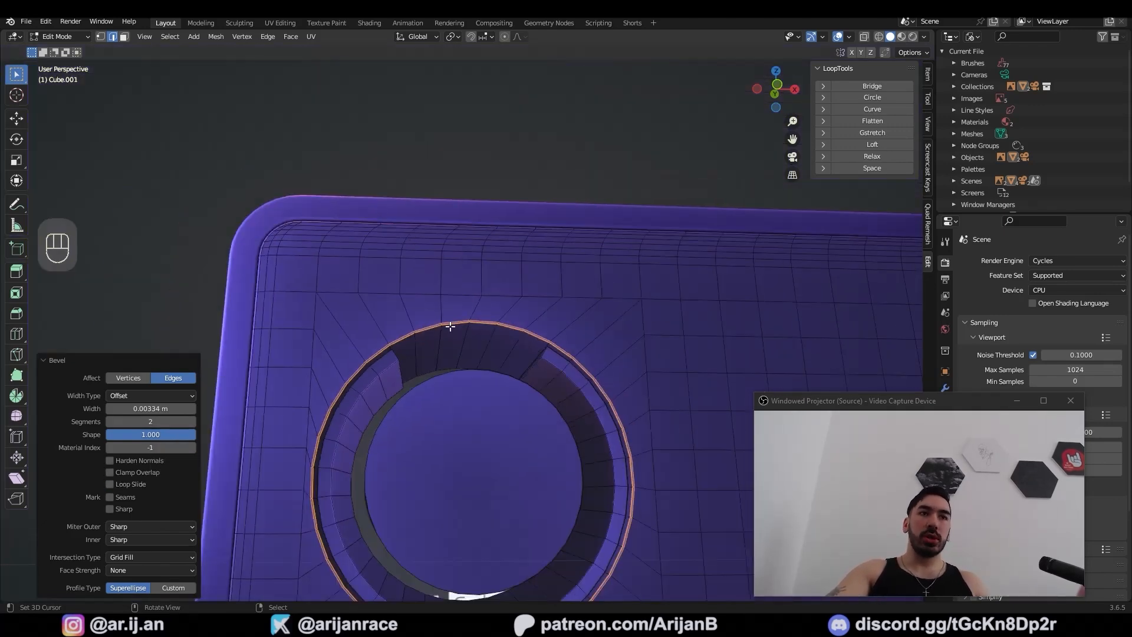
Edge-slide the vertical edge path beside the XLR hole toward the panel's outer side by a factor of about -0.665
middle_click_drag(450, 323, 407, 172)
left_click(417, 183, "ctrl")
left_click(405, 545, "ctrl")
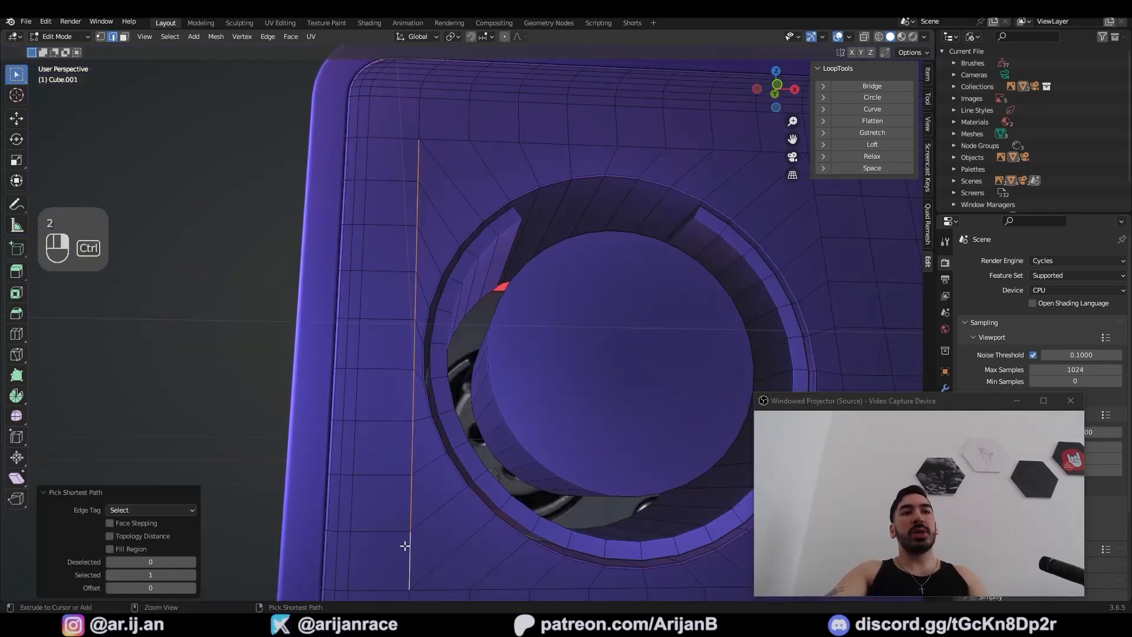
middle_click_drag(427, 395, 435, 374, "shift")
scroll(435, 371, "down", 1)
right_click(432, 177)
right_click(420, 501, "ctrl")
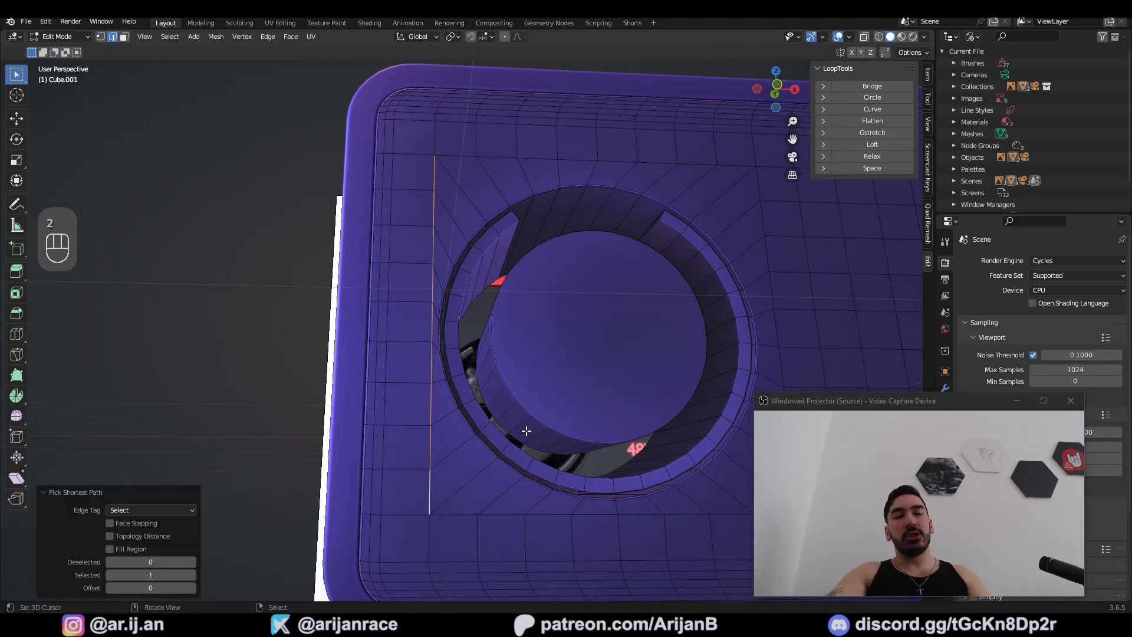
key("g")
key("g")
left_click(485, 440)
key("g")
key("g")
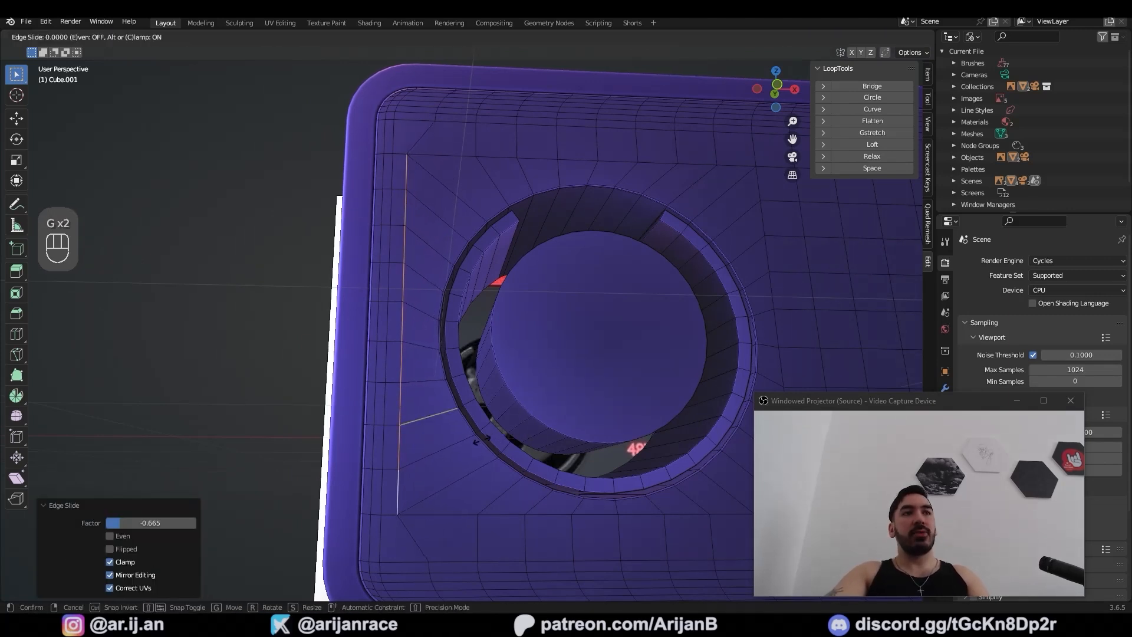
left_click(490, 423)
Delete the connector core's single front face and rebuild it with Grid Fill
key("3")
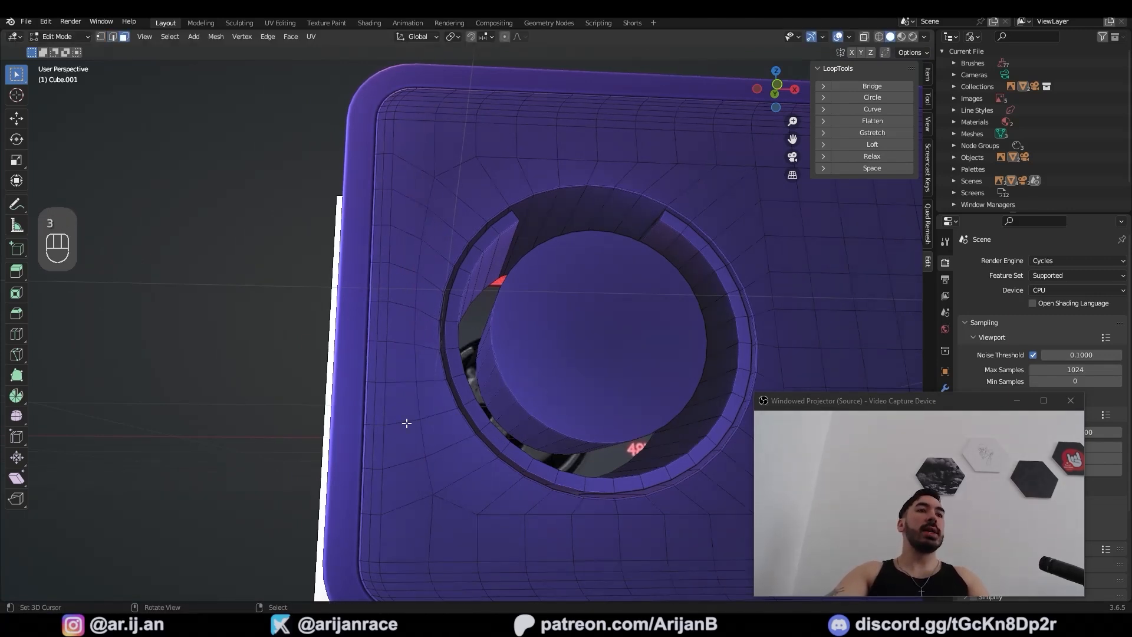
right_click(560, 342)
middle_click_drag(561, 342, 489, 337)
key("x")
left_click(490, 337)
key("1")
right_click(460, 253, "alt")
left_click(291, 36)
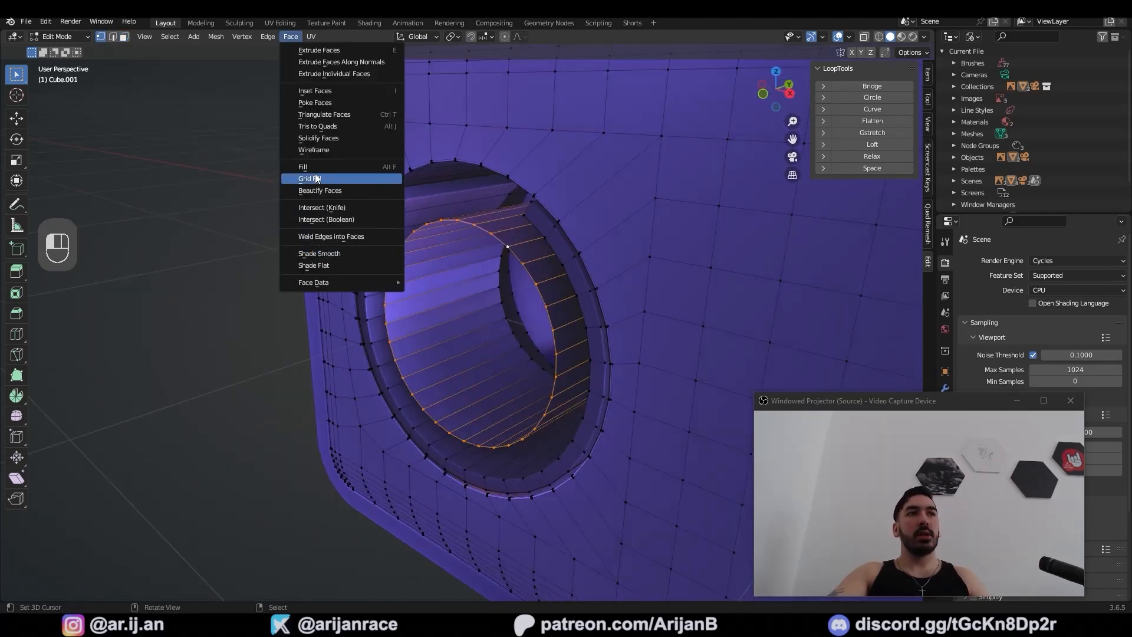
left_click(316, 178)
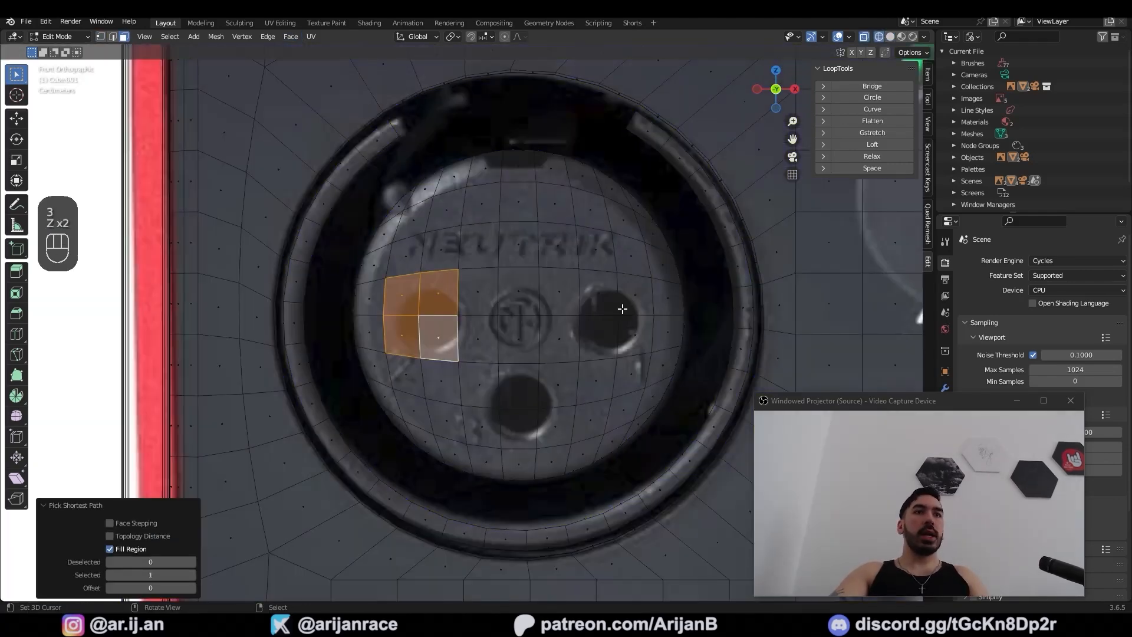
Select the face blocks covering the three pin holes and inset them by about 0.021 m
left_click(614, 307, "shift")
left_click(637, 337, "ctrl+shift")
key("shift+z")
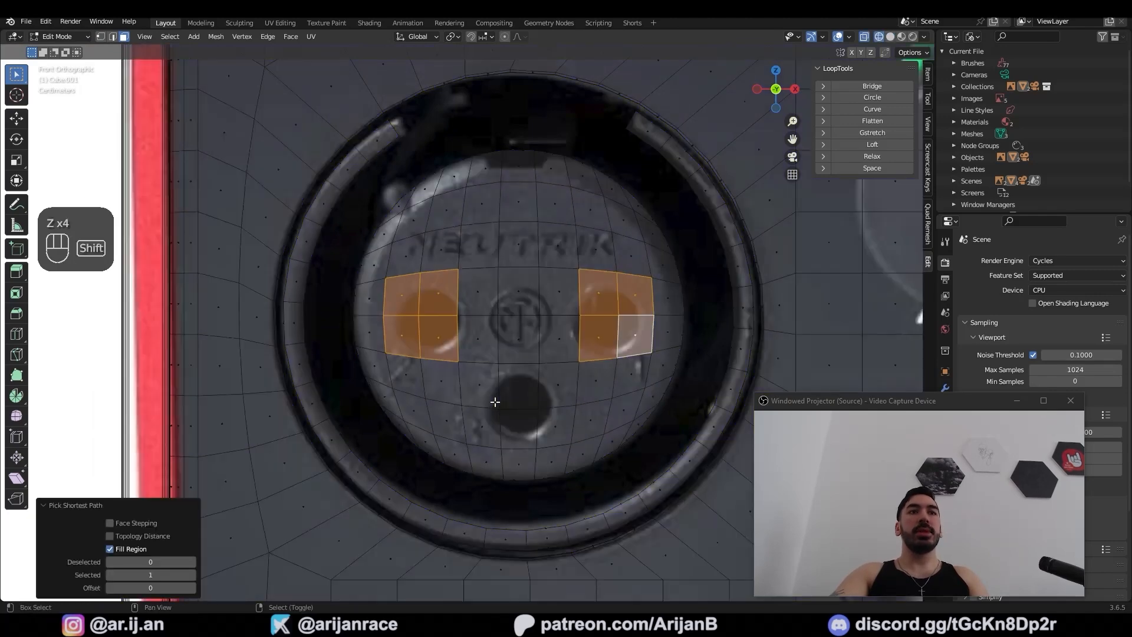
key("shift+z")
left_click(476, 384, "shift")
left_click(544, 413, "ctrl+shift")
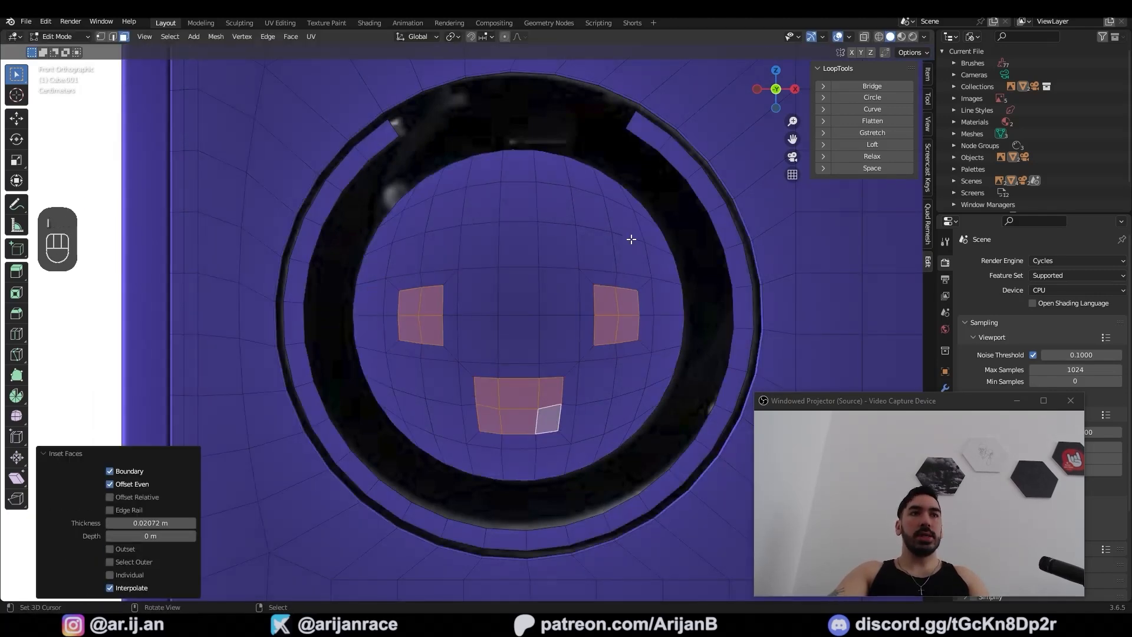
Reshape the three inset blocks into circles with LoopTools and delete their faces to open the pin holes
right_click(626, 215)
mouse_move(627, 214)
left_click(671, 223)
key("x")
left_click(558, 366)
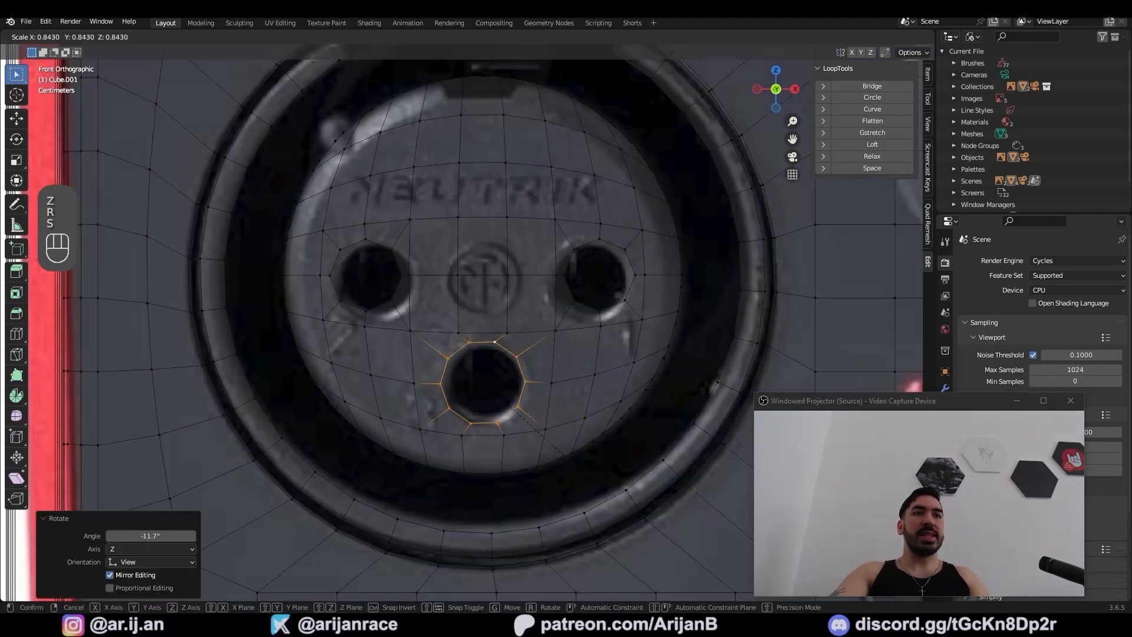
Rotate the lower pin hole's loop by -11.7° and scale it to about 0.812, then try moving it over another pin hole
left_click(564, 457)
key("g")
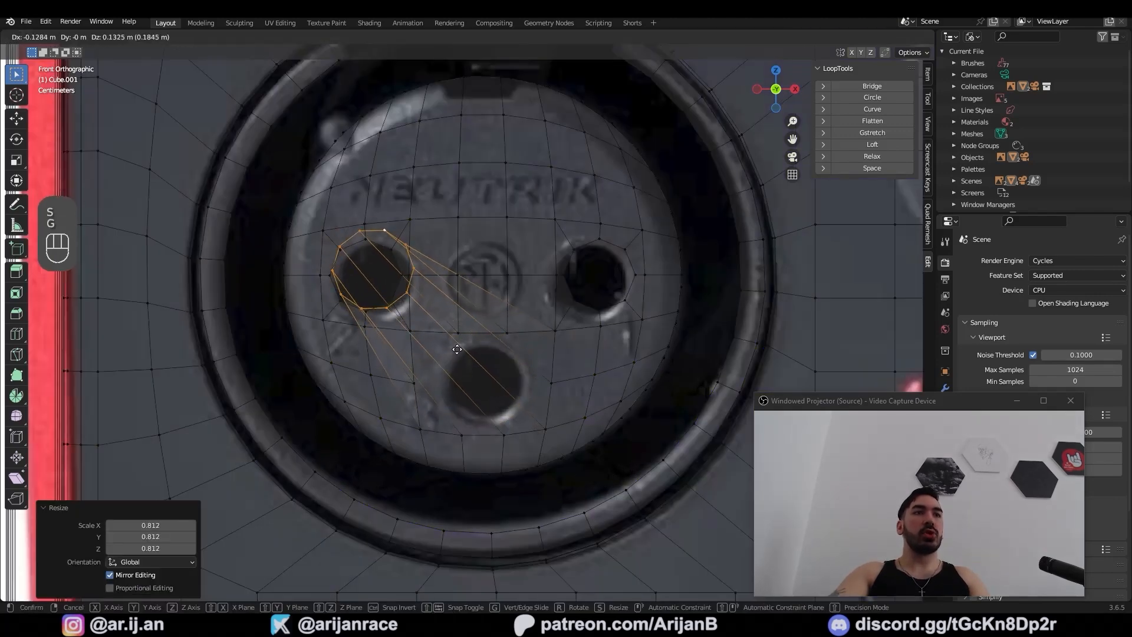
right_click(483, 384)
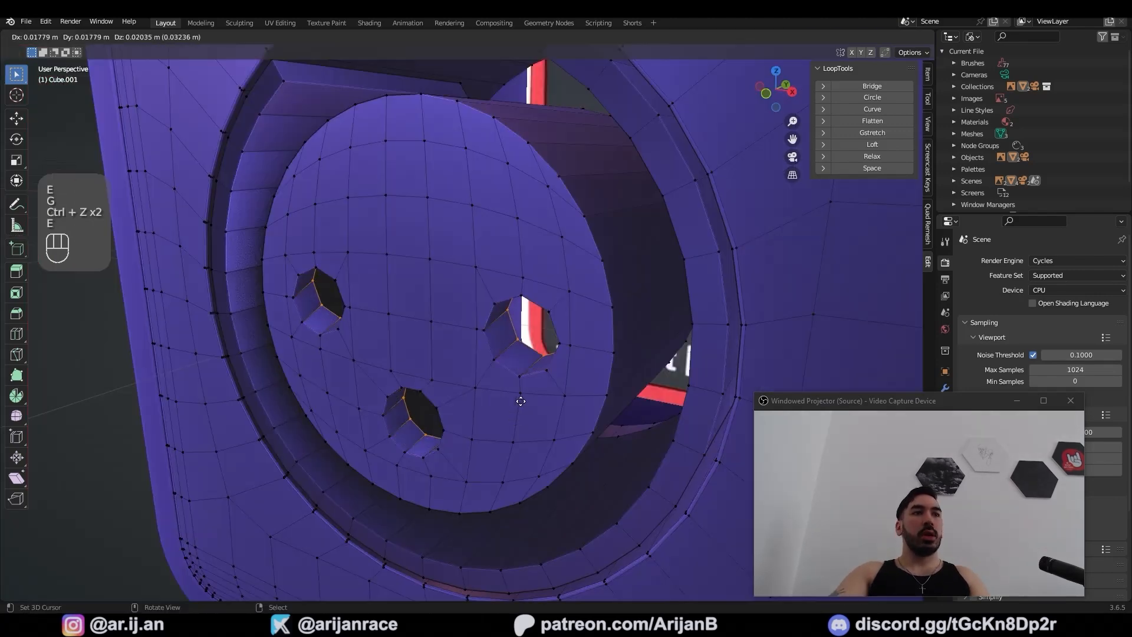
Extrude the three pin hole loops back into the connector core and bevel the core's front rim
key("e")
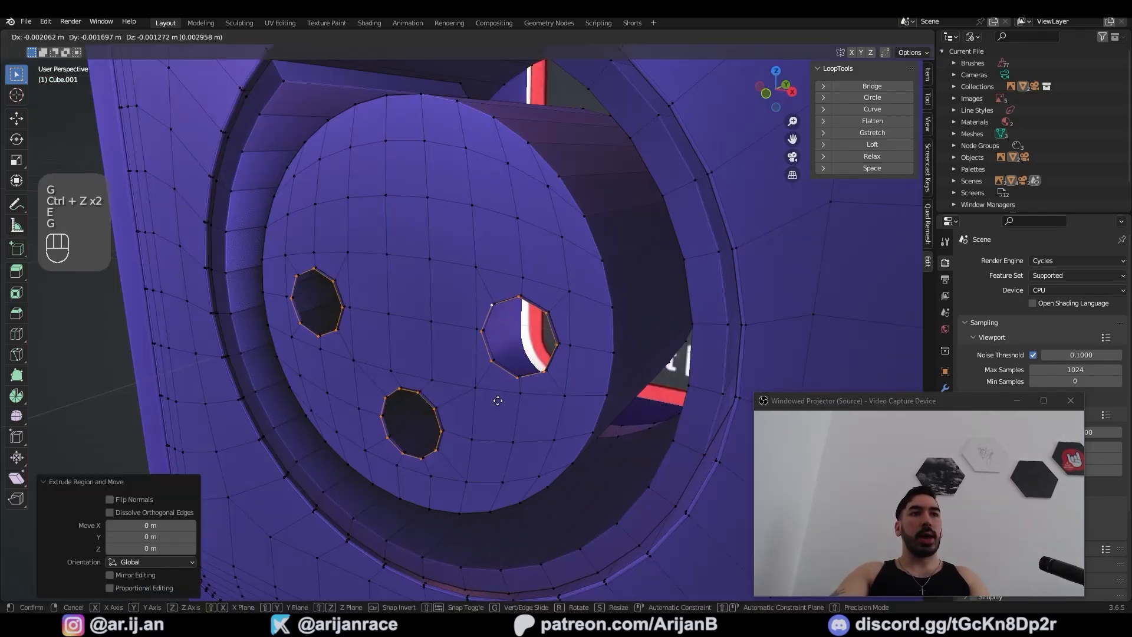
key("g")
left_click(577, 379)
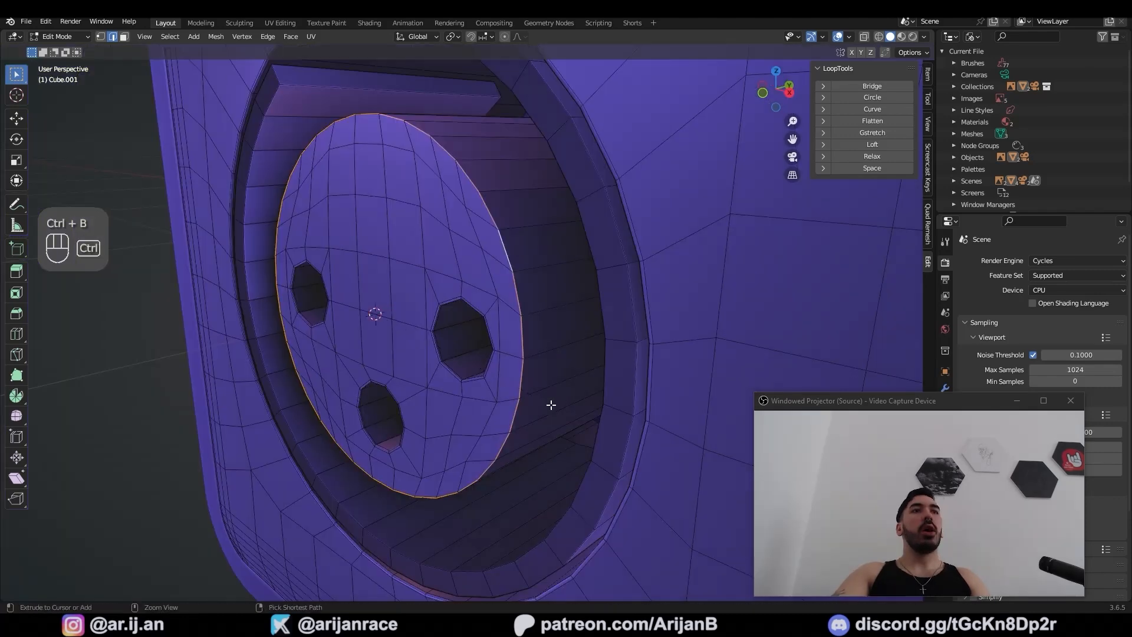
key("ctrl+b")
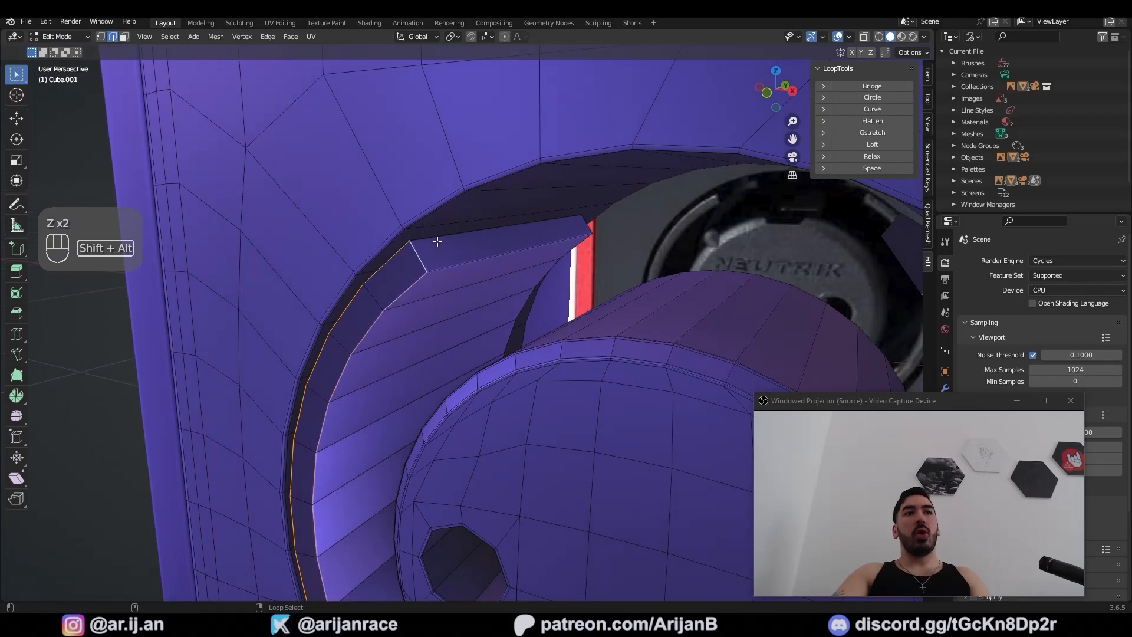
Select the front rim edge loops of the ring around the XLR connector and bevel them
left_click(437, 241, "alt+shift")
scroll(437, 242, "down", 1)
middle_click_drag(437, 242, 511, 344)
scroll(511, 344, "up", 4)
key("ctrl+b")
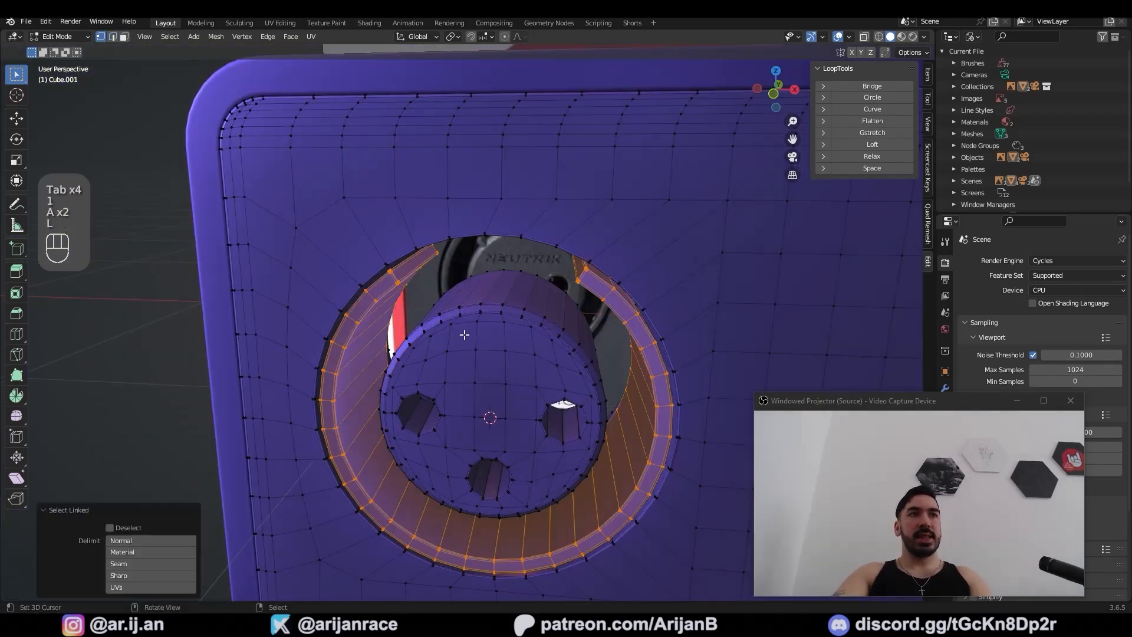
Separate the XLR ring and connector core from the front panel into their own object and select it
key("l")
key("p")
left_click(549, 344)
key("Tab")
left_click(482, 328)
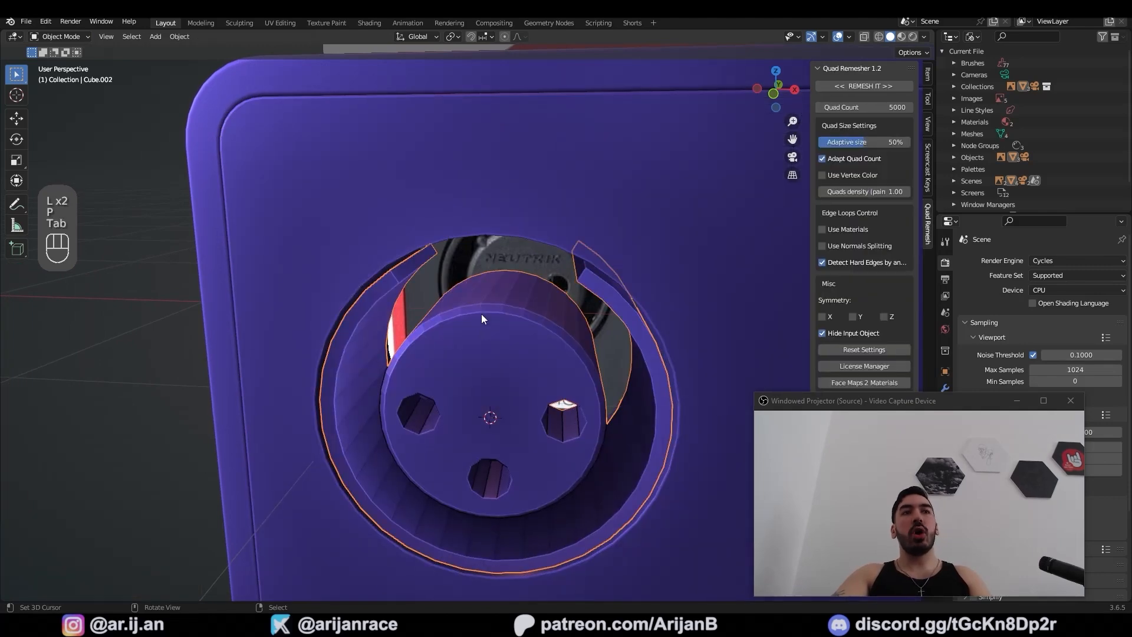
Add a Subdivision Surface modifier to the separated XLR connector and shade it smooth
left_click(994, 260)
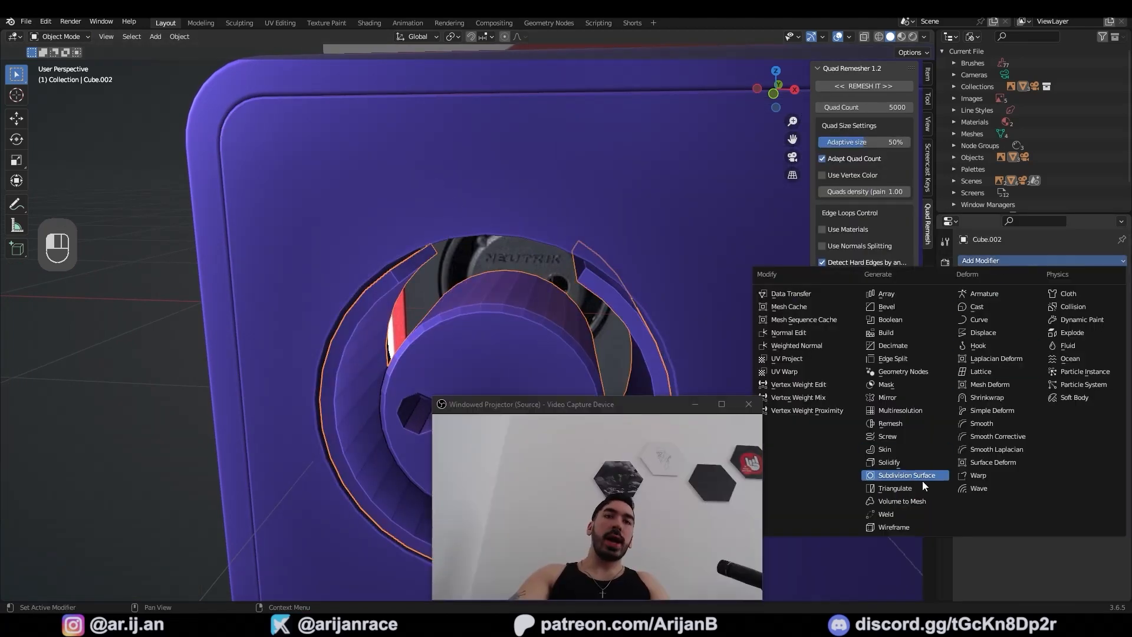
left_click(907, 475)
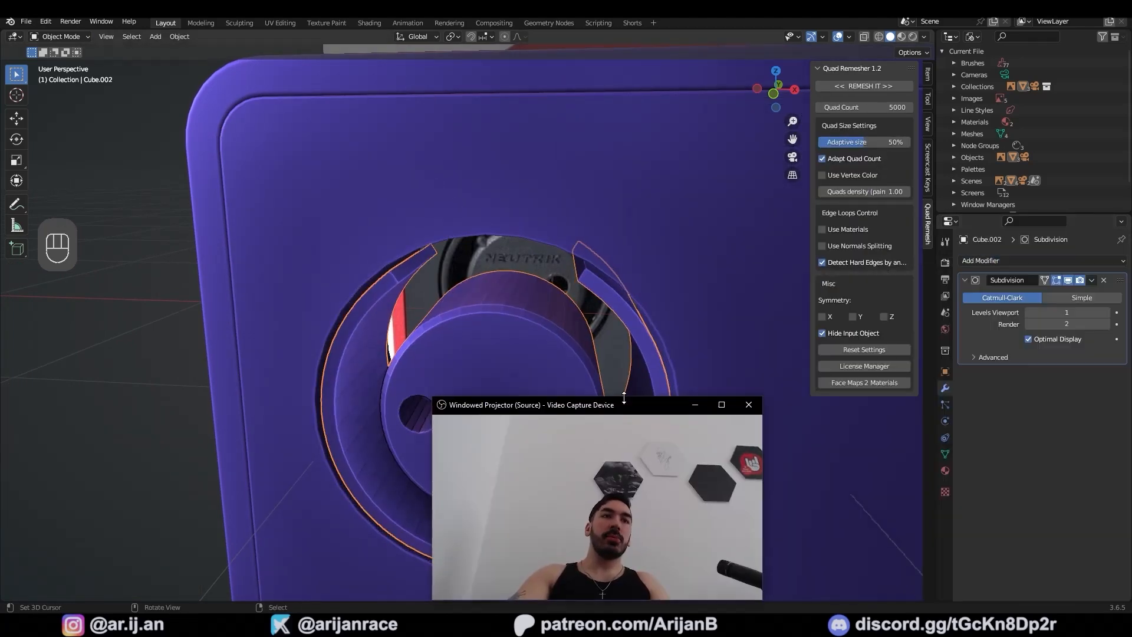
middle_click_drag(455, 322, 500, 406)
left_click(180, 36)
left_click(222, 301)
Select the blocks of front panel faces covering the instrument jack and the headphone jack in the reference
scroll(422, 327, "down", 3)
key("KP_1")
scroll(352, 323, "up", 5)
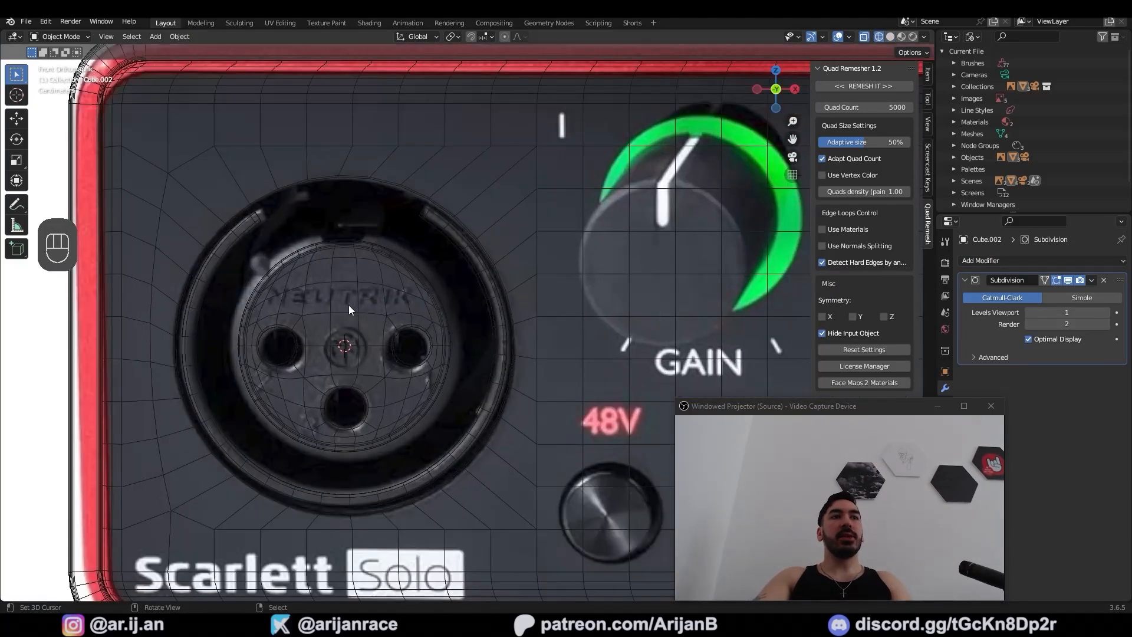
scroll(245, 345, "down", 4)
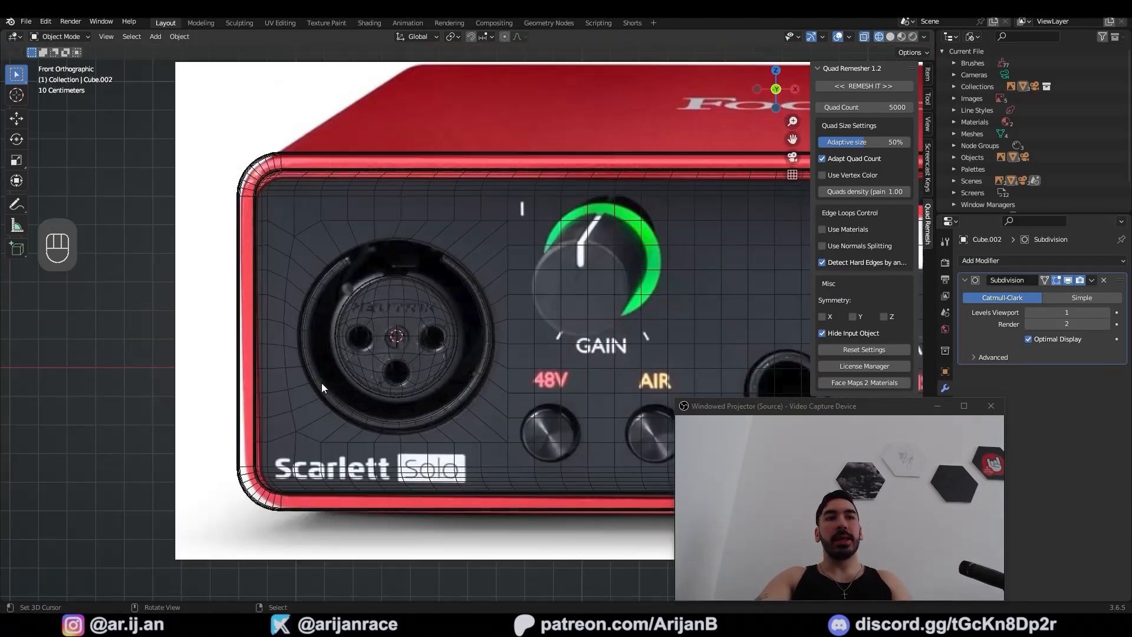
key("Tab")
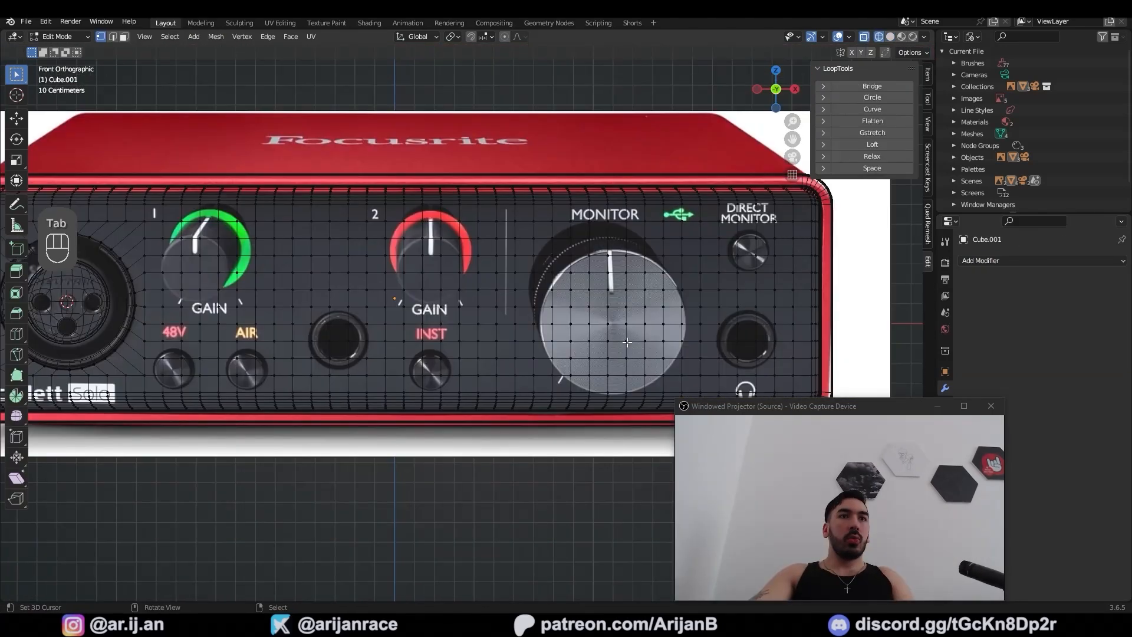
scroll(442, 320, "down", 1)
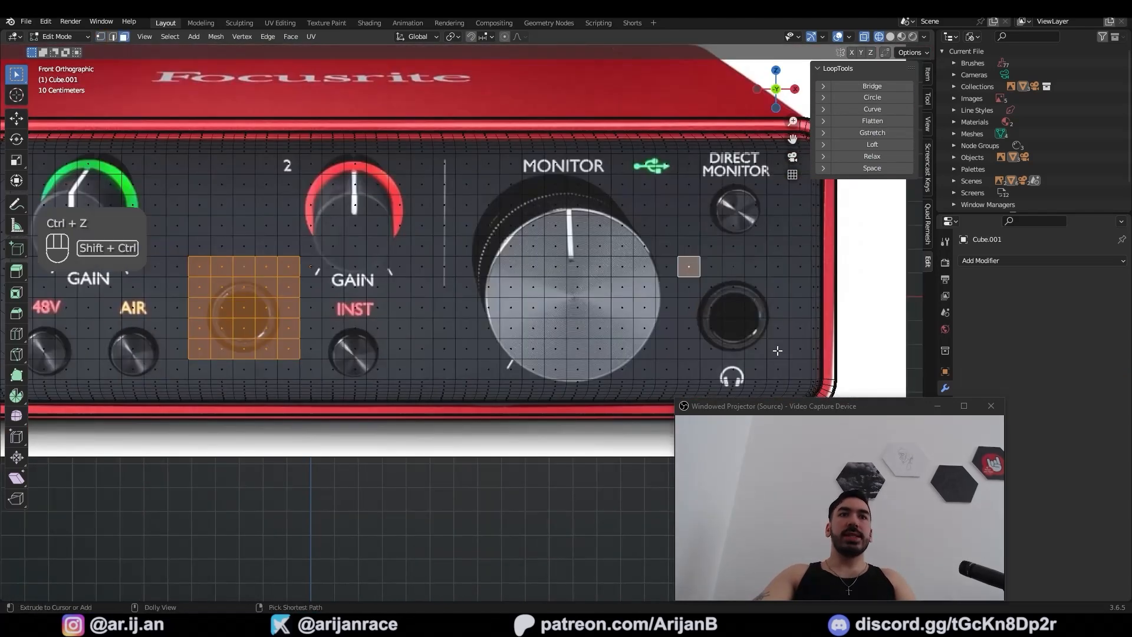
left_click(778, 349, "ctrl+shift")
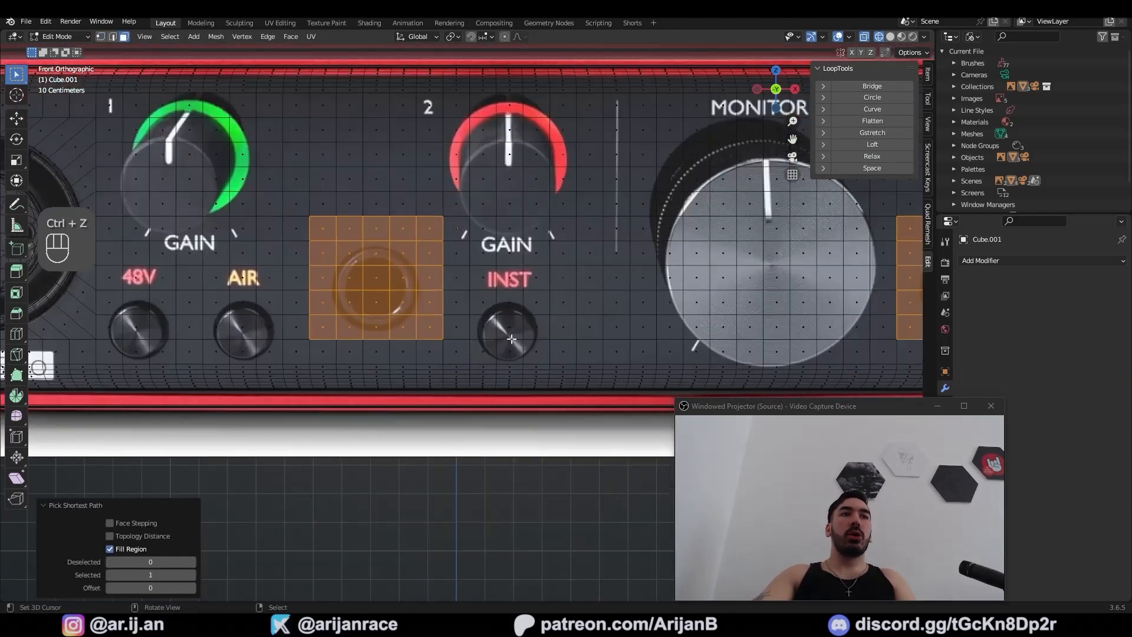
Inset the two jack face blocks by about 0.046 m and reshape them into circles with LoopTools
key("i")
left_click(444, 139)
key("w")
key("w")
right_click(443, 139)
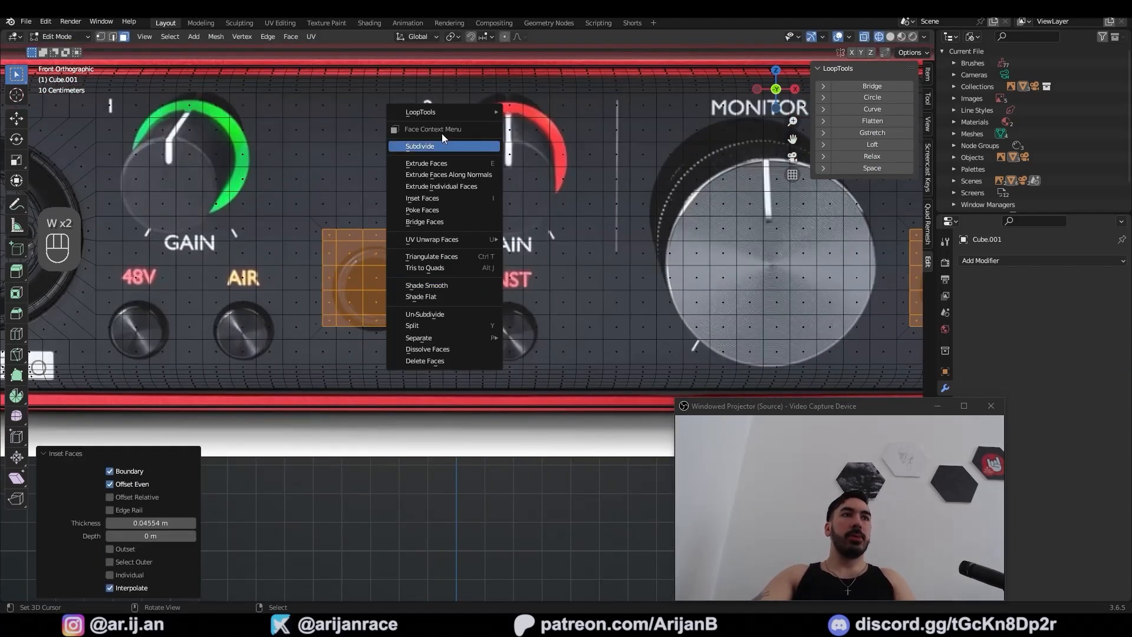
mouse_move(460, 112)
left_click(538, 123)
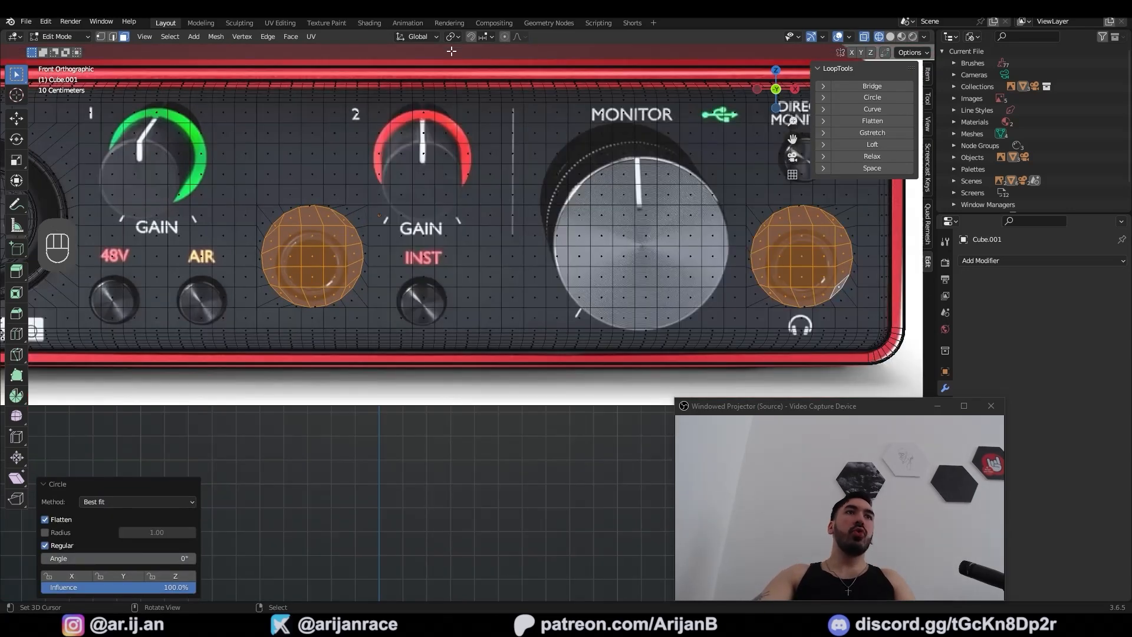
Set the transform pivot to Individual Origins and extrude the two jack circles back into the panel
left_click(450, 37)
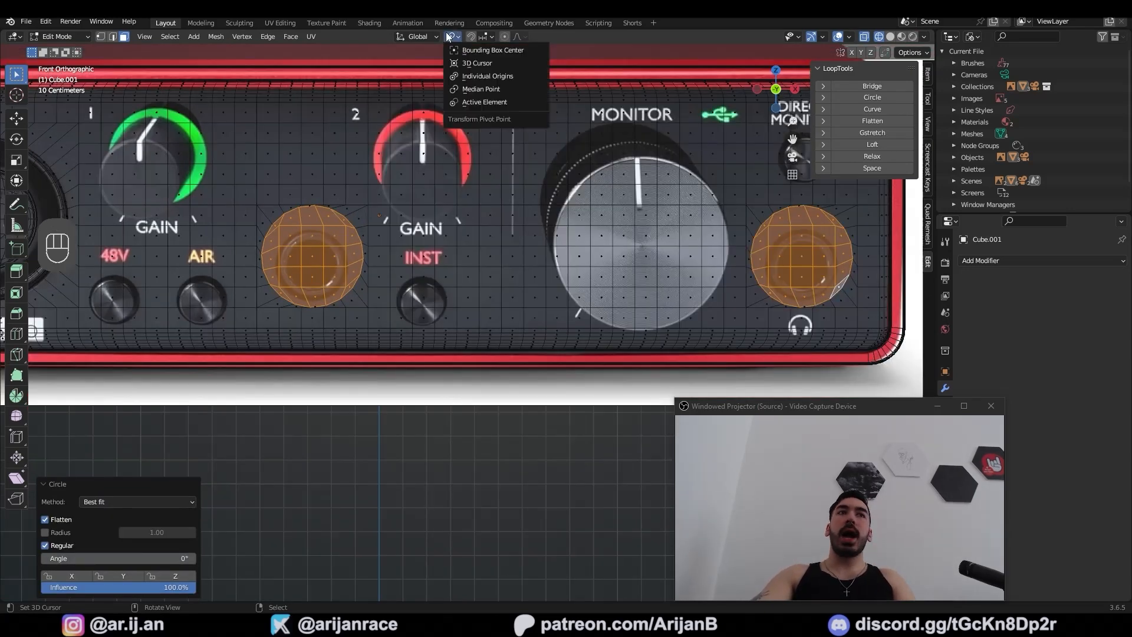
left_click(475, 76)
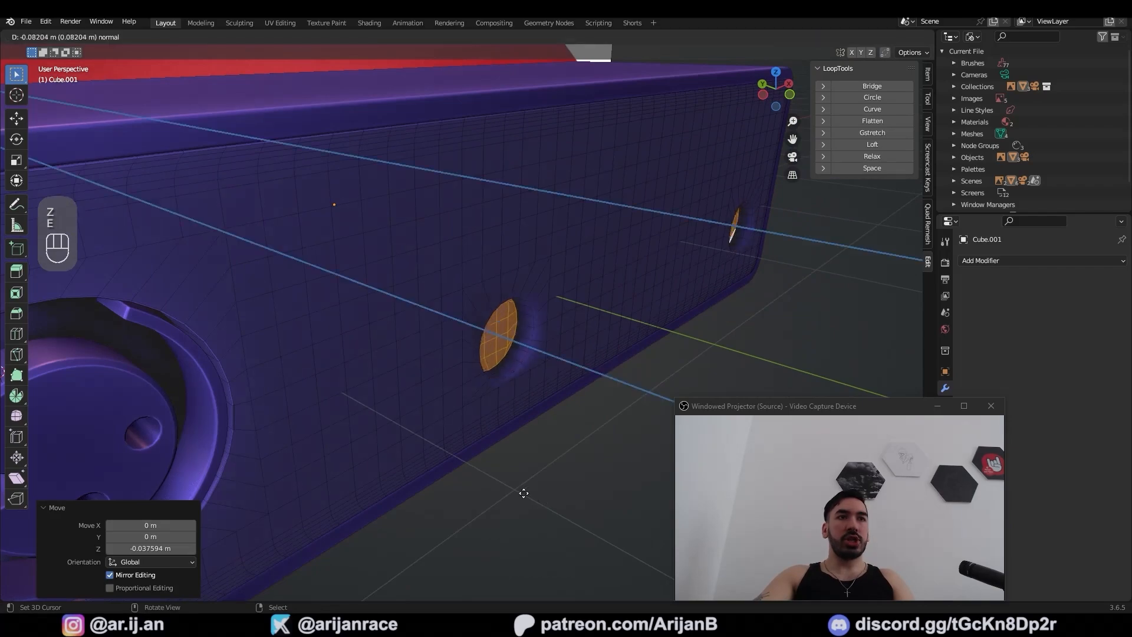
left_click(483, 467)
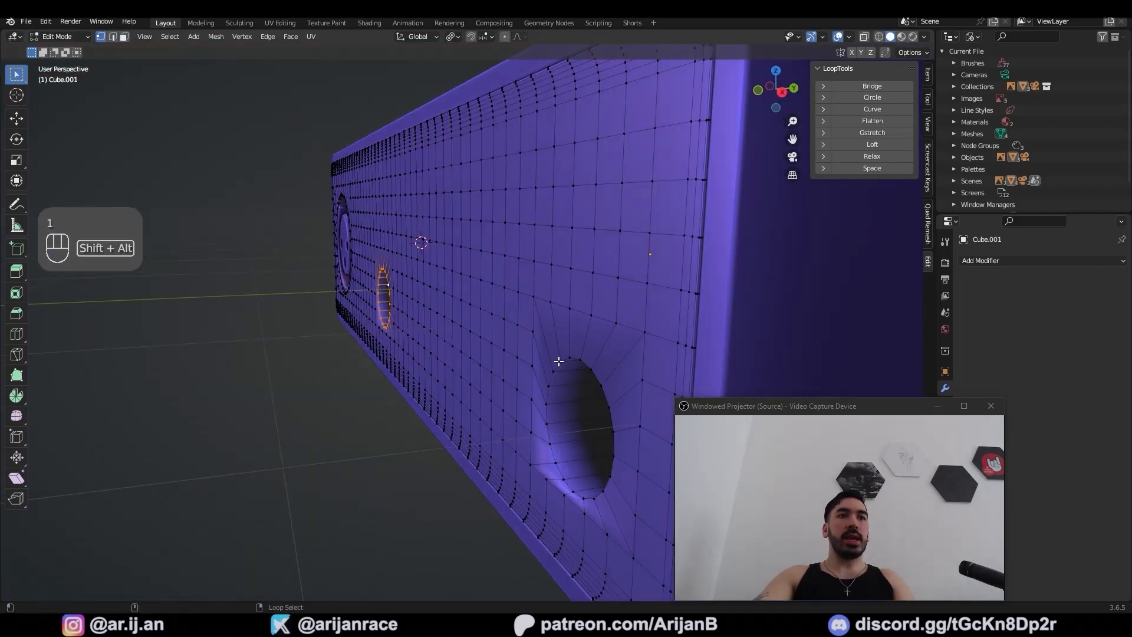
Add the second jack hole's edge loop to the selection and extrude both loops to build the jack rings
left_click(558, 361, "alt+shift")
middle_click_drag(422, 435, 502, 445)
middle_click_drag(502, 445, 484, 445, "shift")
key("e")
left_click(483, 445)
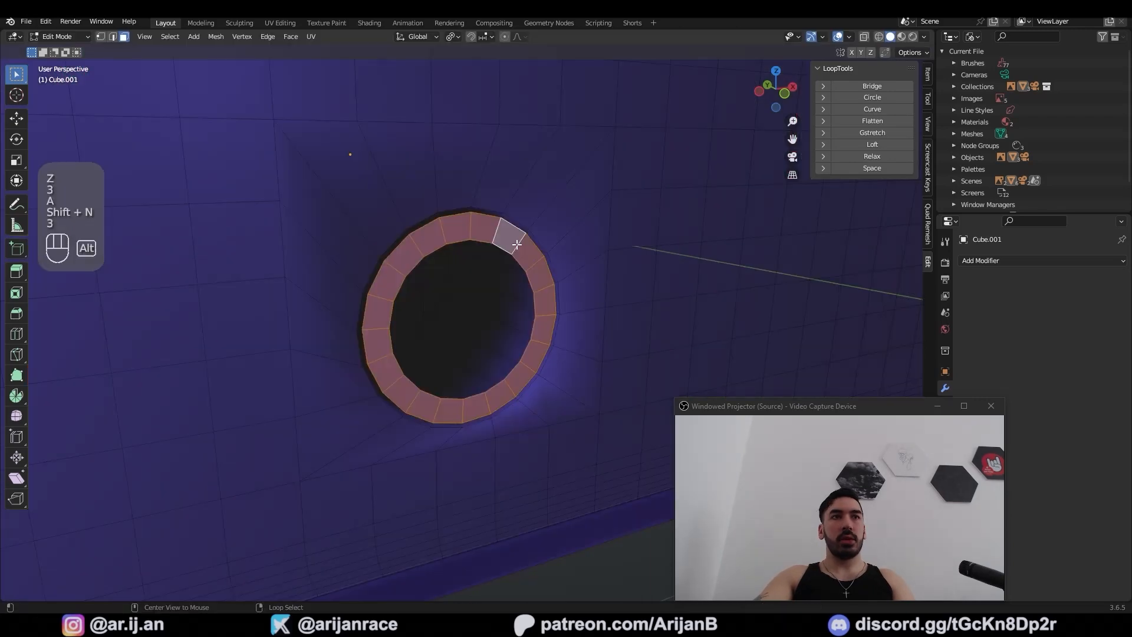
Extrude the faces of the jack rings and bevel their edges
scroll(662, 283, "down", 5)
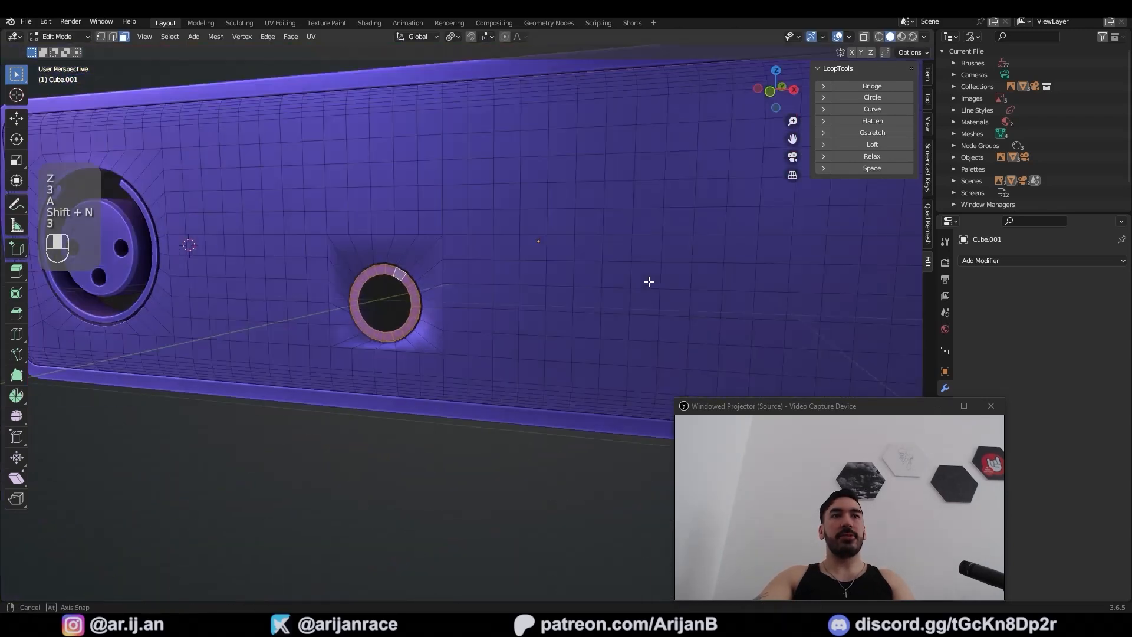
middle_click_drag(662, 283, 603, 291)
key("e")
key("ctrl+b")
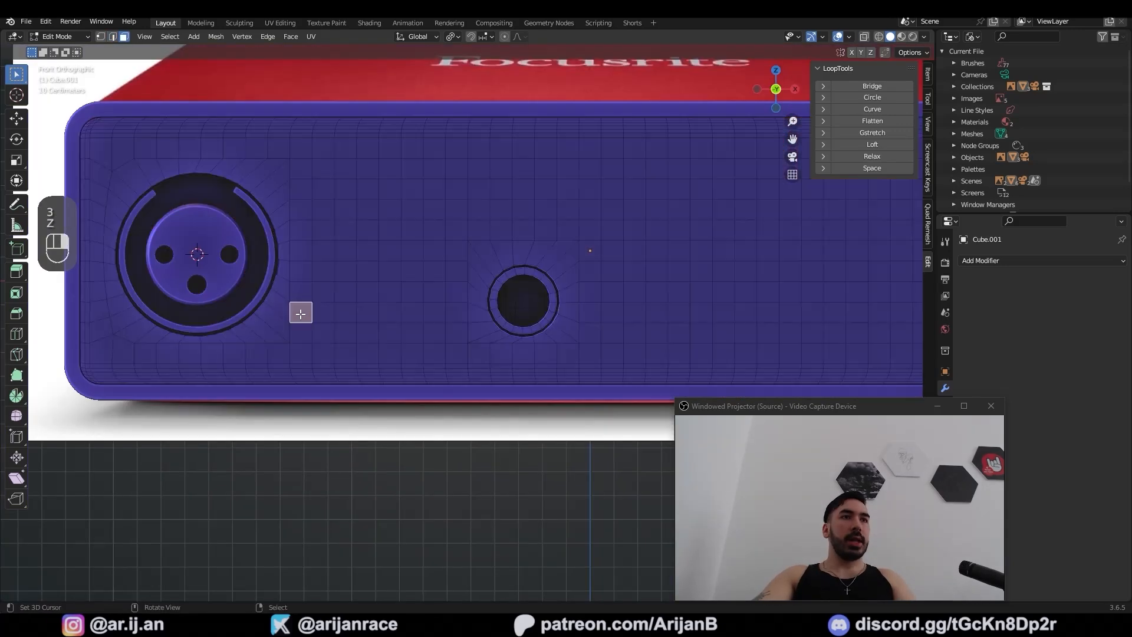
Select the 3 by 3 face blocks covering the 48V, AIR and INST buttons on the front panel
key("z")
key("z")
key("z")
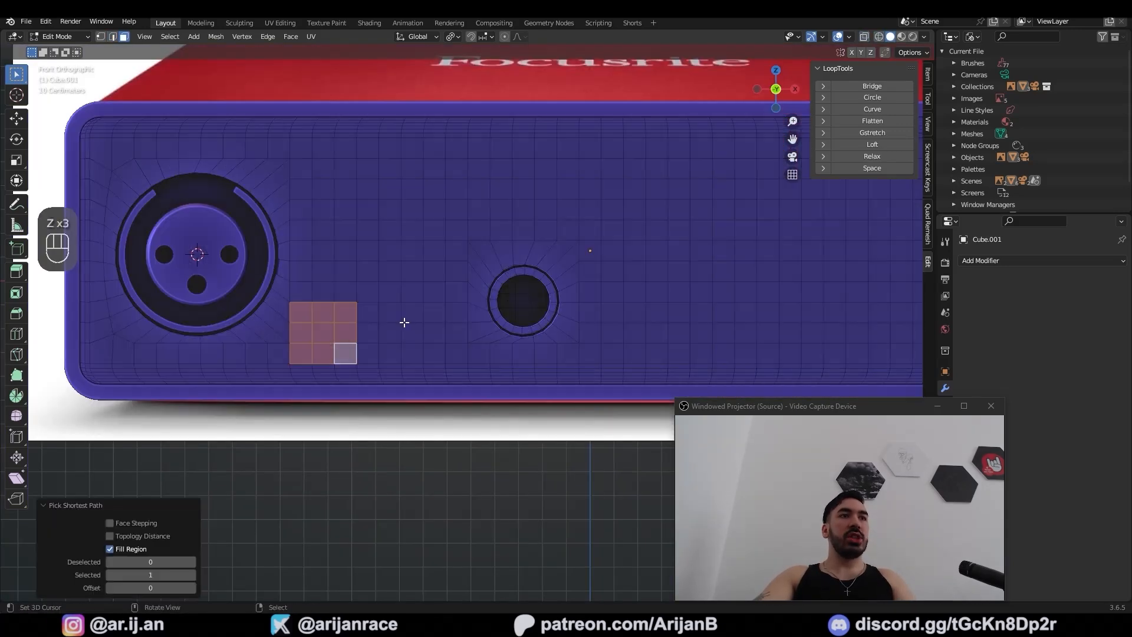
left_click(436, 353, "ctrl+shift")
left_click(611, 310, "shift")
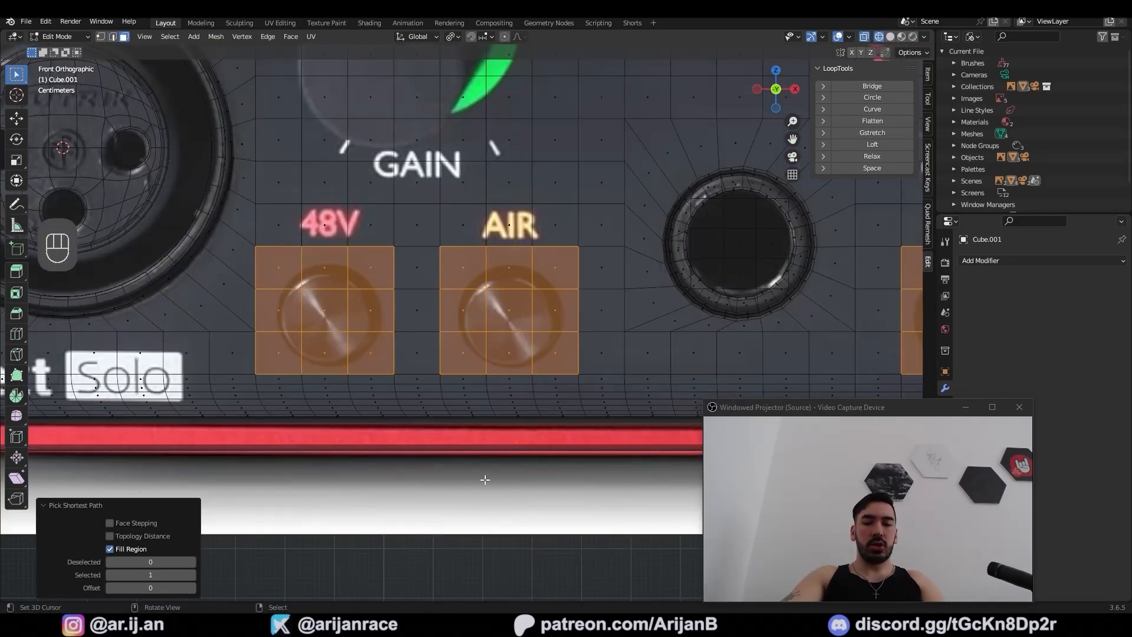
Inset the button face blocks by about 0.010 m and reshape them into circles with LoopTools
key("i")
left_click(479, 472)
key("w")
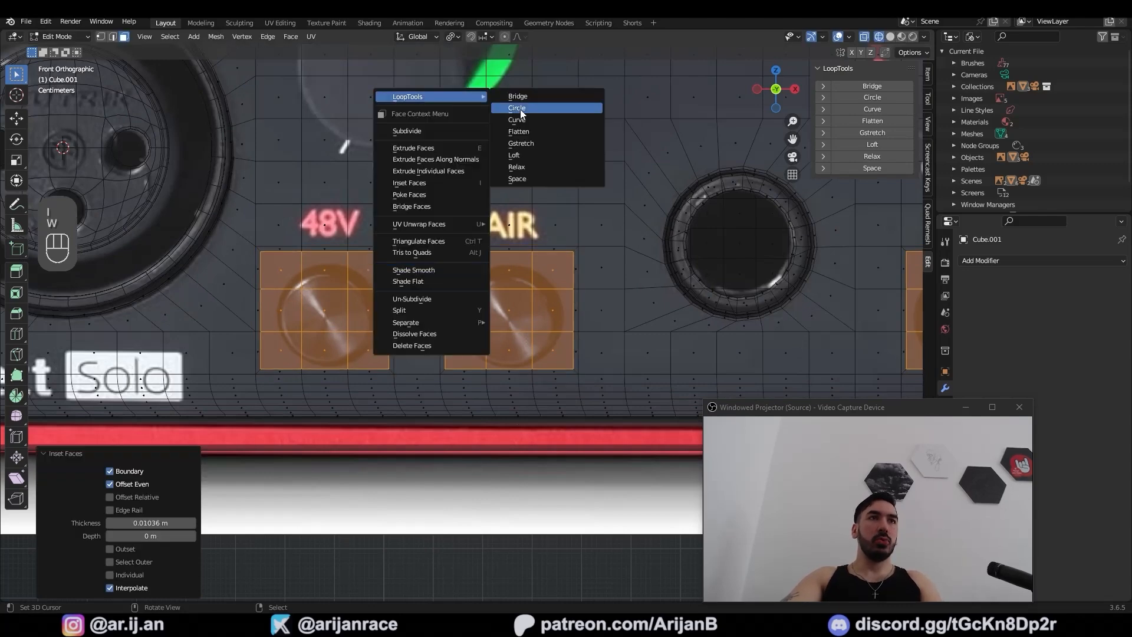
left_click(521, 110)
Extrude the button circles back into the front panel to form the button holes
key("e")
left_click(513, 406)
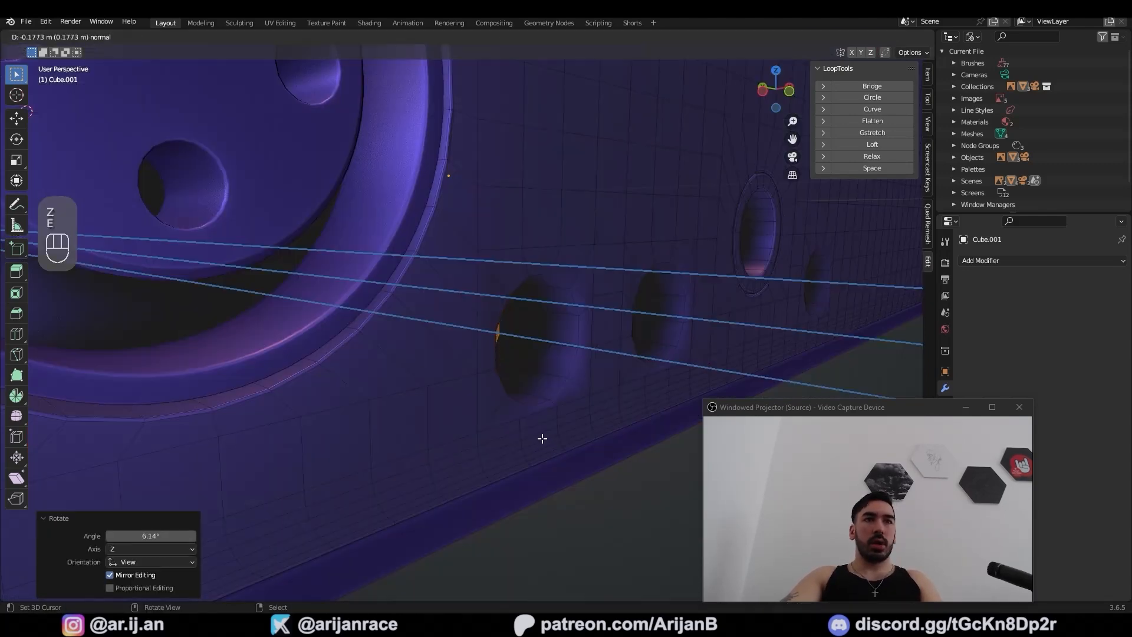
key("2")
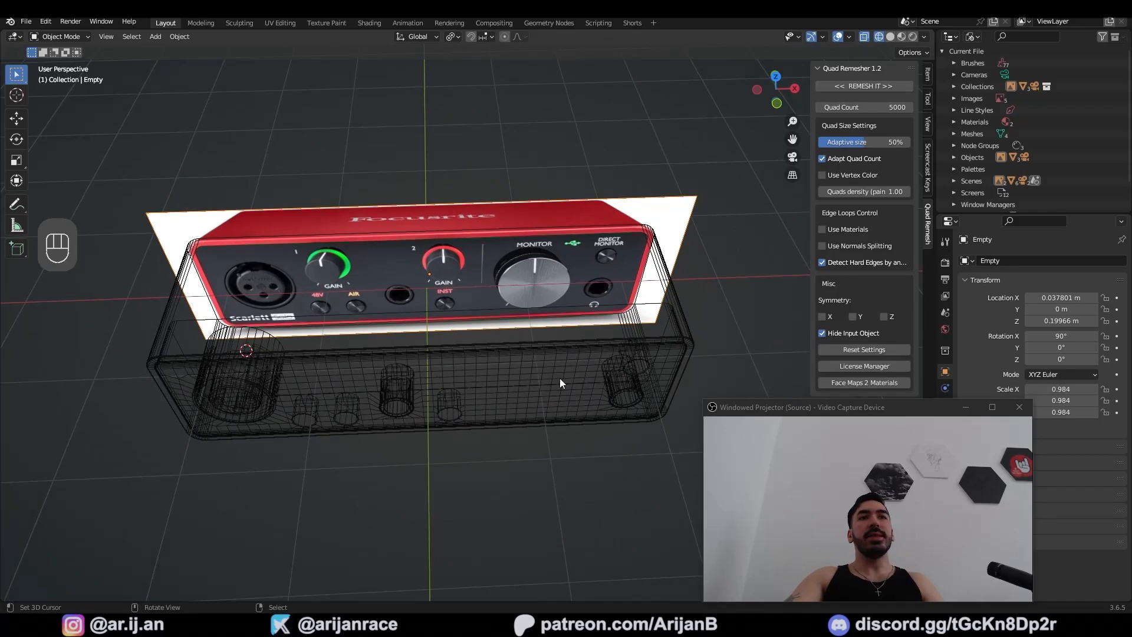
middle_click_drag(554, 372, 361, 220)
mouse_move(490, 226)
middle_mouse_down()
mouse_move(654, 330)
mouse_move(461, 270)
mouse_move(387, 207)
mouse_move(578, 320)
mouse_move(494, 226)
middle_mouse_up()
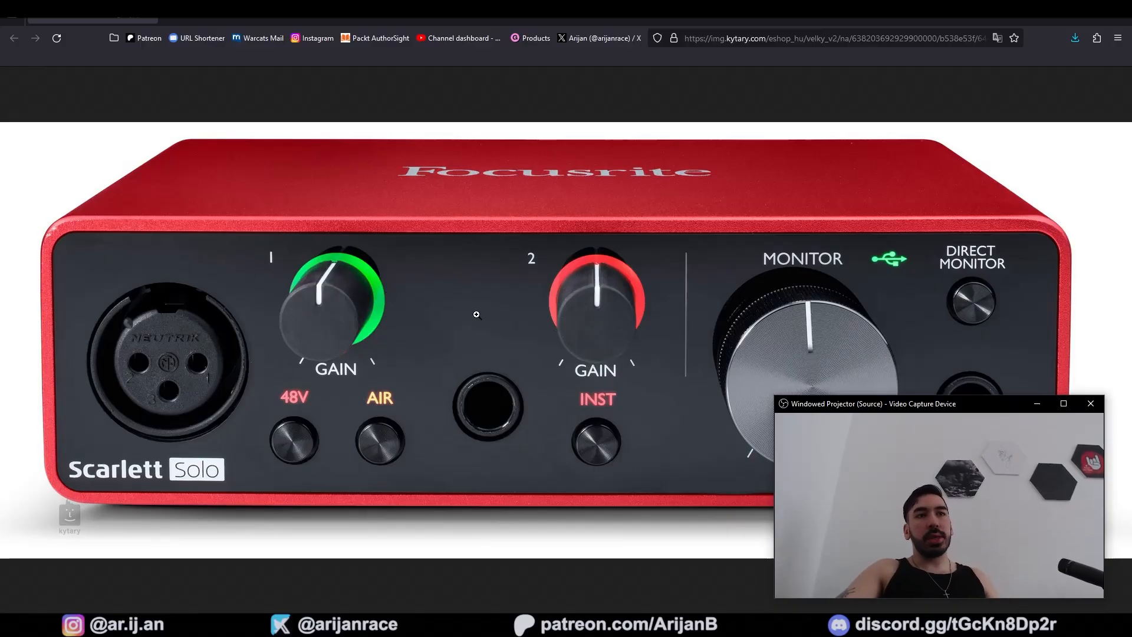
Snap the 3D cursor to the panel face at the first GAIN knob and add a 32-vertex circle aligned to the view
left_click(292, 264)
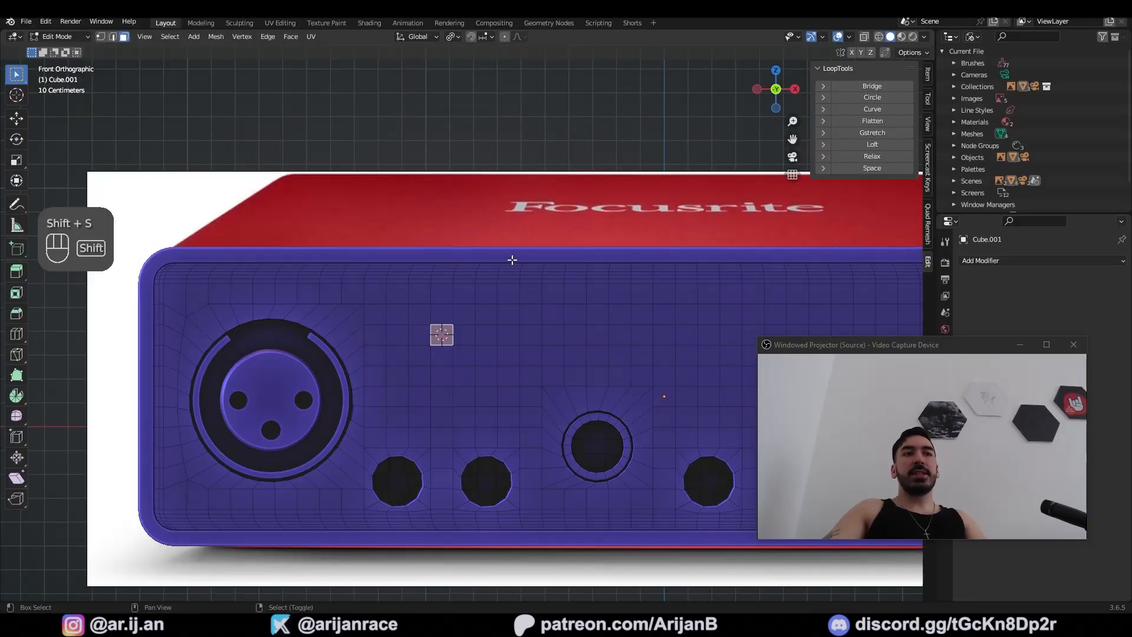
key("shift+s")
left_click(508, 295)
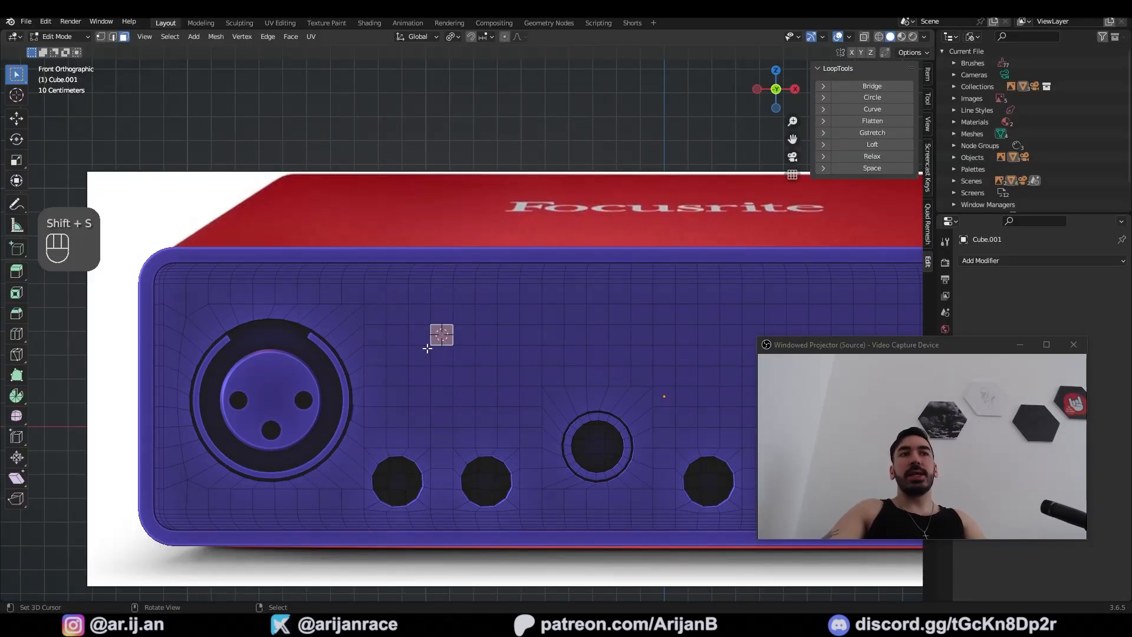
key("Tab")
key("shift+a")
mouse_move(401, 206)
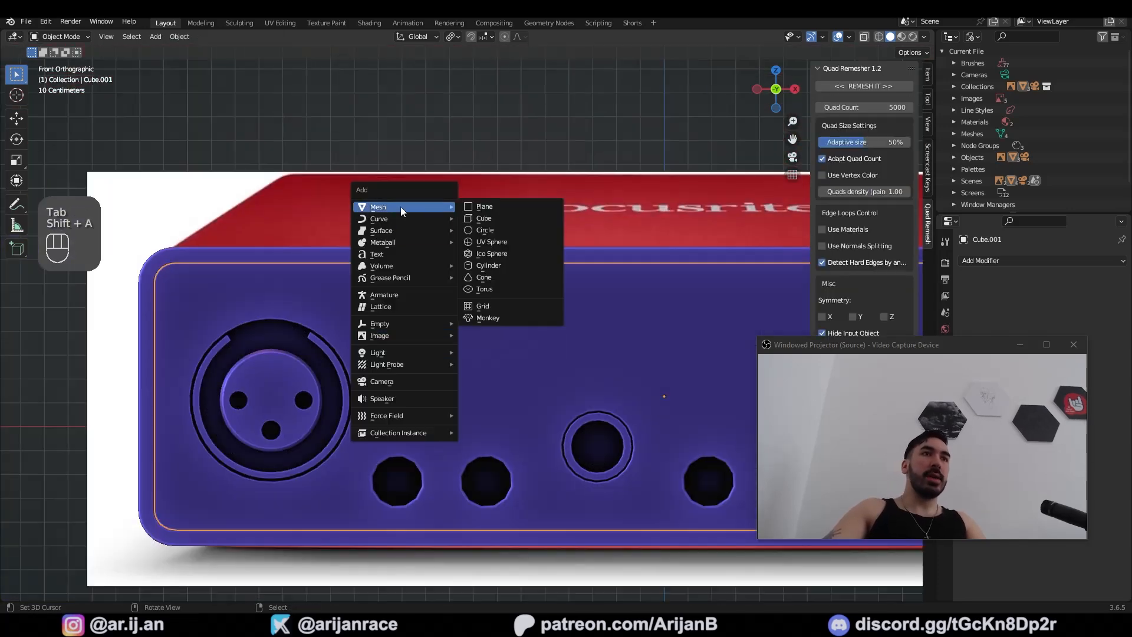
left_click(480, 228)
left_click(151, 515)
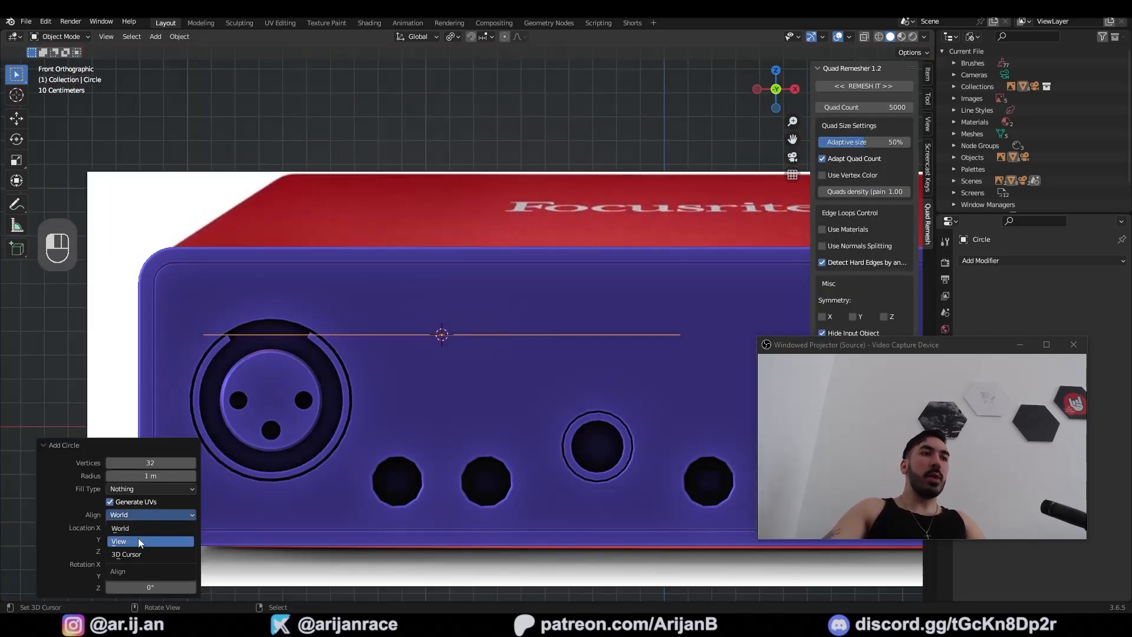
left_click(138, 538)
Scale the circle to about 0.199 around the green GAIN ring, then extrude its loop inward at a scale of about 0.785
key("Tab")
key("s")
key("e")
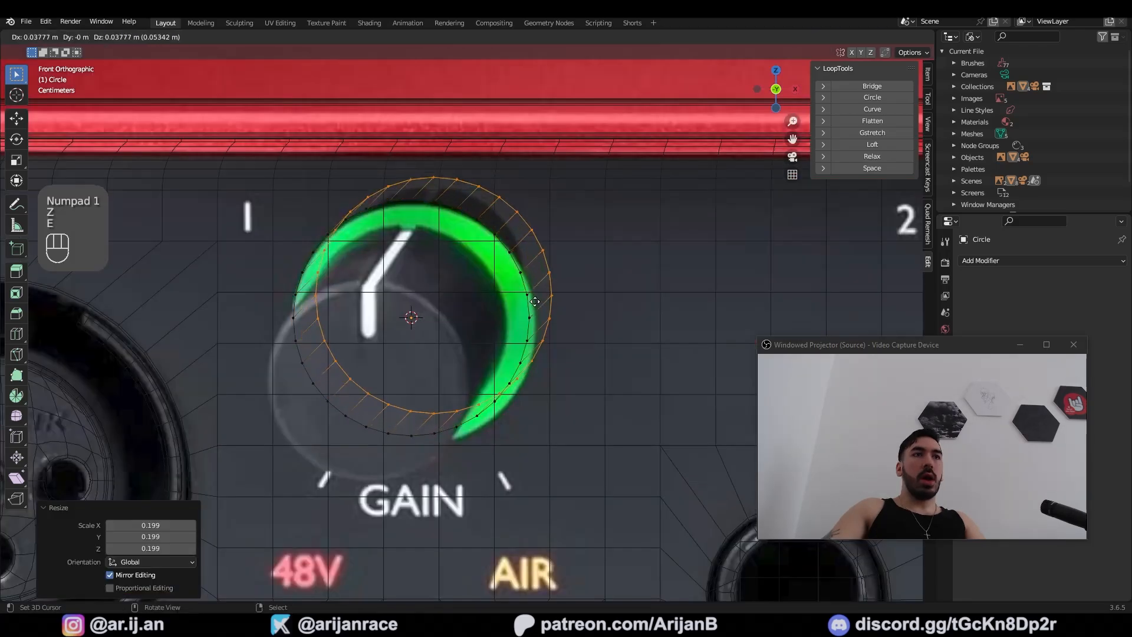
right_click(543, 354)
key("s")
left_click(529, 352)
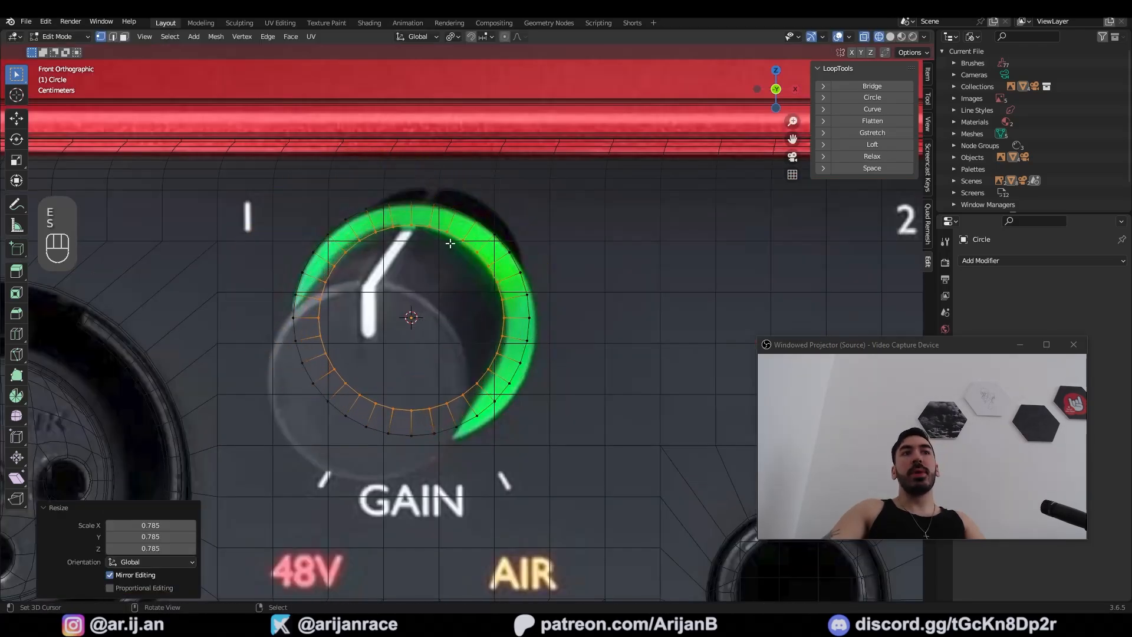
Move the inner loop of the GAIN ring about -0.017 m along the Y axis
middle_click_drag(440, 240, 407, 254)
key("shift+z")
key("g")
key("y")
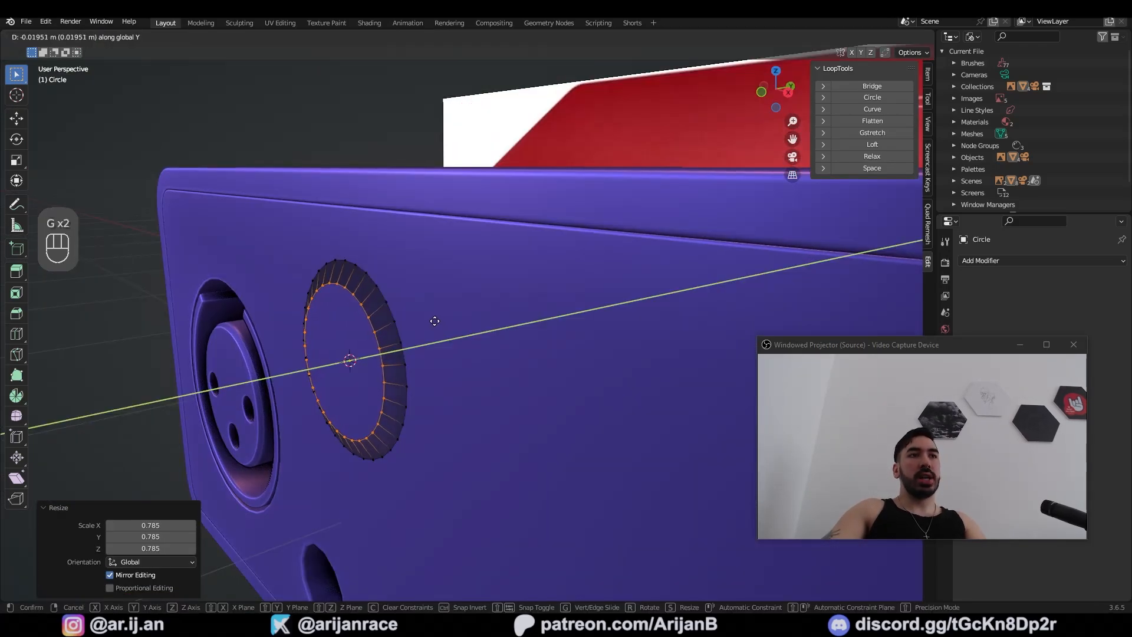
right_click(435, 321)
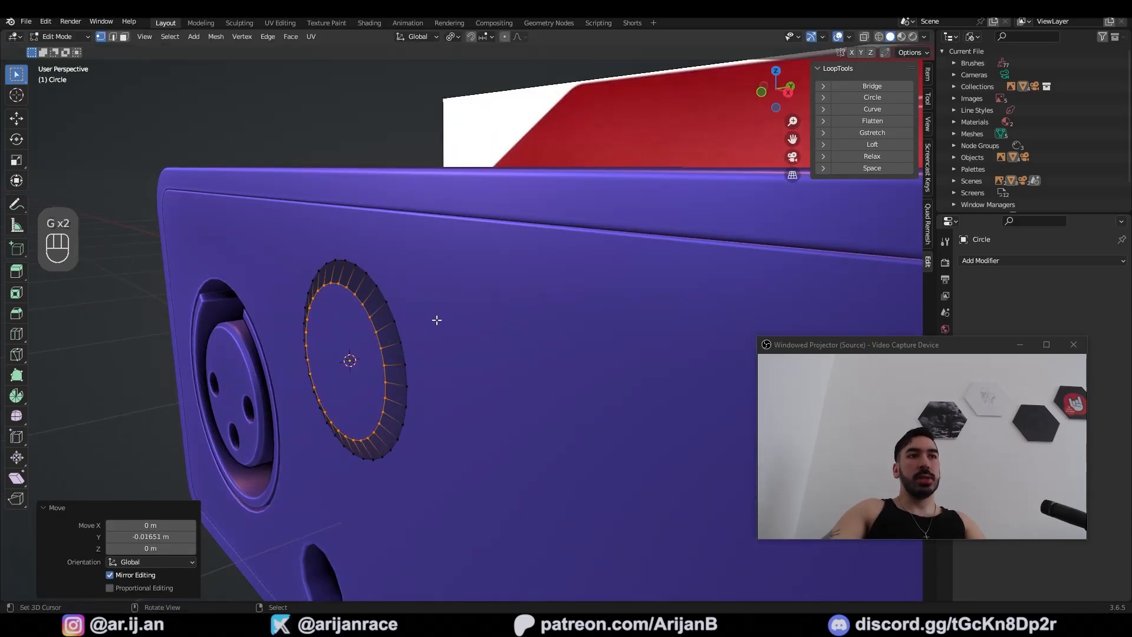
Add one edge loop around the GAIN ring, enlarge it by about 1.05 and shift it along the Y axis to round the profile
middle_click_drag(435, 321, 383, 259)
key("ctrl+r")
left_click(382, 258)
left_click(381, 258)
key("s")
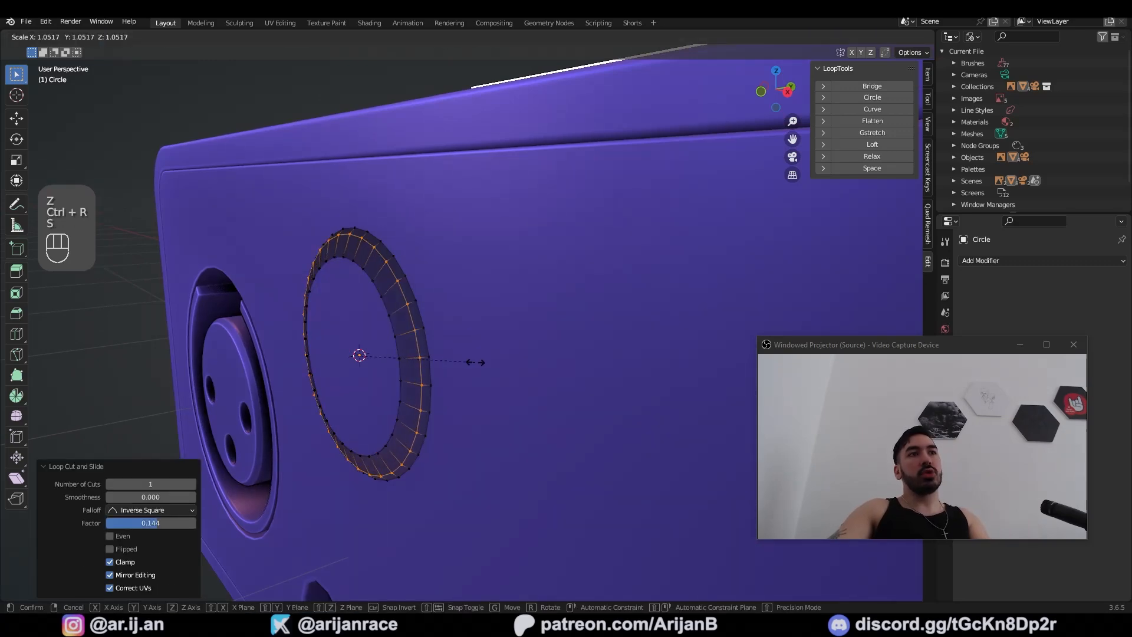
left_click(474, 362)
key("g")
key("y")
key("x")
left_click(450, 369)
Try a level 2 Subdivision Surface modifier on the GAIN ring
middle_click_drag(450, 369, 450, 272)
scroll(451, 273, "up", 3)
key("Tab")
key("ctrl+1")
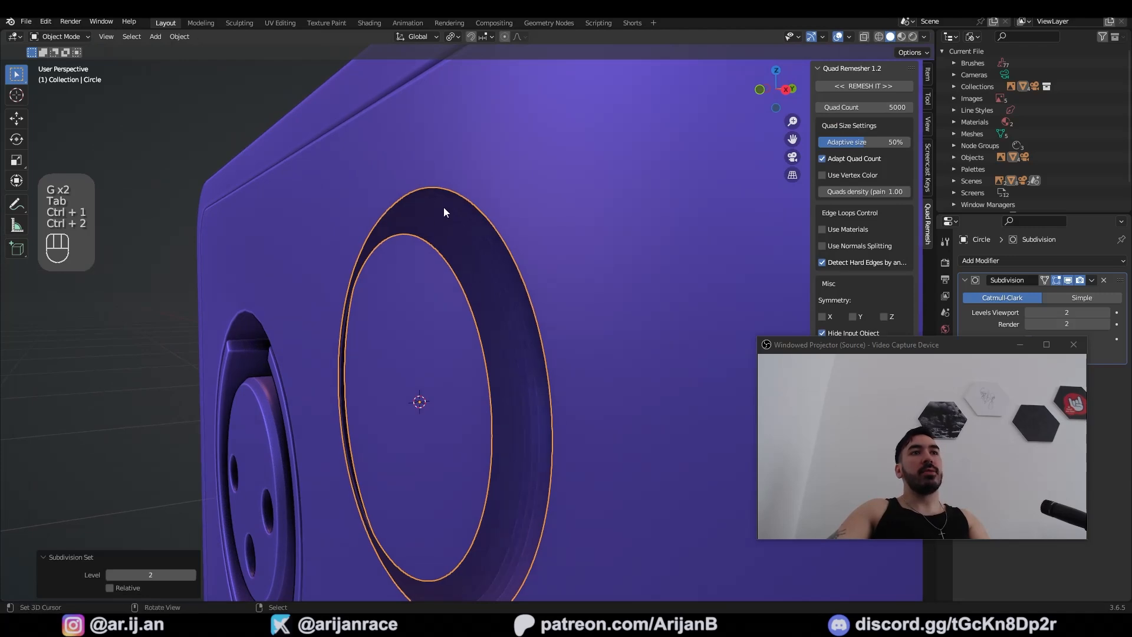
scroll(436, 236, "down", 2)
key("ctrl+z")
key("ctrl+z")
key("ctrl+z")
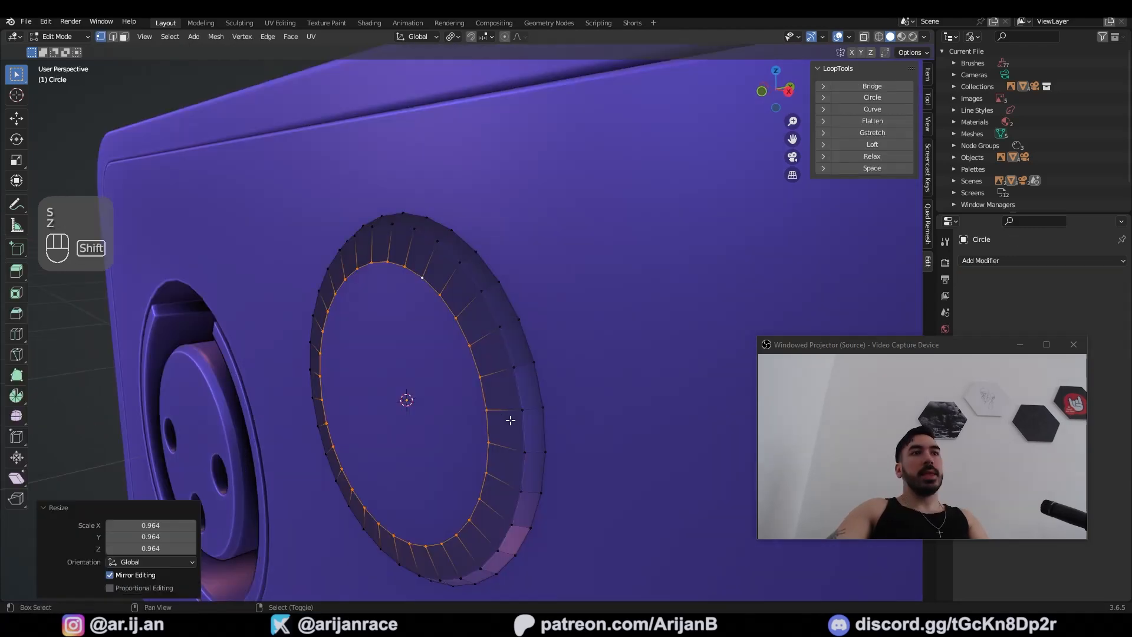
Duplicate the GAIN ring's inner edge loop in place, separate it into its own object and select that object
key("shift+d")
right_click(513, 421)
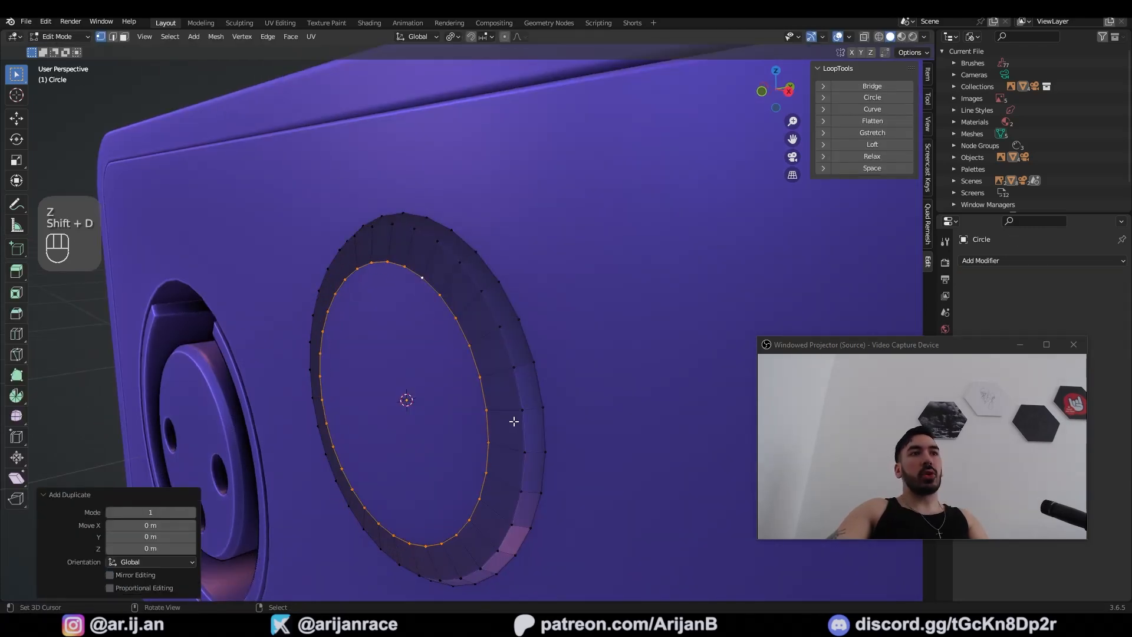
key("p")
left_click(517, 415)
key("Tab")
left_click(488, 417)
Scale the separated loop slightly and extrude it about 0.28 m out from the front panel along the Y axis
key("Tab")
key("1")
key("a")
key("s")
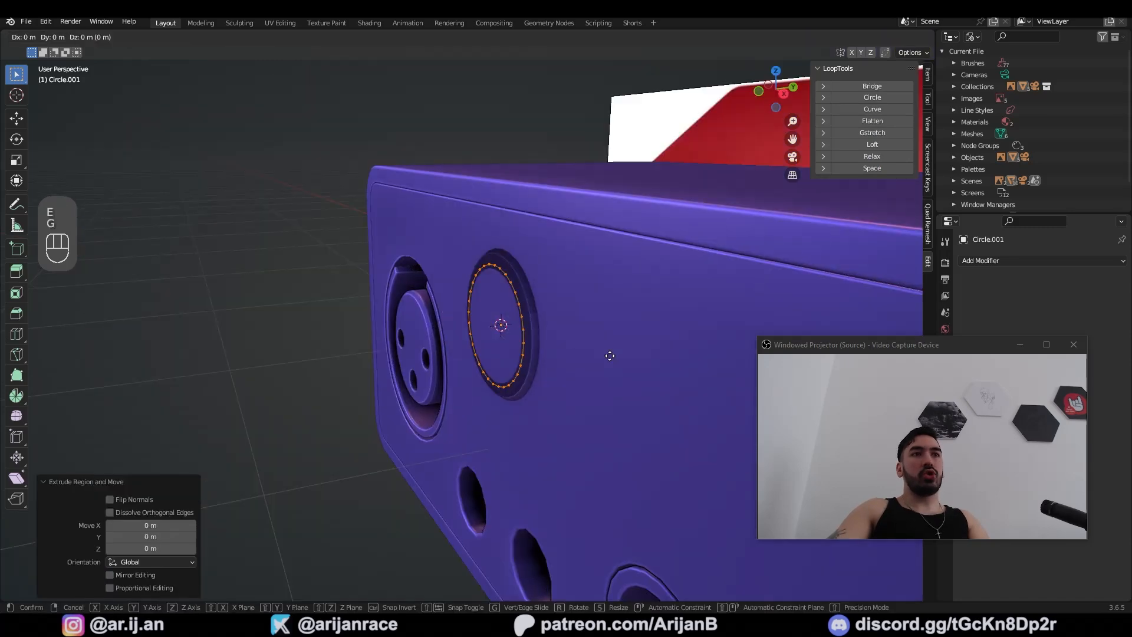
key("g")
key("y")
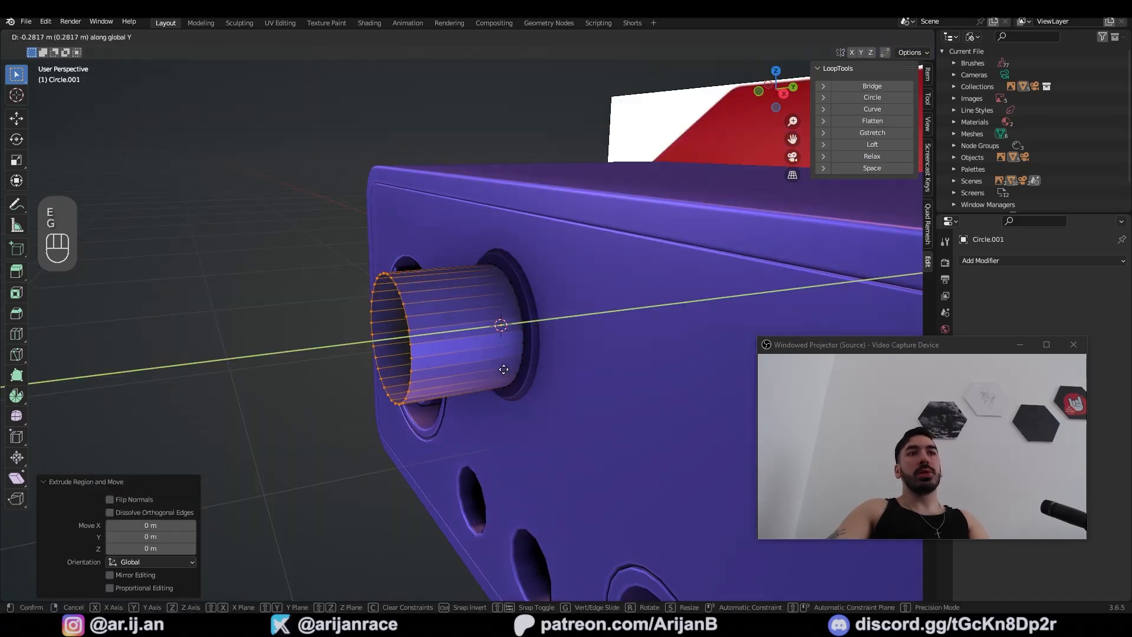
left_click(583, 405)
Fill the open front end of the GAIN knob with a face and inset that face
key("KP_1")
key("z")
key("s")
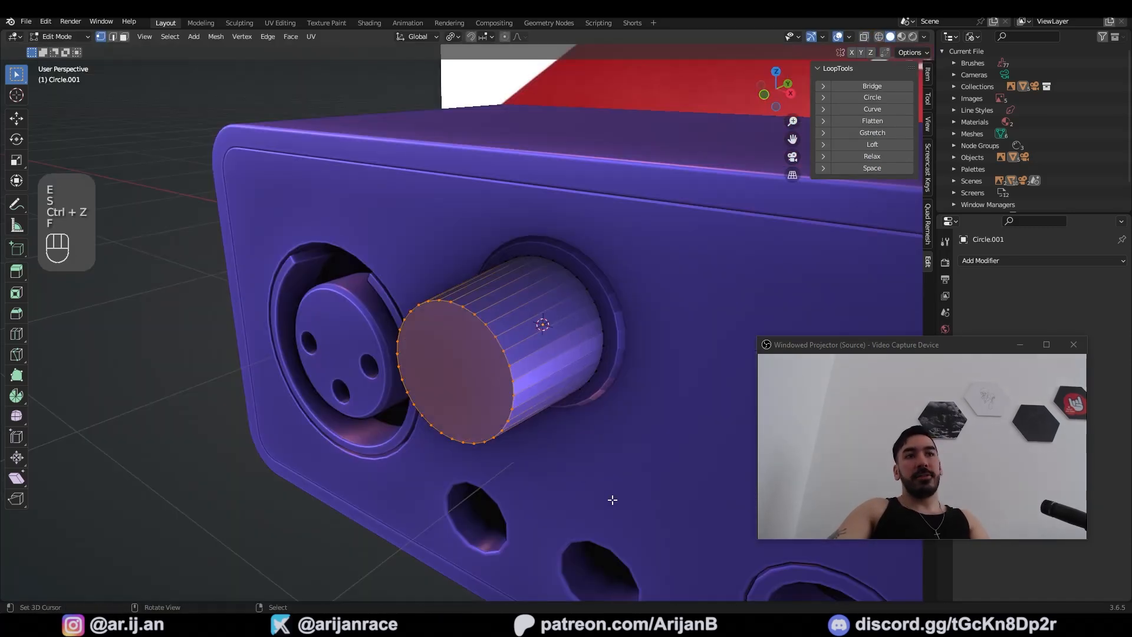
key("f")
key("i")
left_click(604, 482)
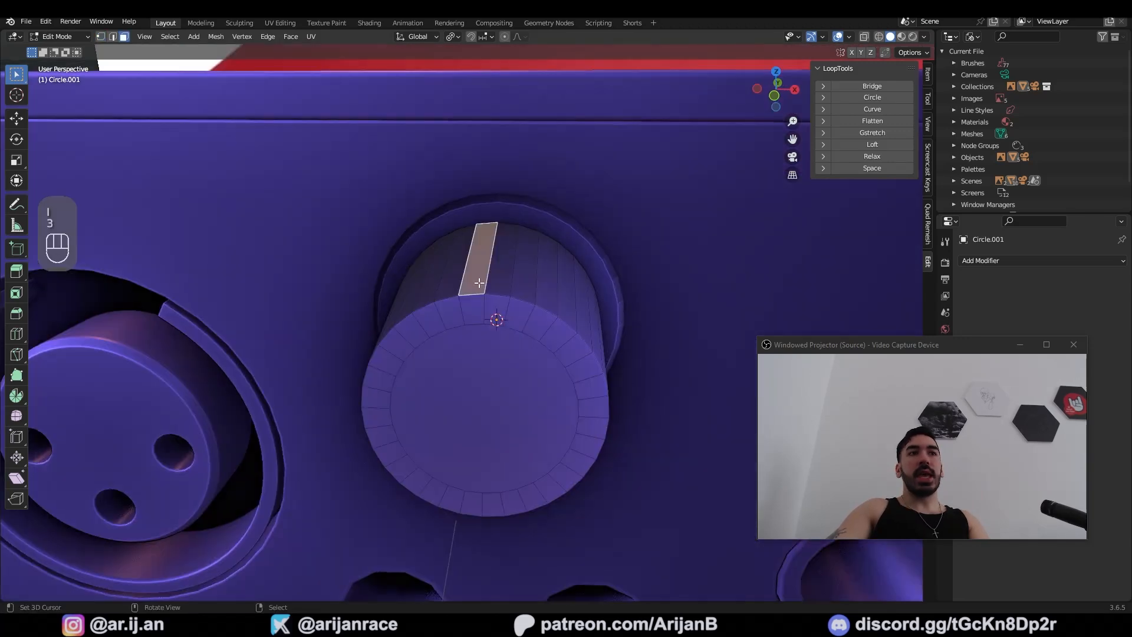
Inset the two-face-wide strip running along the knob's top and down its front by about 0.019 m
left_click(496, 293, "ctrl+shift")
scroll(517, 319, "up", 3)
key("i")
key("i")
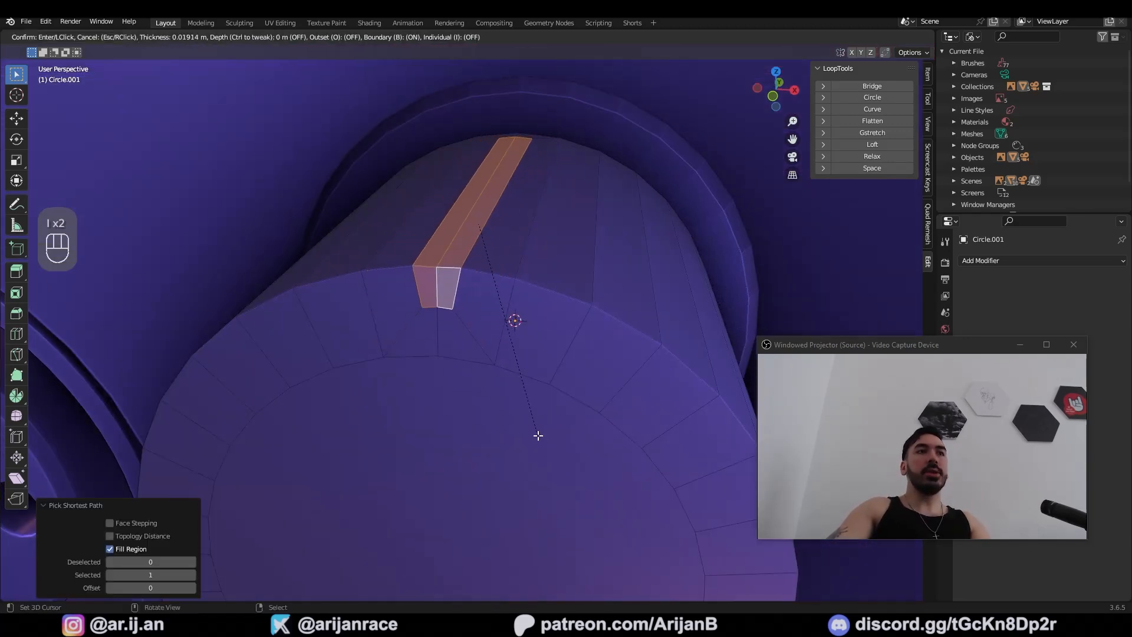
left_click(540, 437)
left_click(136, 511)
Straighten the strip's two side edges on top of the knob so they run vertically in front view
key("KP_1")
key("shift+z")
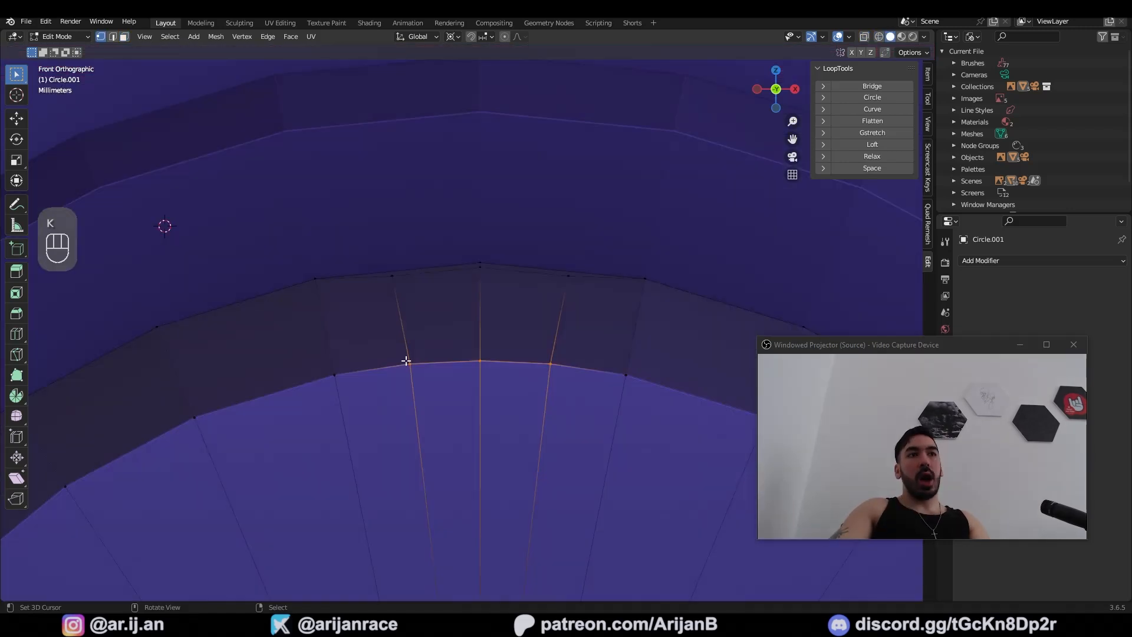
key("k")
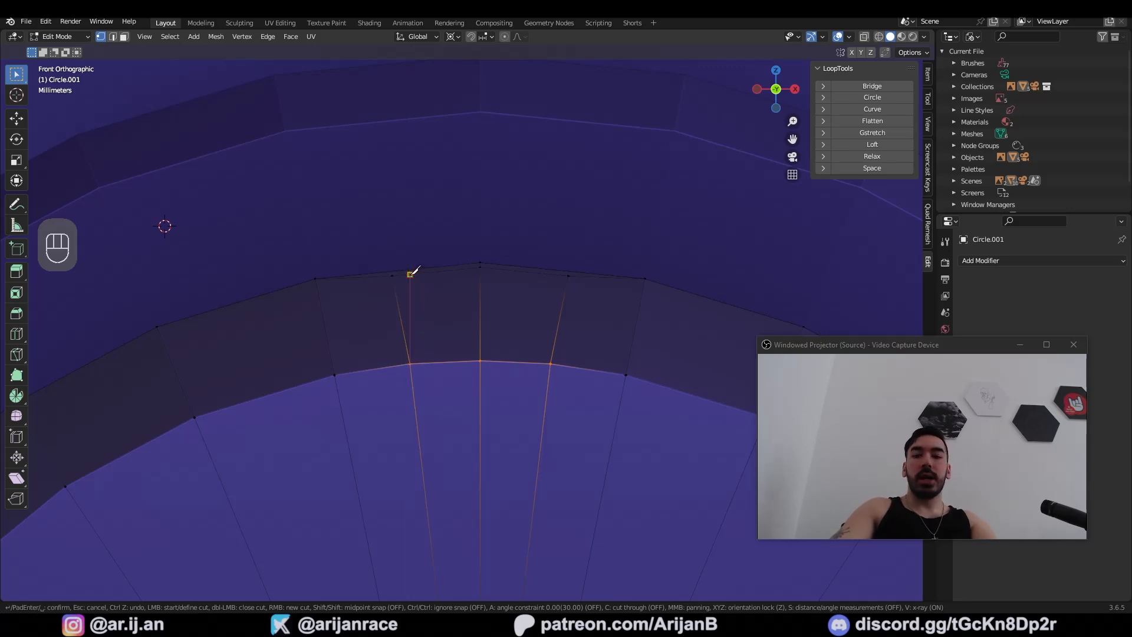
key("g")
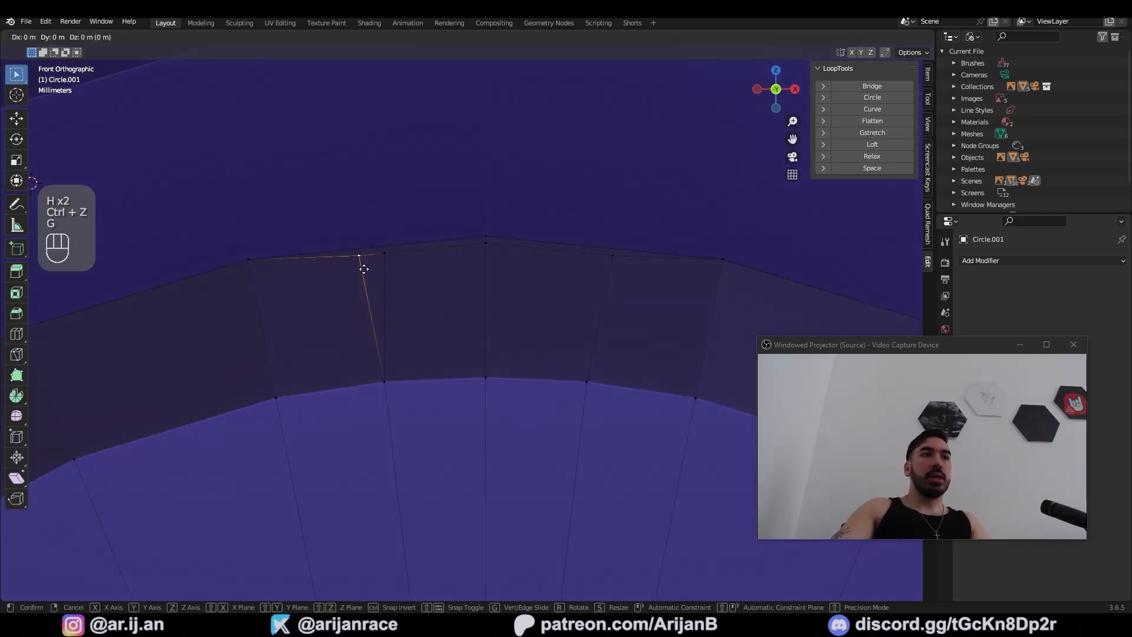
key("g")
left_click(416, 259)
key("a")
key("a")
key("a")
key("k")
left_click(587, 381)
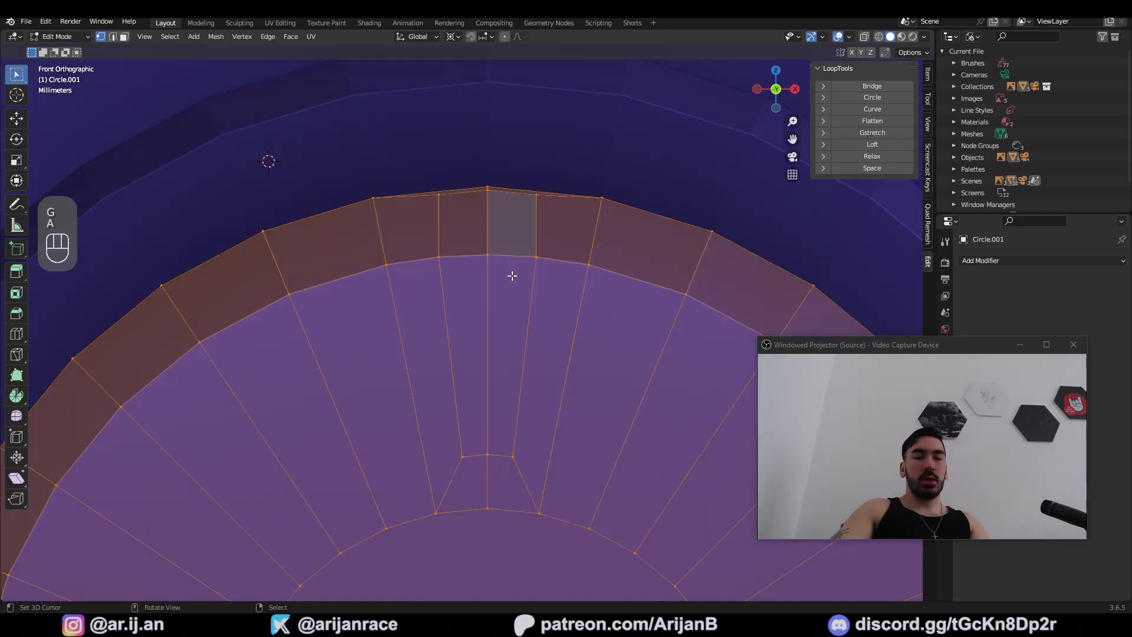
Merge the knob's overlapping vertices by distance and slide the strip's side edge by a factor of -0.2
key("m")
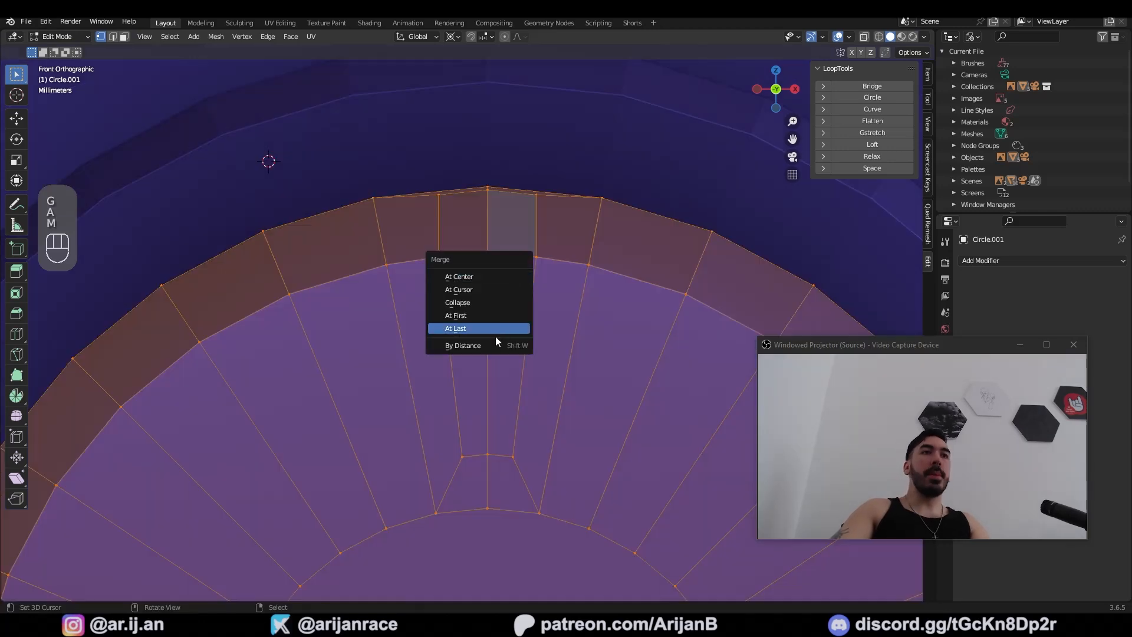
left_click(486, 345)
right_click(443, 199)
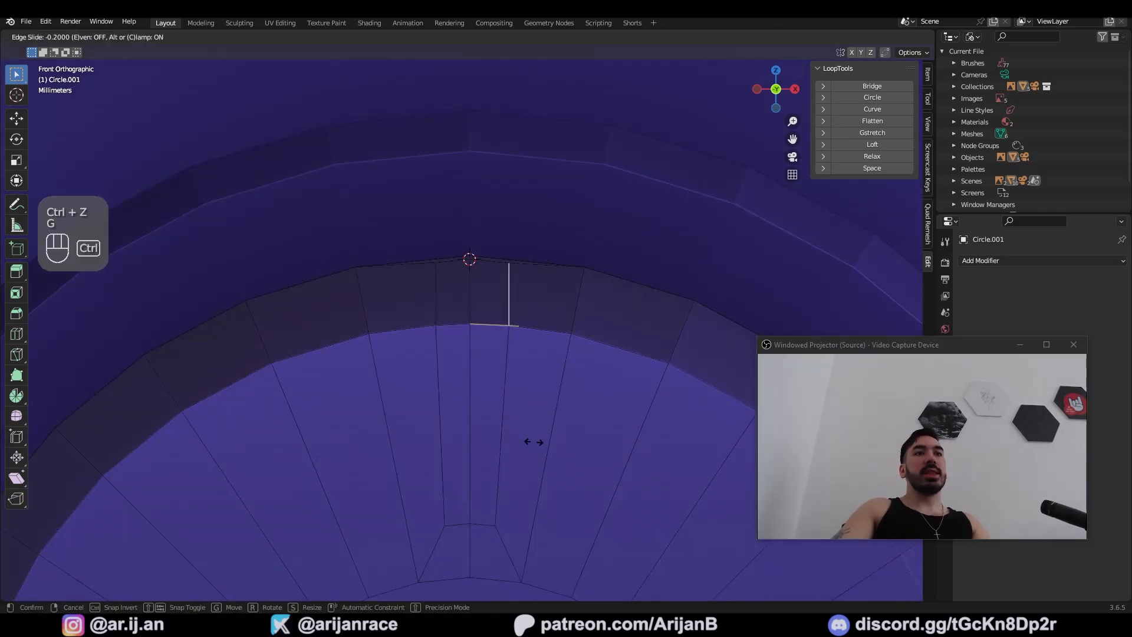
key("g")
key("g")
left_click(527, 424)
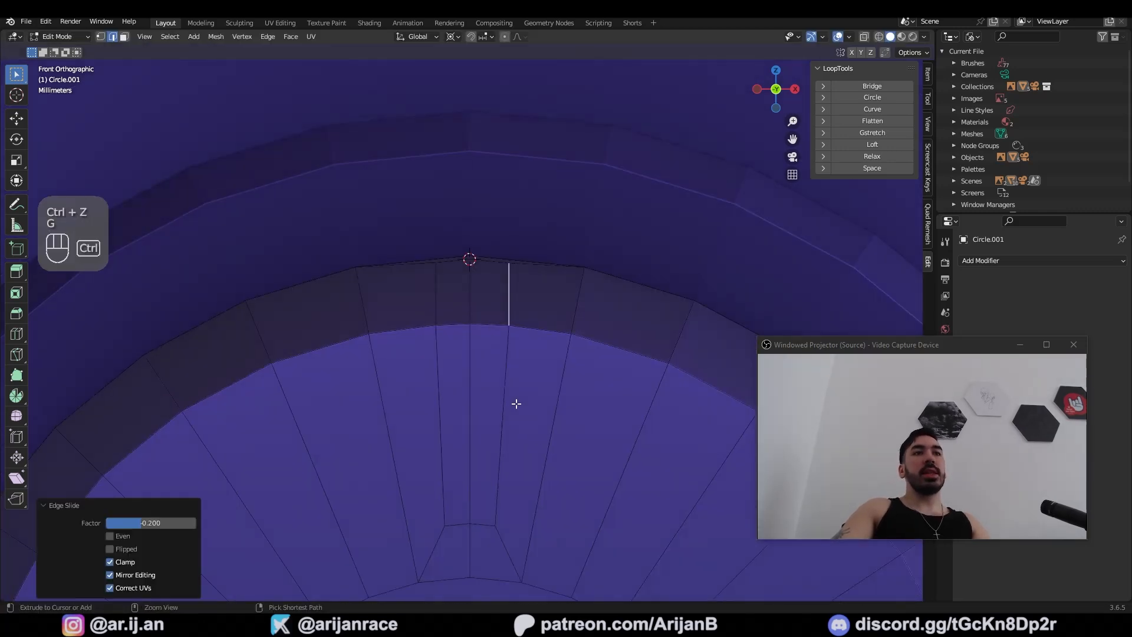
scroll(494, 360, "down", 1)
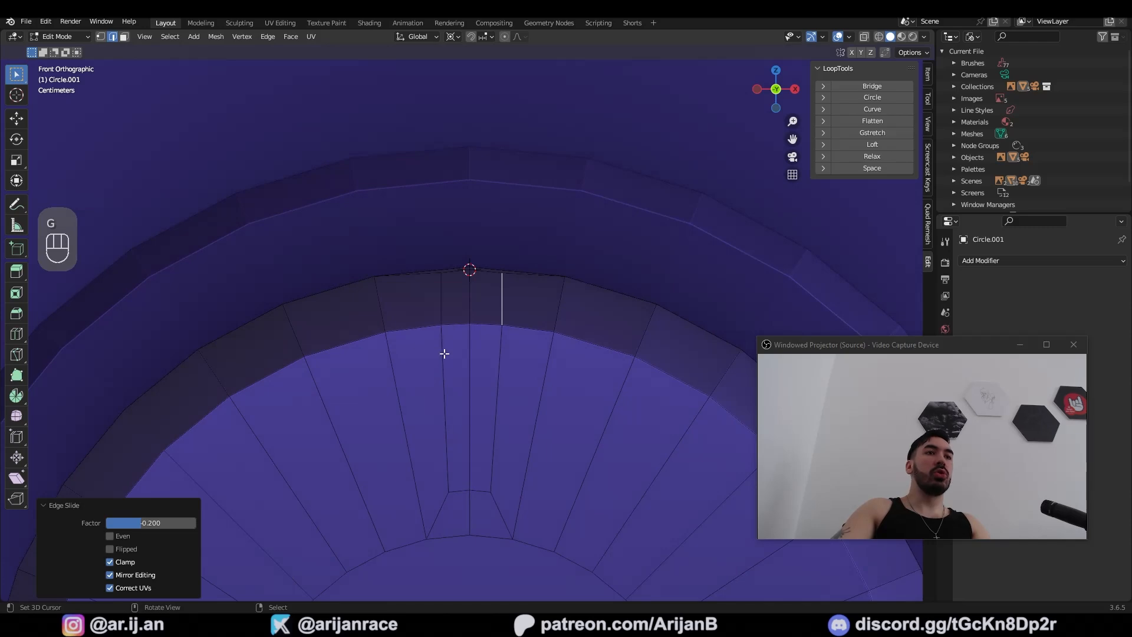
Slide the strip's rear corner vertices back to the knob's rear rim and shape its front end into a point
key("ctrl+z")
key("g")
key("g")
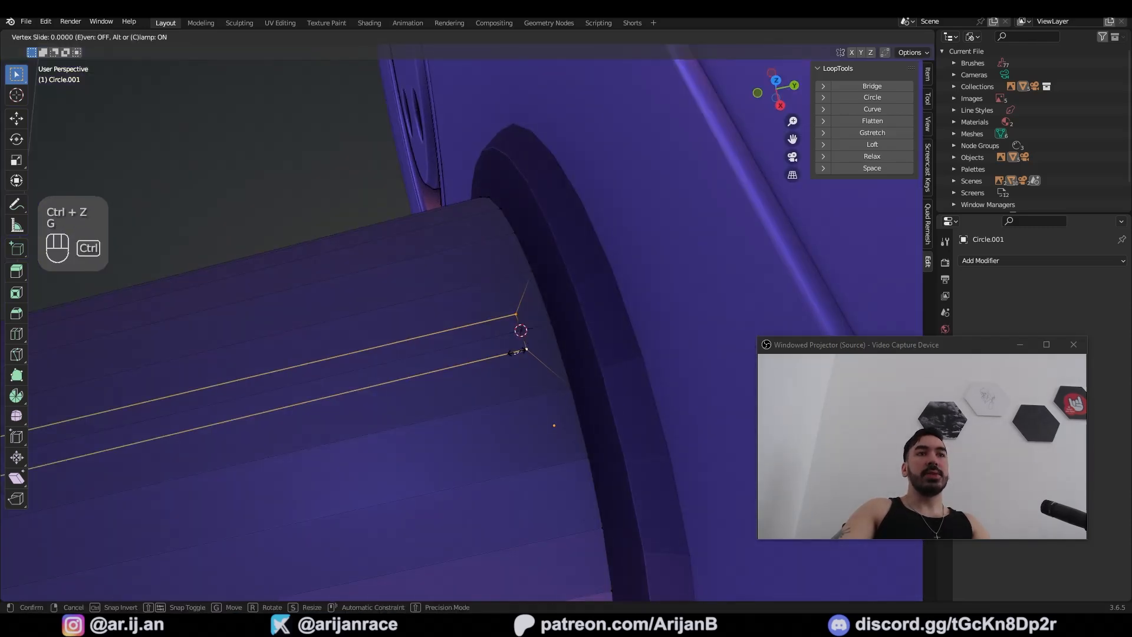
left_click(527, 360)
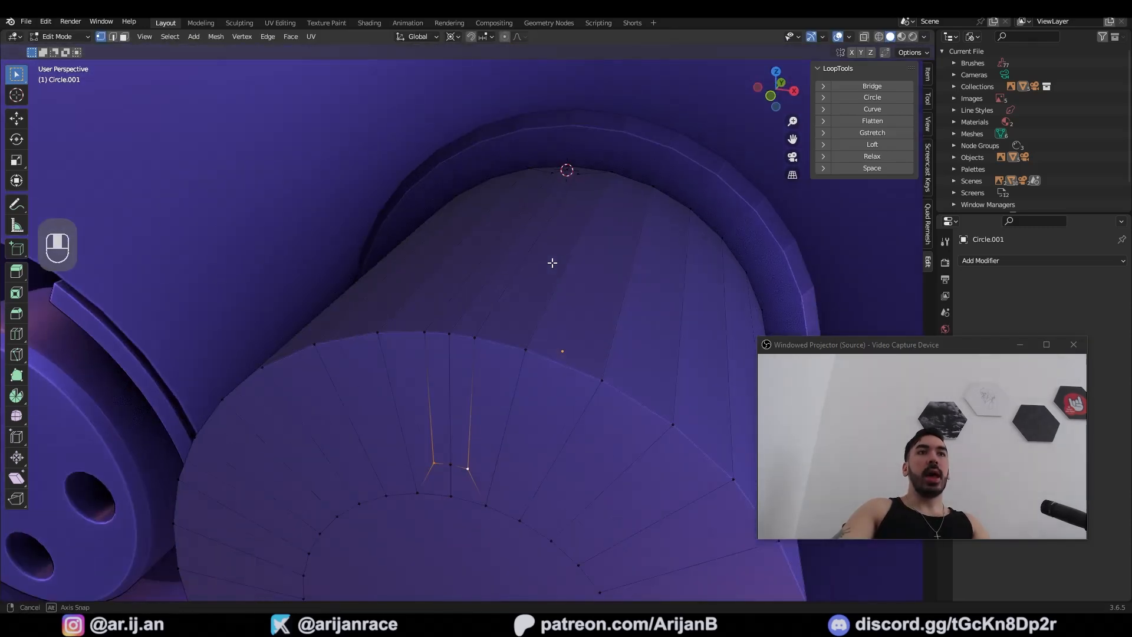
key("g")
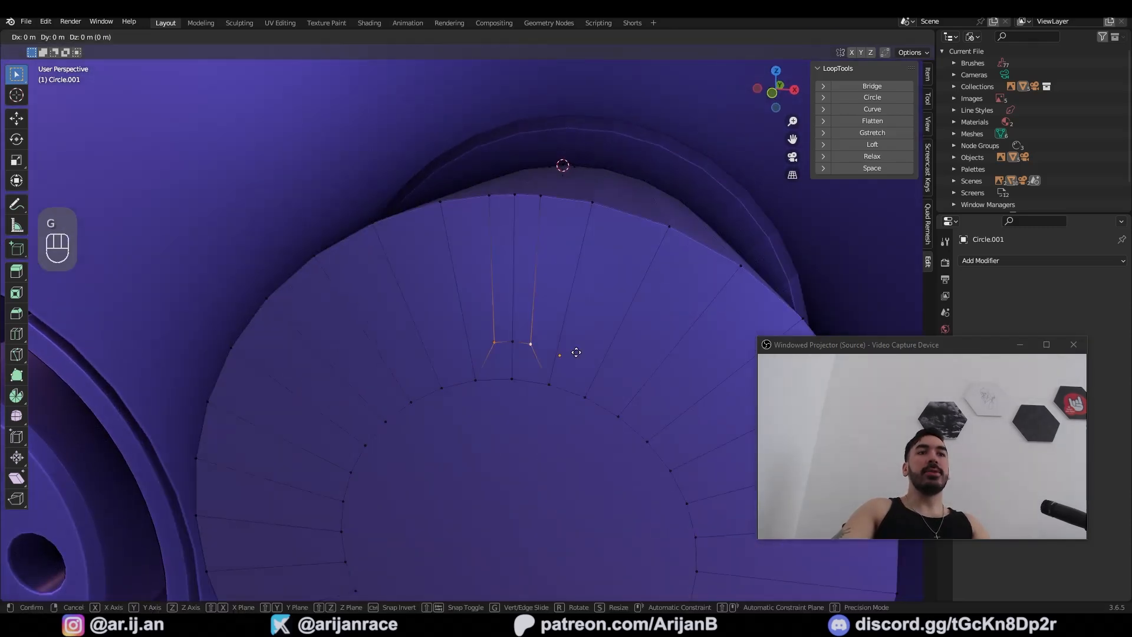
right_click(576, 352)
Extrude the strip's faces and push them inward along their normals to form the knob's pointer groove
key("e")
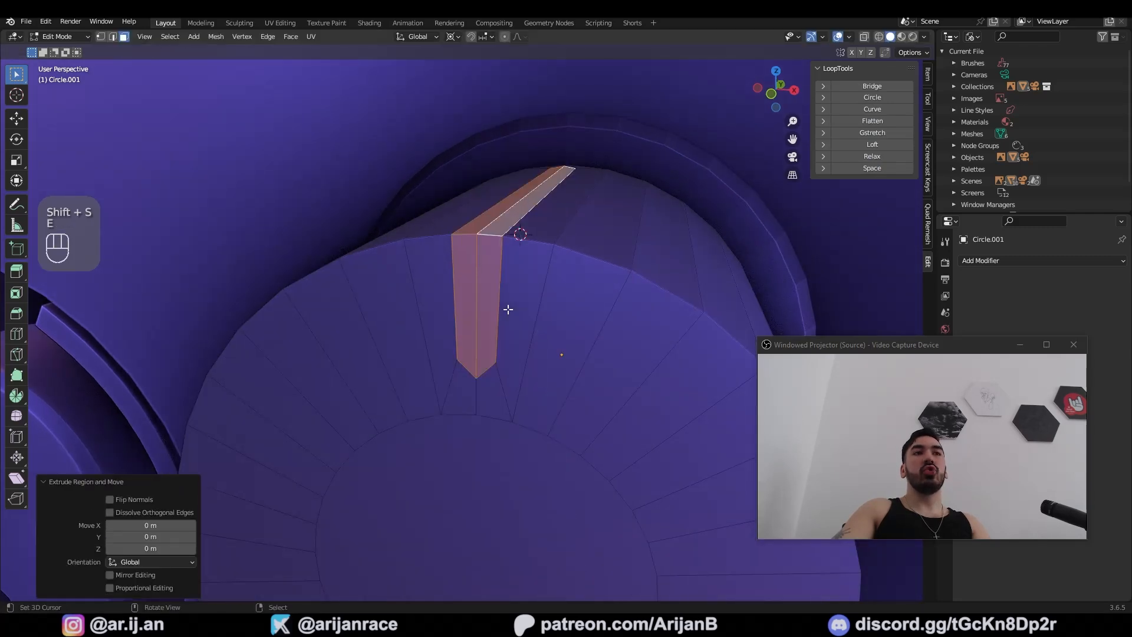
key("alt+s")
left_click(527, 273)
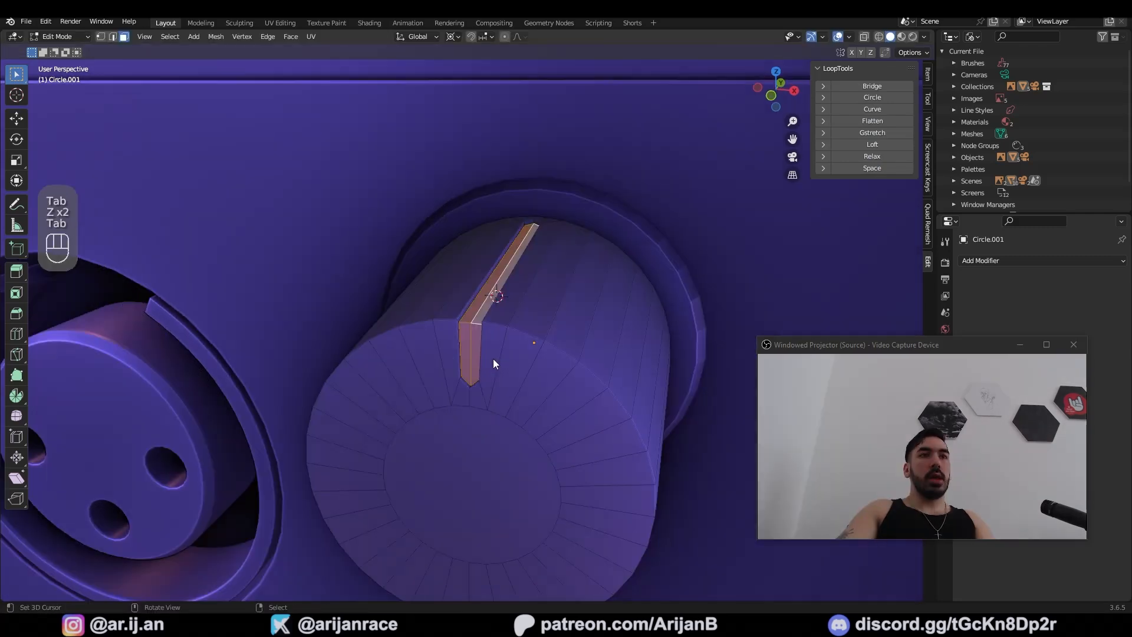
Add a level 2 Subdivision Surface modifier to the GAIN knob
key("Tab")
key("ctrl+1")
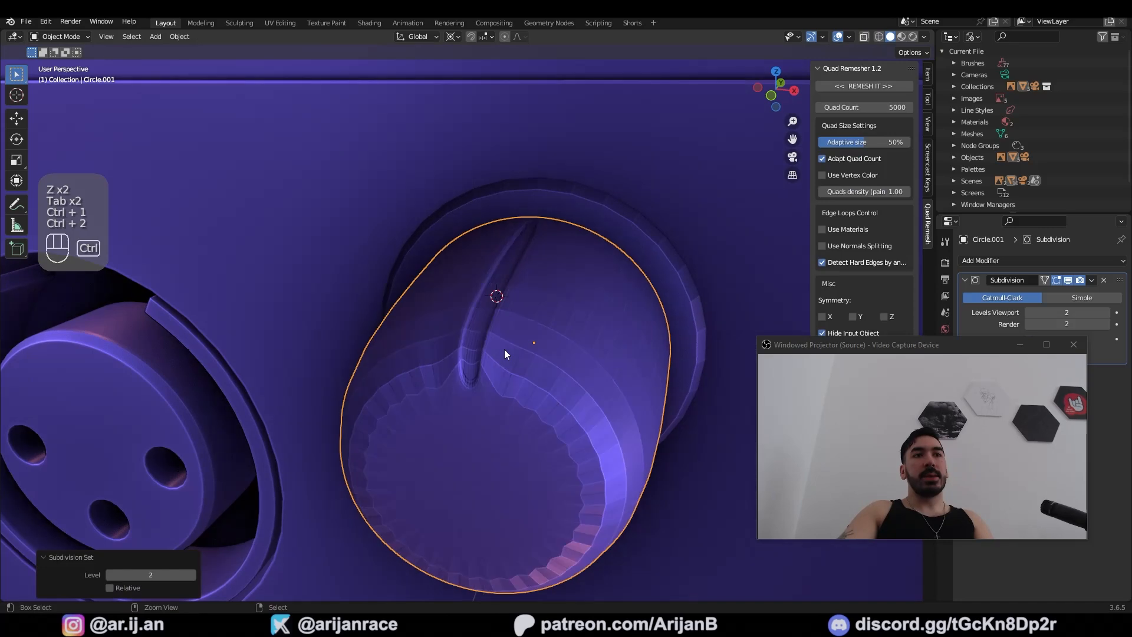
key("ctrl+2")
Bevel the edges of the knob's front rim and pointer groove to keep them sharp under subdivision
key("Tab")
key("2")
right_click(521, 334, "alt")
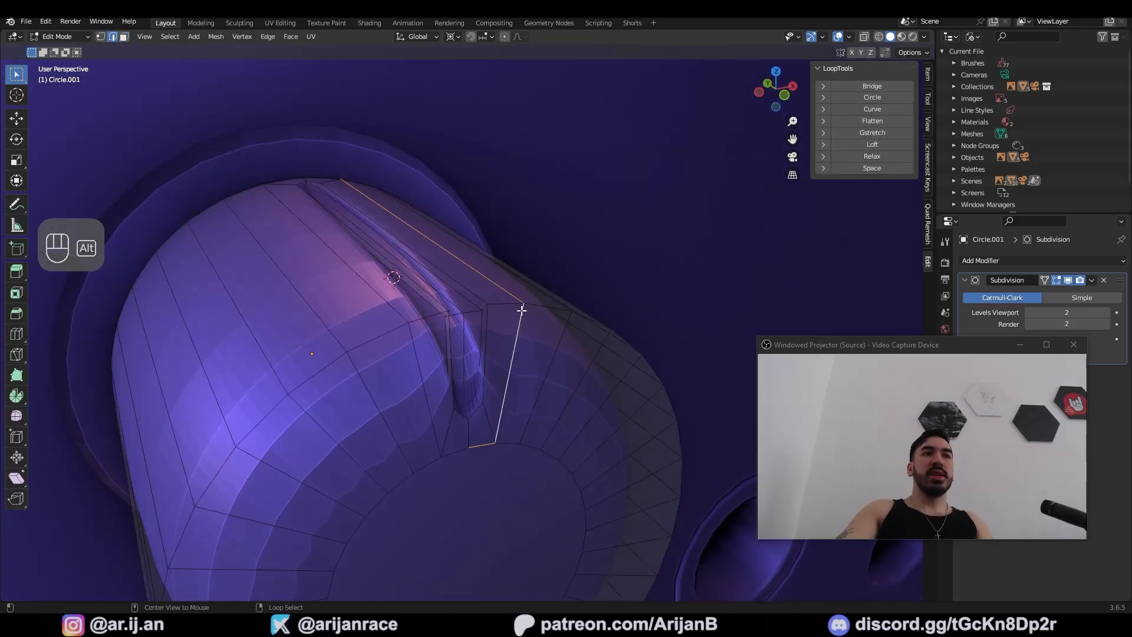
scroll(519, 307, "up", 2)
right_click(517, 298, "alt")
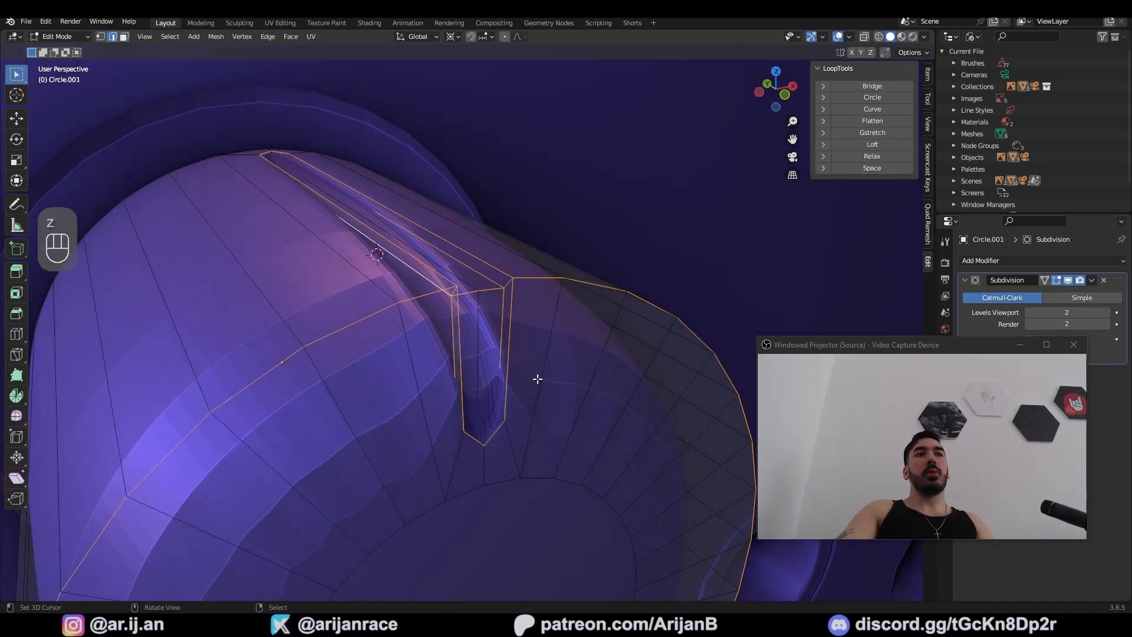
key("ctrl+b")
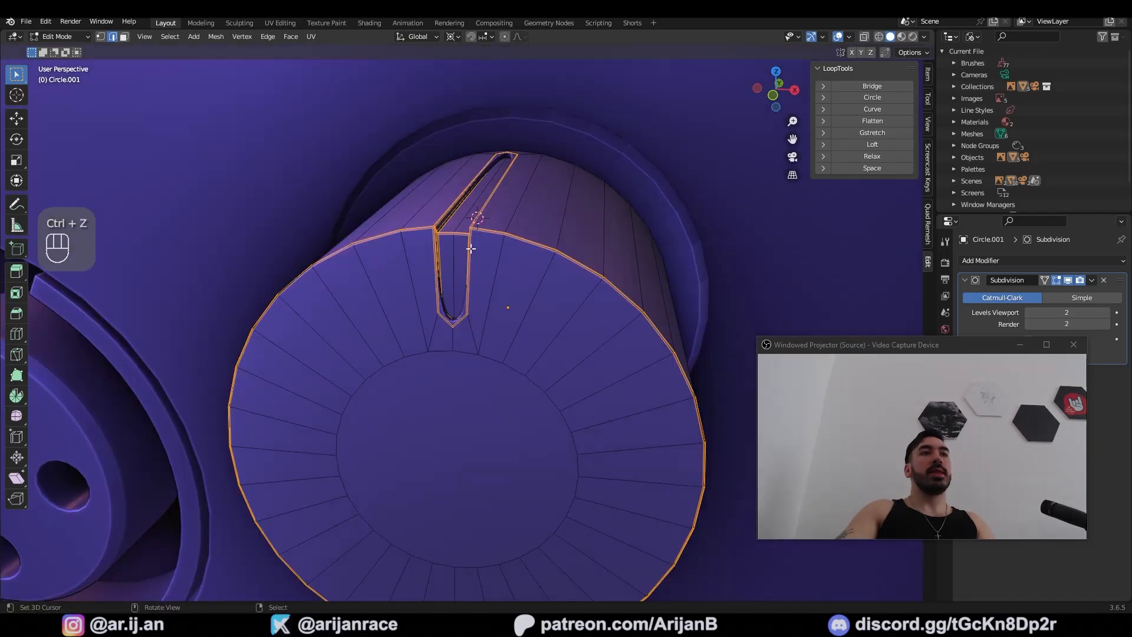
Add a supporting edge loop to the GAIN knob
key("ctrl+r")
left_click(508, 389)
left_click(560, 407)
Add a level 2 Subdivision Surface modifier to the GAIN ring around the knob
scroll(560, 407, "up", 3)
key("Tab")
key("ctrl+2")
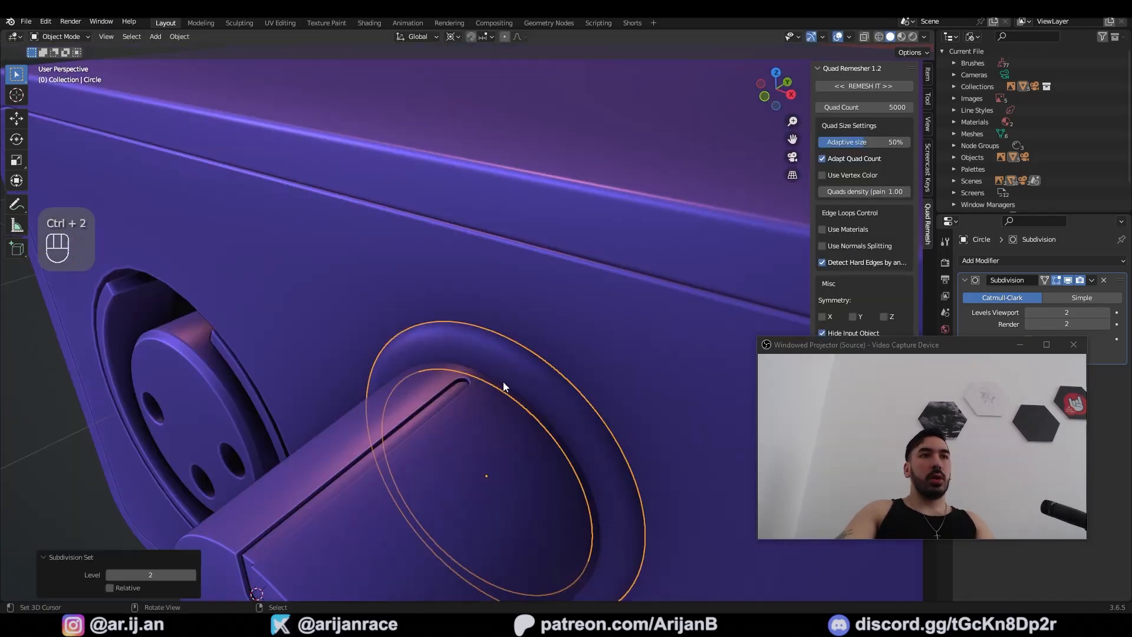
Join the GAIN knob and its surrounding ring into one object
middle_click_drag(504, 381, 454, 330)
key("z")
key("z")
right_click(454, 330)
right_click(394, 266, "shift")
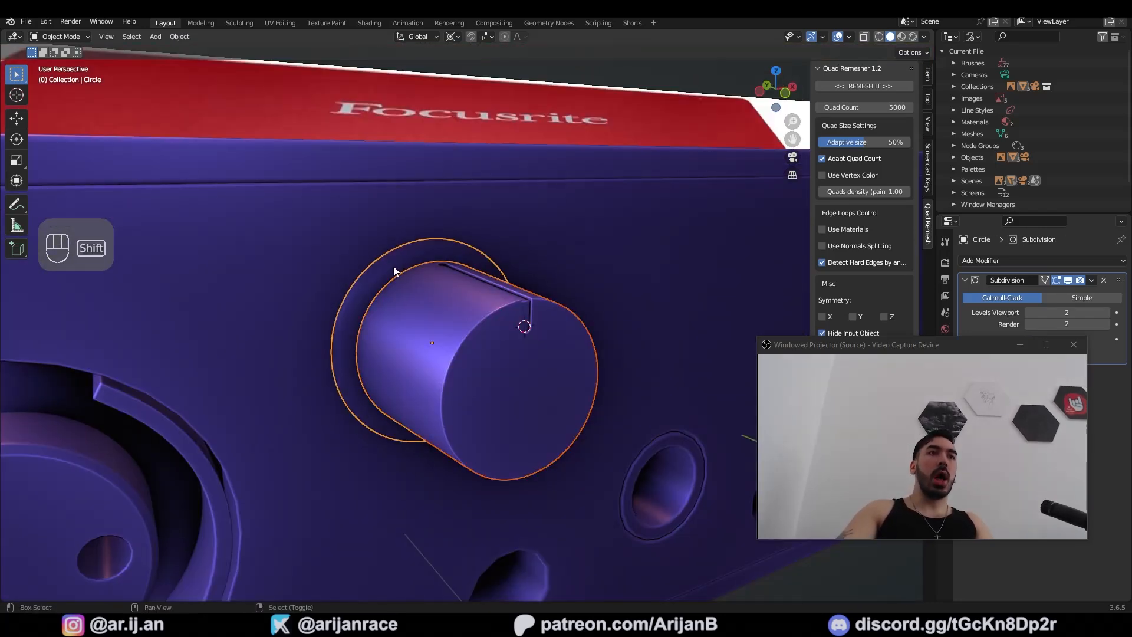
key("ctrl+j")
Duplicate the joined knob and move the copy along the X axis onto the second, red GAIN control
scroll(440, 311, "down", 3)
key("KP_1")
key("z")
key("shift+d")
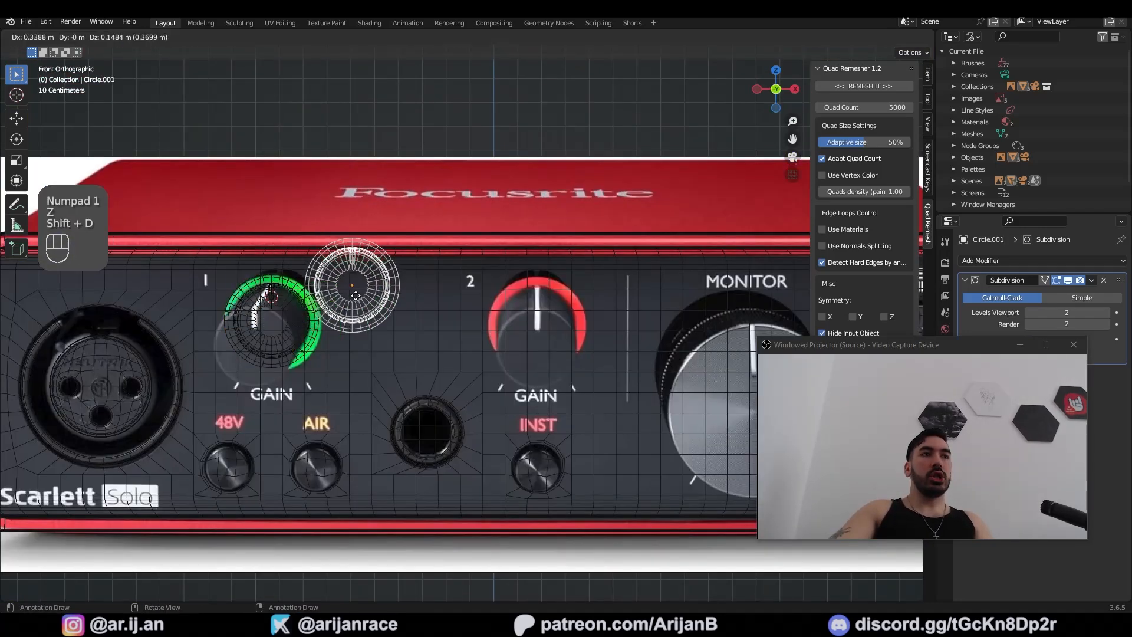
right_click(347, 311)
key("g")
key("y")
key("x")
left_click(547, 357)
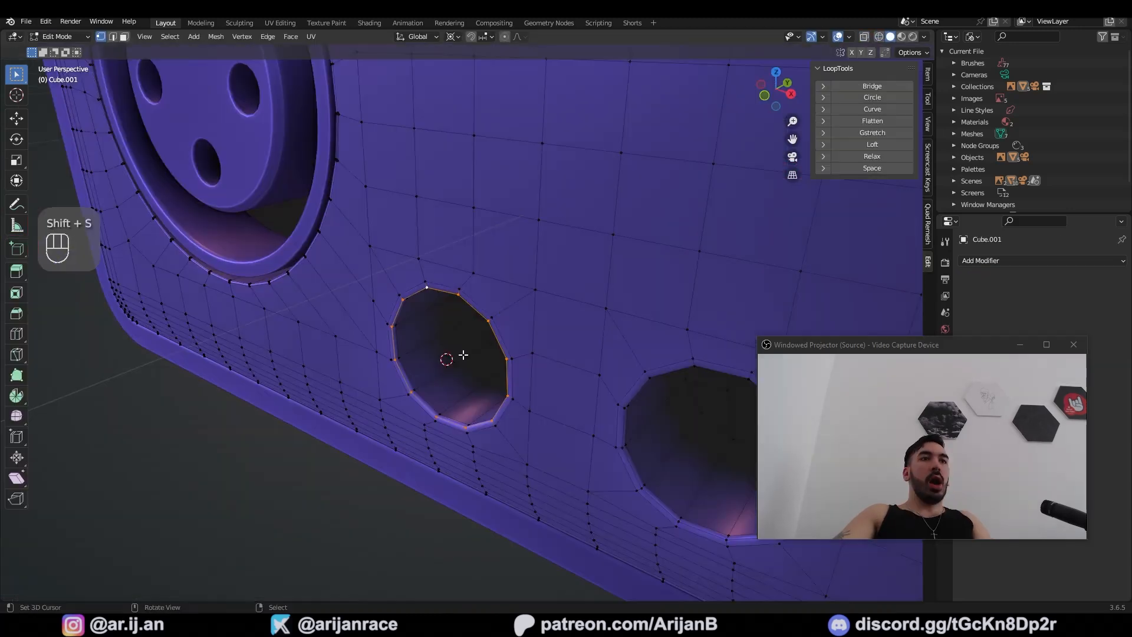
Duplicate the 48V button hole's edge loop in place, scale the copy slightly and separate it into its own object
middle_click_drag(463, 355, 476, 349)
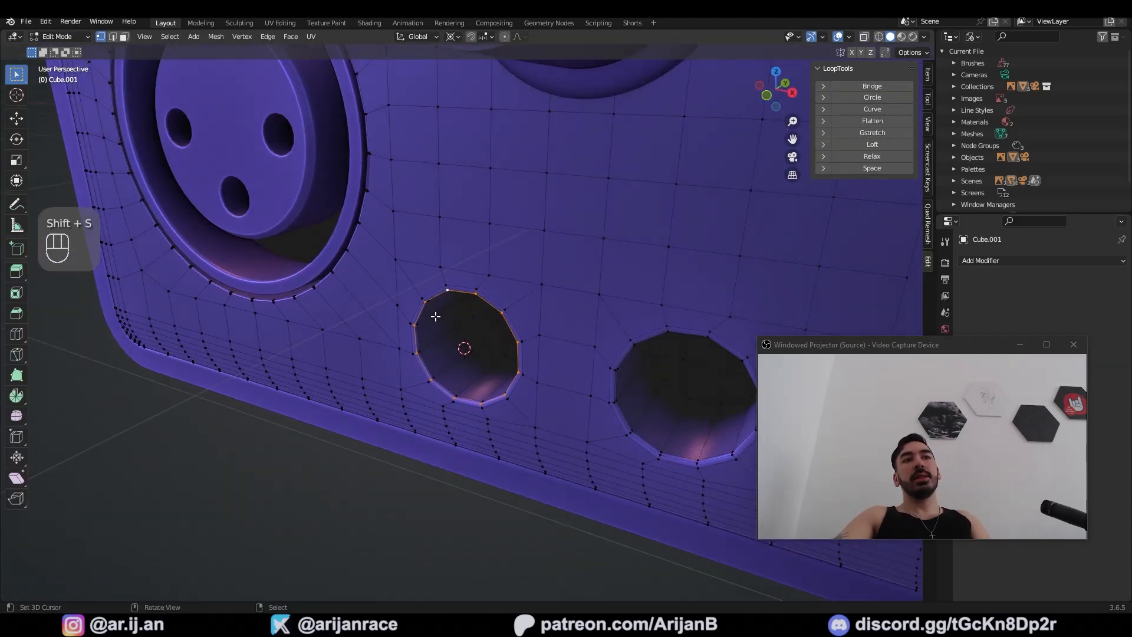
scroll(455, 308, "down", 4)
scroll(508, 360, "up", 6)
key("shift+d")
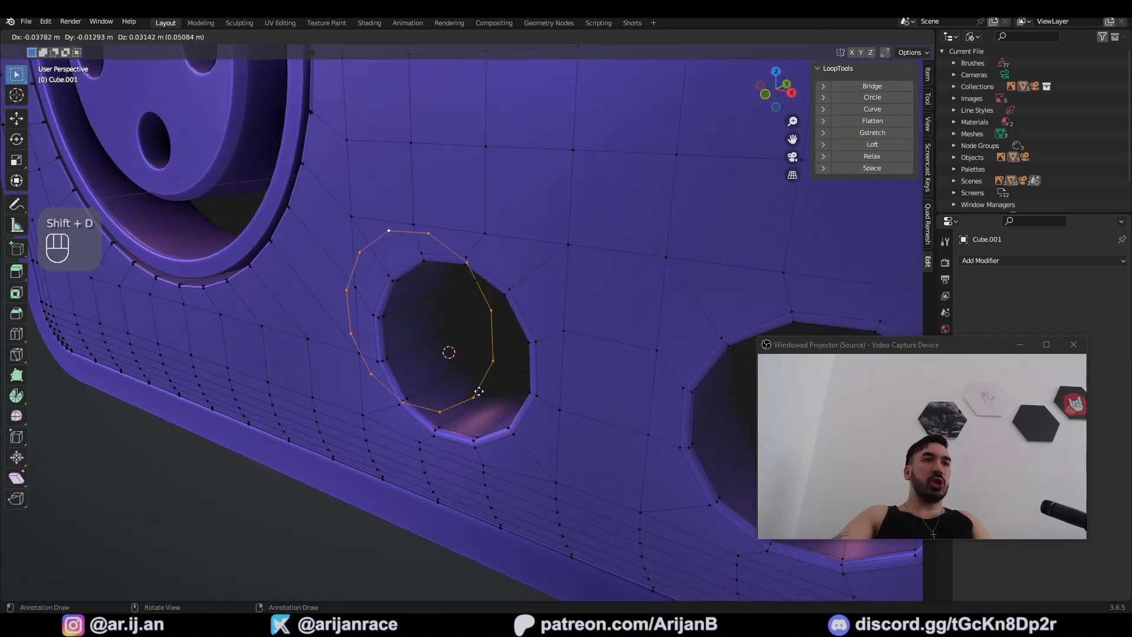
right_click(525, 400)
key("s")
left_click(562, 418)
key("f")
key("p")
left_click(570, 386)
Select the separated 48V button outline and move it into the hole along the Y axis by about 0.026 m
key("Tab")
left_click(456, 320)
middle_click_drag(456, 321, 454, 344)
key("g")
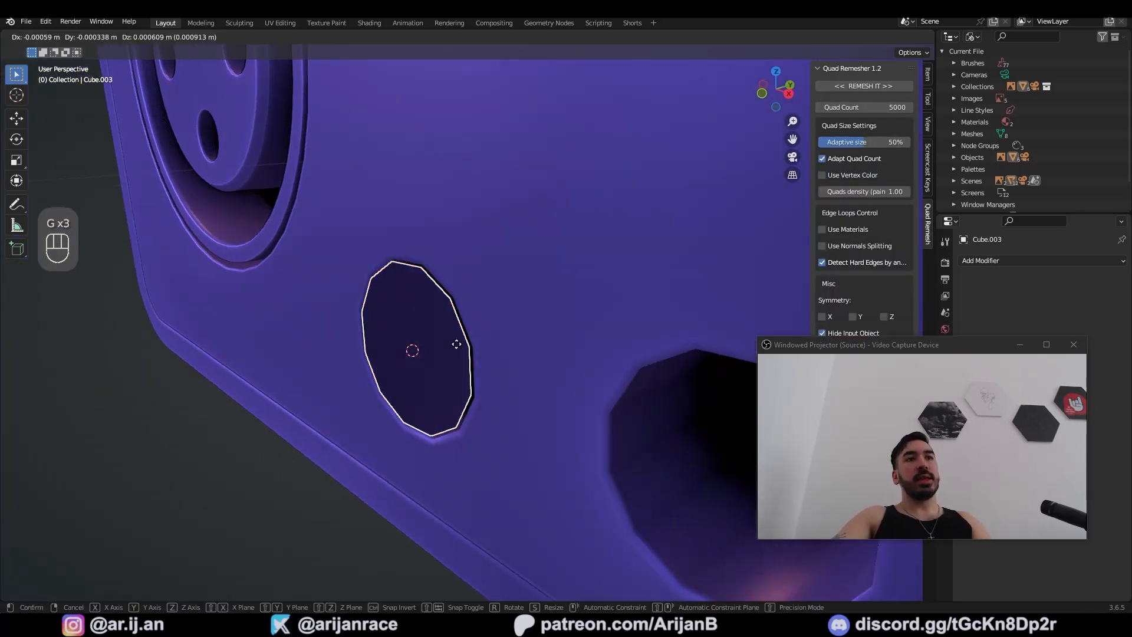
middle_click(453, 345)
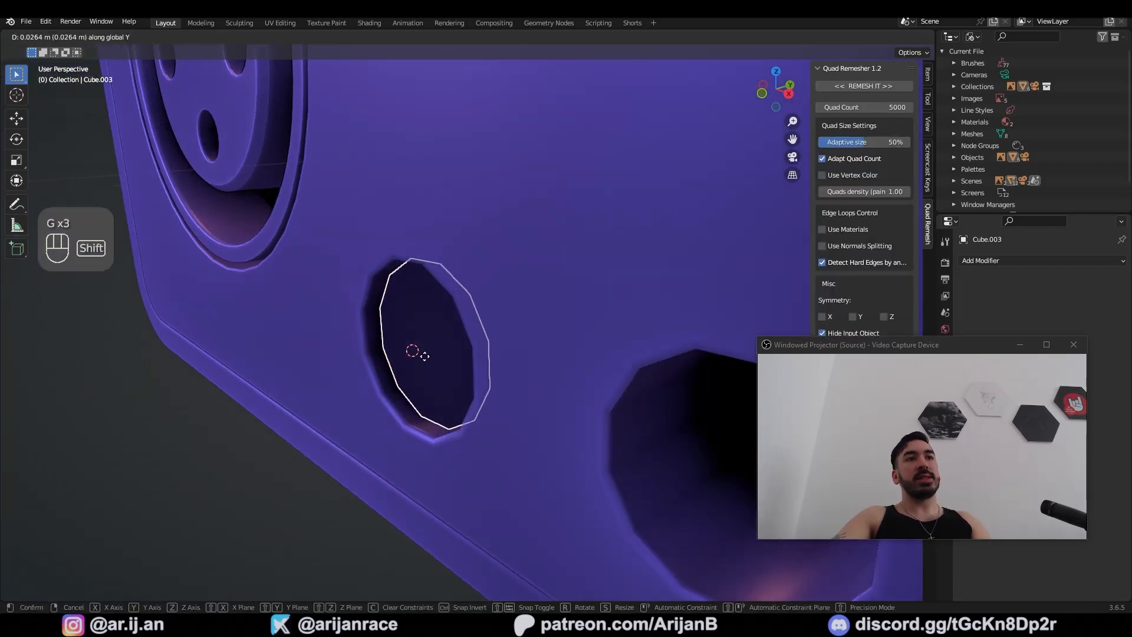
Fill the 48V button outline, recalculate its normals and extrude the face outward by about 0.096 m
key("Tab")
key("a")
key("f")
key("shift+n")
key("e")
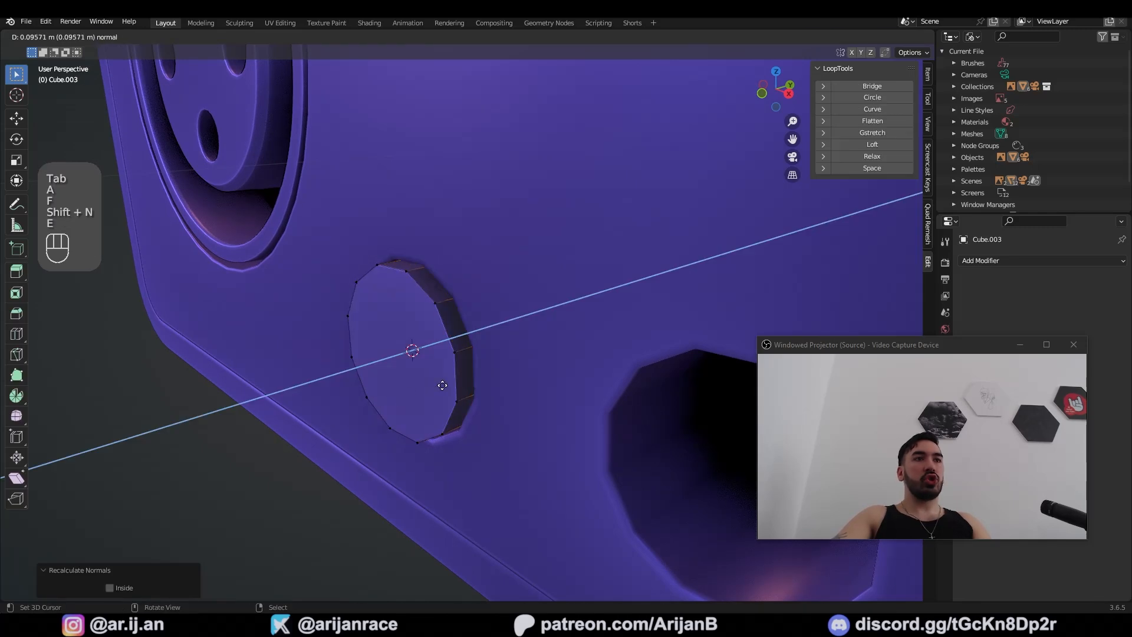
left_click(442, 385)
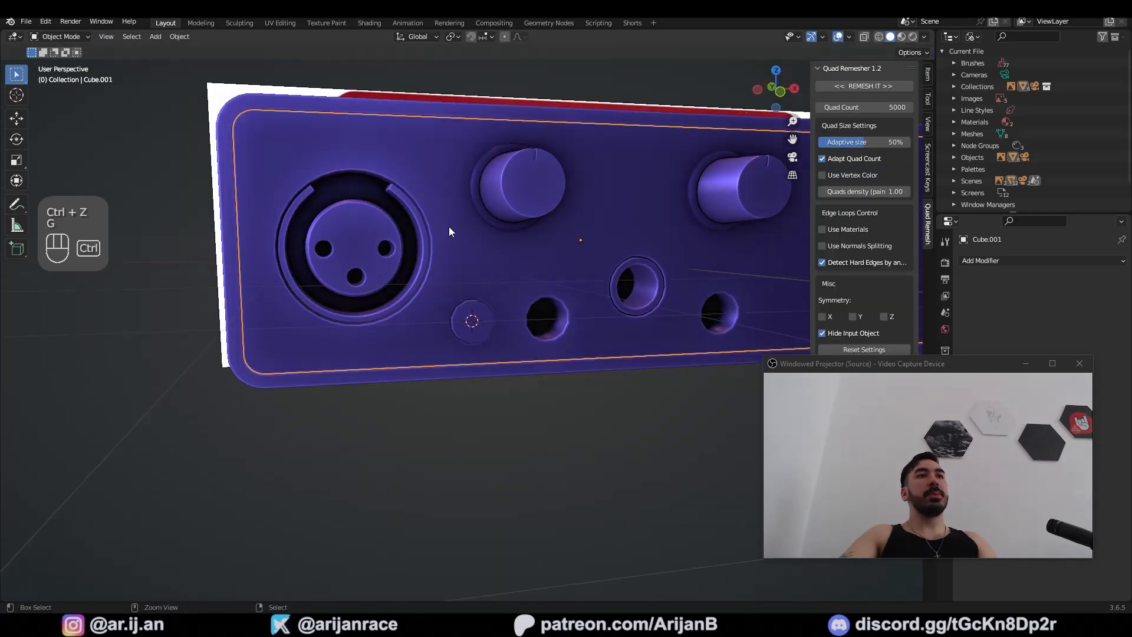
Add level 1 Subdivision Surface modifiers to the front panel and the 48V button
key("ctrl+1")
scroll(582, 337, "up", 8)
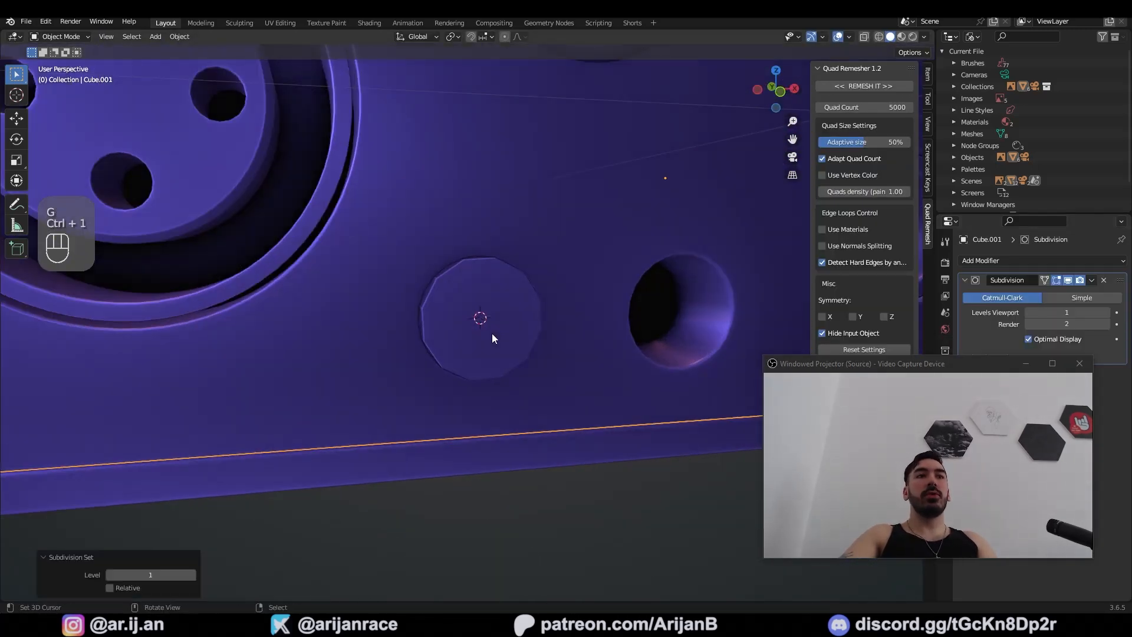
left_click(409, 377)
Delete the rear face of the 48V button
key("Tab")
key("1")
key("z")
key("x")
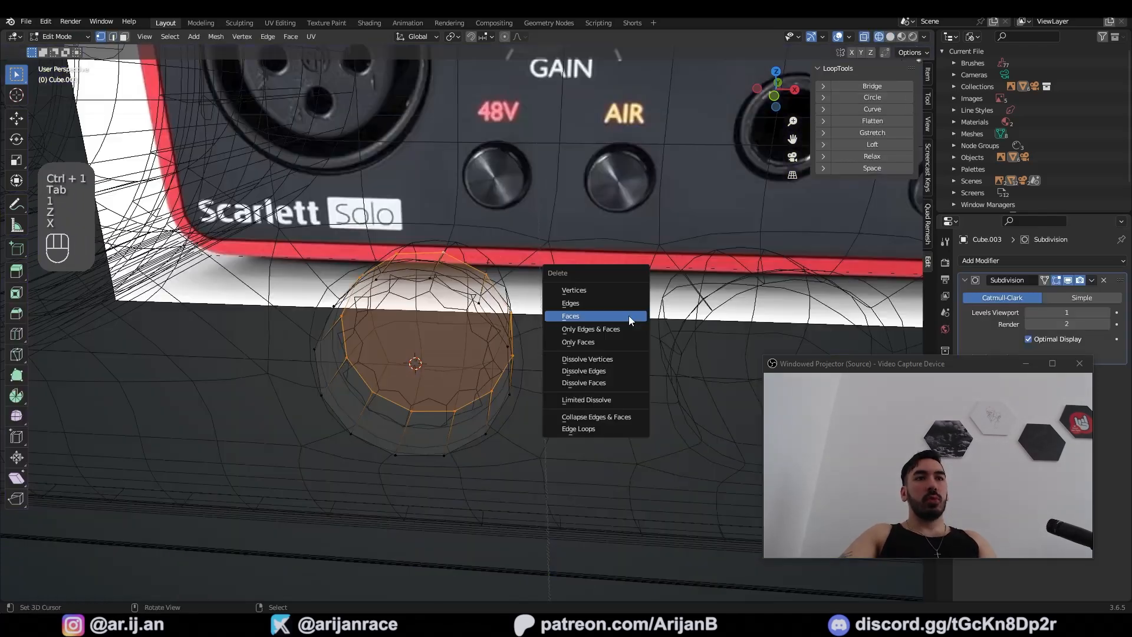
left_click(629, 316)
key("z")
Bevel the 48V button's front edge loop with two segments and a width of about 0.0065 m
middle_click_drag(445, 305, 443, 310)
key("2")
scroll(467, 323, "up", 4)
left_click(511, 378, "alt")
key("f")
key("ctrl+b")
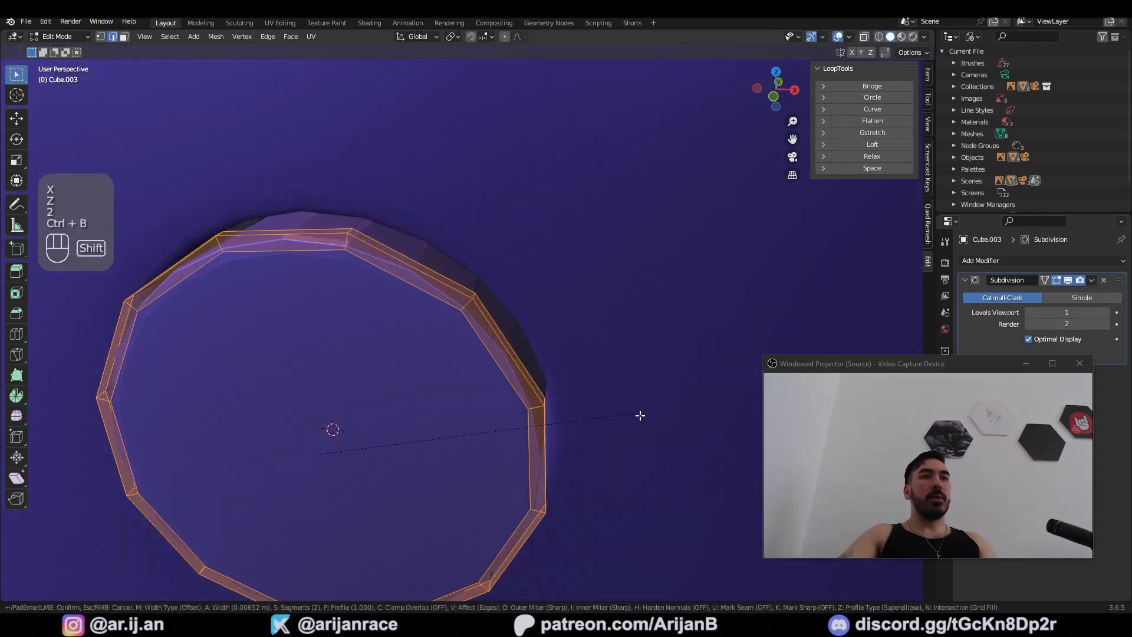
left_click(629, 412)
Replace the 48V button's front face with a grid fill and shade the button smooth
middle_click_drag(451, 370, 504, 359)
key("3")
key("x")
left_click(568, 367)
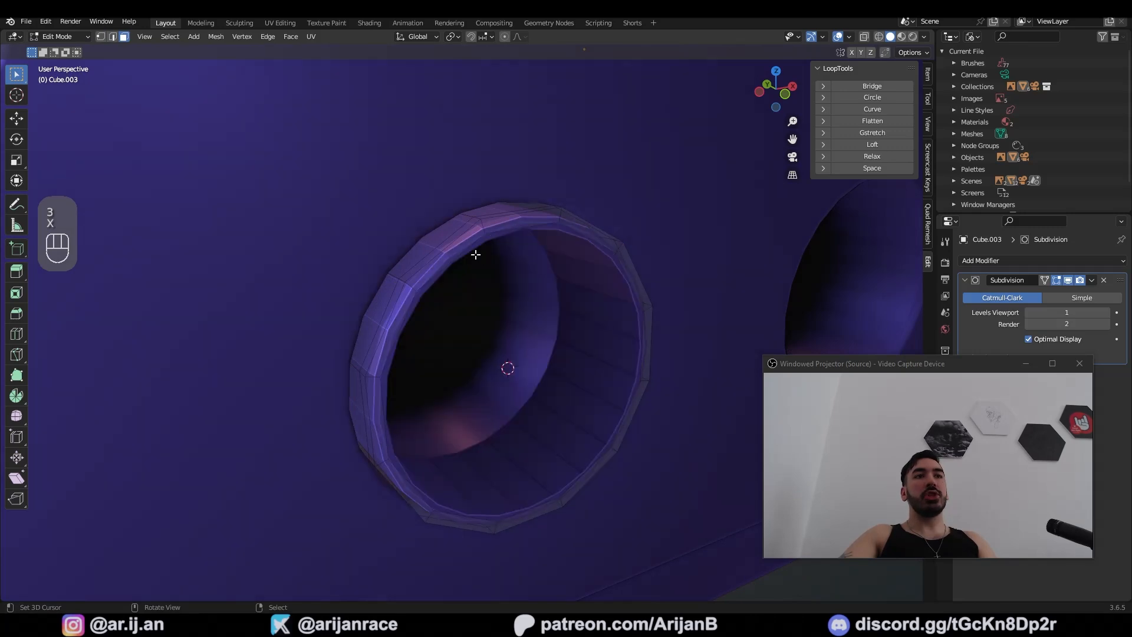
key("1")
left_click(466, 244, "alt")
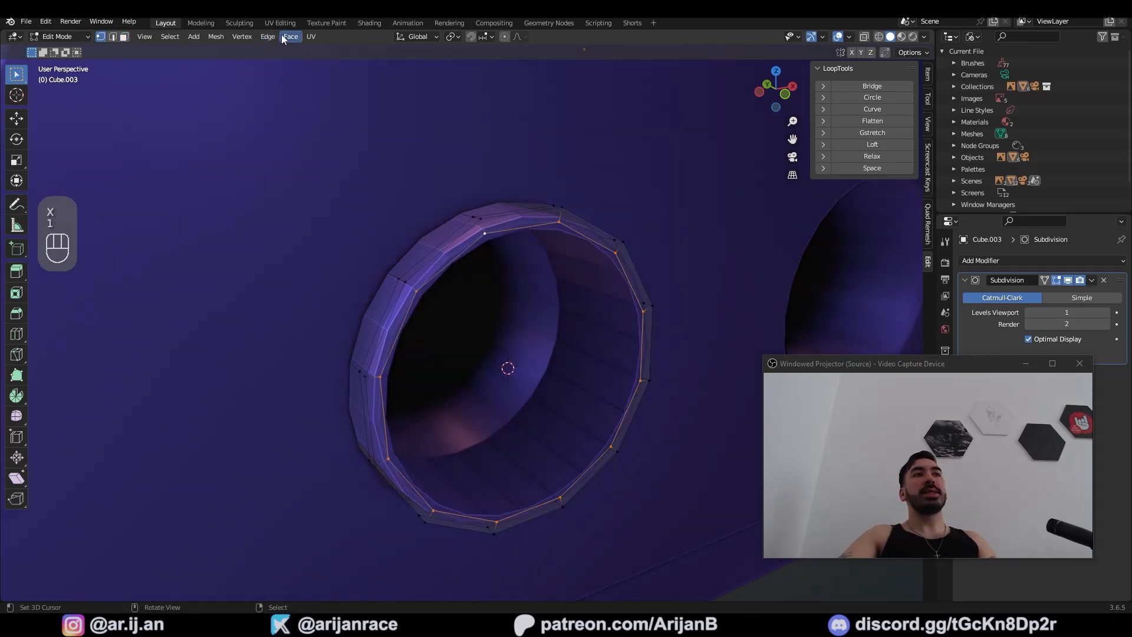
left_click(289, 36)
left_click(324, 168)
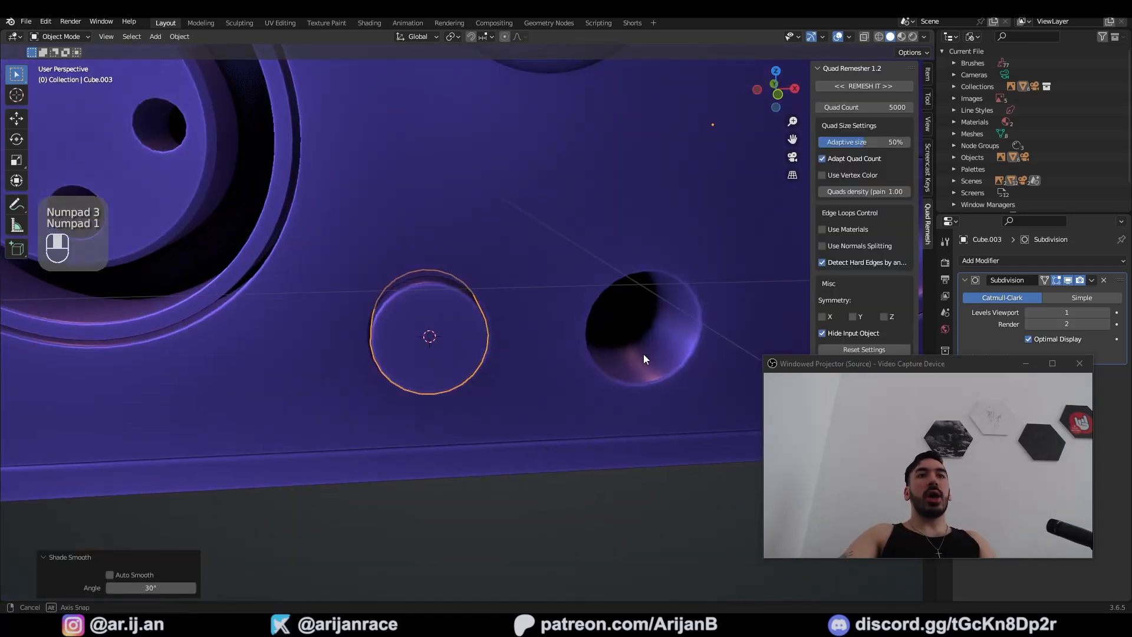
middle_click_drag(644, 358, 613, 325)
scroll(583, 292, "down", 5)
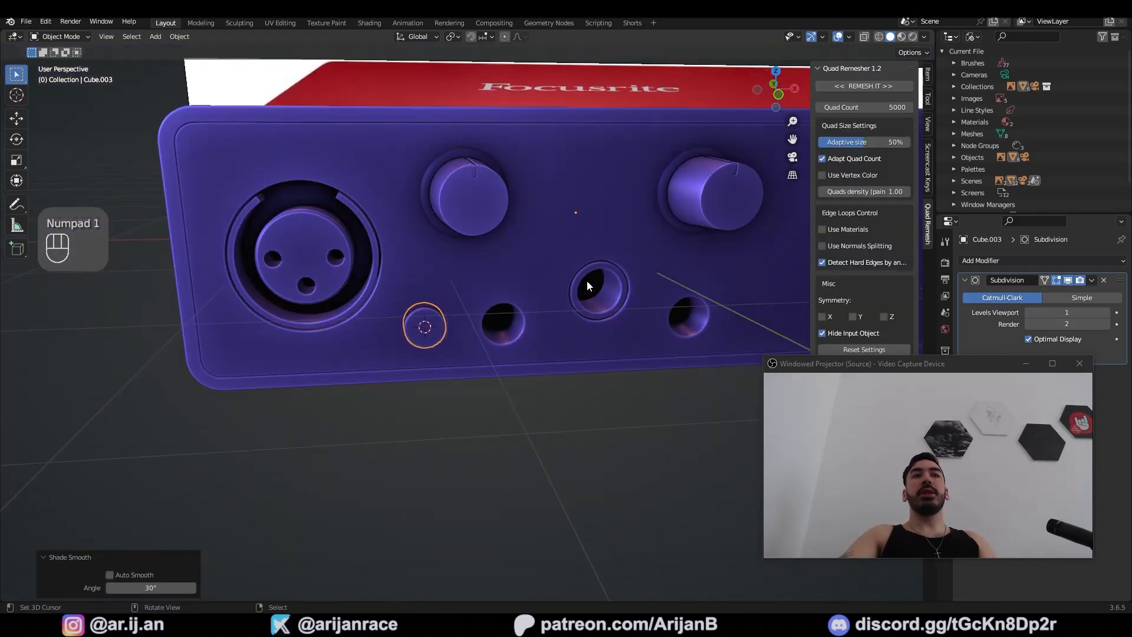
Snap the 3D cursor to the 48V hole's edge loop and set the button's origin to the cursor
scroll(491, 321, "up", 8)
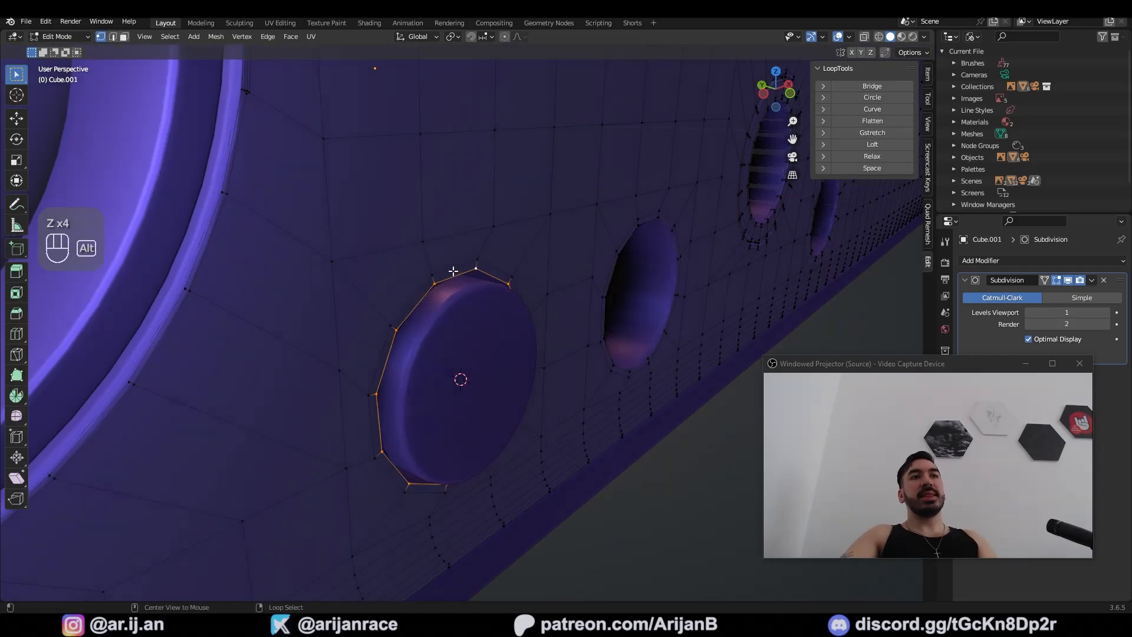
key("g")
left_click(470, 288)
key("z")
key("shift+s")
key("shift+s")
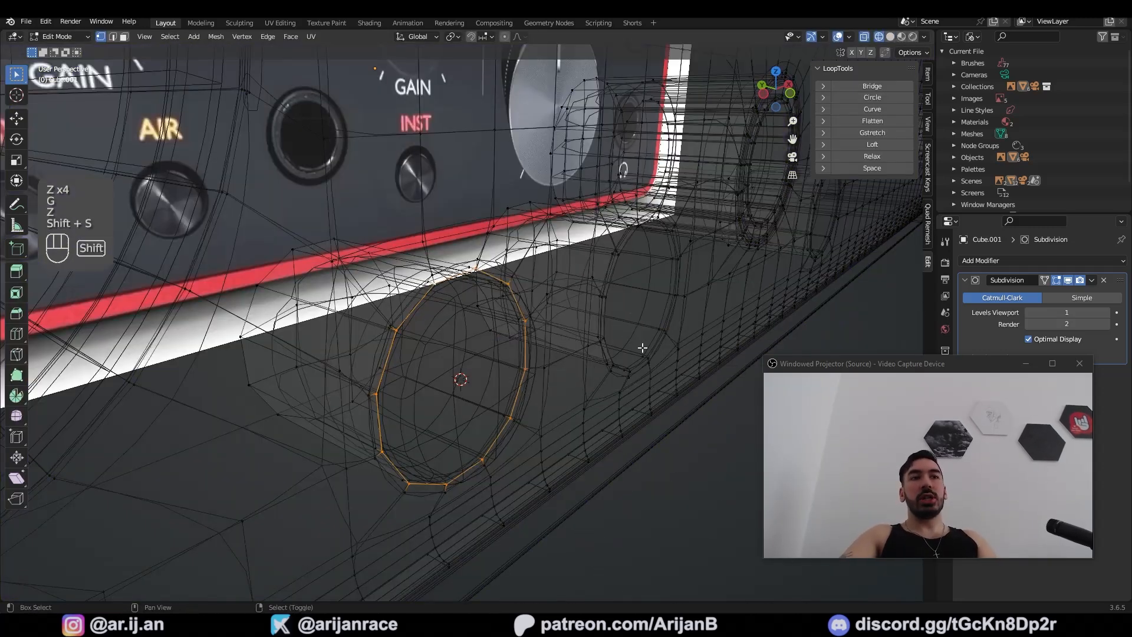
left_click(638, 440)
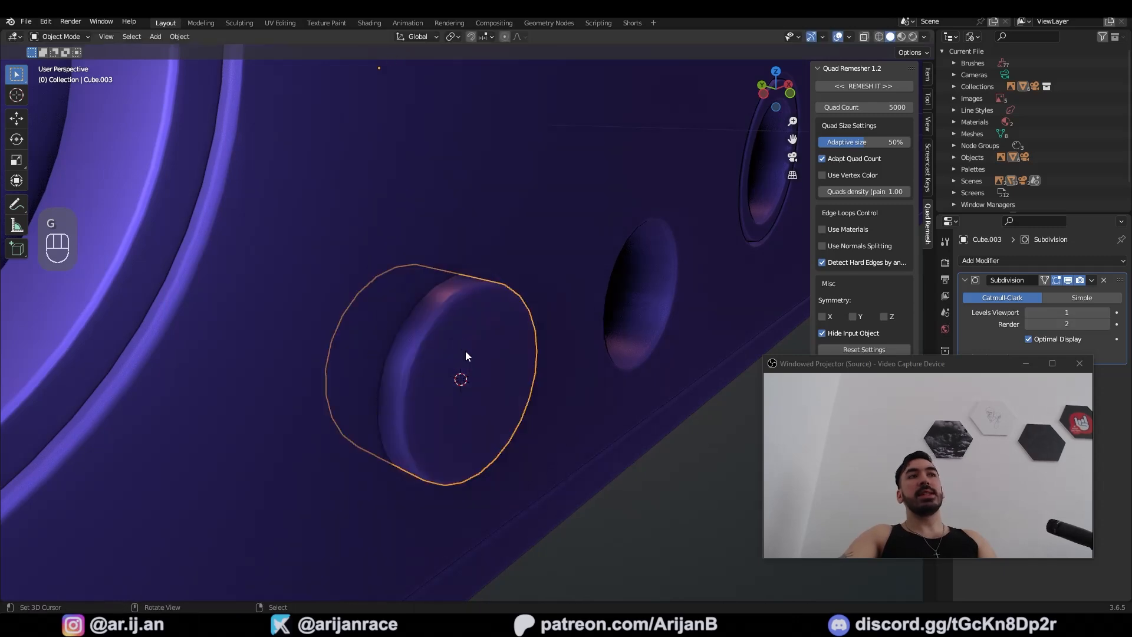
left_click(188, 37)
mouse_move(195, 63)
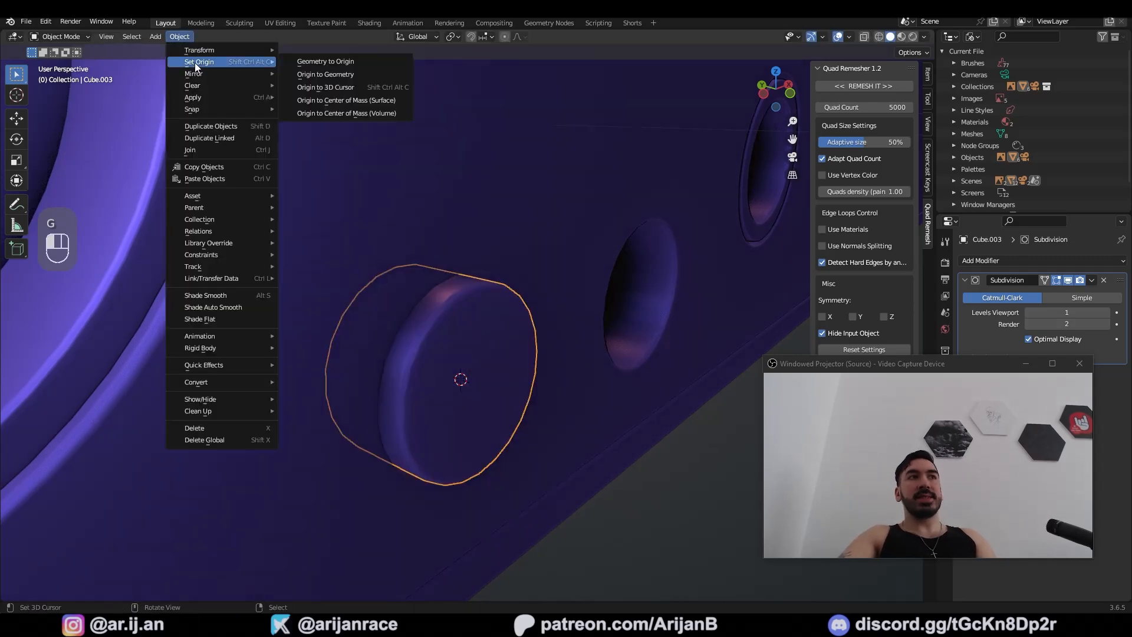
left_click(310, 87)
Snap the 3D cursor to the AIR hole's edge loop and place a duplicate of the 48V button there
middle_click_drag(361, 191, 405, 315)
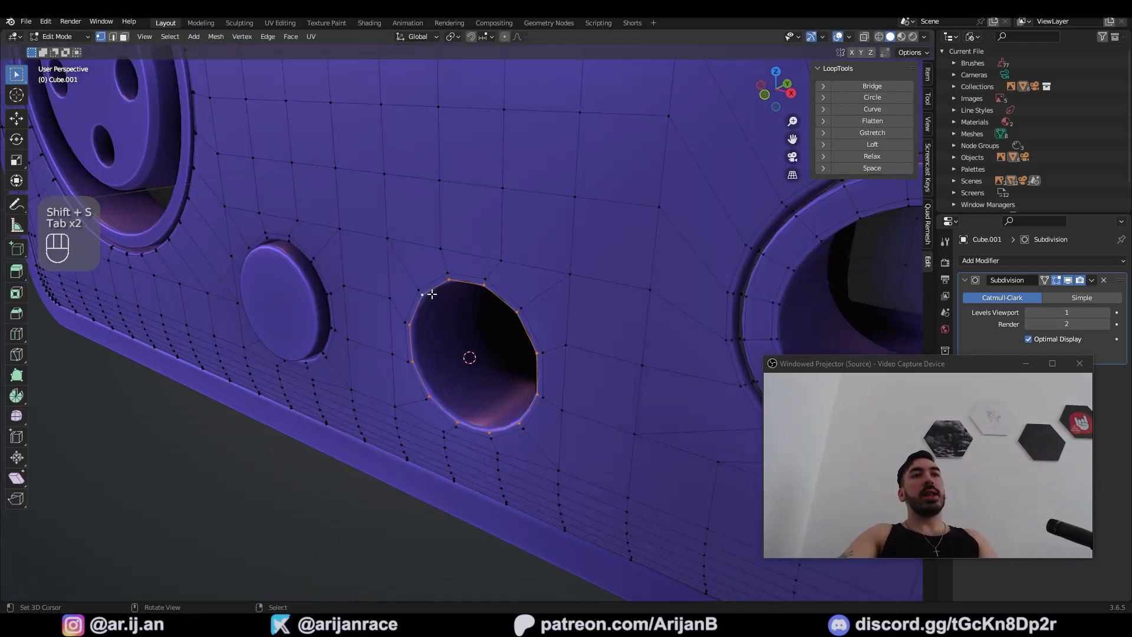
key("1")
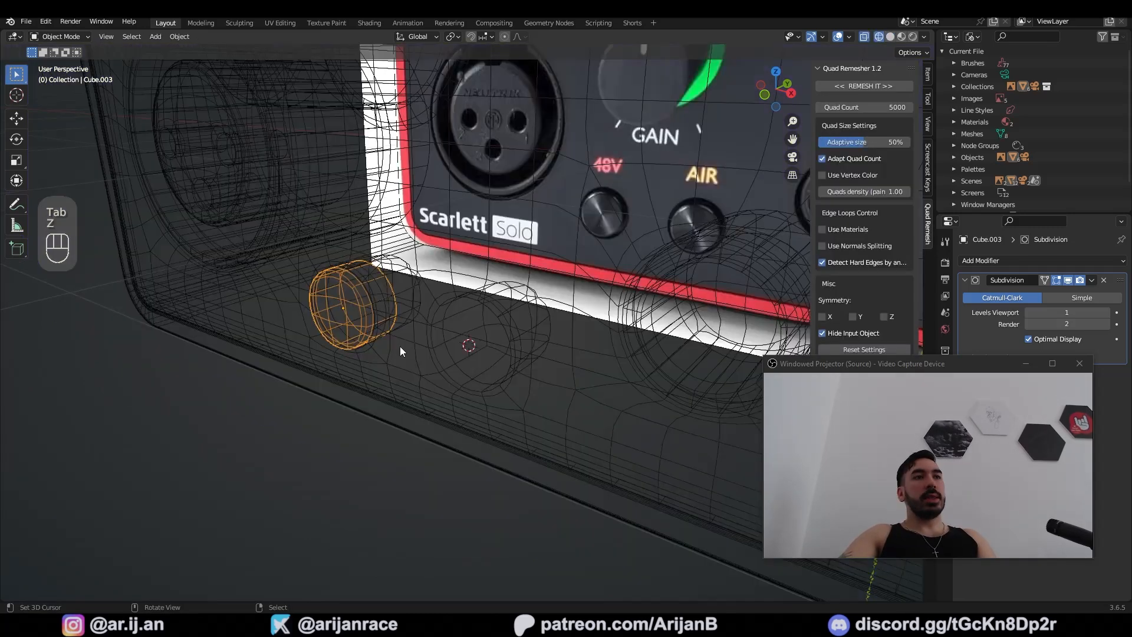
key("shift+d")
key("z")
left_click(411, 455)
key("shift+s")
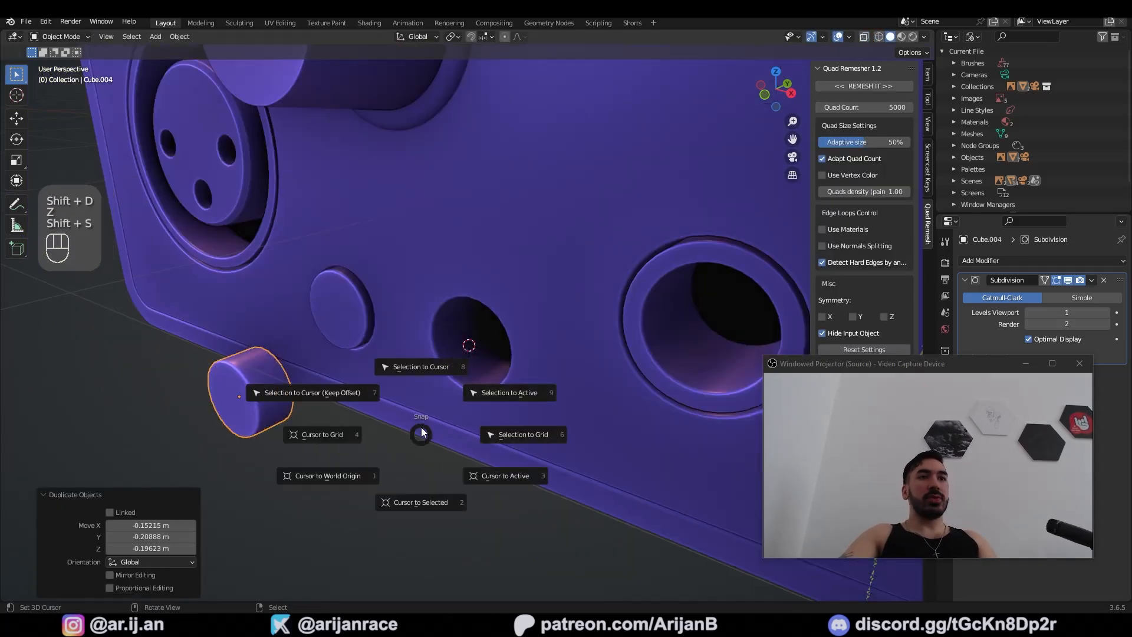
left_click(422, 372)
Place duplicates of the button in the INST and Direct Monitor holes by snapping them to the 3D cursor
scroll(425, 366, "down", 5)
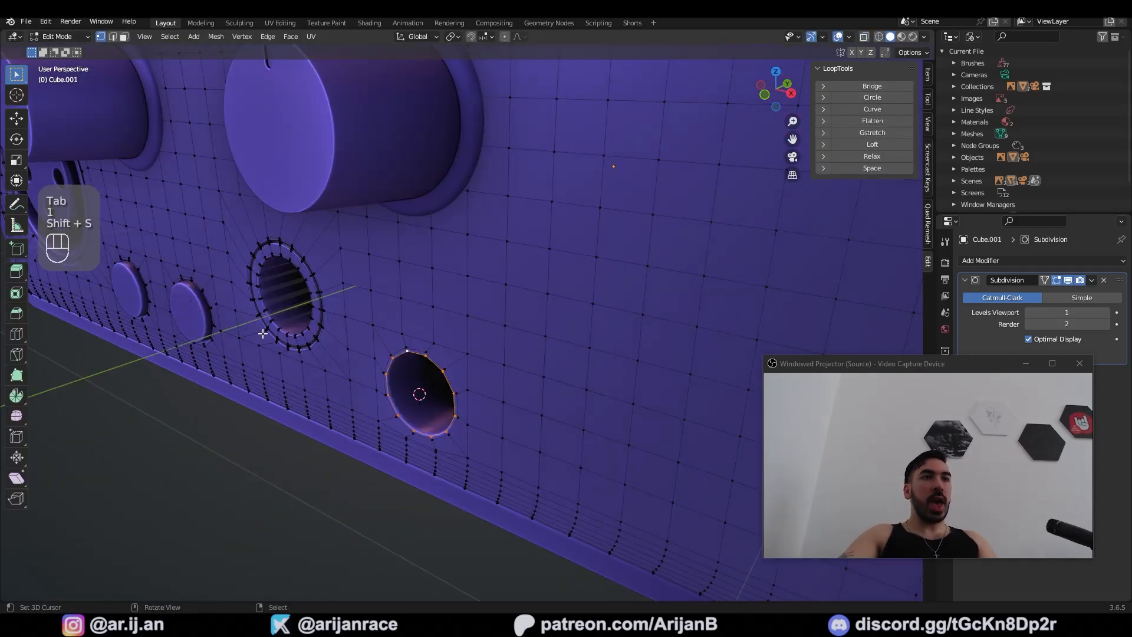
key("Tab")
right_click(192, 307)
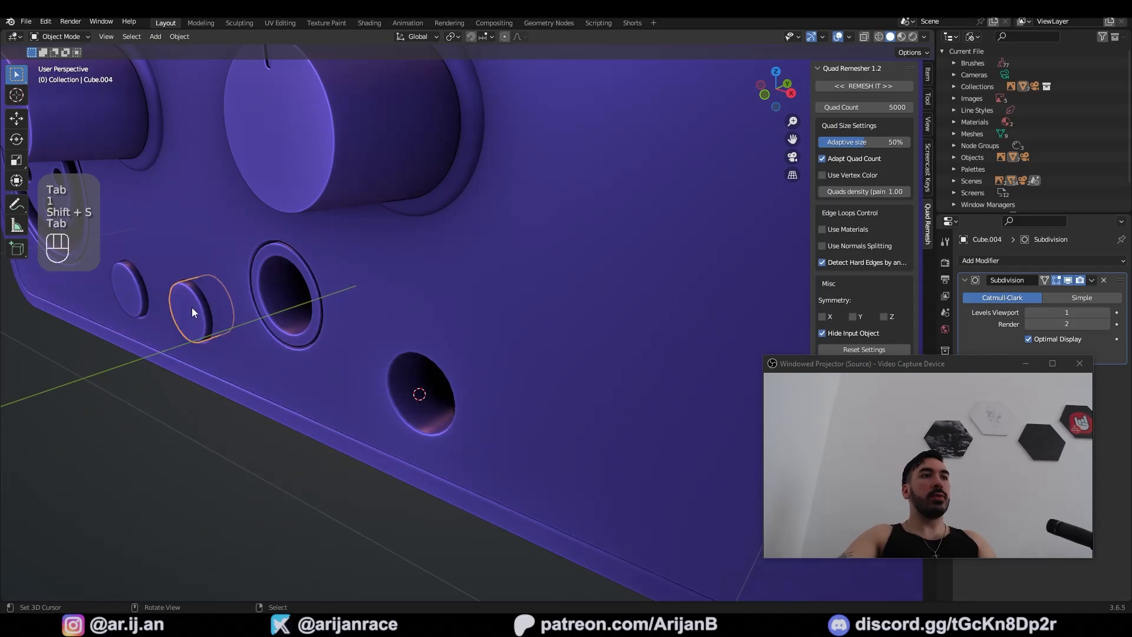
key("shift+d")
scroll(356, 418, "down", 3)
key("shift+s")
left_click(357, 366)
right_click(523, 349)
key("Tab")
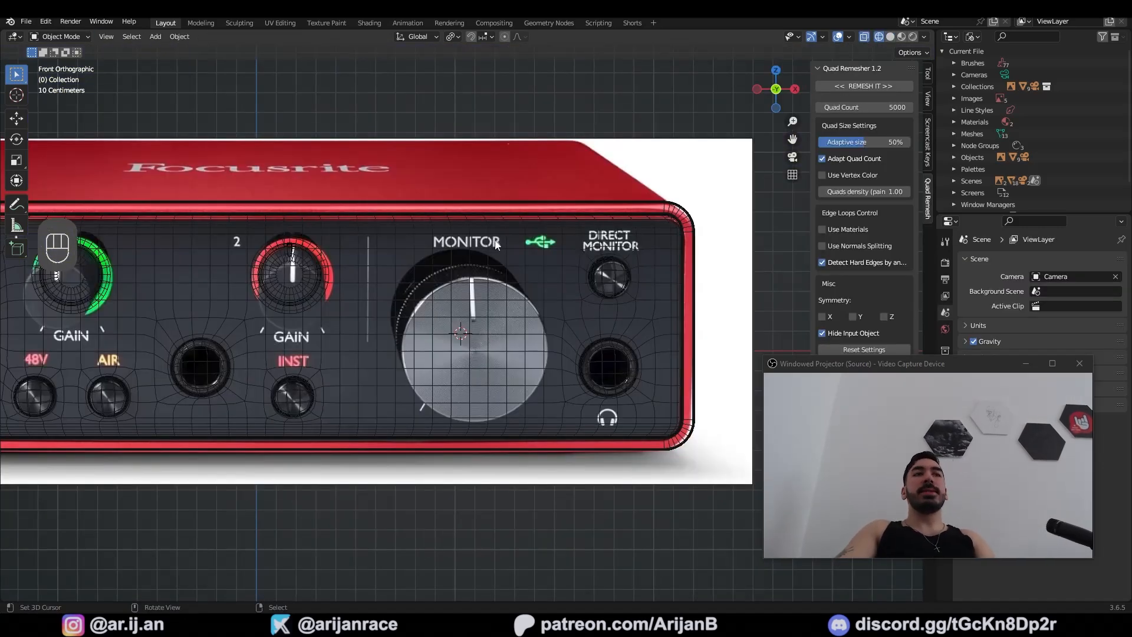
Add a mesh circle with 192 vertices at the monitor knob's position in the front view
scroll(495, 244, "up", 3)
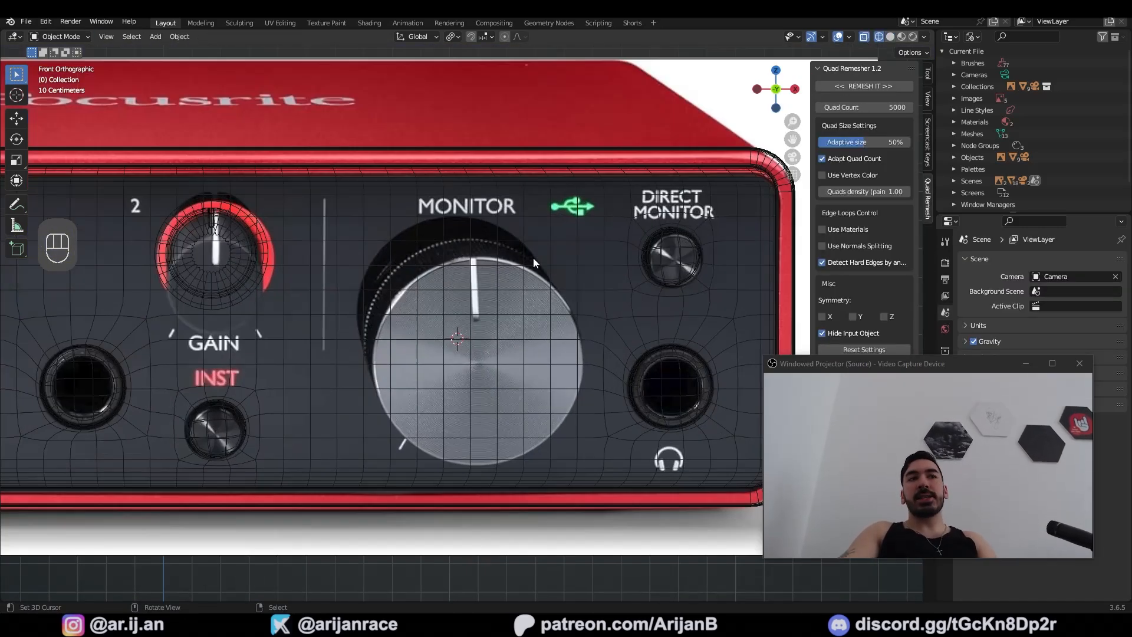
key("shift+a")
mouse_move(405, 328)
left_click(489, 367)
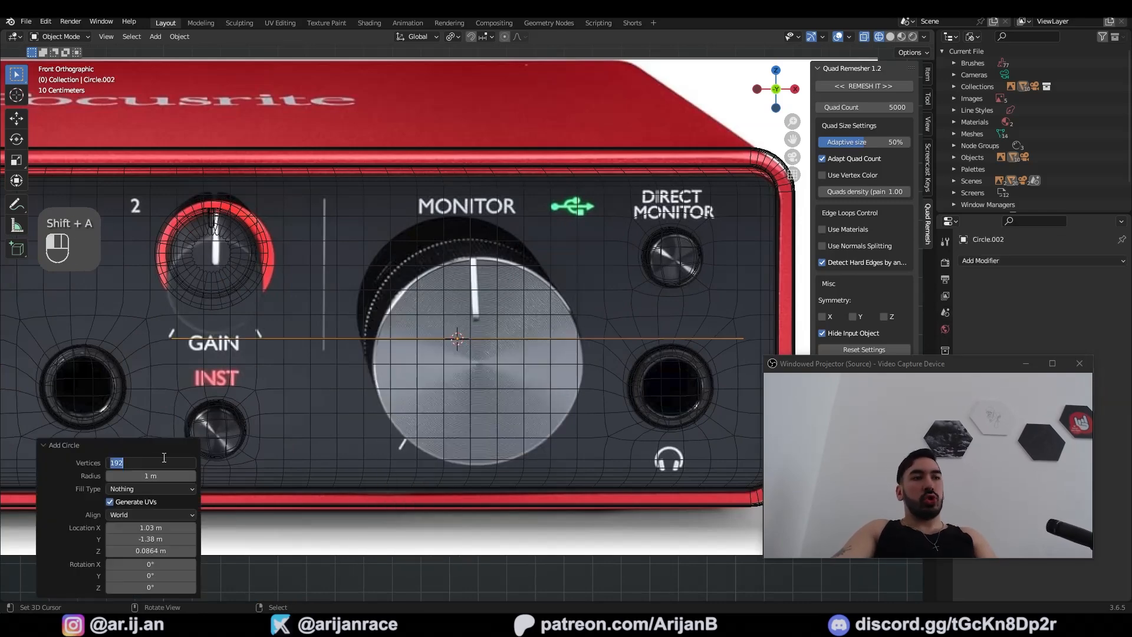
key("Return")
Rotate the circle 90° about the X axis and scale it to about 0.281 for the monitor knob
mouse_move(380, 412)
middle_mouse_down()
mouse_move(440, 418)
mouse_move(489, 402)
middle_mouse_up()
key("z")
key("Tab")
type("1rx90")
key("Return")
middle_click_drag(567, 398, 613, 413)
scroll(610, 448, "up", 2)
key("s")
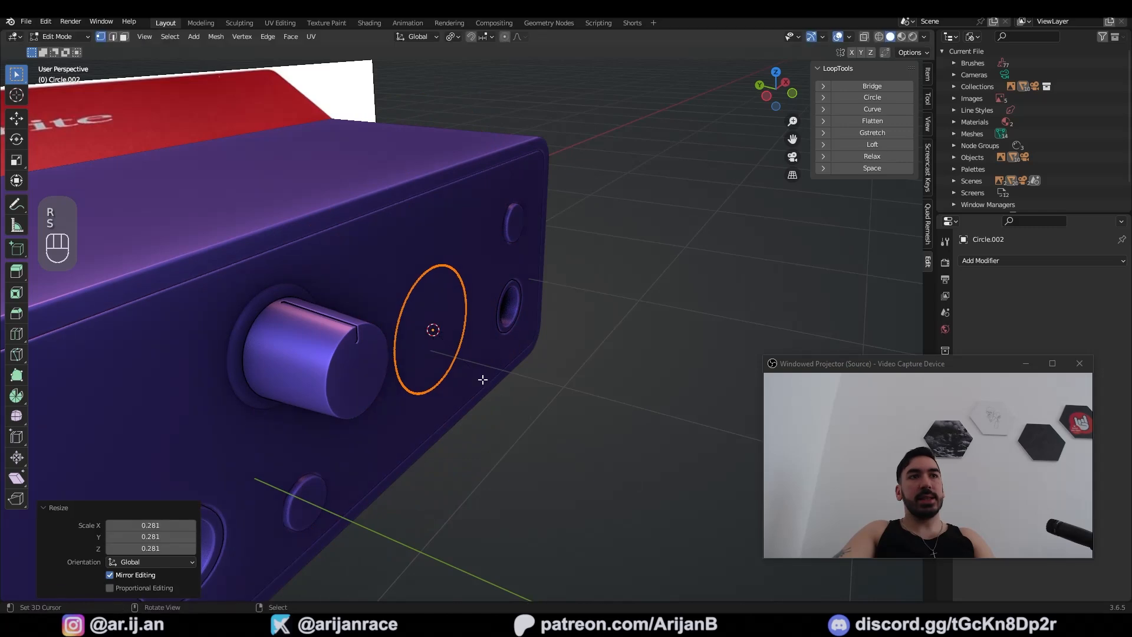
left_click(472, 366)
Fill the monitor knob's circle and extrude the face outward from the front panel
middle_click_drag(472, 366, 483, 366)
scroll(448, 363, "up", 3)
key("f")
key("e")
left_click(525, 369)
scroll(472, 307, "up", 3)
Select the ring of side faces around the monitor knob and apply Checker Deselect to keep every second one
key("3")
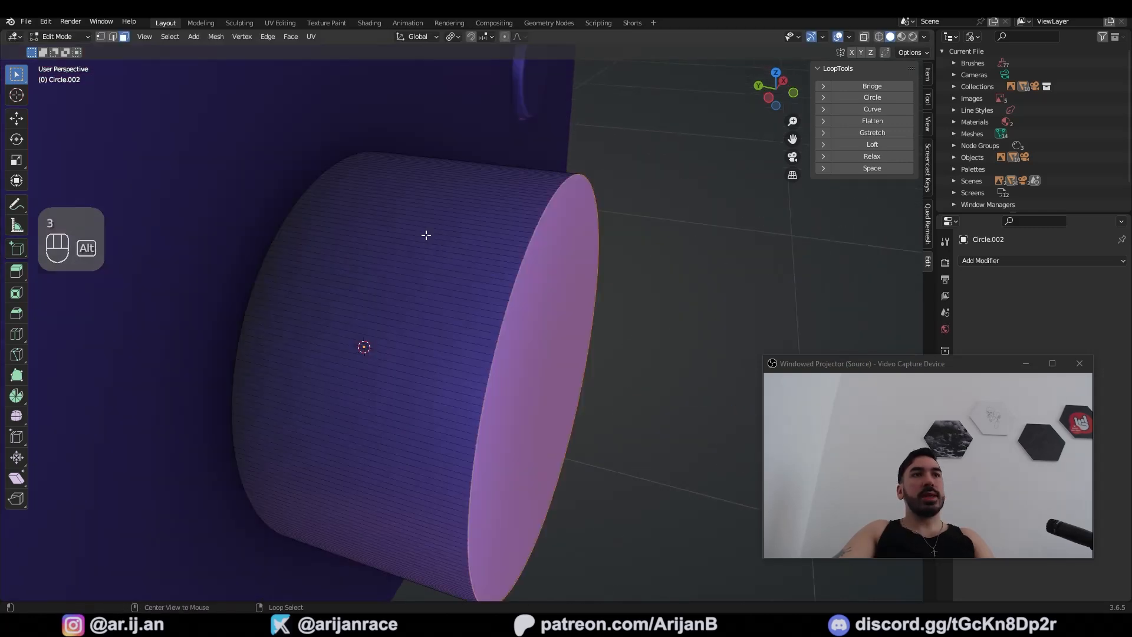
right_click(448, 192, "alt")
key("z")
scroll(412, 265, "down", 2)
middle_click_drag(443, 288, 463, 277)
scroll(477, 289, "up", 2)
key("z")
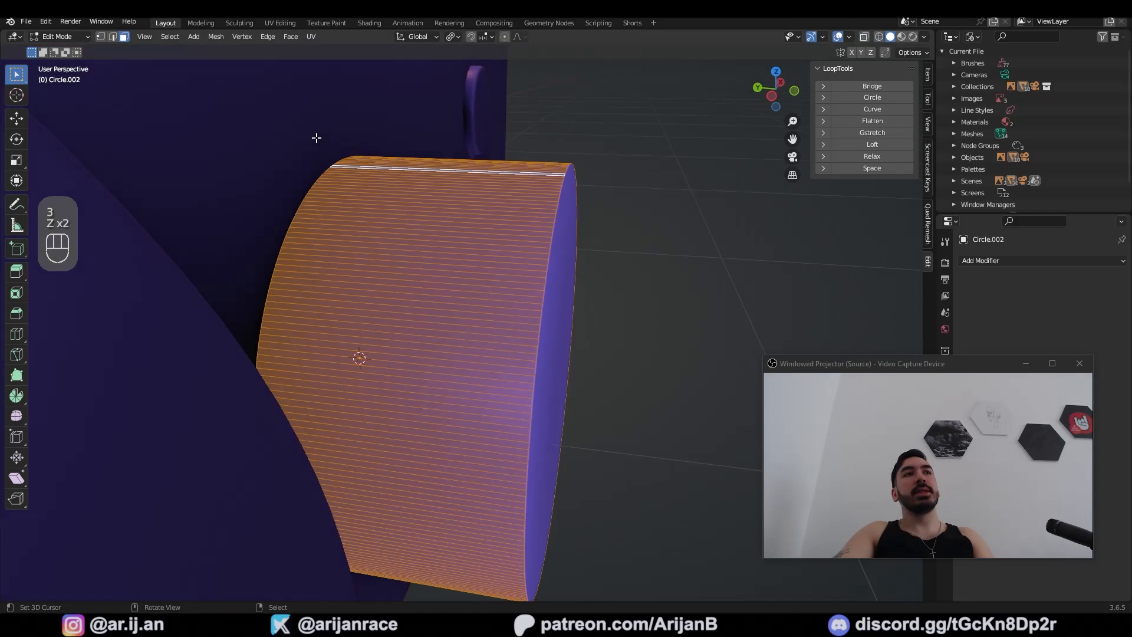
left_click(171, 37)
left_click(204, 143)
Scale the alternating side faces about their individual origins to about 1.5, excluding the Y axis
middle_click_drag(566, 330, 613, 319)
scroll(613, 318, "up", 2)
left_click(452, 36)
left_click(468, 78)
left_click(453, 36)
left_click(467, 76)
scroll(476, 162, "up", 2)
middle_click_drag(482, 281, 465, 339)
key("s")
key("s")
key("shift+y")
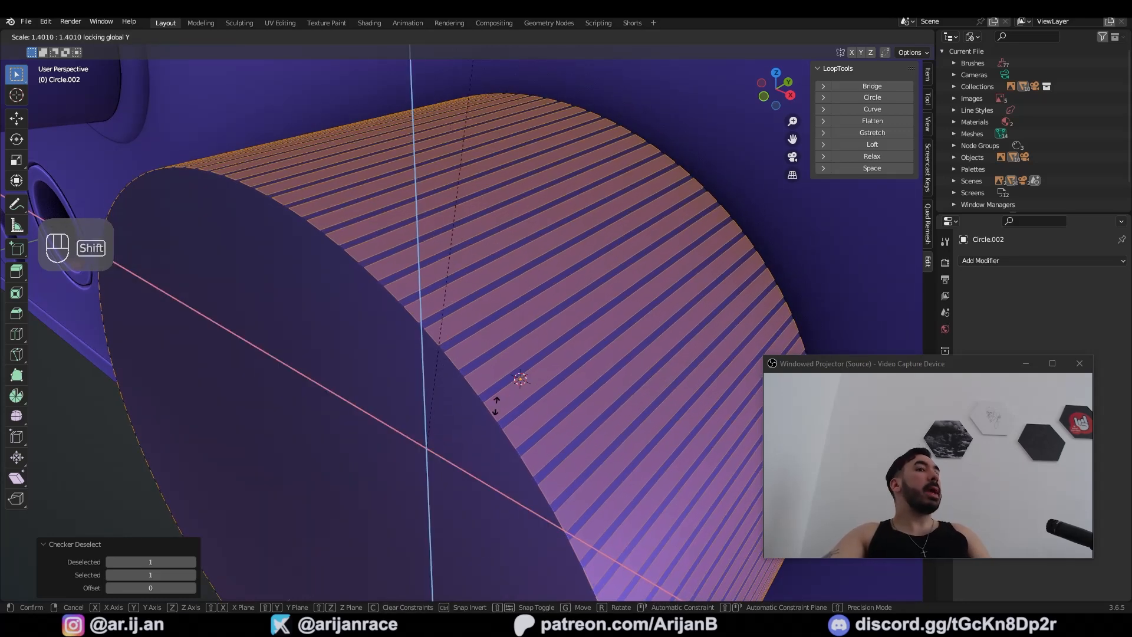
left_click(554, 321)
Inset the selected side faces by about 0.0014 m and extrude them slightly along their normals
middle_click_drag(555, 322, 413, 496)
key("i")
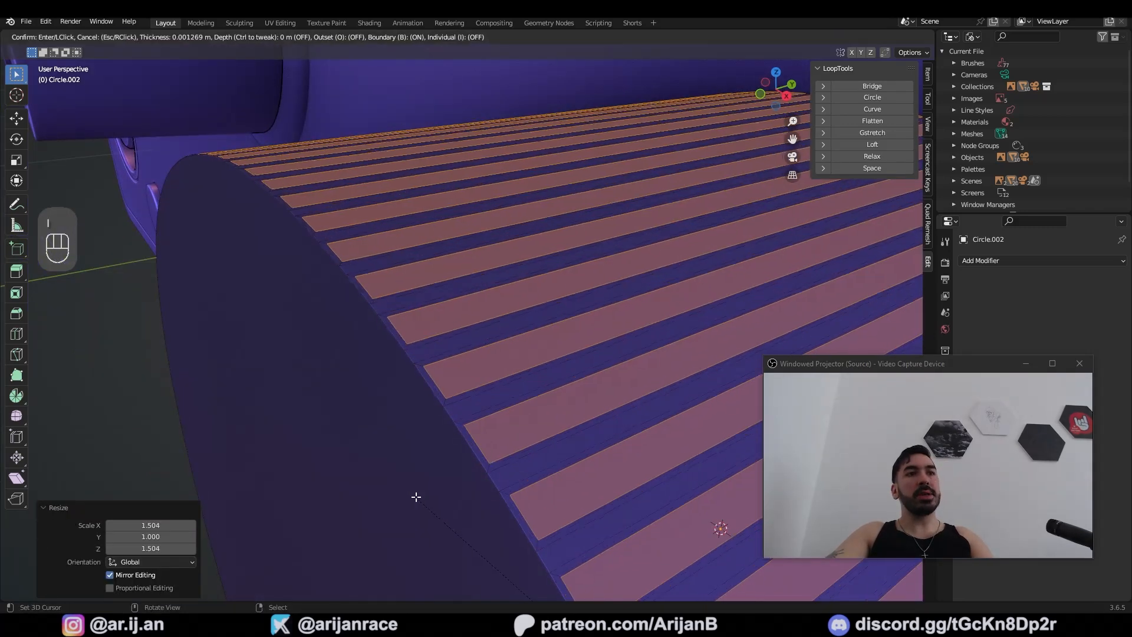
left_click(425, 505)
key("e")
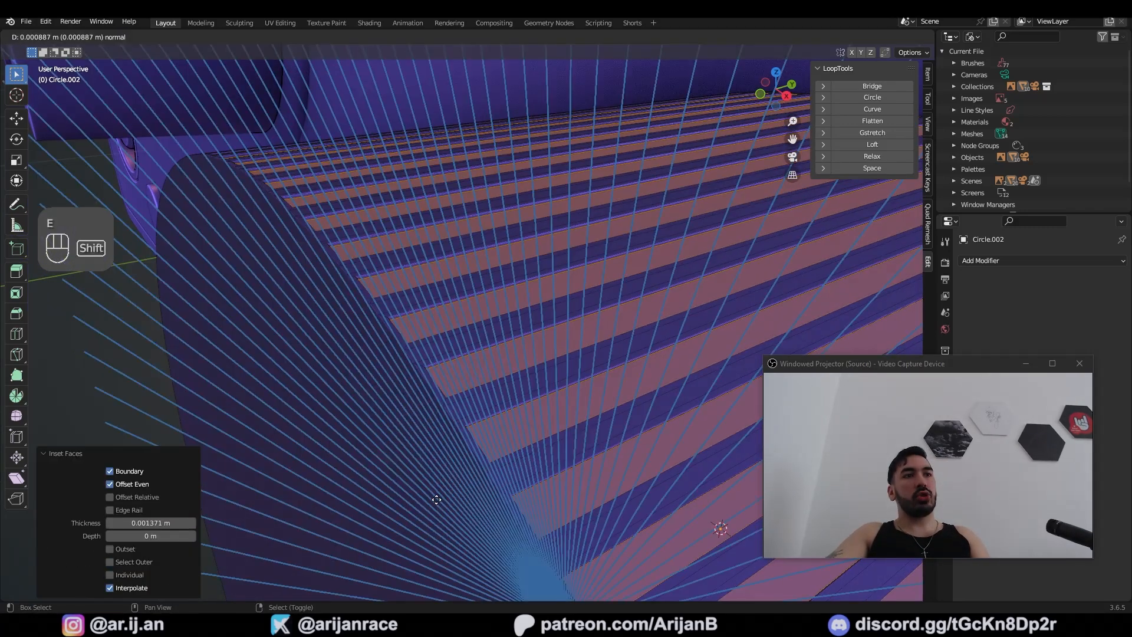
left_click(417, 530)
Narrow the extruded faces and adjust their depth with Shrink/Fatten to shape the knob's grip strips
key("s")
middle_click_drag(418, 530, 473, 435)
left_click(390, 495)
key("alt+s")
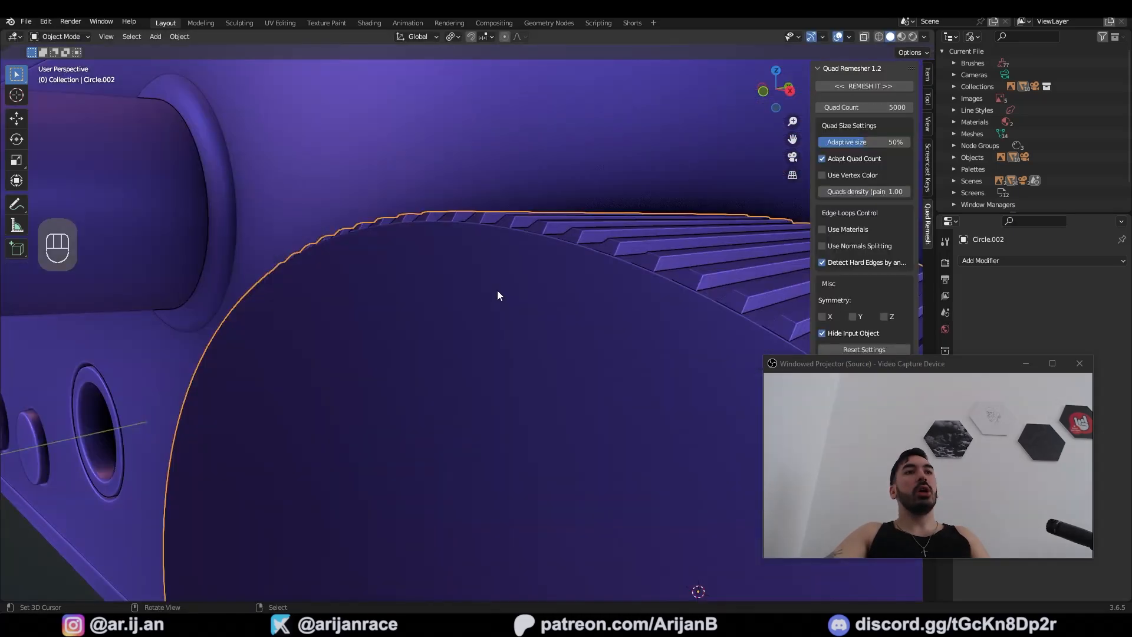
key("Tab")
scroll(591, 263, "down", 1)
key("Tab")
middle_click_drag(344, 331, 440, 345)
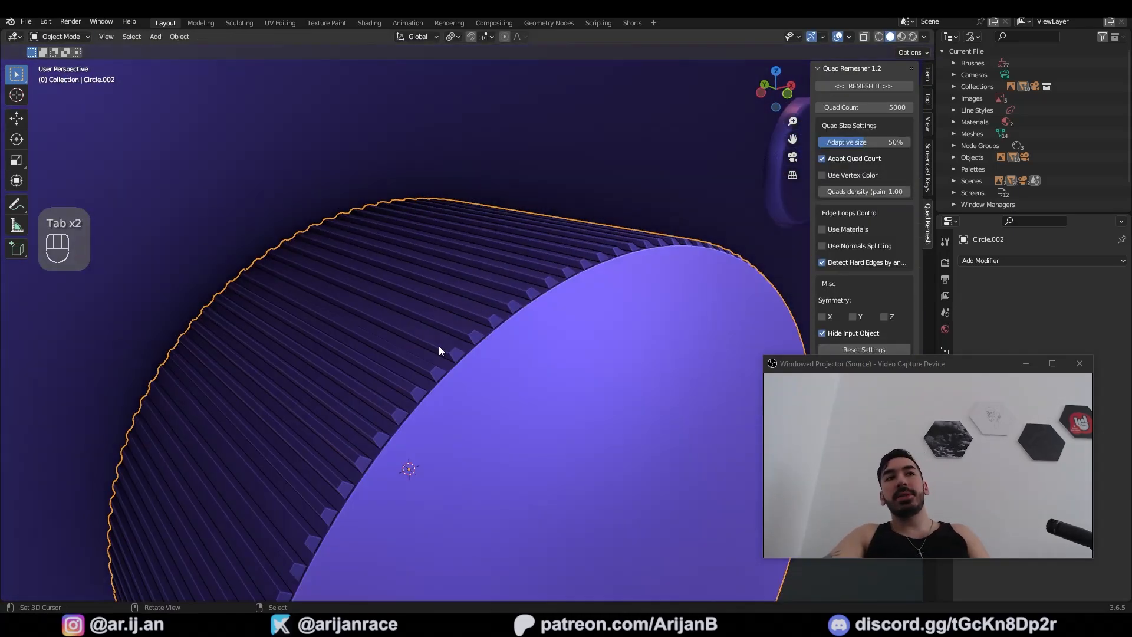
scroll(435, 359, "down", 1)
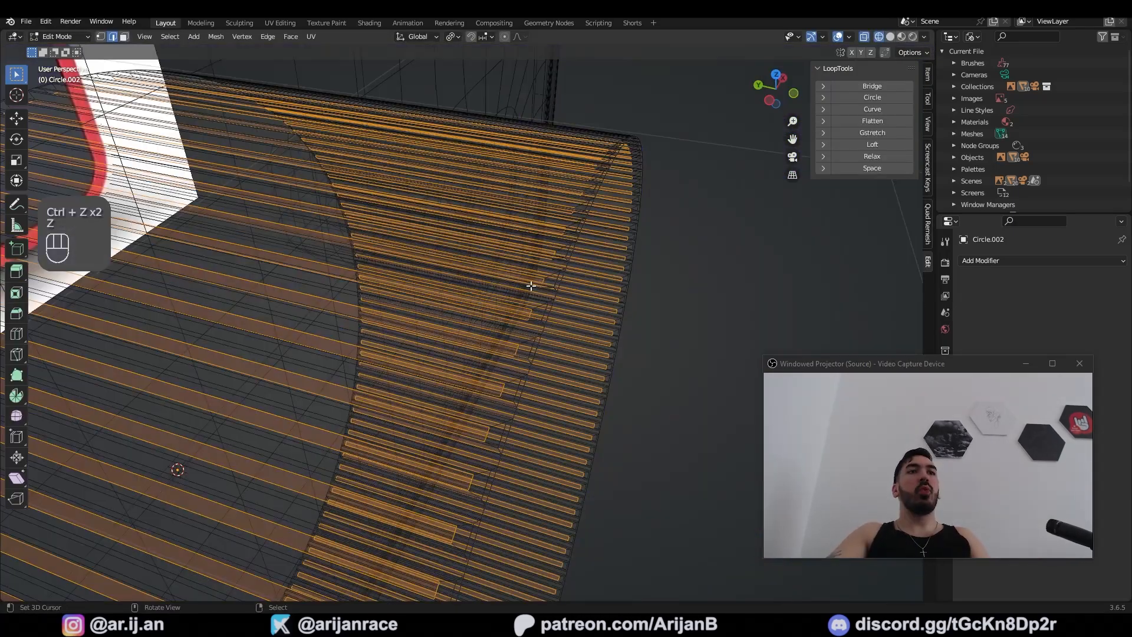
Select the grip strips' edges by similar face angles, bevel them with two segments of about 0.0006 m and shade the knob smooth
key("z")
key("z")
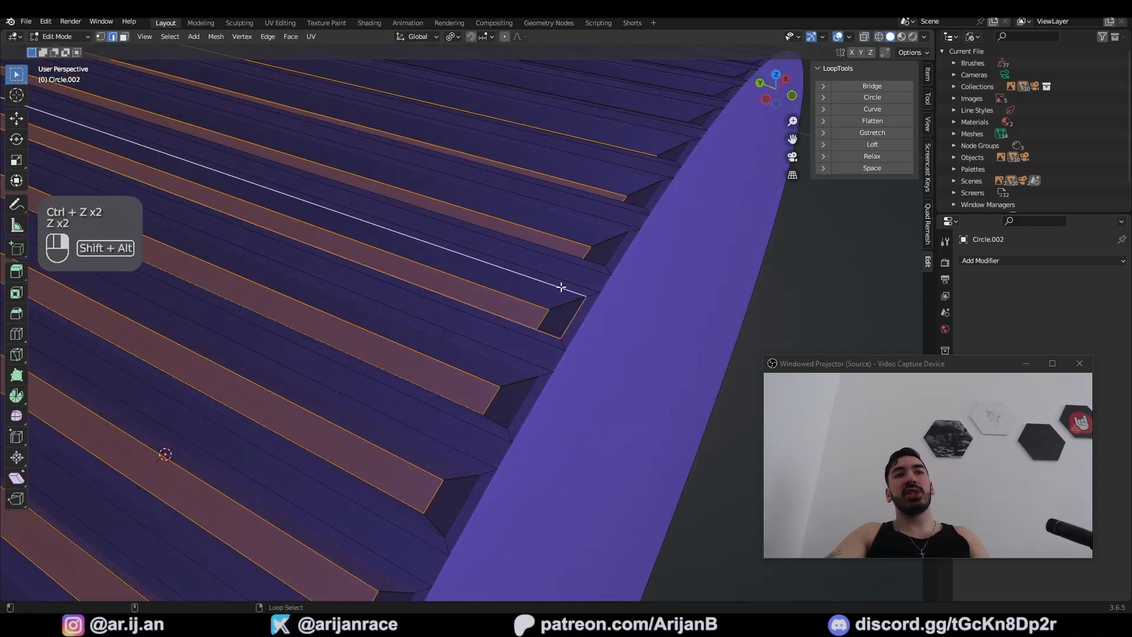
left_click(462, 300, "alt+shift")
middle_click_drag(526, 381, 291, 366)
key("shift+g")
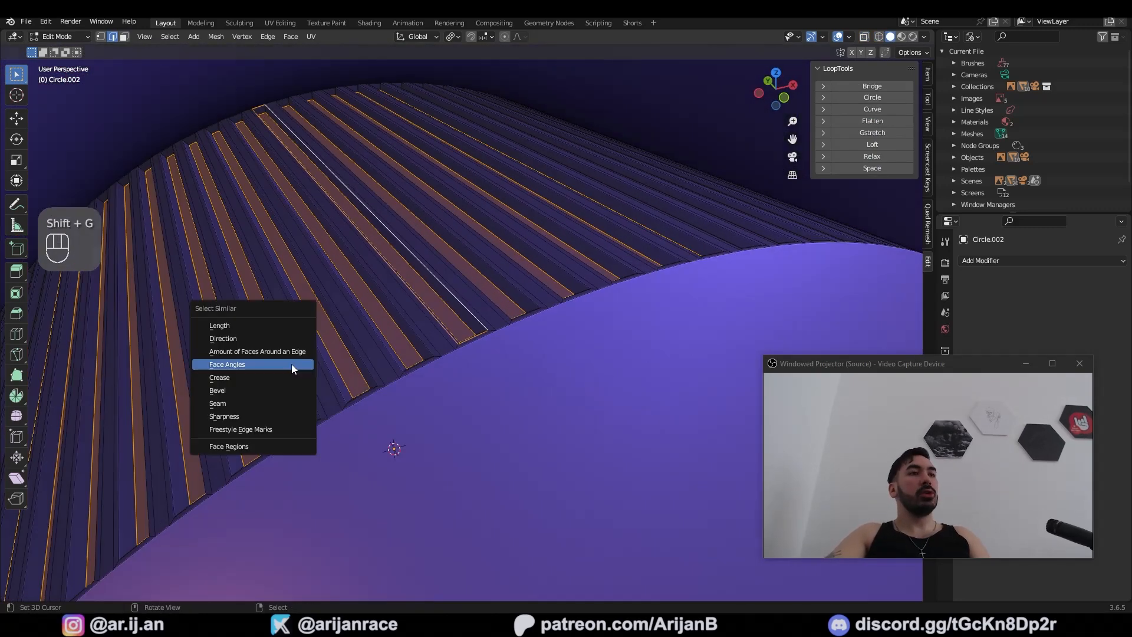
left_click(281, 363)
key("ctrl+b")
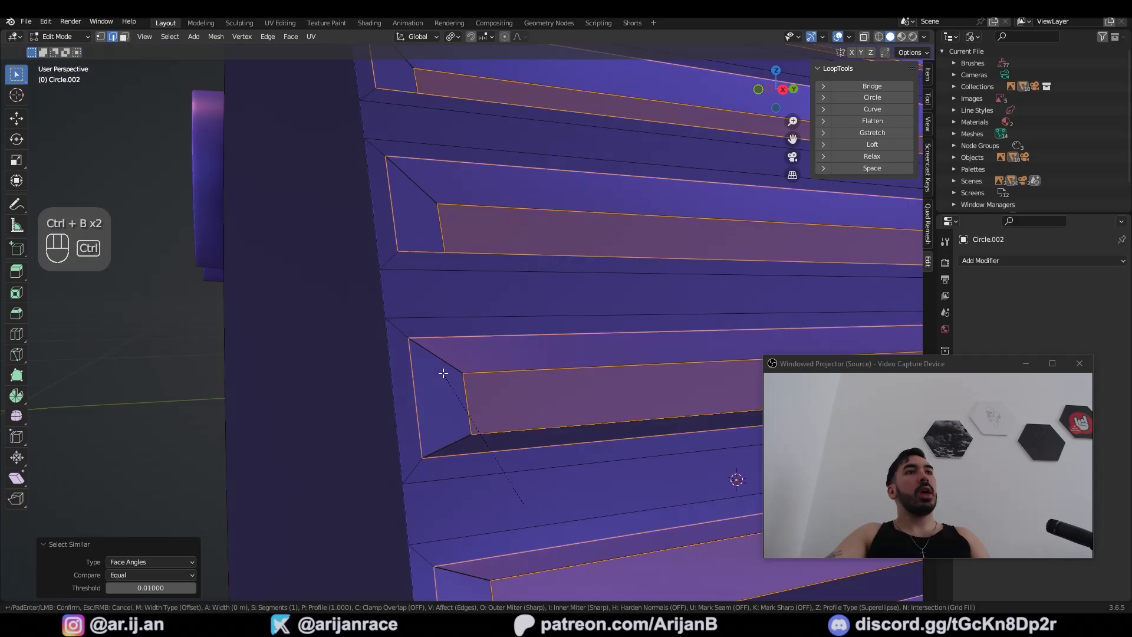
scroll(435, 359, "up", 1)
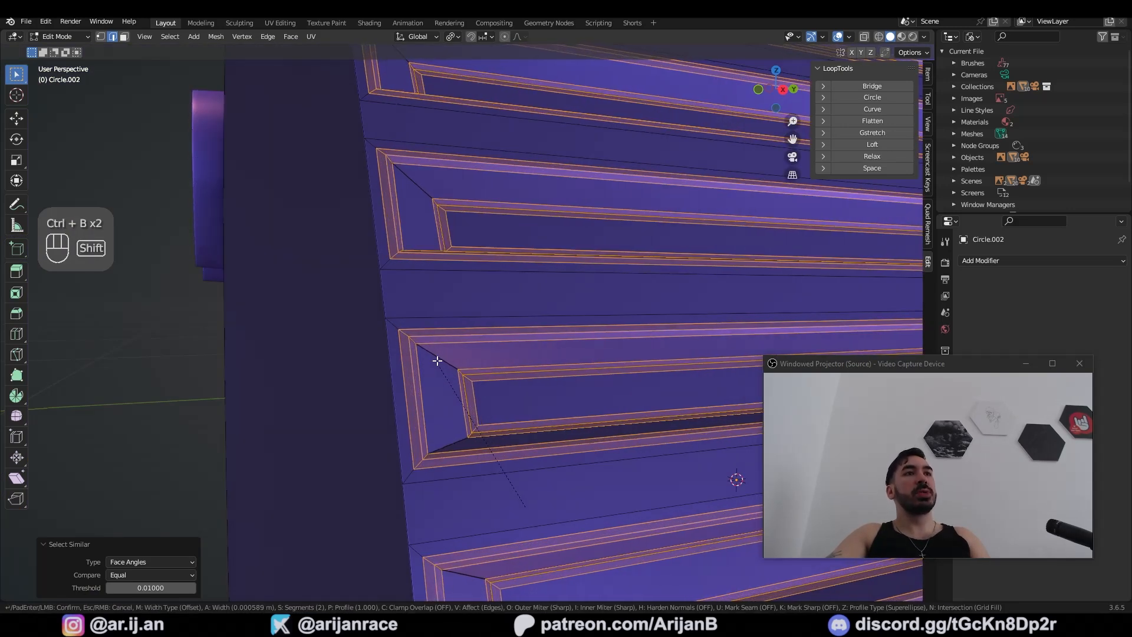
left_click(436, 361)
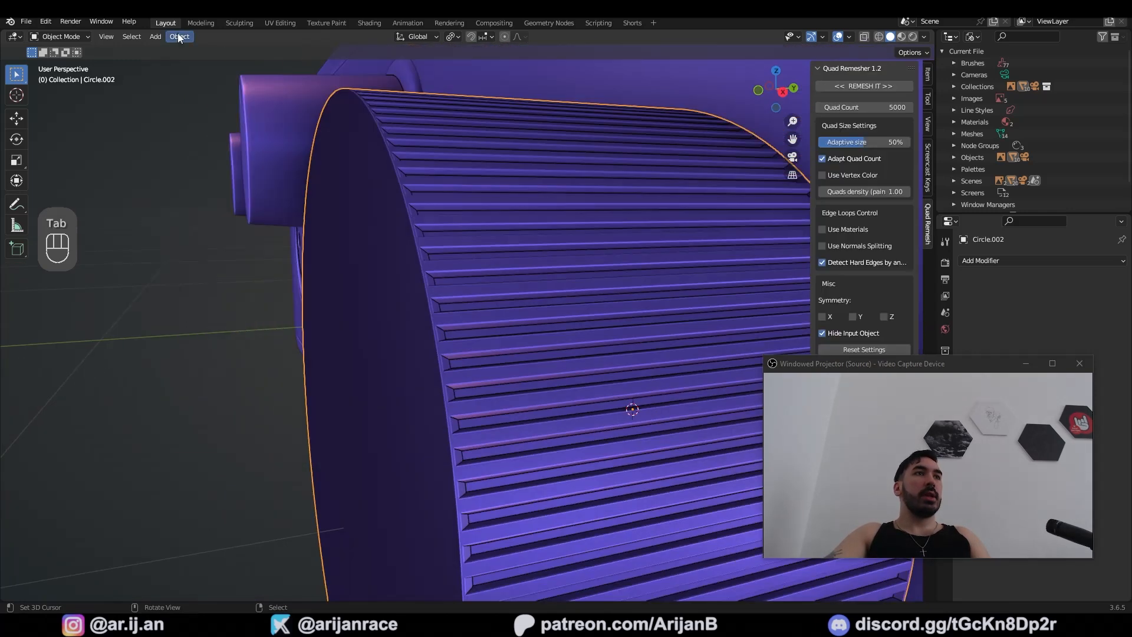
left_click(180, 35)
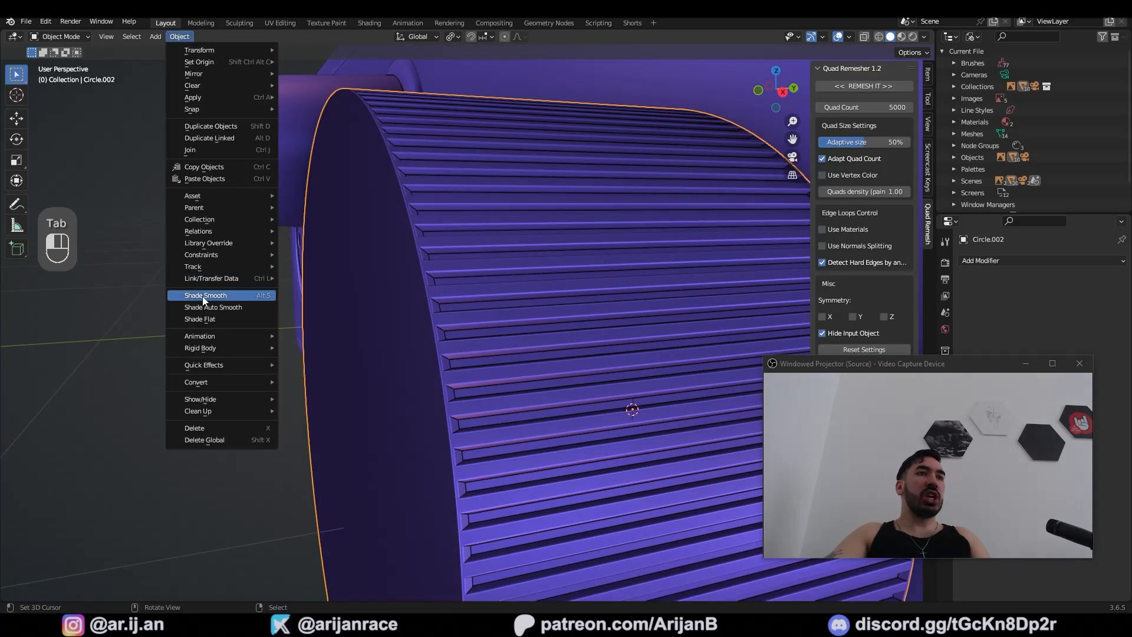
left_click(203, 296)
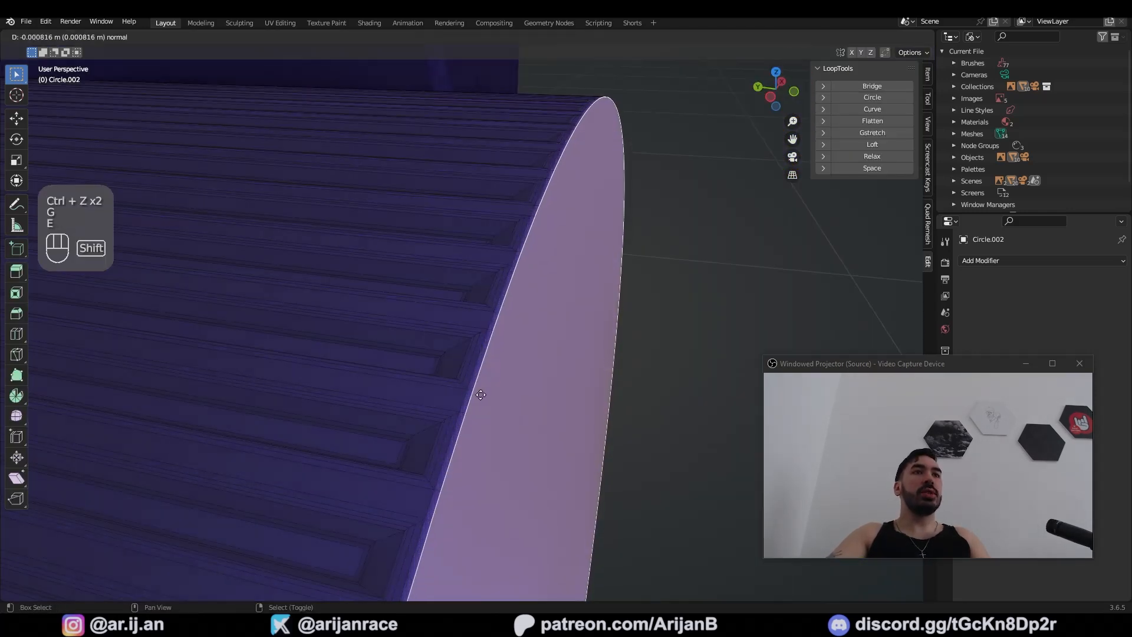
Extrude the monitor knob's front face twice, the second time by about 0.01 m, and scale the end slightly inward
left_click(481, 394)
key("e")
key("s")
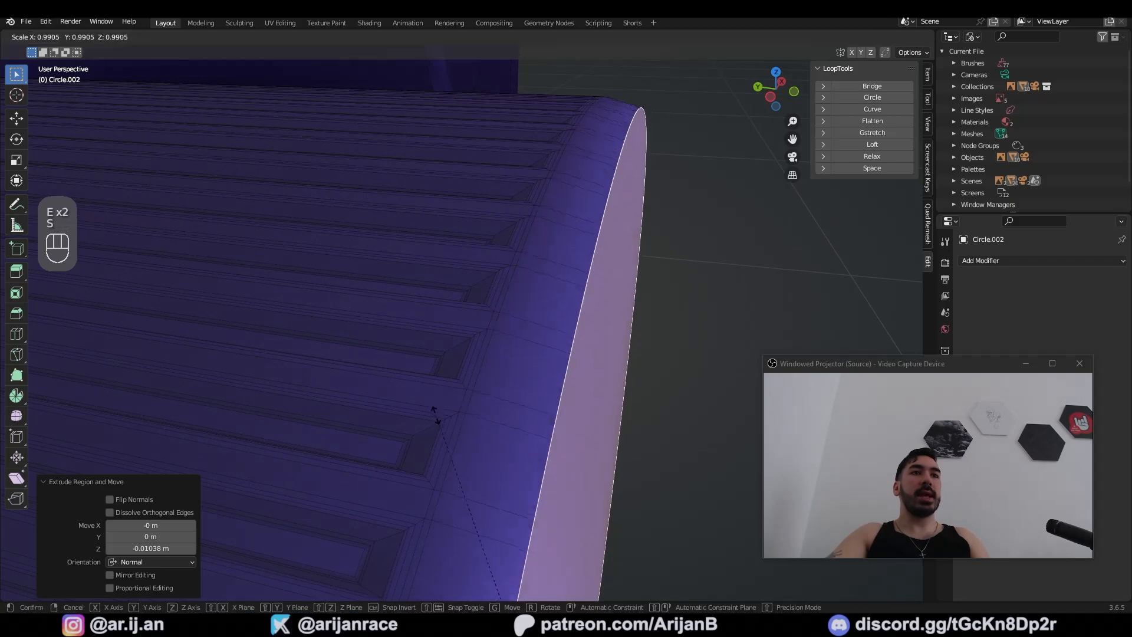
left_click(438, 416)
Bevel the edges of the monitor knob's tapered front end
key("2")
key("ctrl+b")
mouse_move(529, 329)
middle_mouse_down()
mouse_move(448, 278)
mouse_move(468, 374)
mouse_move(457, 415)
middle_mouse_up()
key("2")
Compare the knob's indicator line with the reference photo and delete the knob's front face
scroll(468, 374, "down", 6)
key("z")
scroll(472, 351, "up", 3)
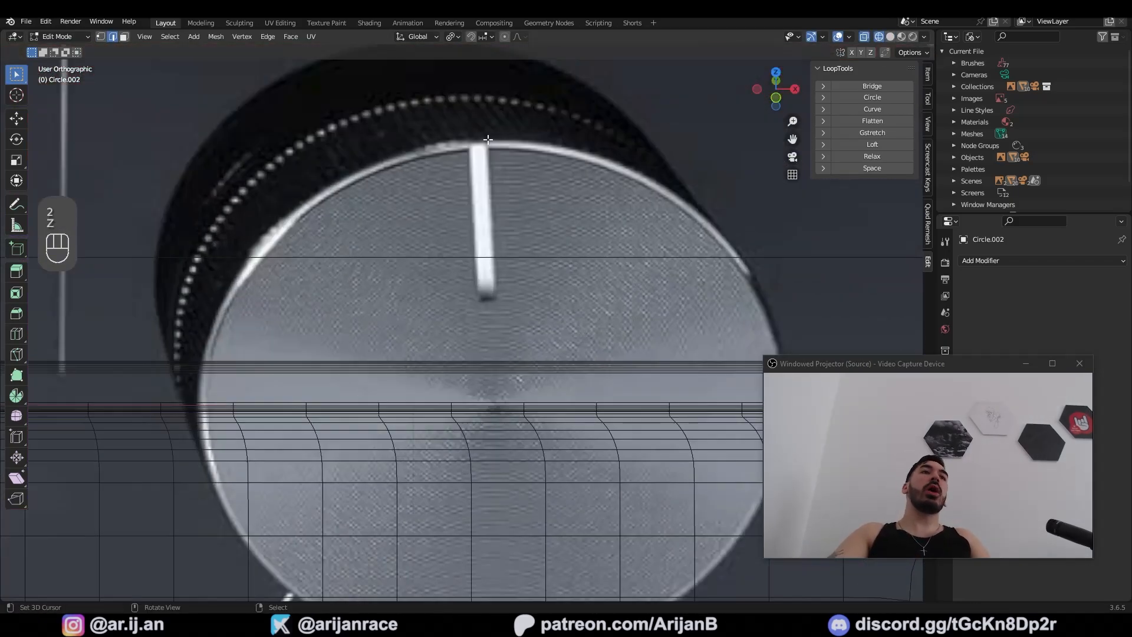
key("3")
left_click(546, 328)
key("x")
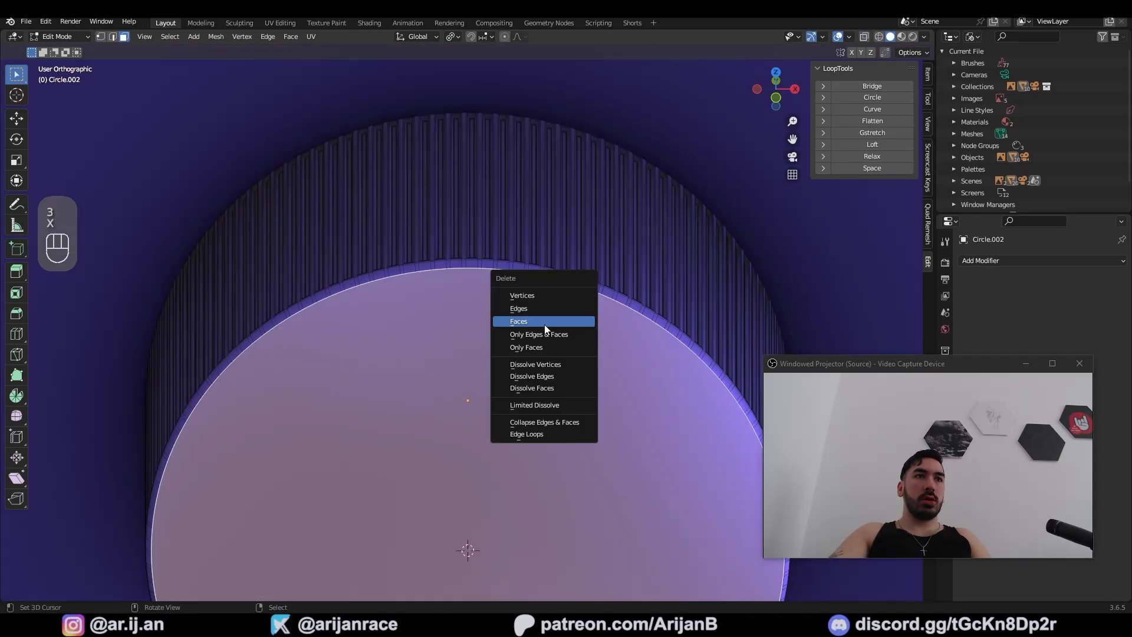
left_click(546, 328)
Extrude the short edge run at the top centre of the knob's front rim downward along Z for the indicator strip
scroll(473, 318, "up", 2)
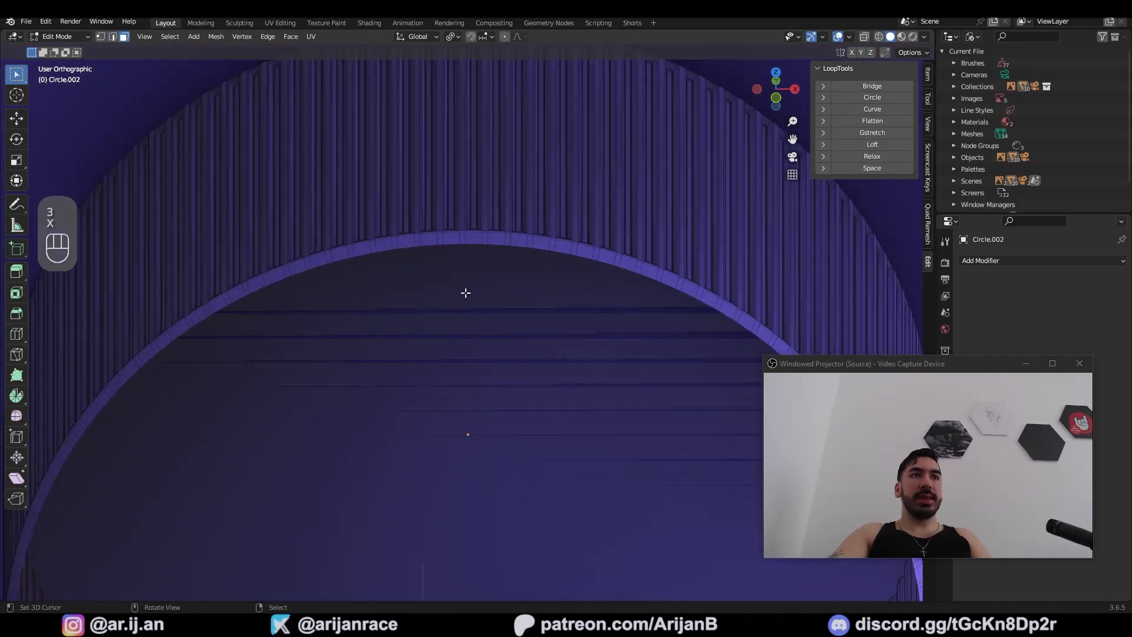
key("2")
left_click(449, 244)
left_click(470, 242, "ctrl")
scroll(474, 251, "down", 1)
key("e")
right_click(494, 274)
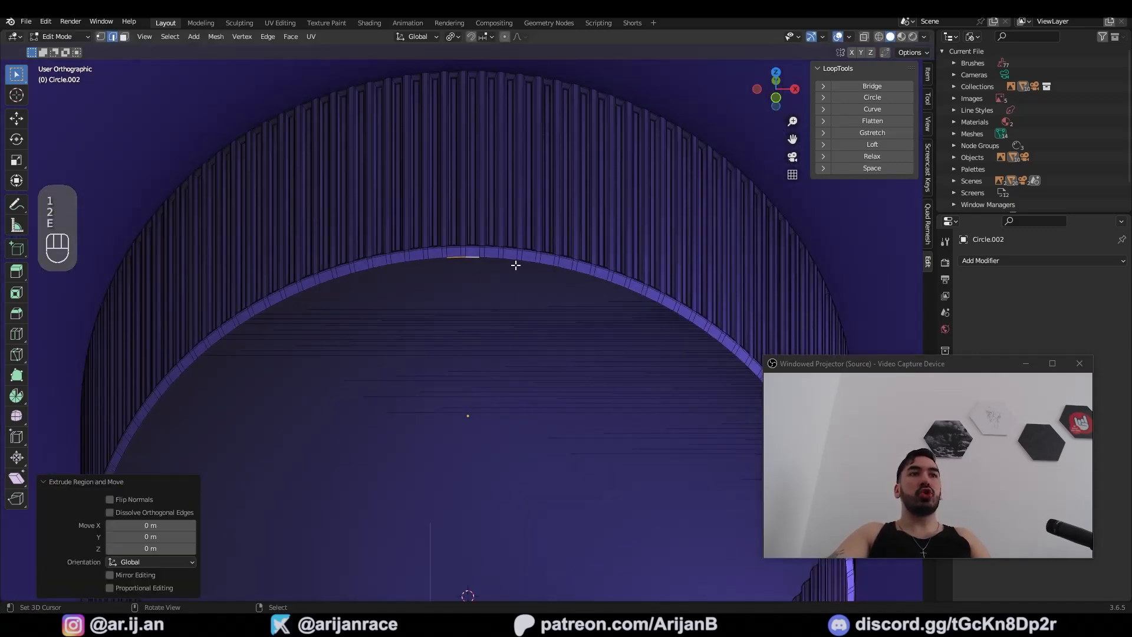
key("g")
key("z")
left_click(518, 460)
key("KP_5")
Extrude the knob's open front rim, including the indicator strip's outline, and move it along the Y axis
middle_click_drag(518, 459, 433, 316)
key("z")
scroll(563, 300, "down", 4)
key("z")
scroll(549, 397, "up", 3)
scroll(442, 316, "up", 3)
key("e")
right_click(533, 318)
key("g")
key("y")
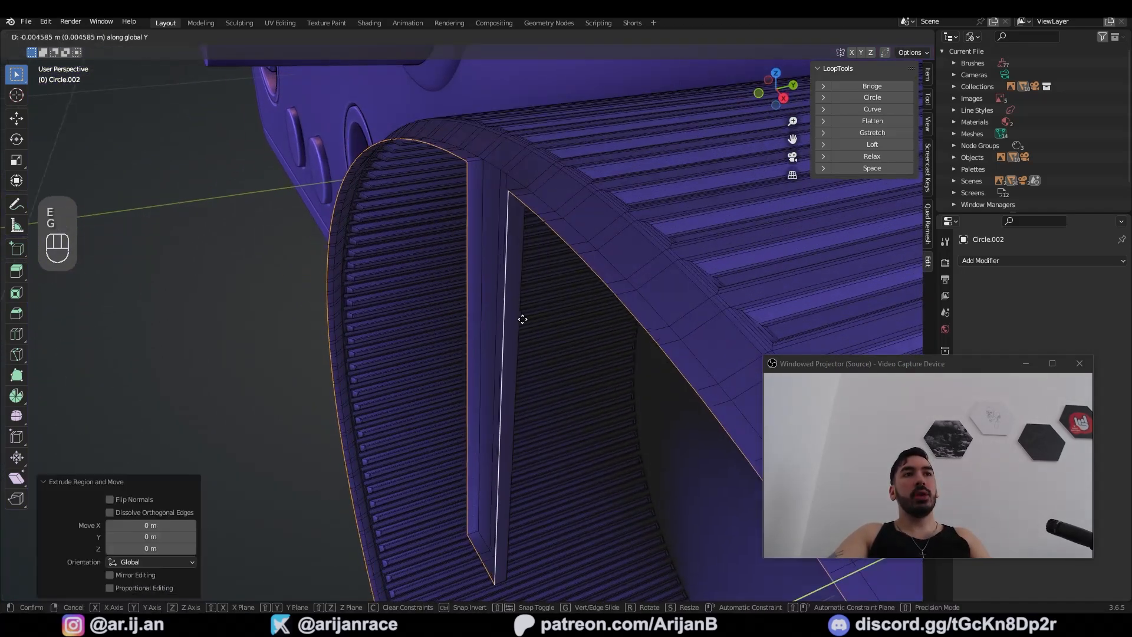
Extrude the large knob's inner rim loop, including the indicator slot edges, about 0.005 m toward the front along global Y
left_click(519, 321)
scroll(515, 380, "down", 4)
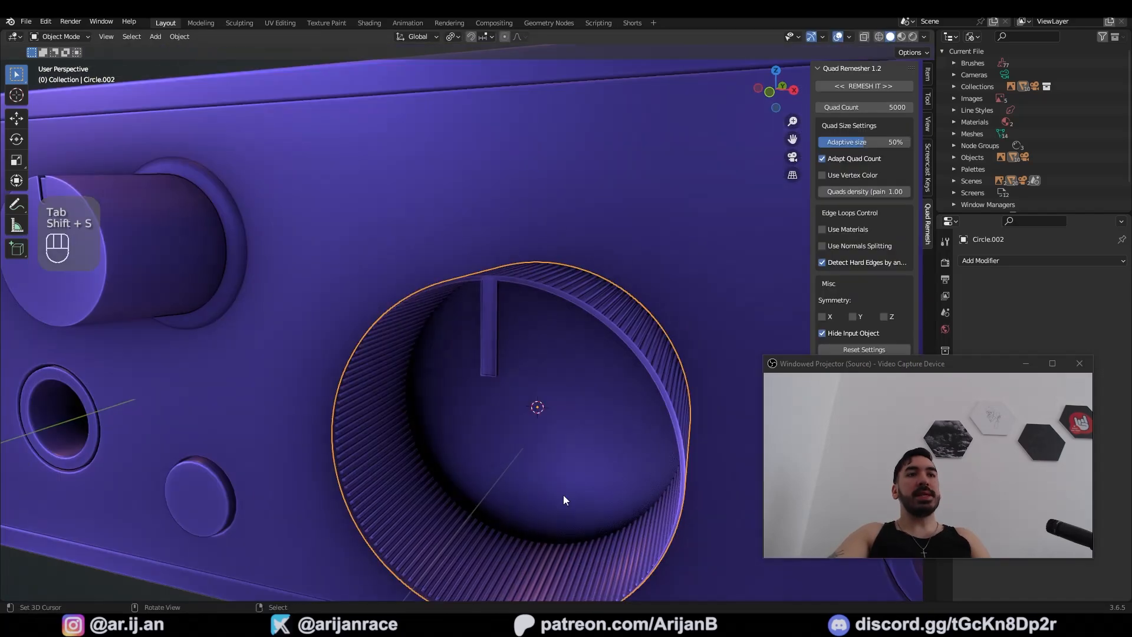
scroll(563, 413, "up", 3)
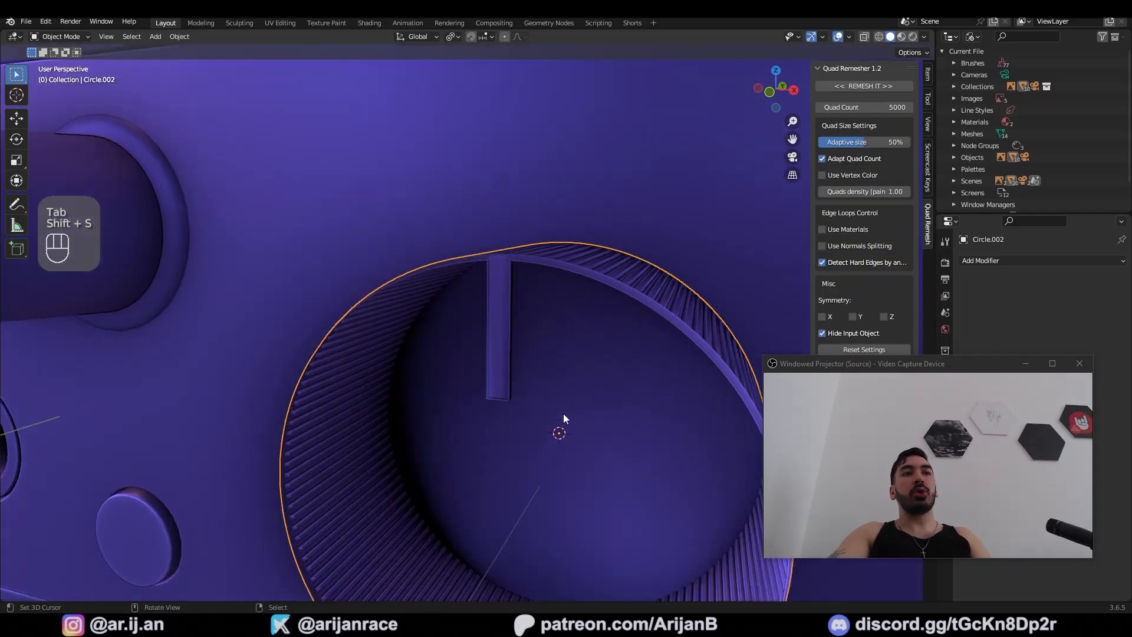
middle_click_drag(564, 413, 531, 432)
Select the large knob's inner front edge loop, including the slot outline, and fill it with a face
key("Tab")
scroll(503, 359, "up", 2)
right_click(472, 204, "alt")
scroll(494, 326, "down", 2)
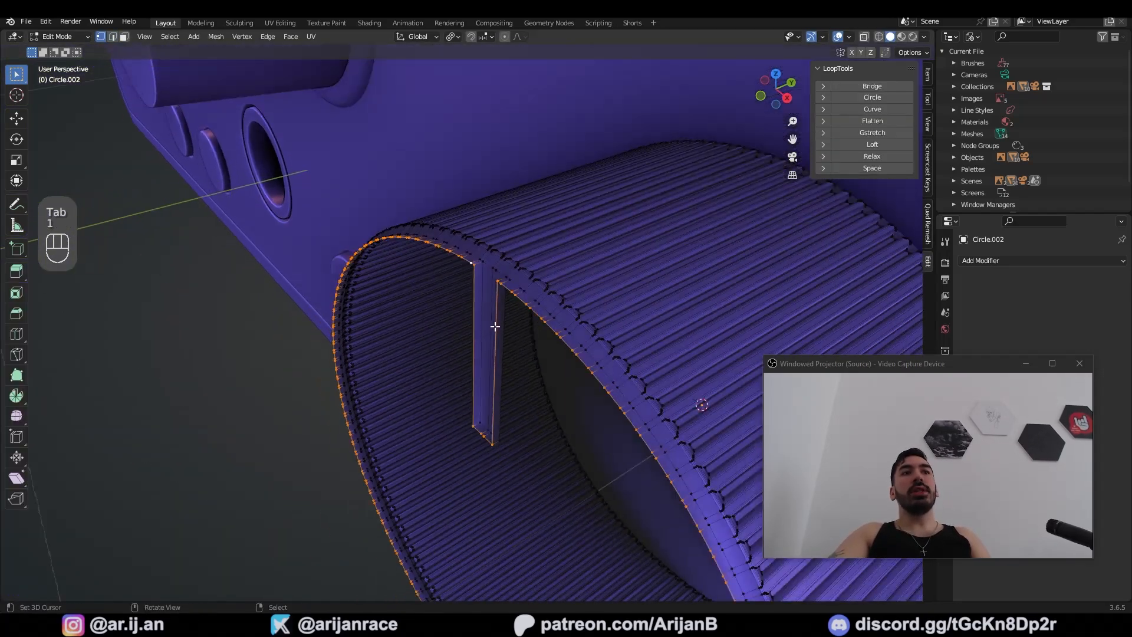
middle_click_drag(493, 326, 521, 422)
key("1")
key("z")
right_click(497, 434)
key("z")
middle_click_drag(547, 347, 579, 374)
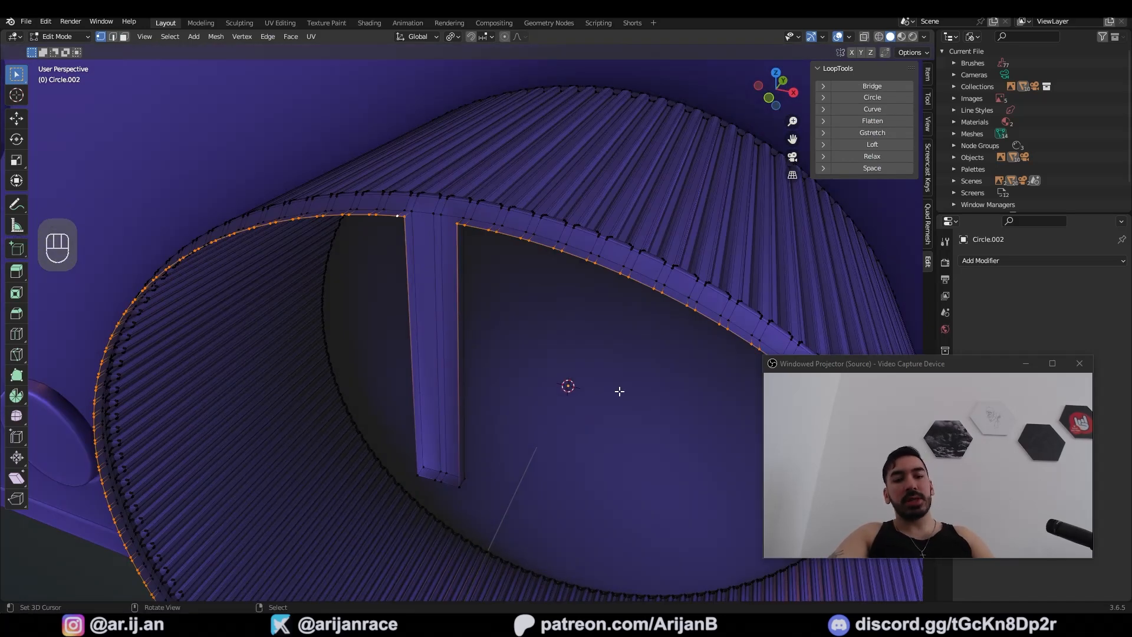
key("s")
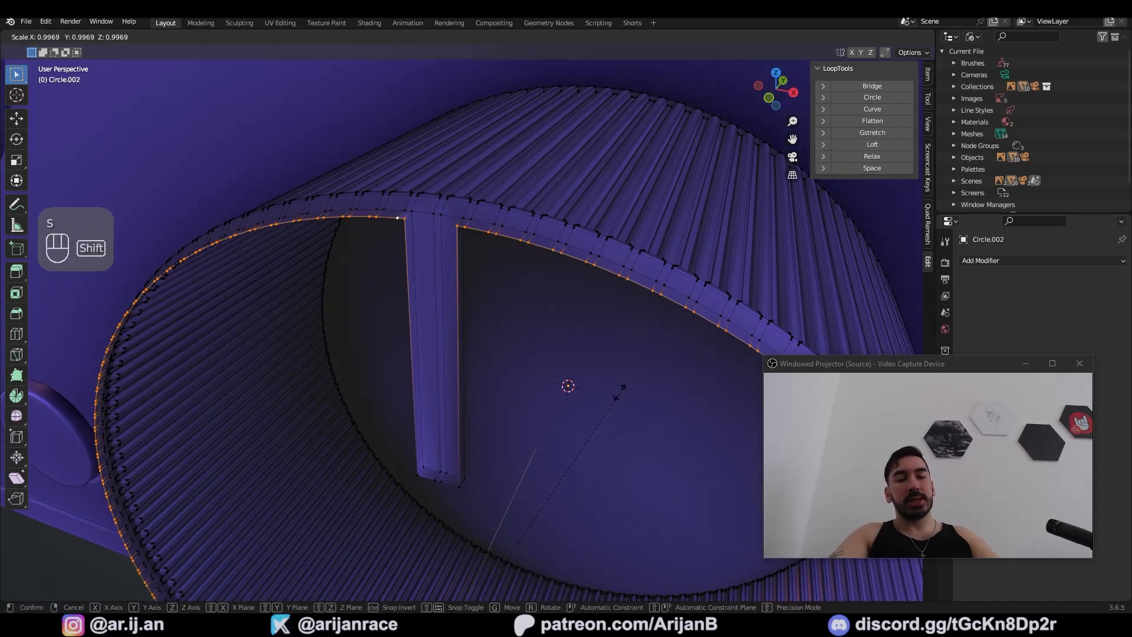
key("shift+y")
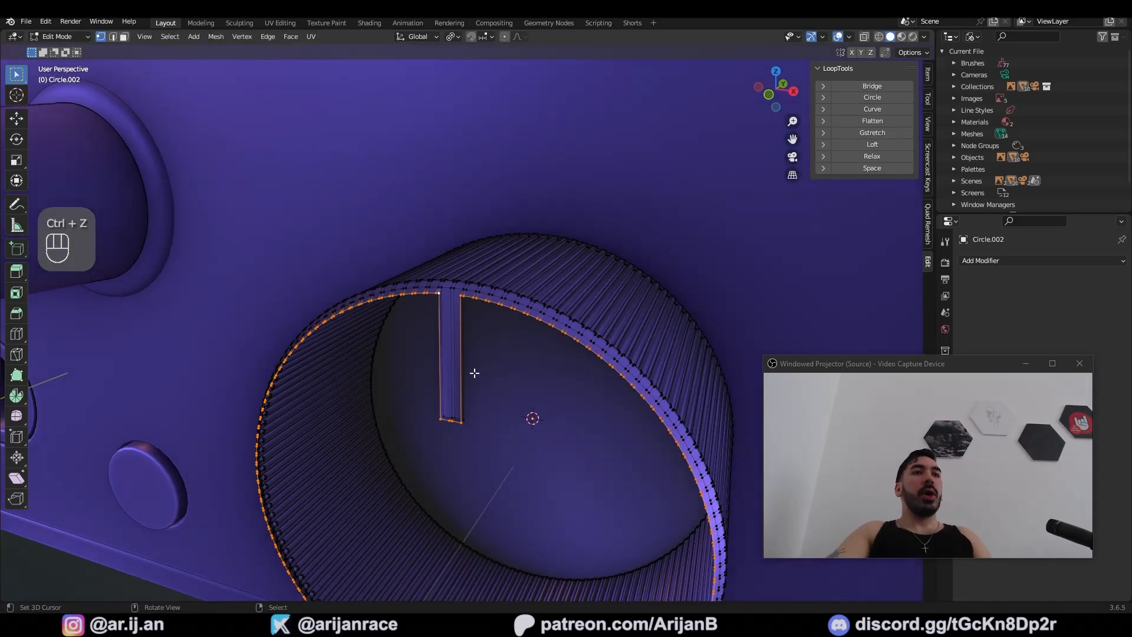
scroll(473, 374, "up", 3)
key("f")
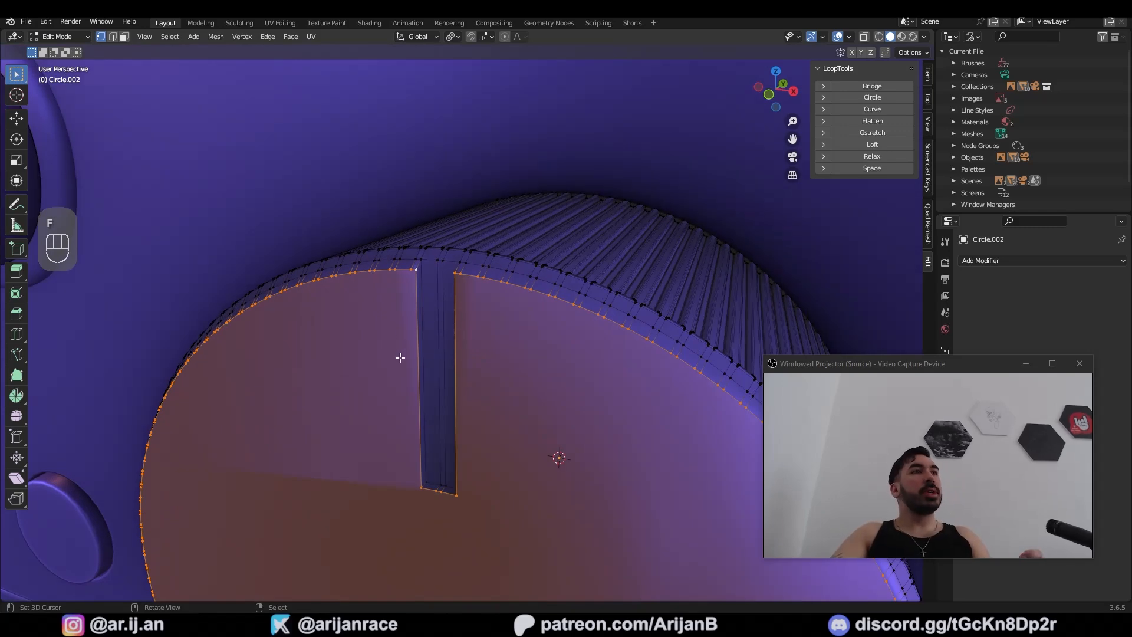
Bevel the edges of the knob's front face and rim with two segments, about 0.0005 m wide
key("2")
scroll(400, 358, "up", 1)
key("ctrl+b")
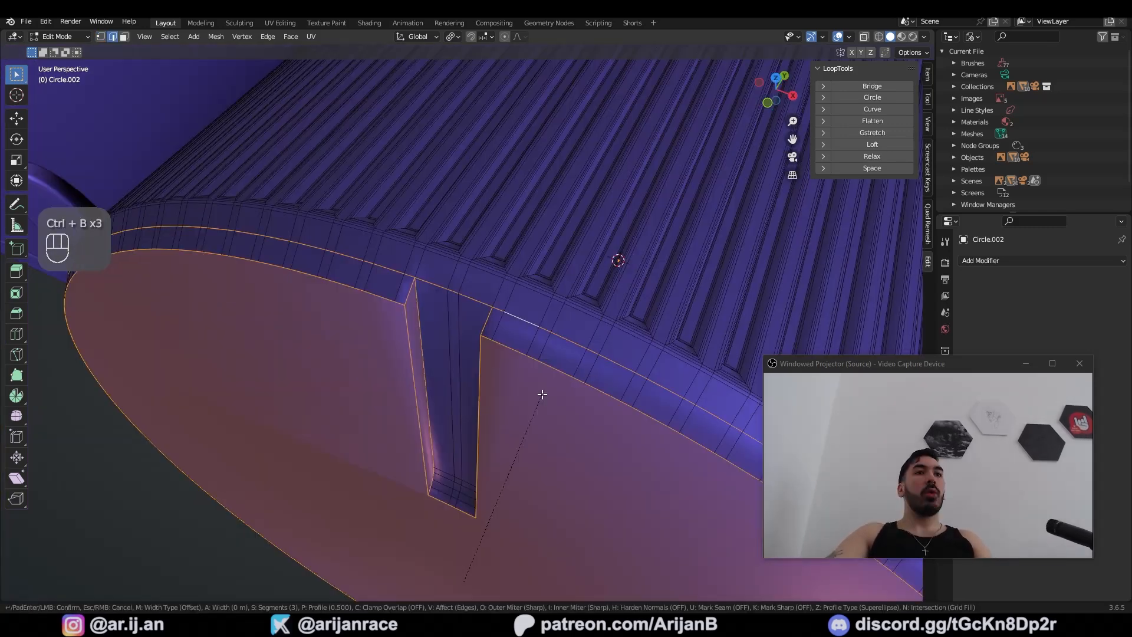
scroll(557, 386, "down", 1)
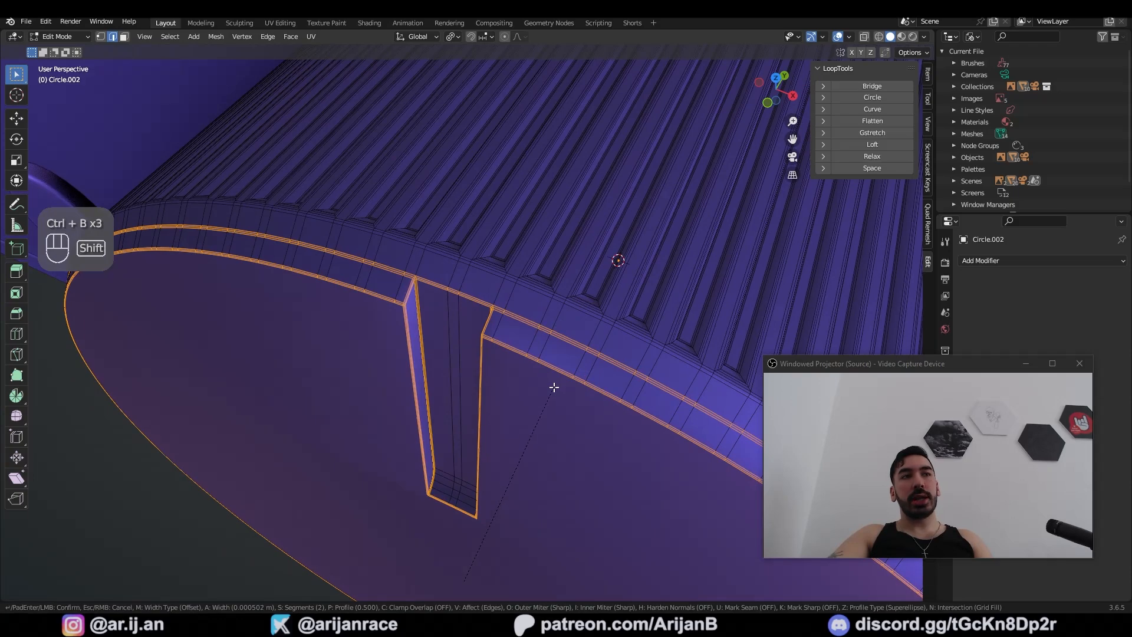
left_click_drag(151, 435, 196, 435)
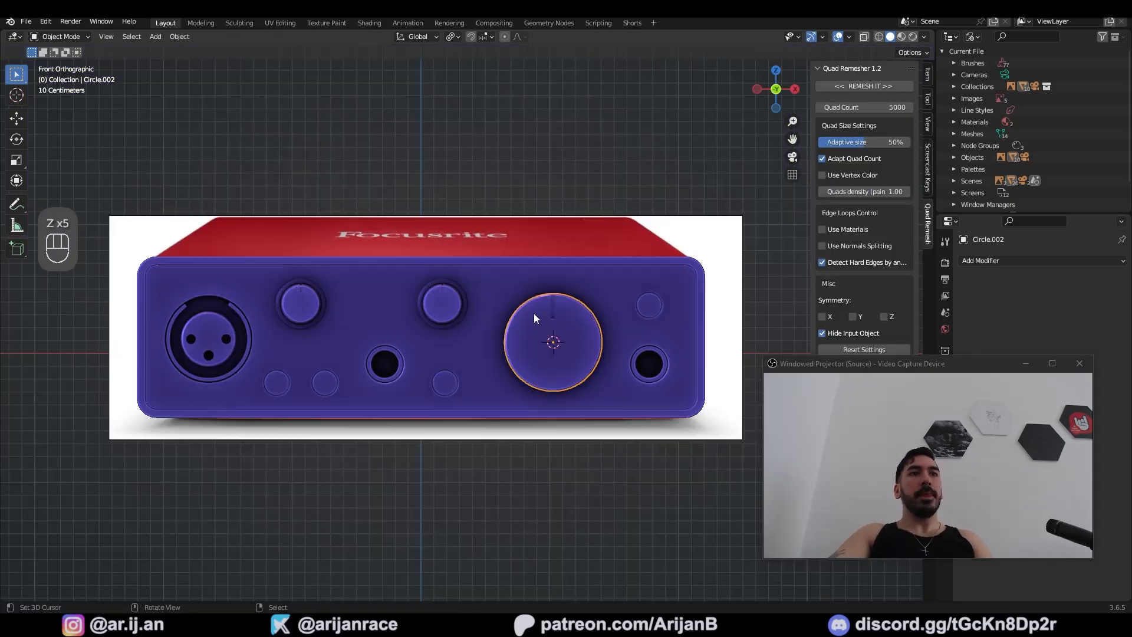
Move the rear-panel reference image 0.1 m down along Z and check its position against the device
middle_click_drag(534, 313, 439, 362)
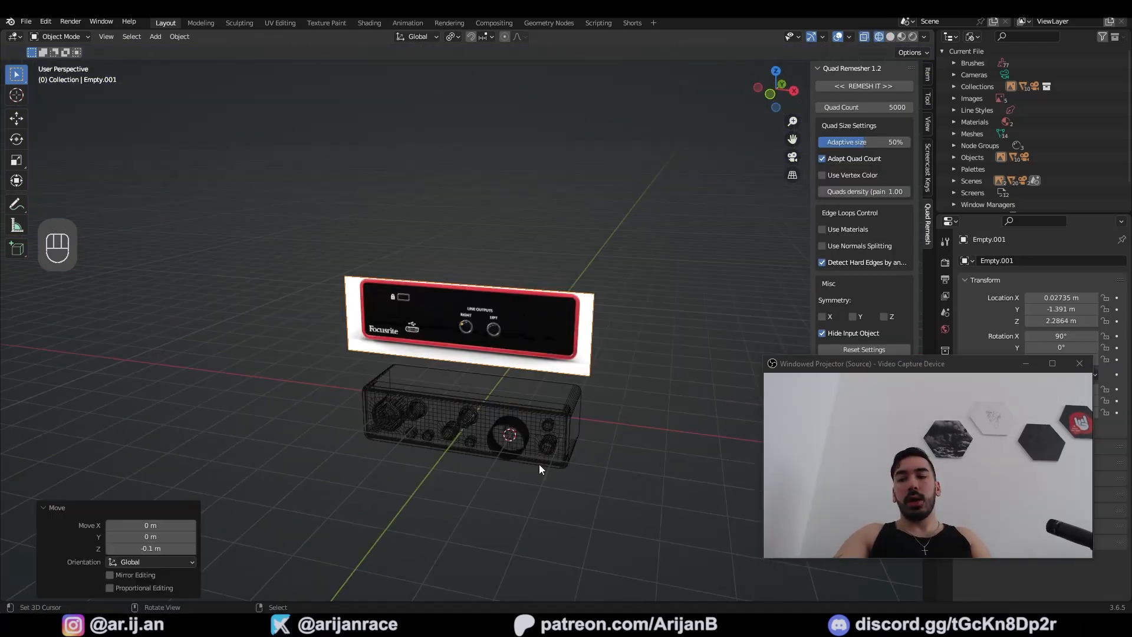
key("KP_3")
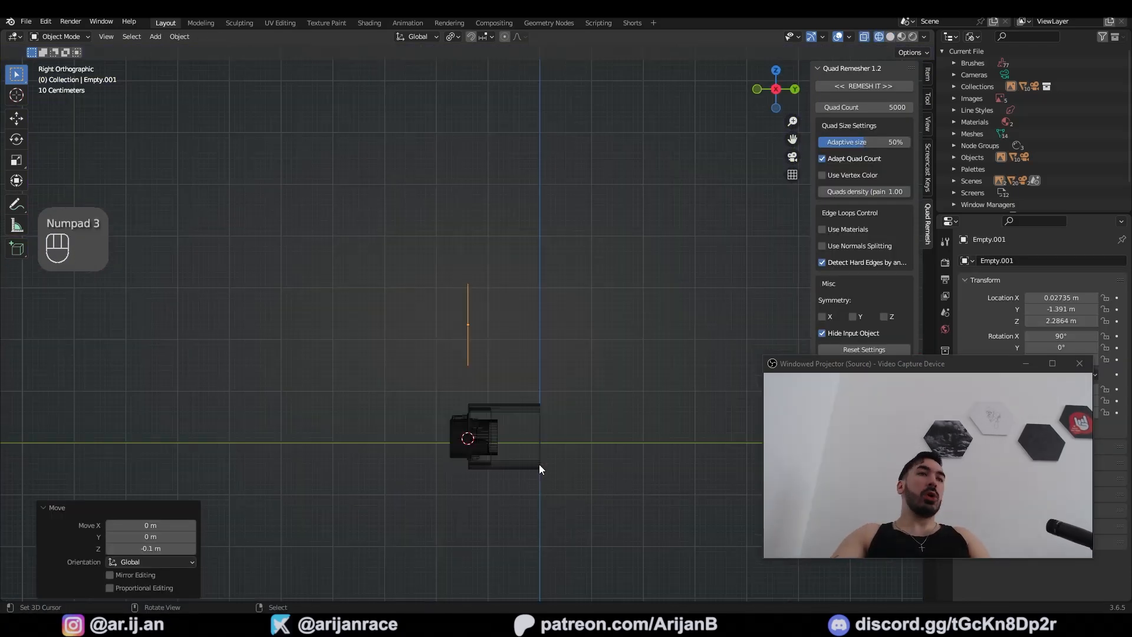
key("KP_4")
key("KP_1")
key("KP_4")
scroll(480, 437, "up", 4)
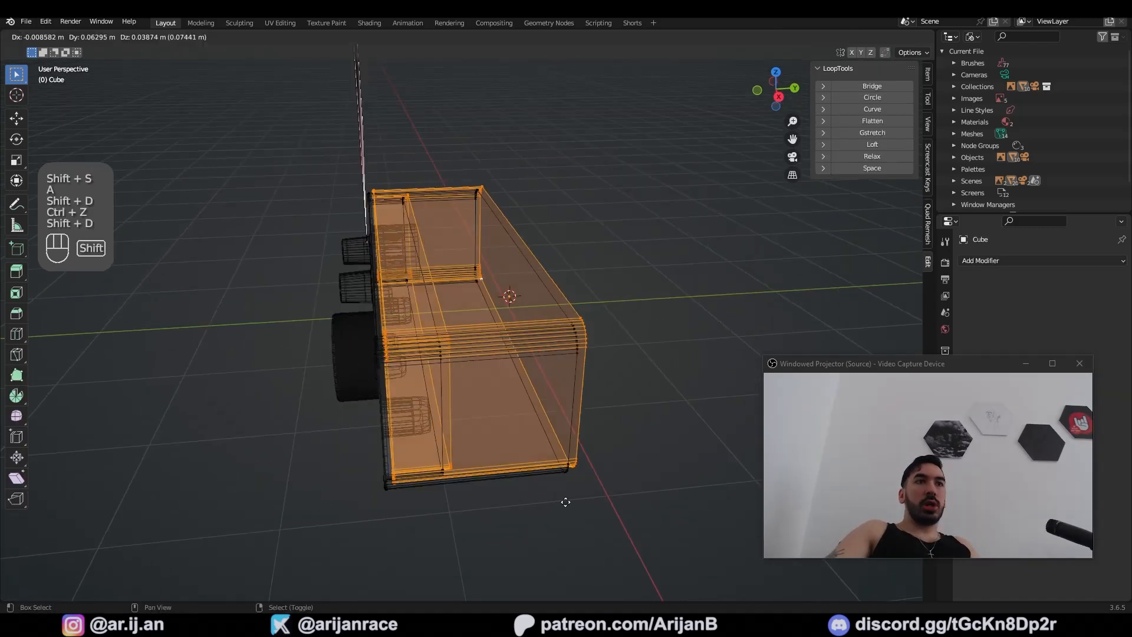
Duplicate the case shell, mirror the copy along Y about the 3D cursor, and recalculate its normals
key("shift+d")
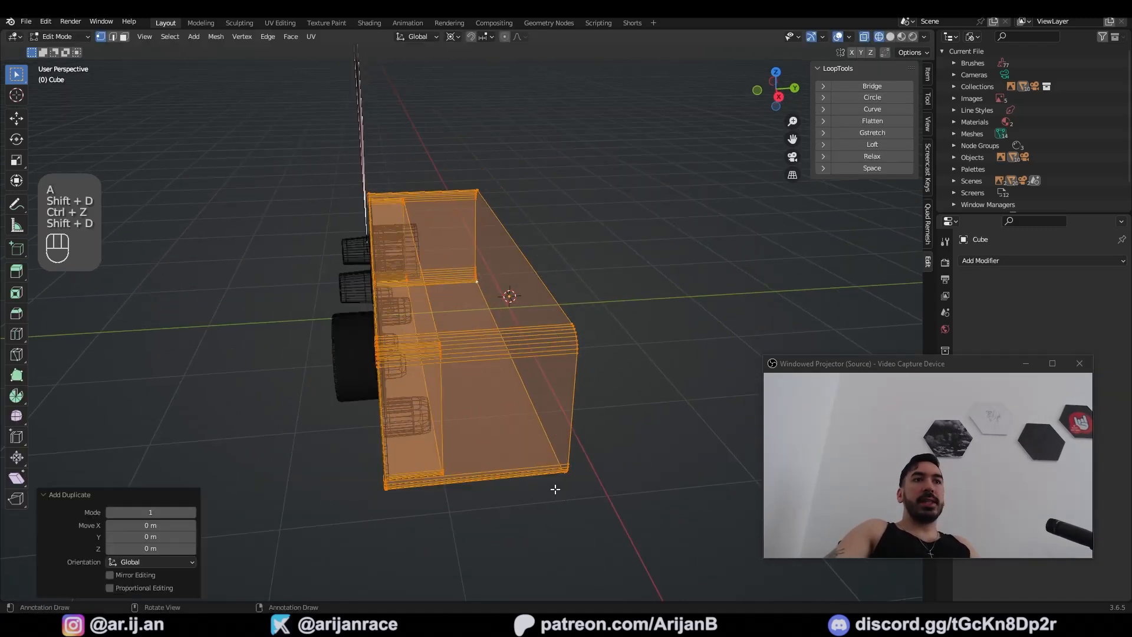
key("s")
left_click(555, 489)
key("shift+n")
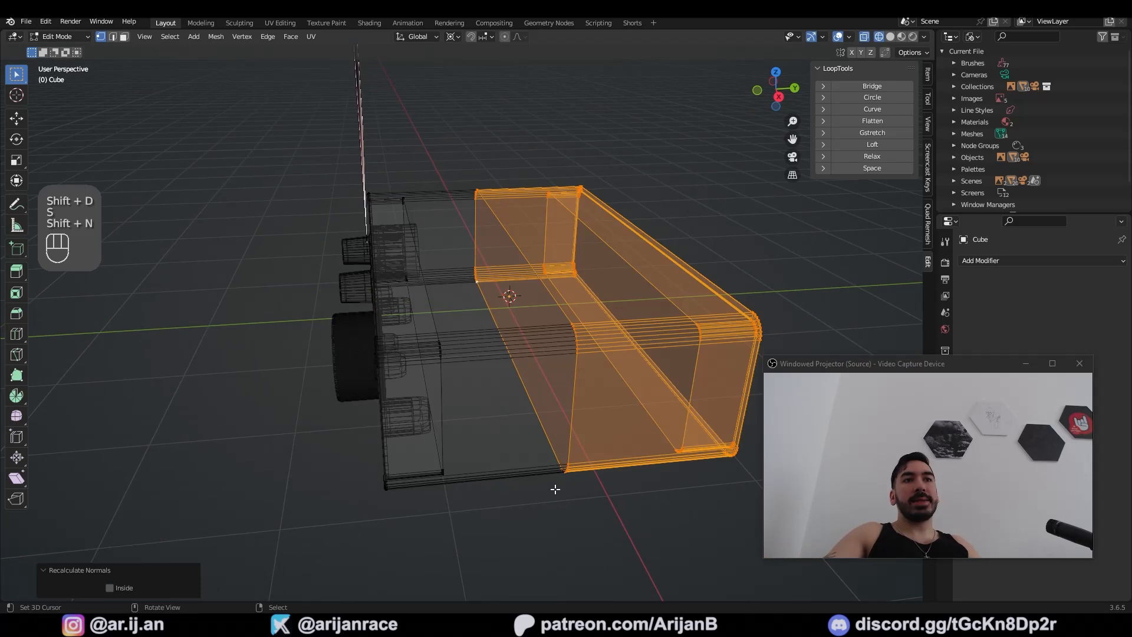
Try to merge the overlapping vertices of the whole case shell
key("z")
key("a")
key("m")
left_click(556, 488)
key("ctrl+z")
key("ctrl+z")
Snap the 3D cursor to a rear corner edge and duplicate the inner edge loop of the case's rear opening in place
key("3")
key("2")
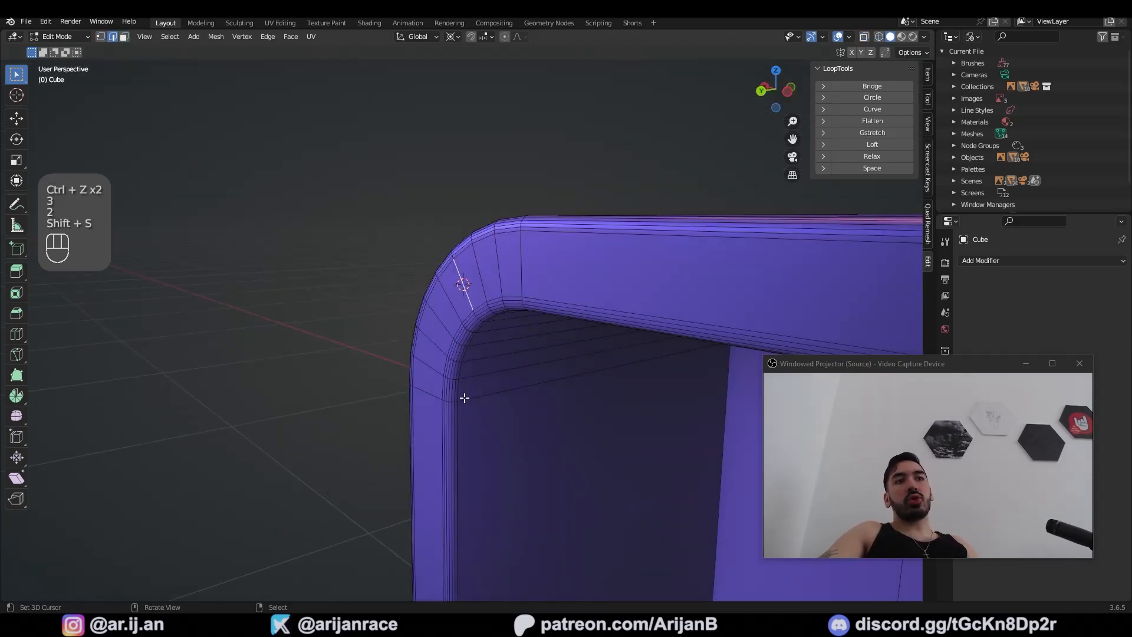
key("1")
right_click(465, 398, "alt")
right_click(460, 387, "alt")
key("shift+d")
right_click(507, 407)
Flatten the duplicated loop by scaling it to 0 along Y and separate it into its own object
key("s")
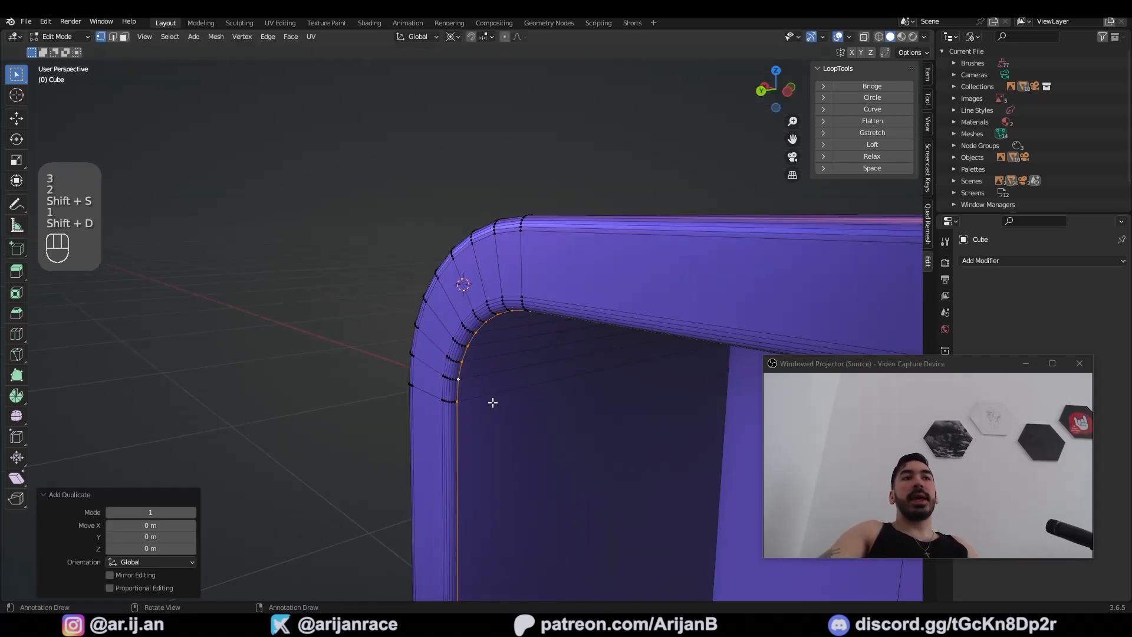
key("y")
key("0")
key("Return")
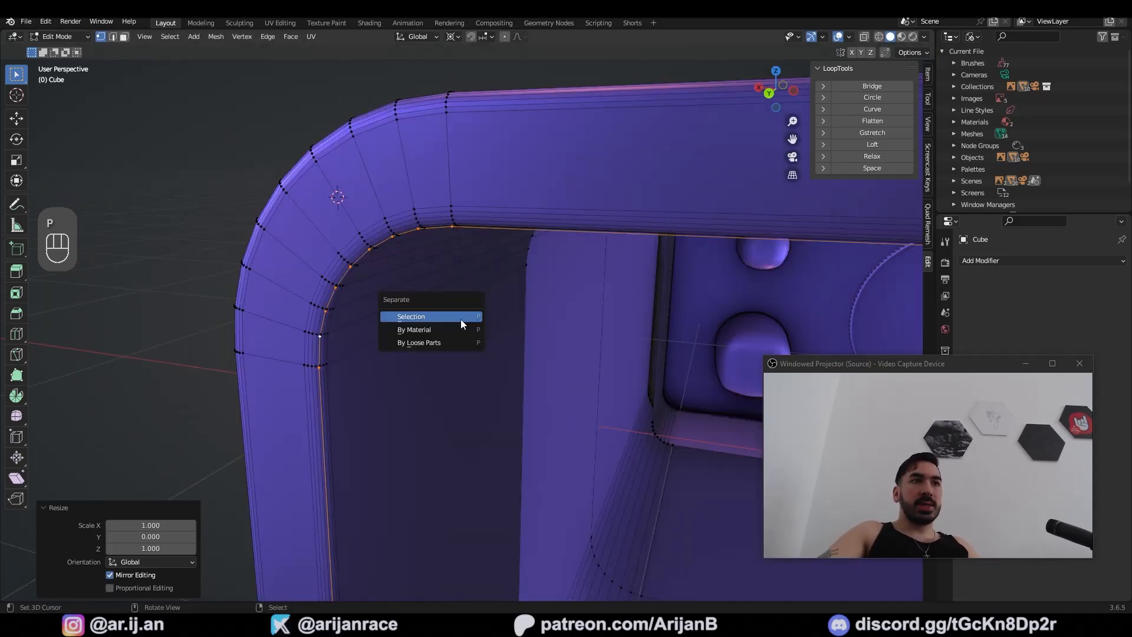
left_click(461, 319)
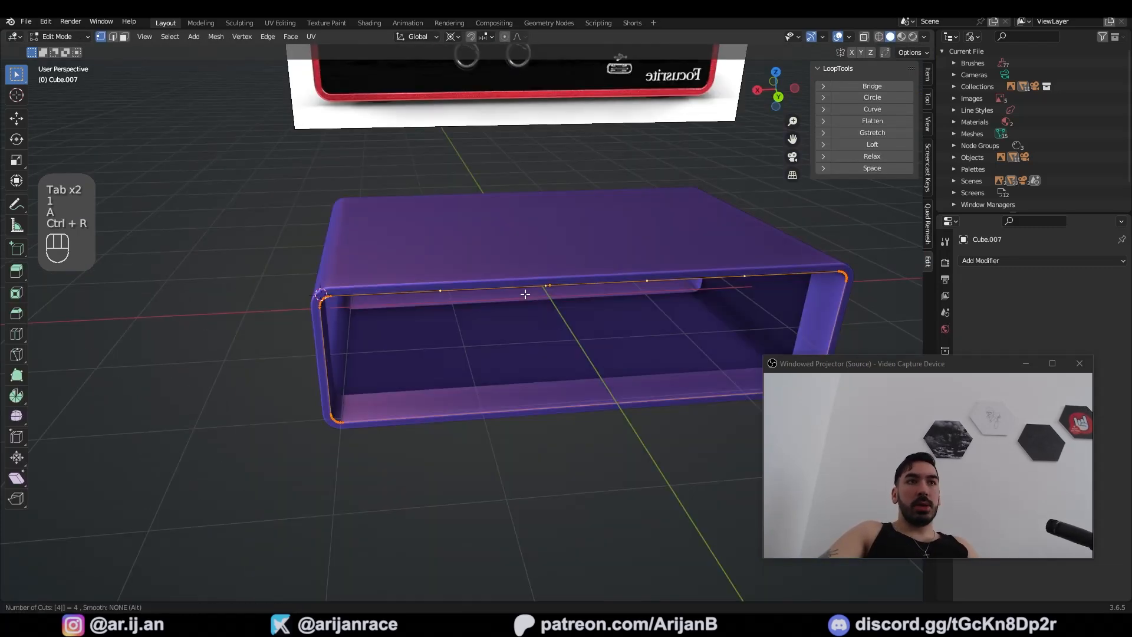
Subdivide the rear loop's long and short sides, with 10 cuts on the short sides, and grid-fill the opening
left_click(535, 350)
key("ctrl+r")
left_click(536, 392)
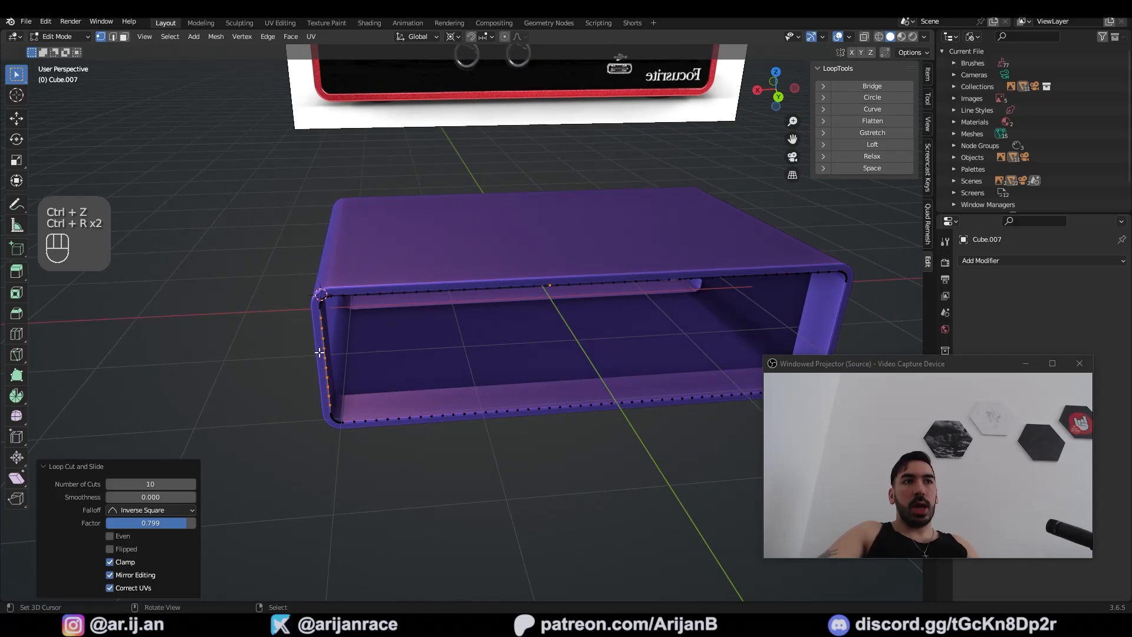
middle_click_drag(591, 334, 430, 308, "shift")
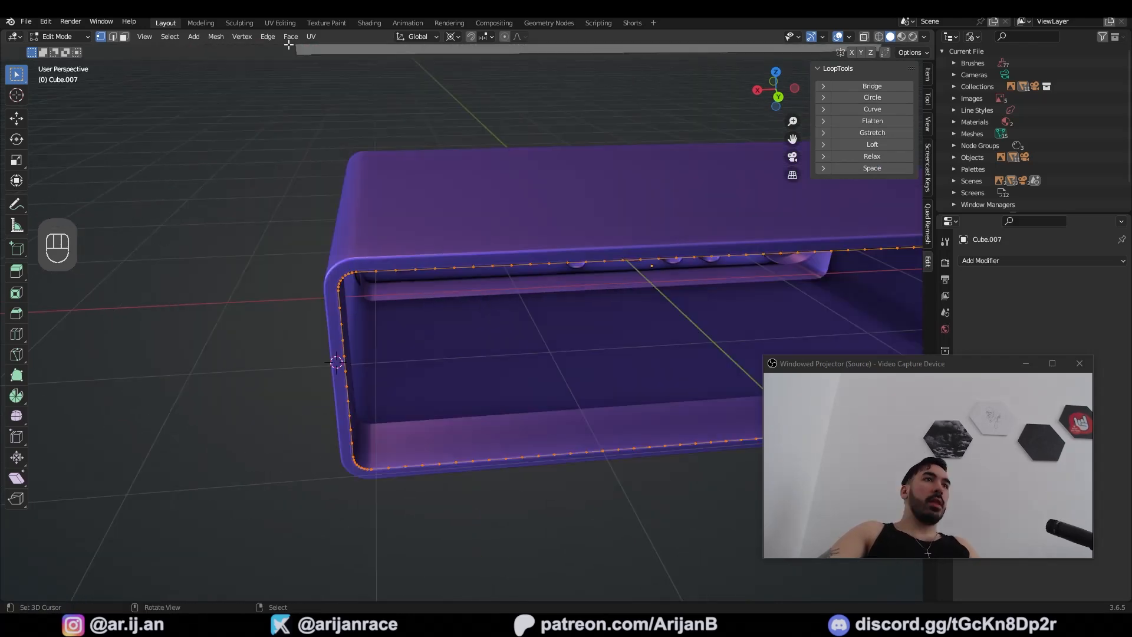
left_click(291, 37)
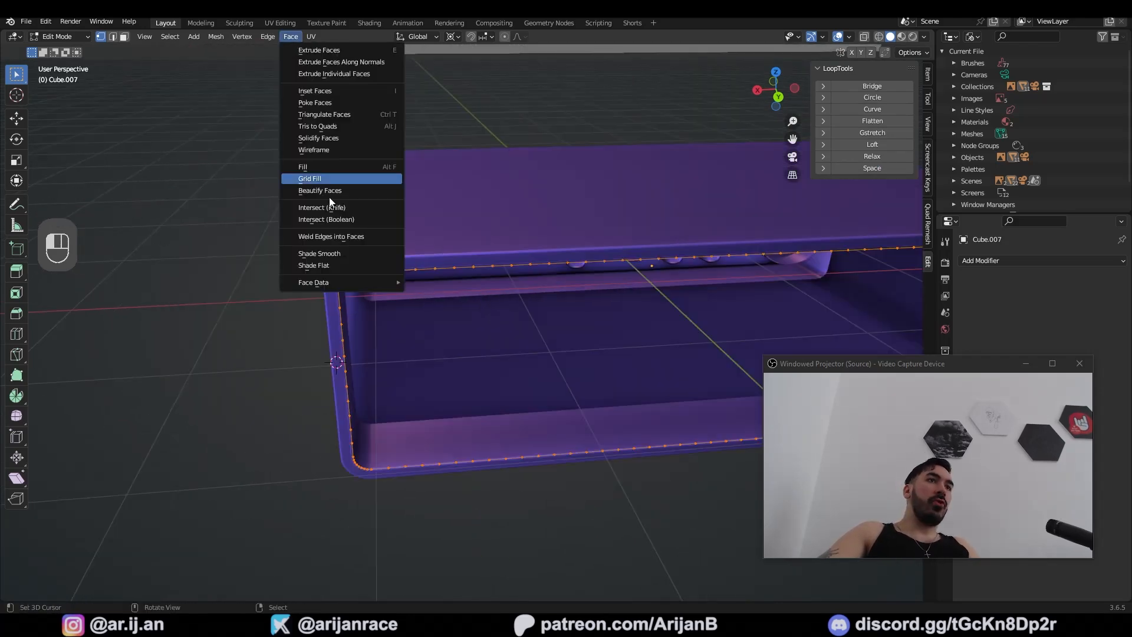
left_click(330, 180)
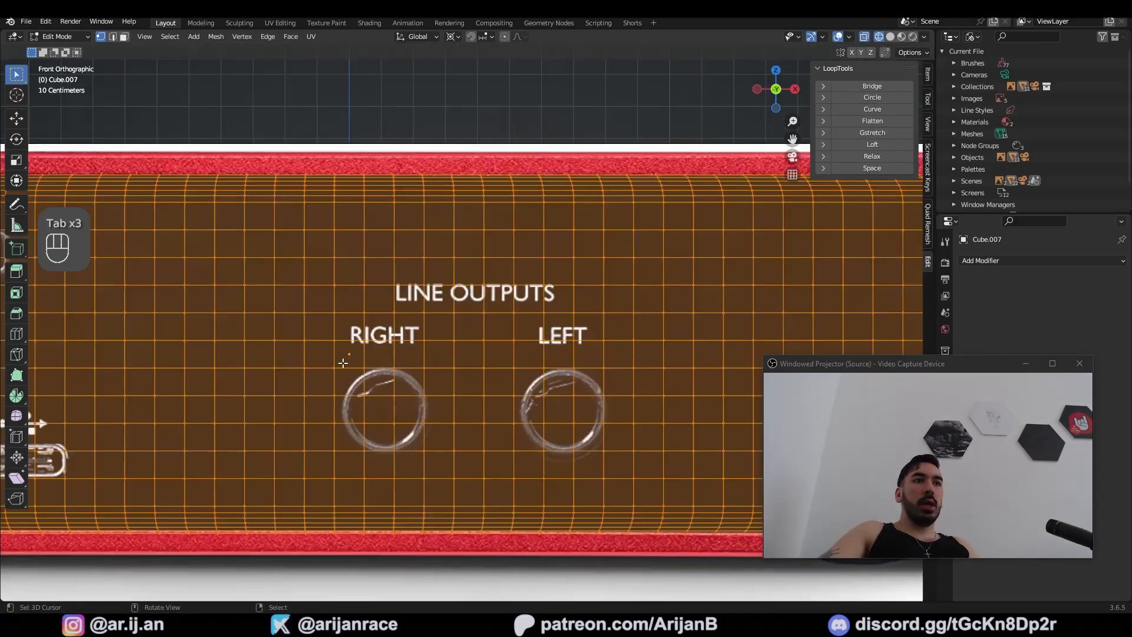
Inset a five-by-five block of faces around each of the two line output jacks by about 0.06 m
left_click(348, 350)
left_click(447, 473, "ctrl+shift")
left_click(314, 354)
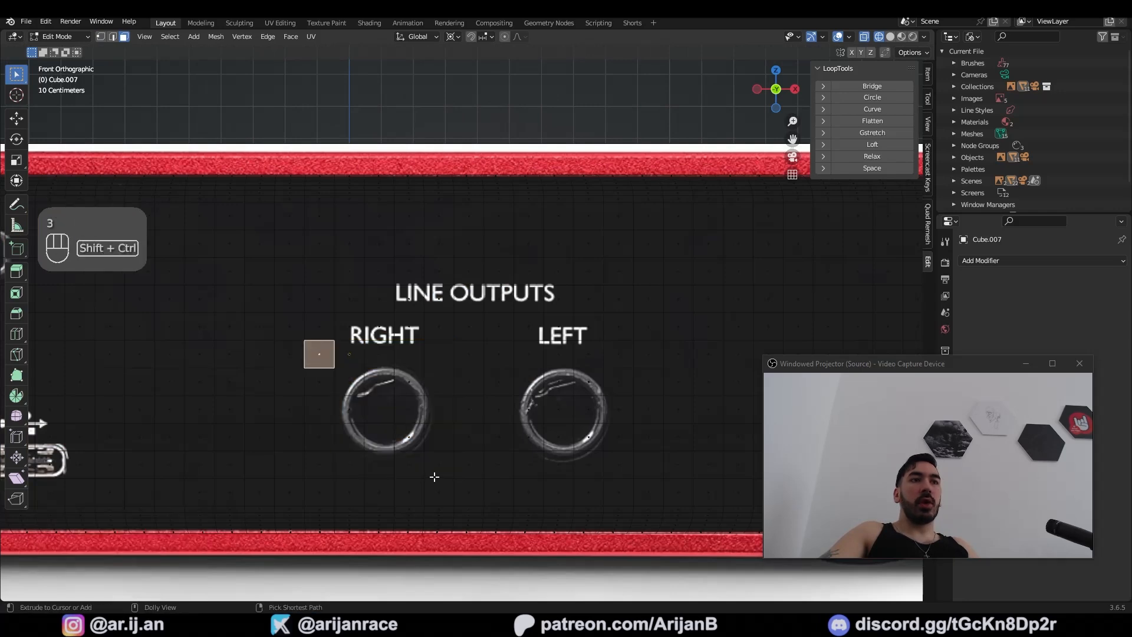
left_click(438, 469, "ctrl+shift")
left_click(521, 352, "shift")
left_click(621, 468, "ctrl+shift")
key("ctrl+z")
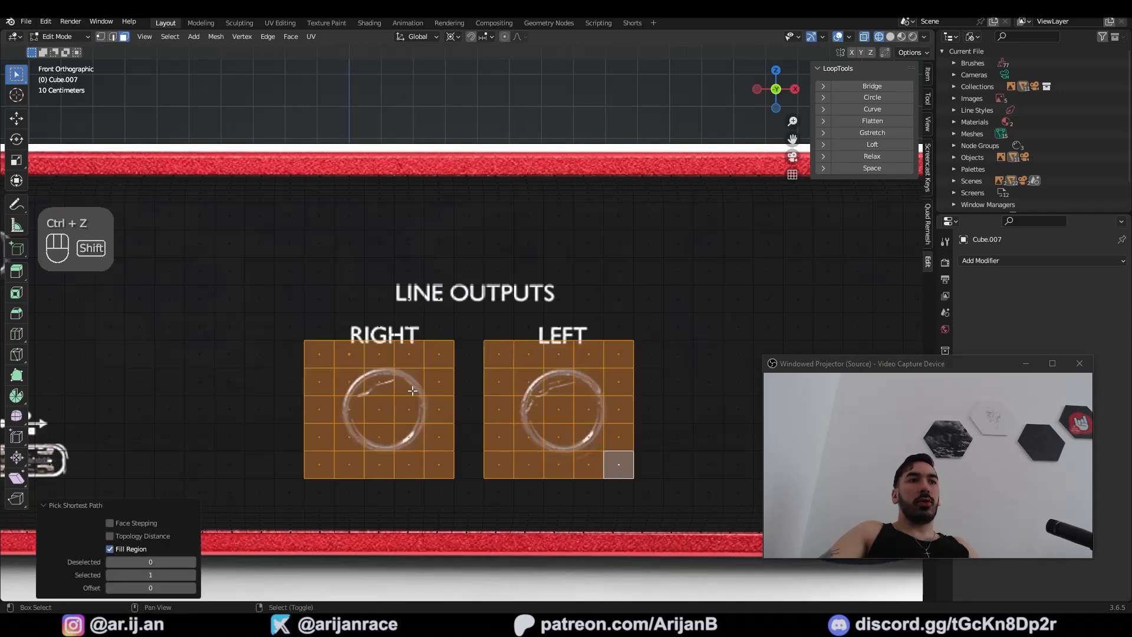
scroll(551, 467, "up", 2)
key("i")
left_click(571, 506)
Round both inset regions with LoopTools Circle and scale them to 0.793 about their individual origins
key("w")
mouse_move(596, 266)
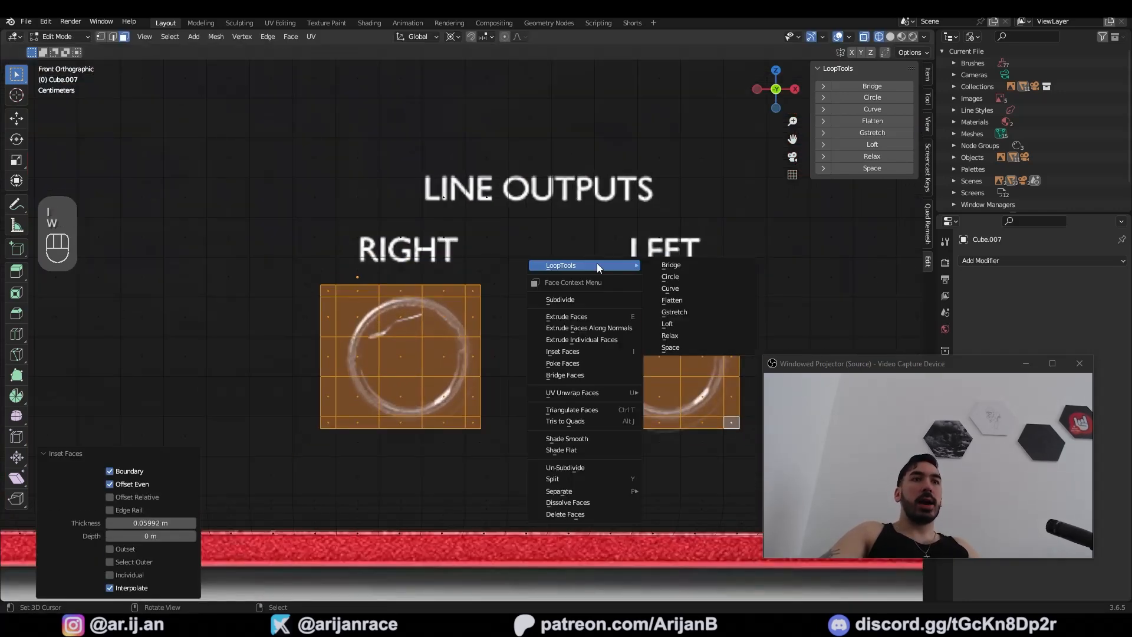
left_click(665, 276)
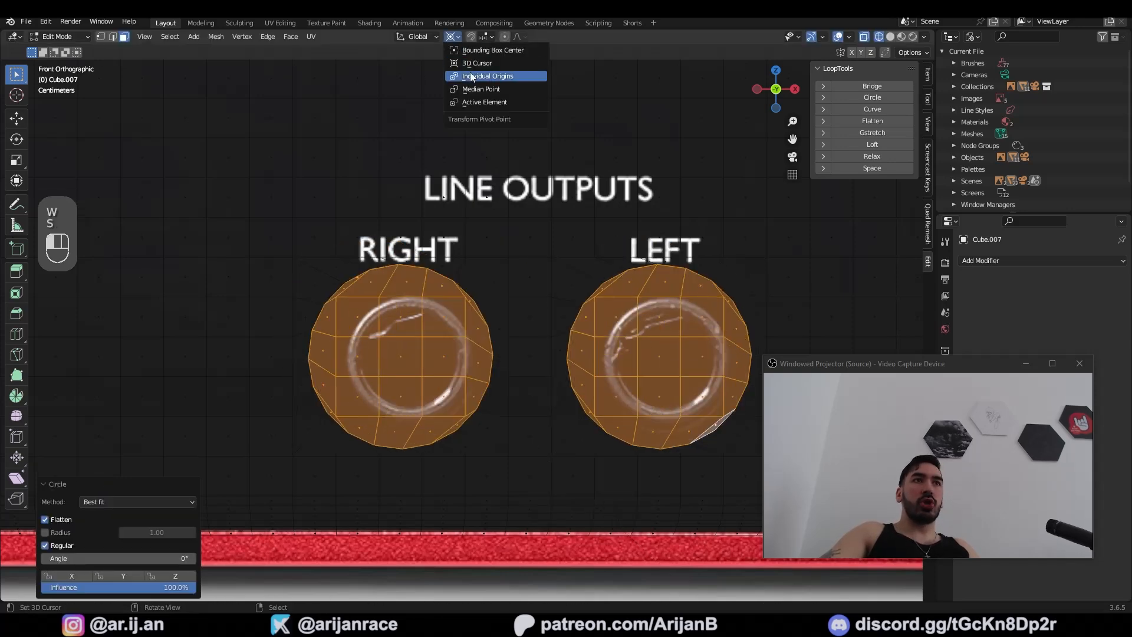
left_click(471, 75)
key("s")
left_click(553, 485)
Extrude both jack circles outward from the rear panel, then extrude them in place and scale inward to form raised rings
key("i")
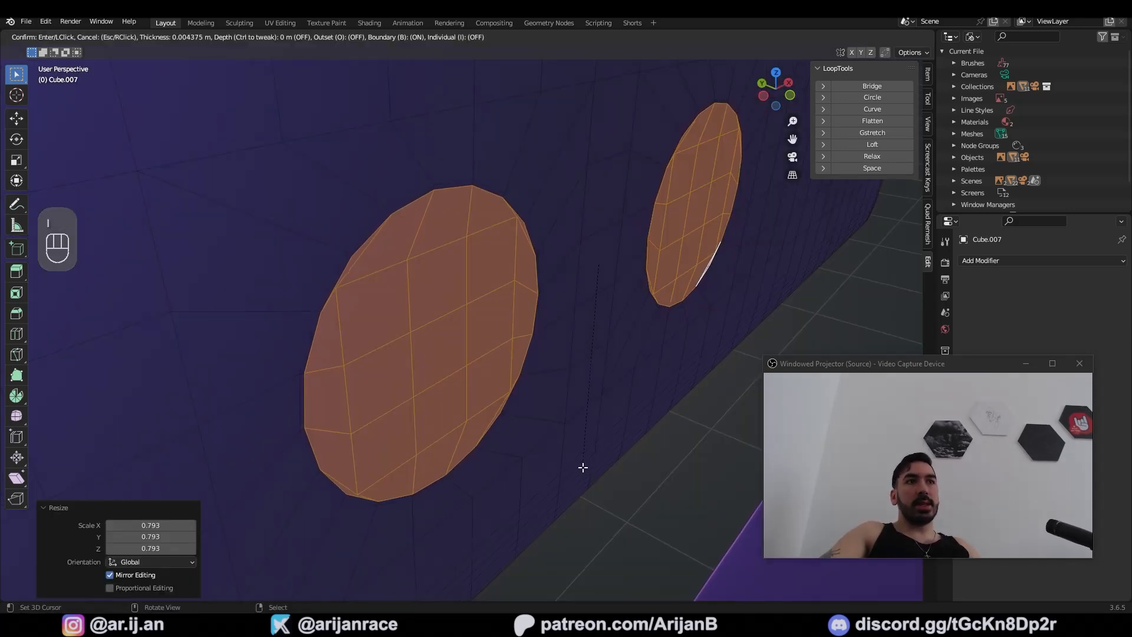
key("Escape")
key("e")
key("e")
key("s")
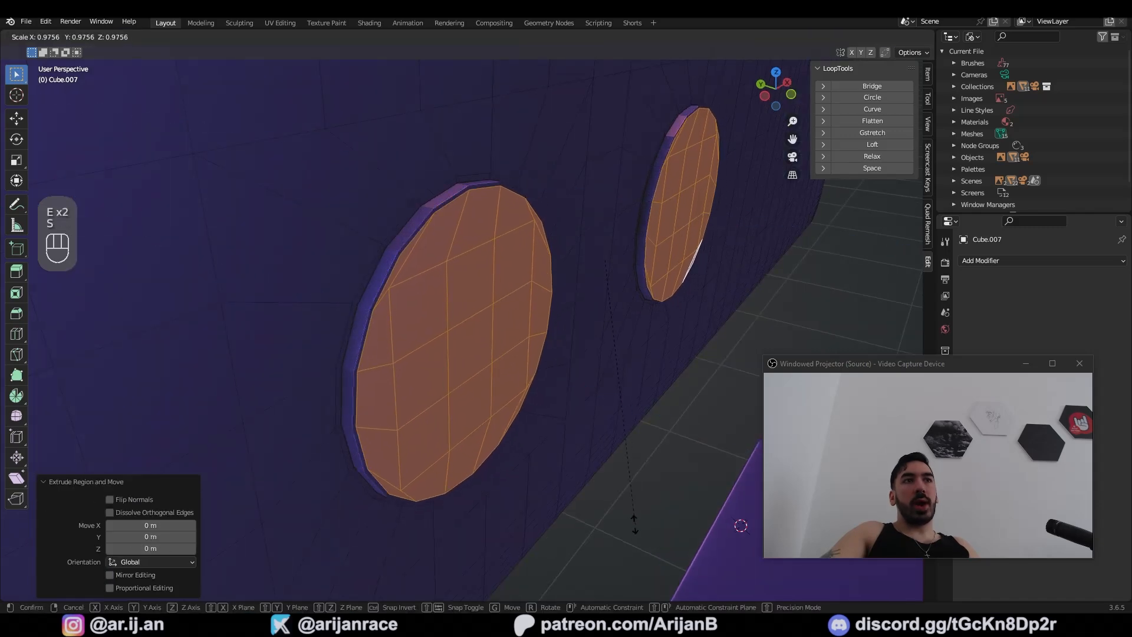
left_click(587, 466)
Try to extrude the inner jack circles about 0.138 m into the panel
key("e")
left_click(460, 379)
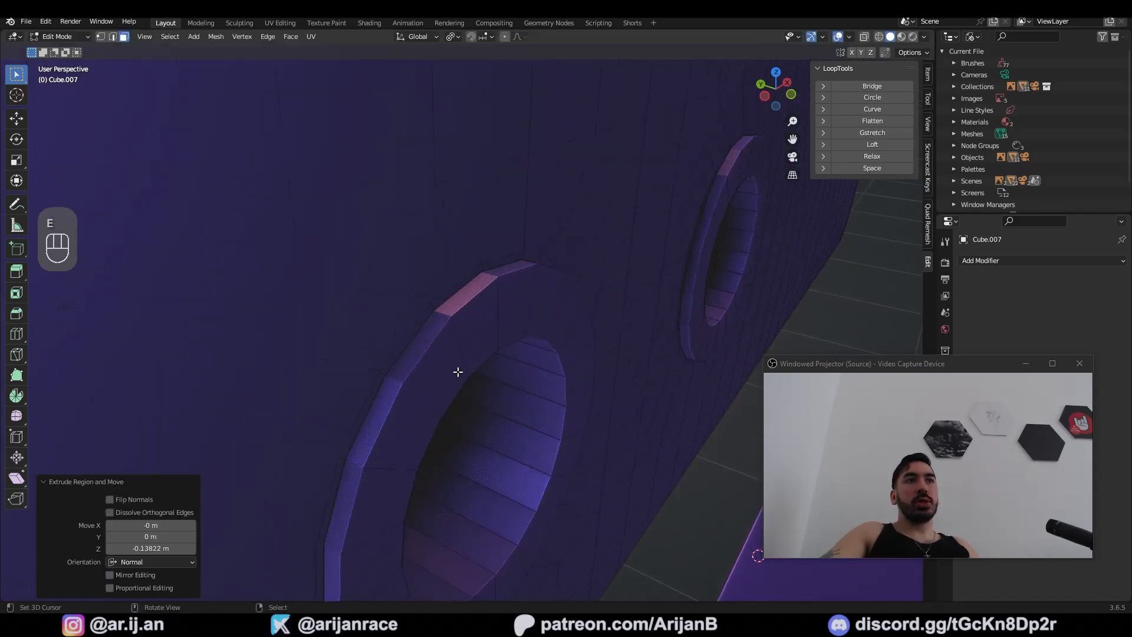
key("ctrl+z")
Extrude the inner jack circles about 0.094 m into the panel and delete the ring of faces around each jack
middle_click_drag(461, 379, 462, 362)
key("e")
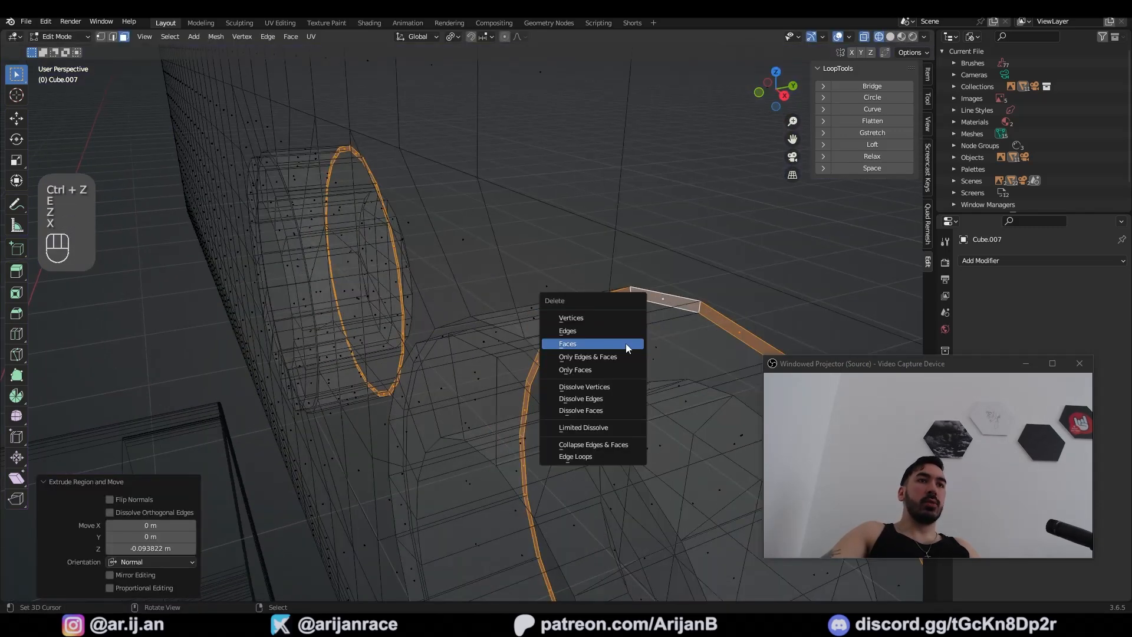
left_click(601, 341)
Bevel the jack ring edges and add a level 1 Subdivision modifier to the rear panel
key("alt+z")
key("ctrl+b")
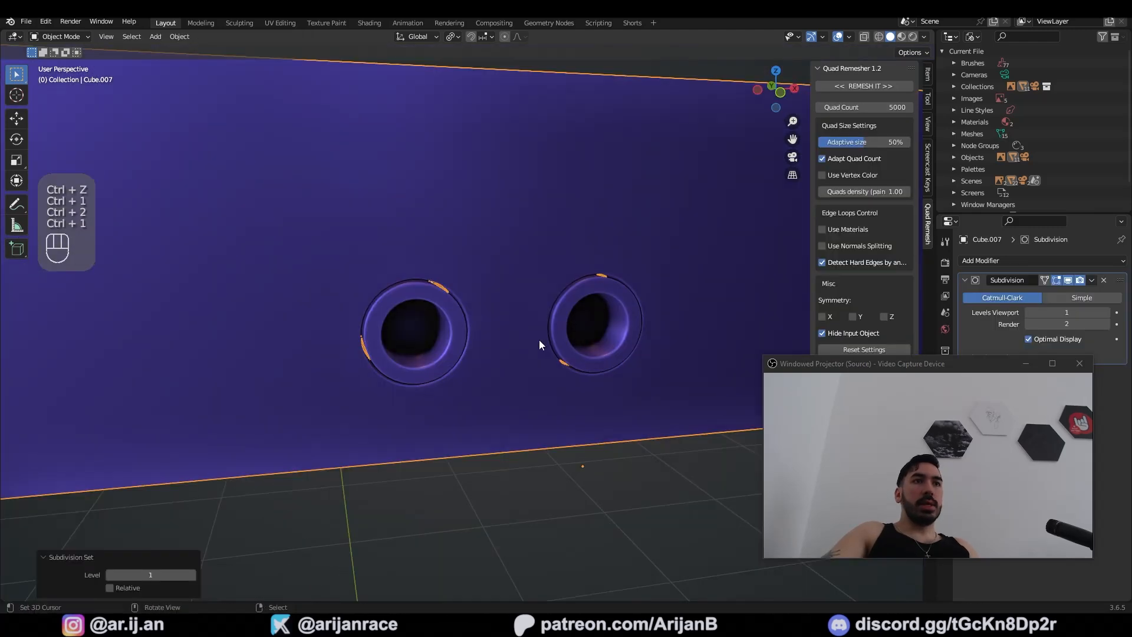
Select the four-by-three block of faces over the lock slot on the rear panel and inset it
scroll(539, 340, "up", 2)
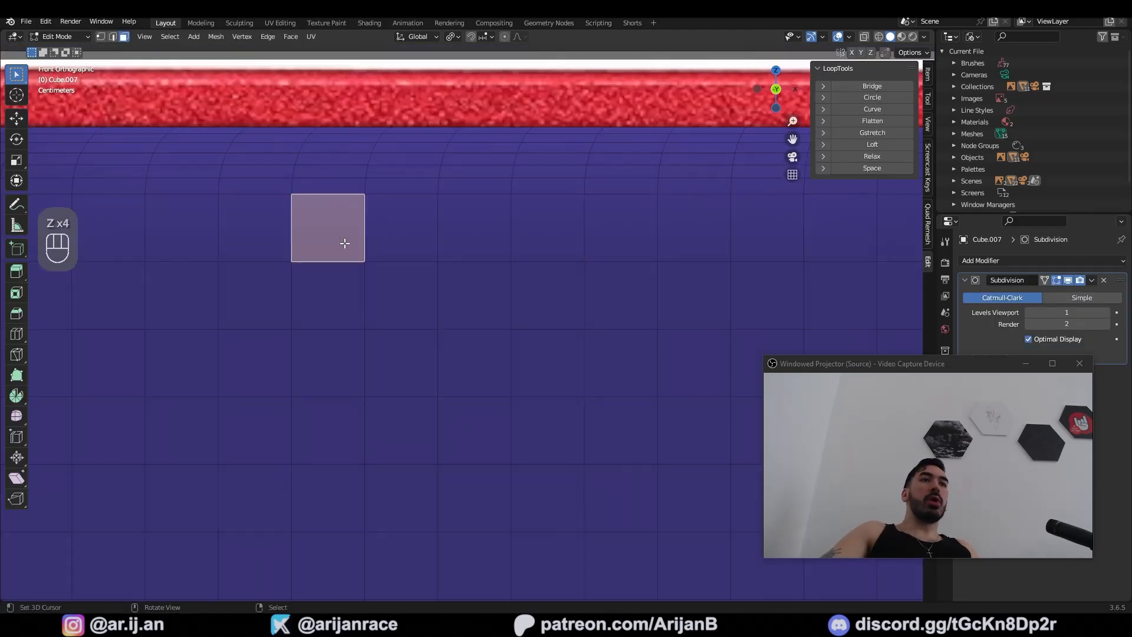
right_click(543, 362, "ctrl+shift")
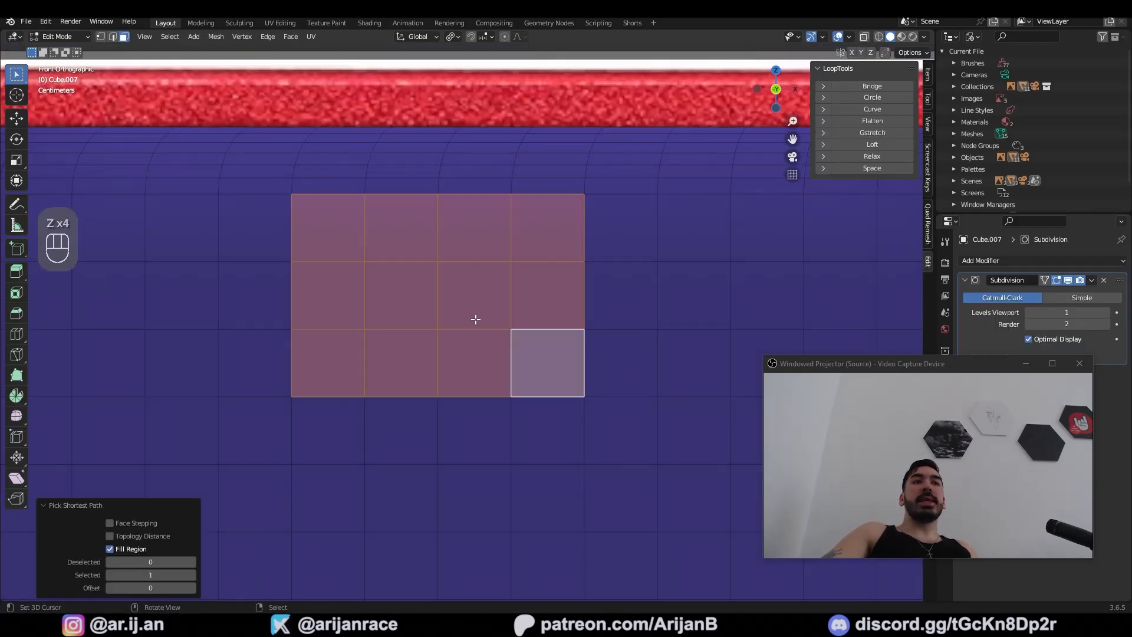
key("z")
middle_click_drag(308, 352, 371, 349, "shift")
scroll(483, 450, "up", 1)
middle_click_drag(700, 559, 666, 551, "shift")
key("i")
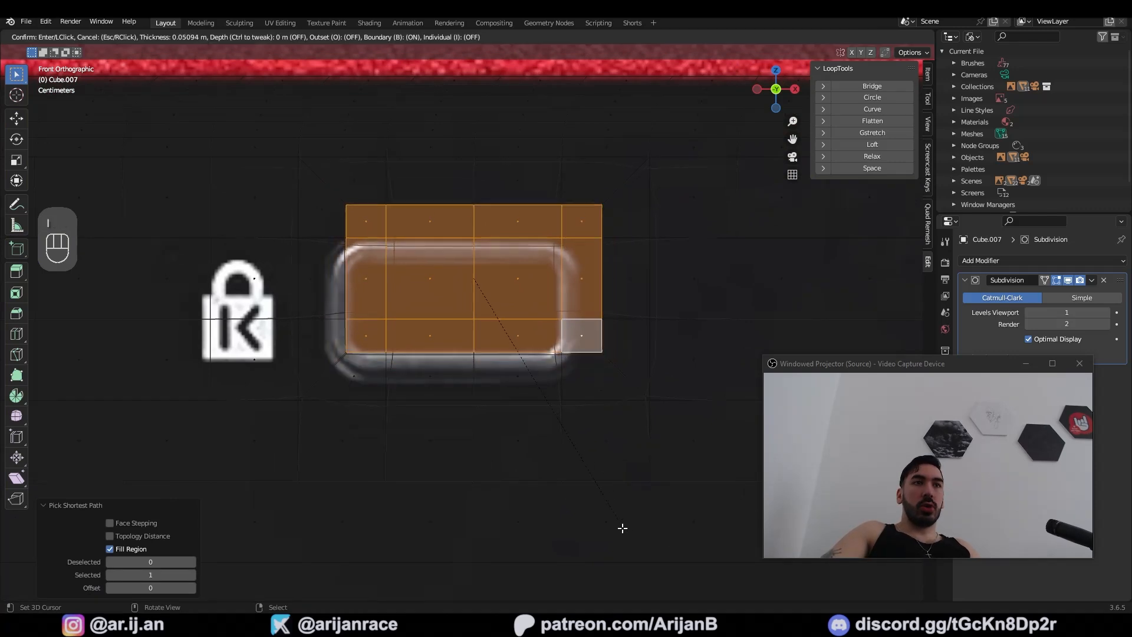
left_click(615, 478)
Undo the last edits made to the inset lock slot faces
key("z")
key("ctrl+z")
key("ctrl+z")
key("ctrl+z")
key("ctrl+z")
key("ctrl+z")
key("ctrl+z")
key("ctrl+z")
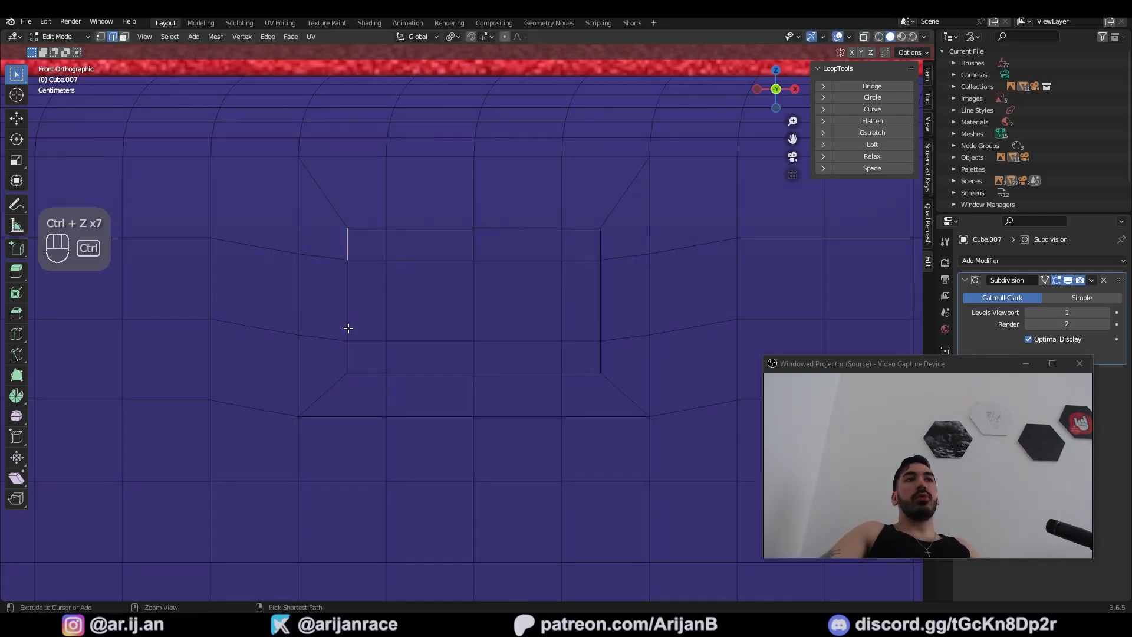
Space the vertices along both vertical inner edges of the lock slot evenly with LoopTools Space
left_click(349, 352, "ctrl")
left_click(600, 245, "shift")
left_click(601, 356, "ctrl")
key("w")
mouse_move(161, 206)
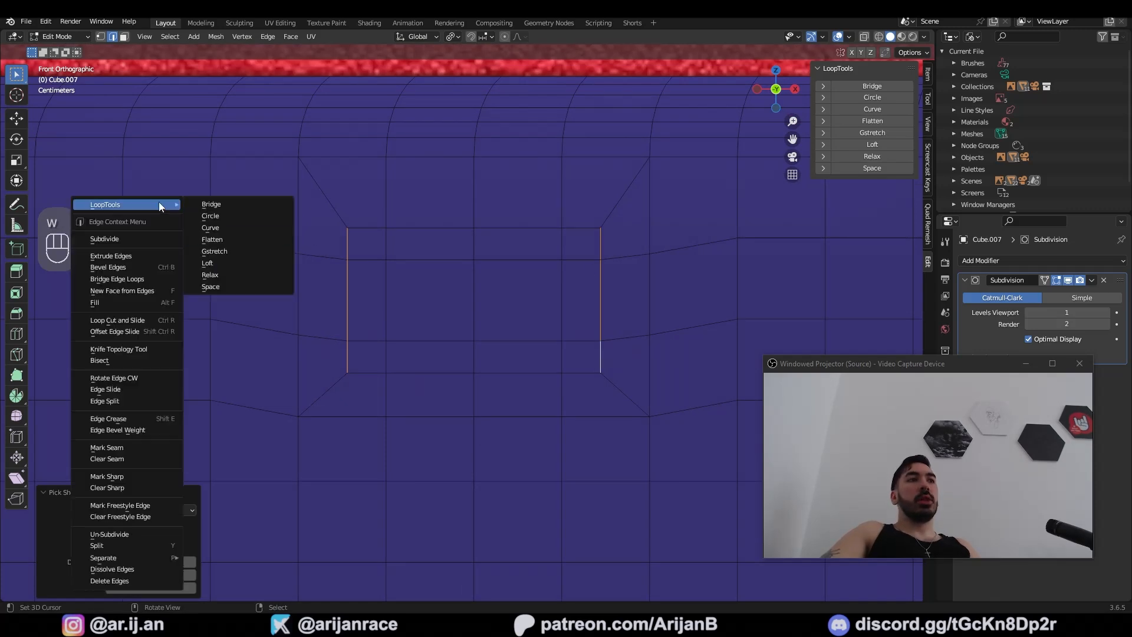
left_click(220, 287)
Space the vertices along the upper and lower inner edges of the lock slot evenly with LoopTools Space
key("g")
key("g")
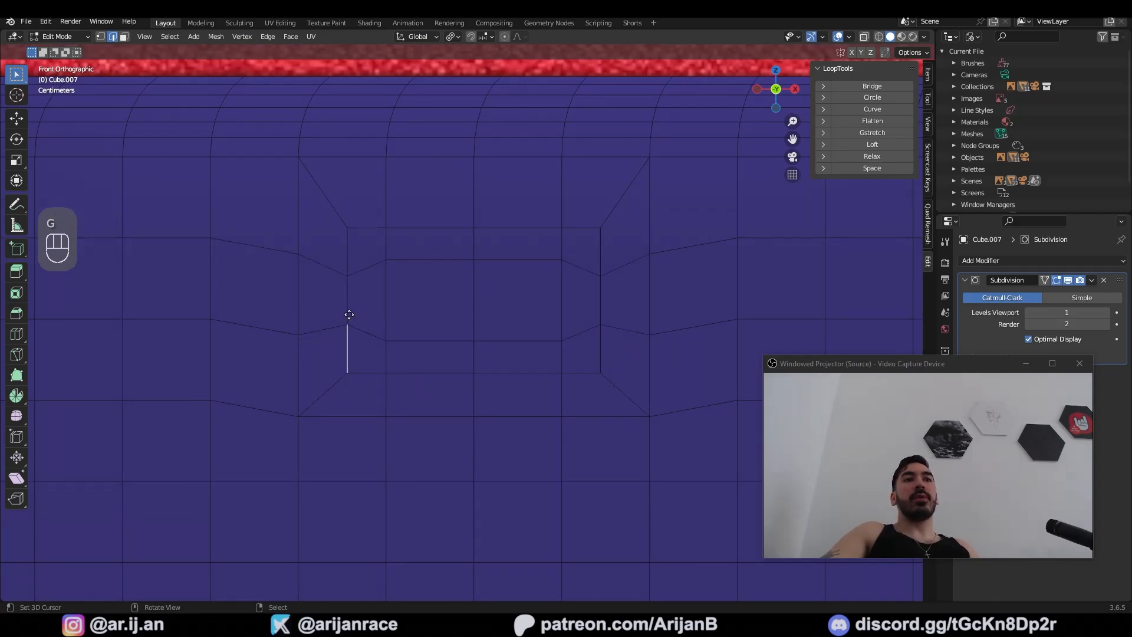
left_click(587, 230, "ctrl")
left_click(357, 373, "ctrl")
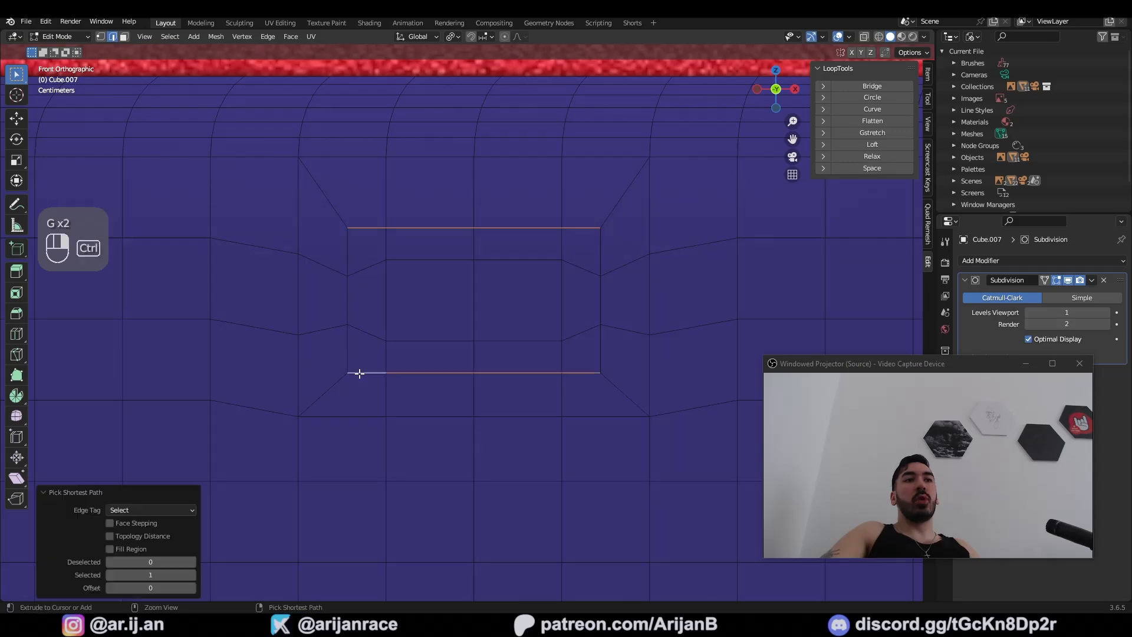
key("w")
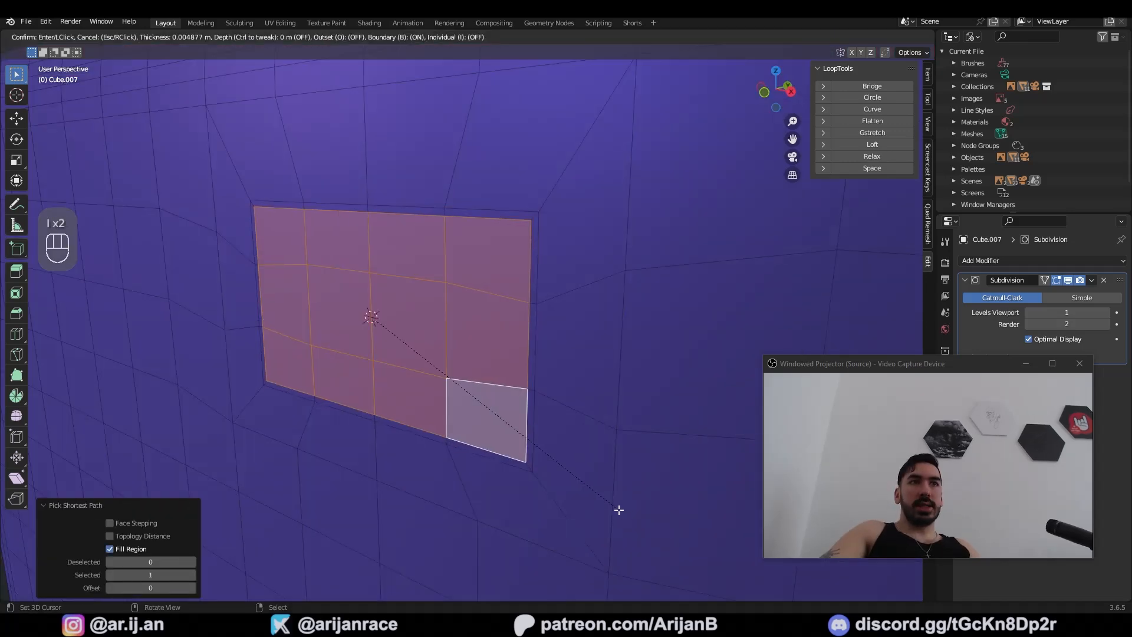
Inset the lock slot faces twice, first by about 0.0049 m, then extrude the centre block and outer face ring into the panel along Y
left_click(598, 495)
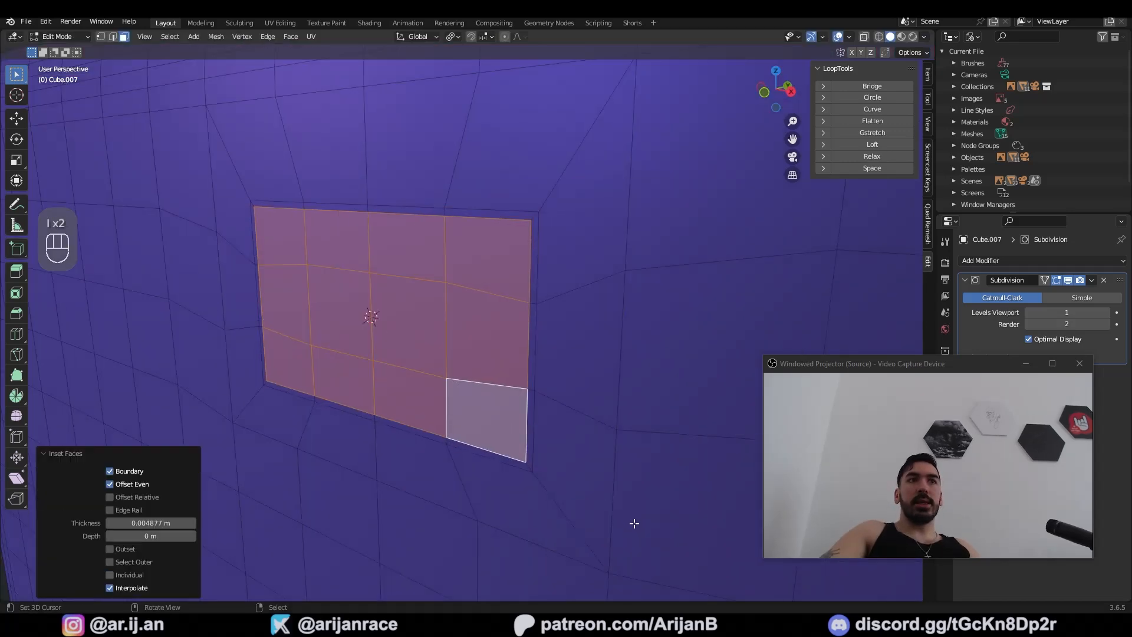
key("i")
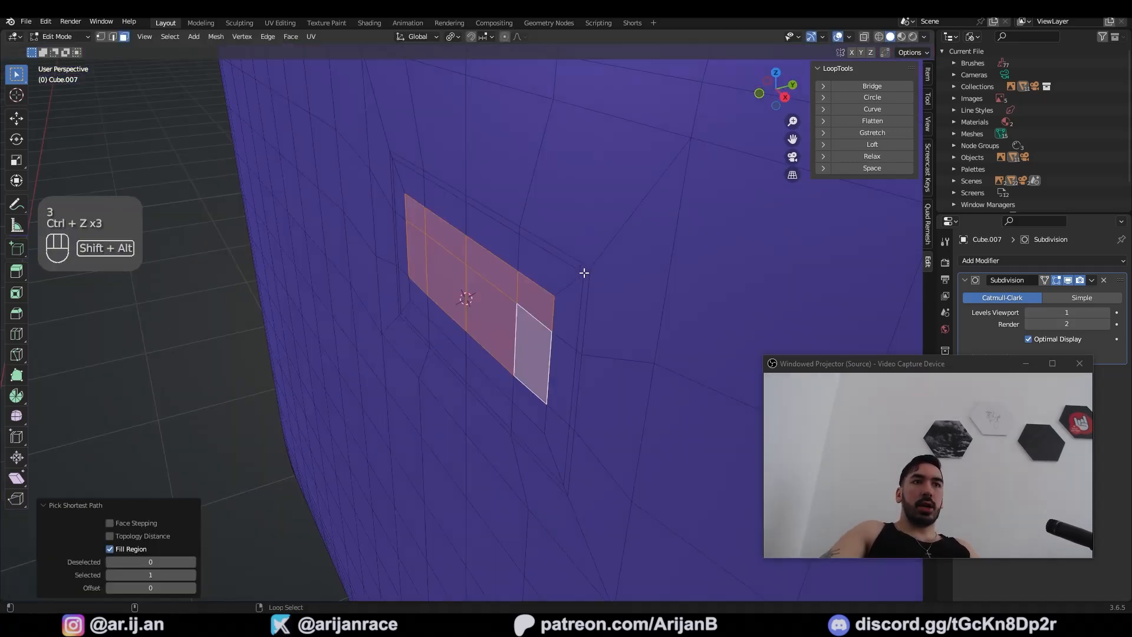
right_click(584, 274, "alt+shift")
key("e")
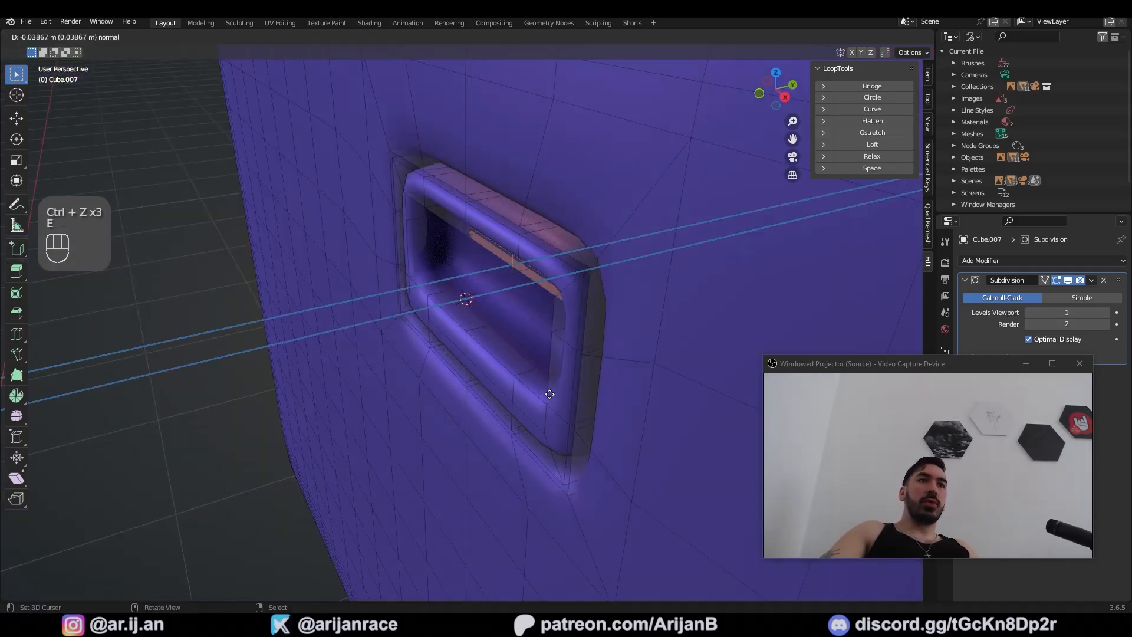
left_click(558, 380)
key("g")
key("y")
left_click(566, 313)
Delete the faces at the back of the recessed lock slot and ring, and bevel the slot's edges
key("shift+z")
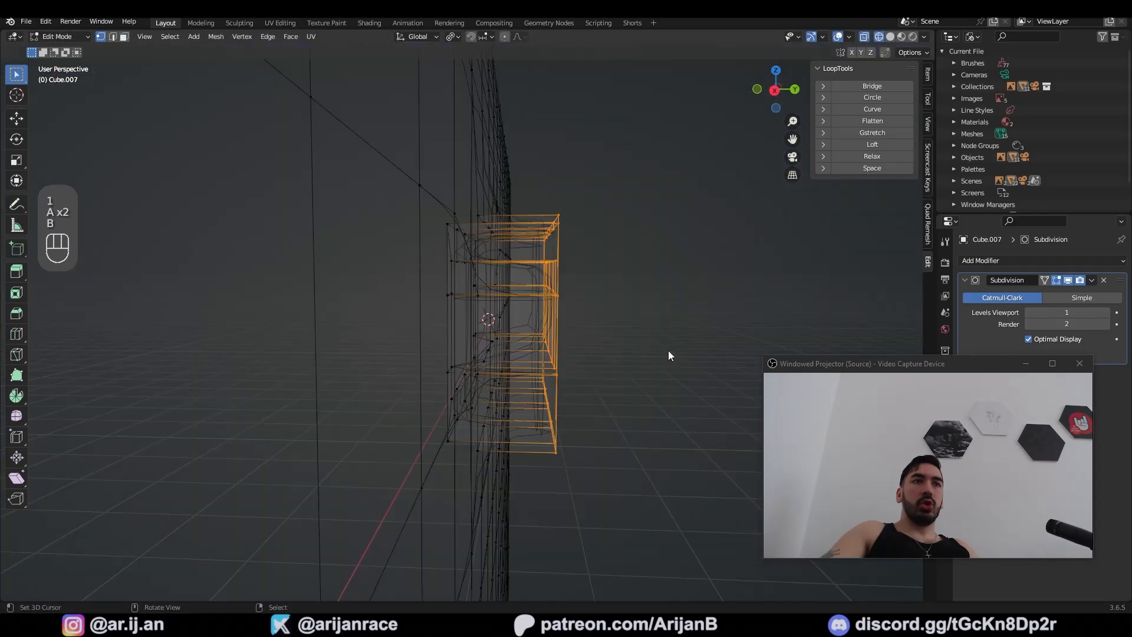
key("x")
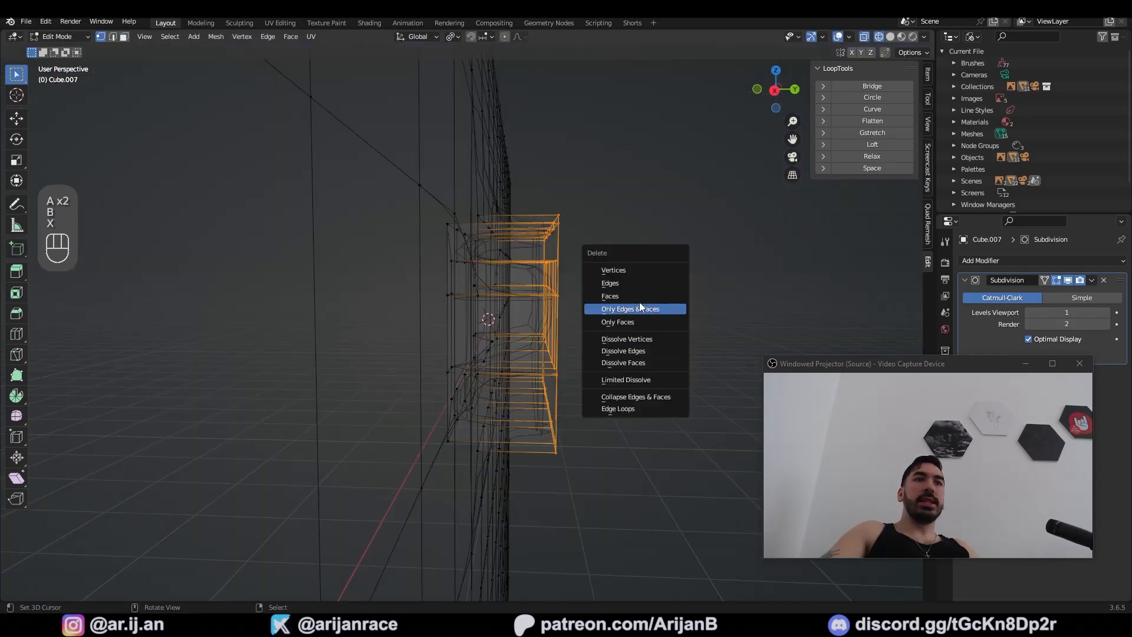
left_click(634, 296)
middle_click_drag(561, 276, 556, 273)
key("shift+z")
key("ctrl+b")
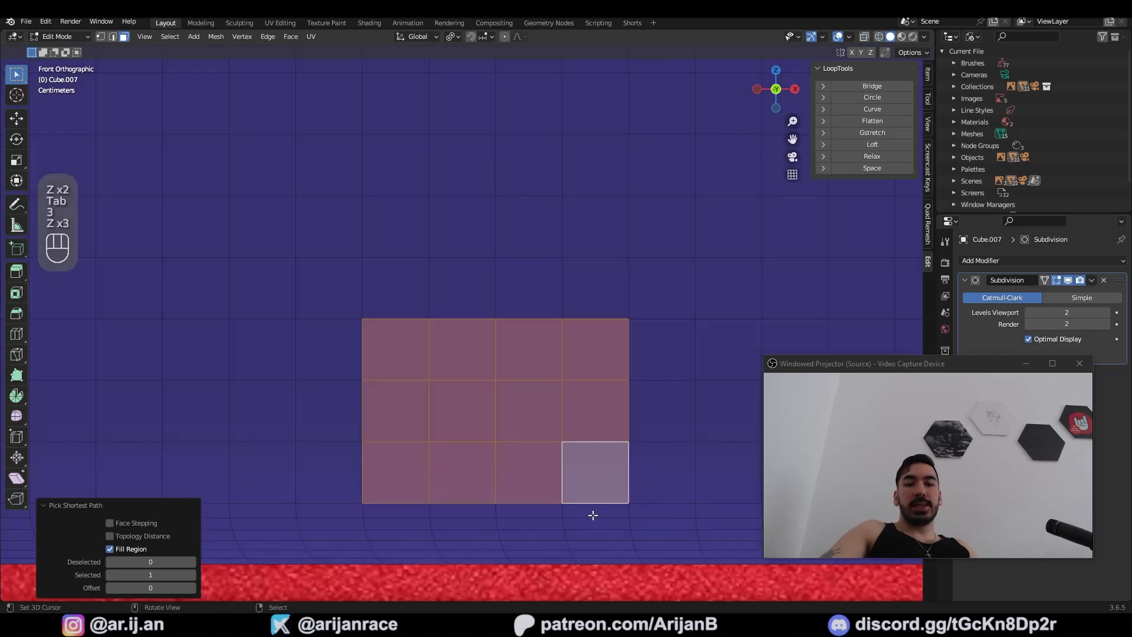
Inset the four-by-three block of faces for the USB port by about 0.066 m
key("i")
left_click(569, 485)
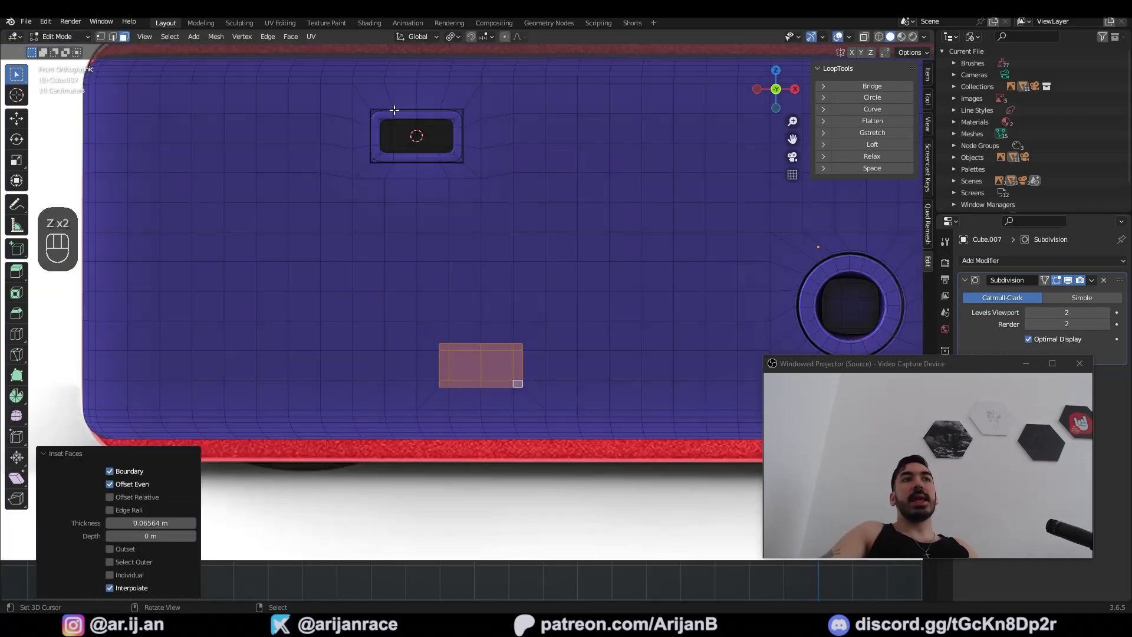
scroll(420, 307, "up", 2)
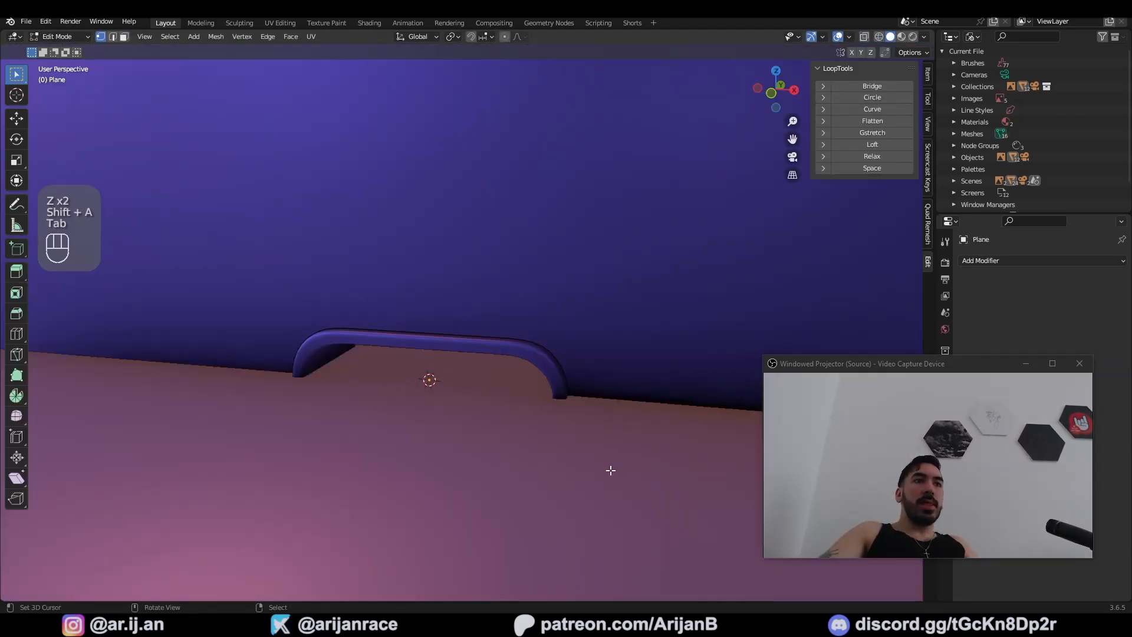
Scale the plane at the USB port down by about 0.24 and then further until it fits inside the opening
key("s")
left_click(473, 392)
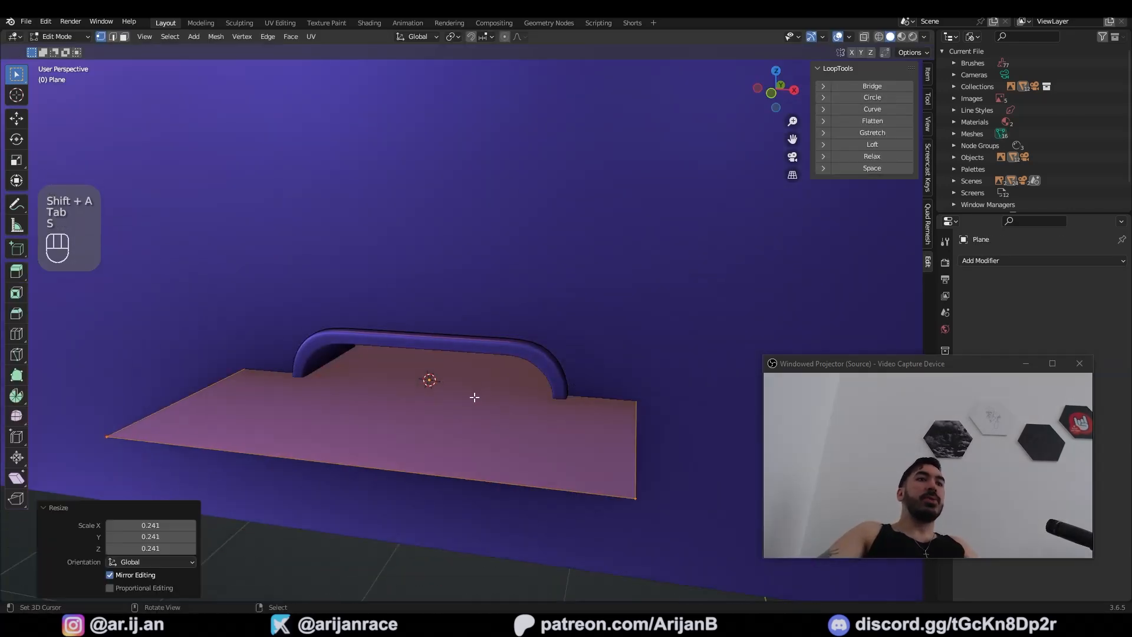
key("s")
left_click(495, 420)
middle_click_drag(496, 420, 564, 397)
Move the plane along Y into the USB port, lower it about 0.003 m and extrude it into a thin slab
key("g")
key("y")
left_click(501, 418)
scroll(564, 396, "up", 2)
key("g")
middle_click(561, 410)
left_click(556, 422)
key("e")
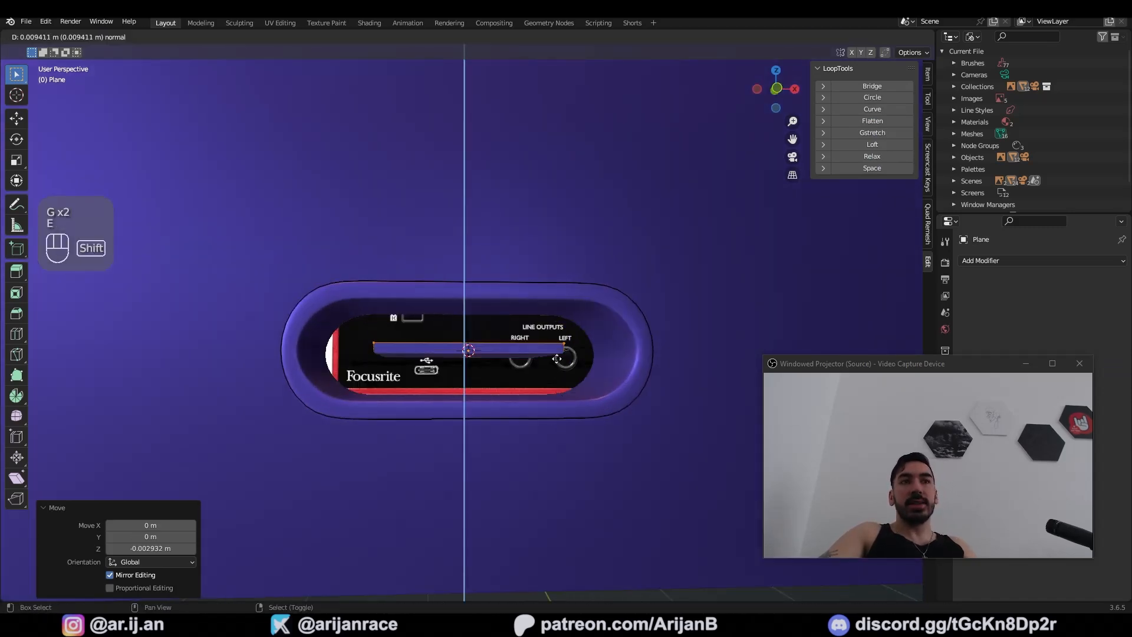
left_click(557, 373)
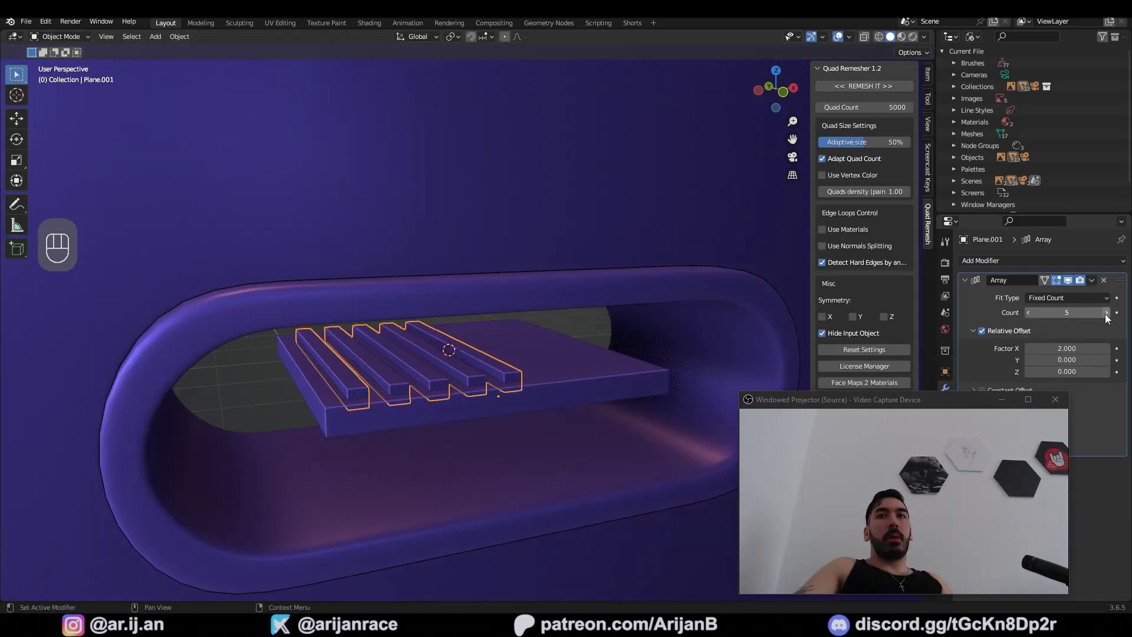
Set the contact strip's Array count to 9 and shift the strips along X to centre them on the slab
left_click(1106, 312)
left_click(1107, 312)
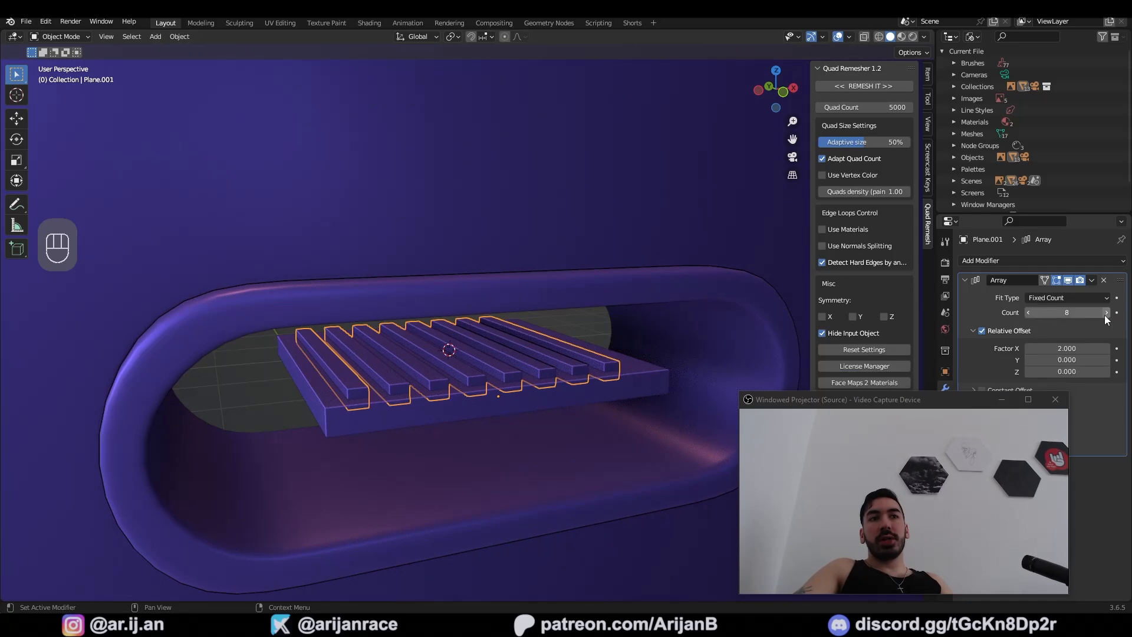
left_click(1106, 315)
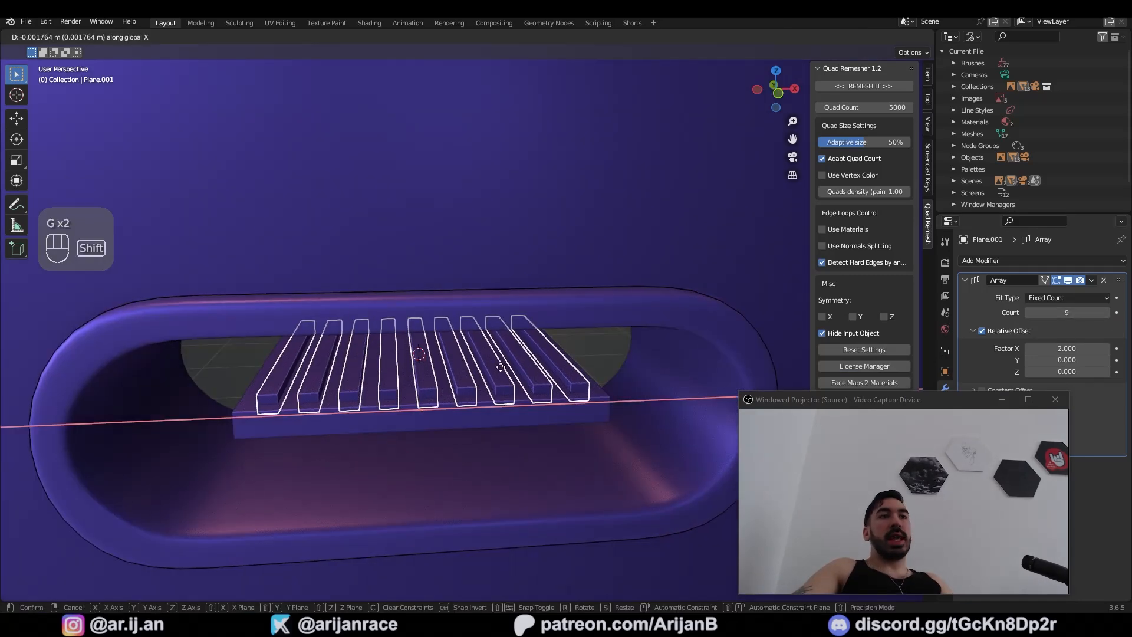
left_click(503, 373)
middle_click_drag(503, 373, 511, 389)
Apply the contact strips' Array modifier and select all geometry of the strips and slab in Edit Mode
left_click(503, 388, "shift")
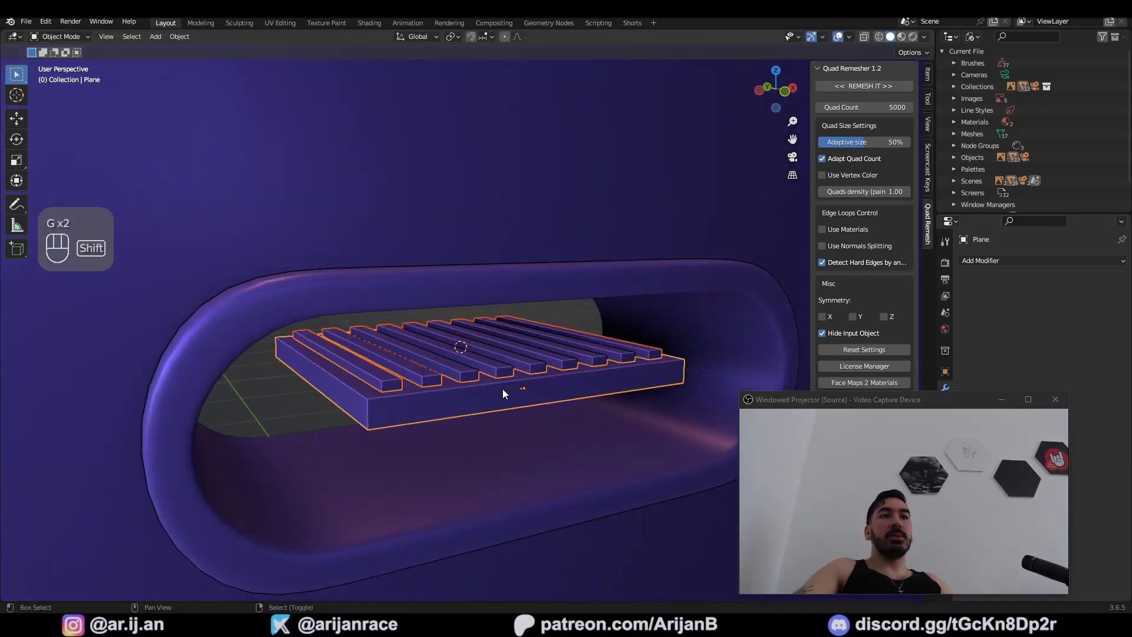
key("ctrl+z")
key("ctrl+a")
key("Tab")
key("a")
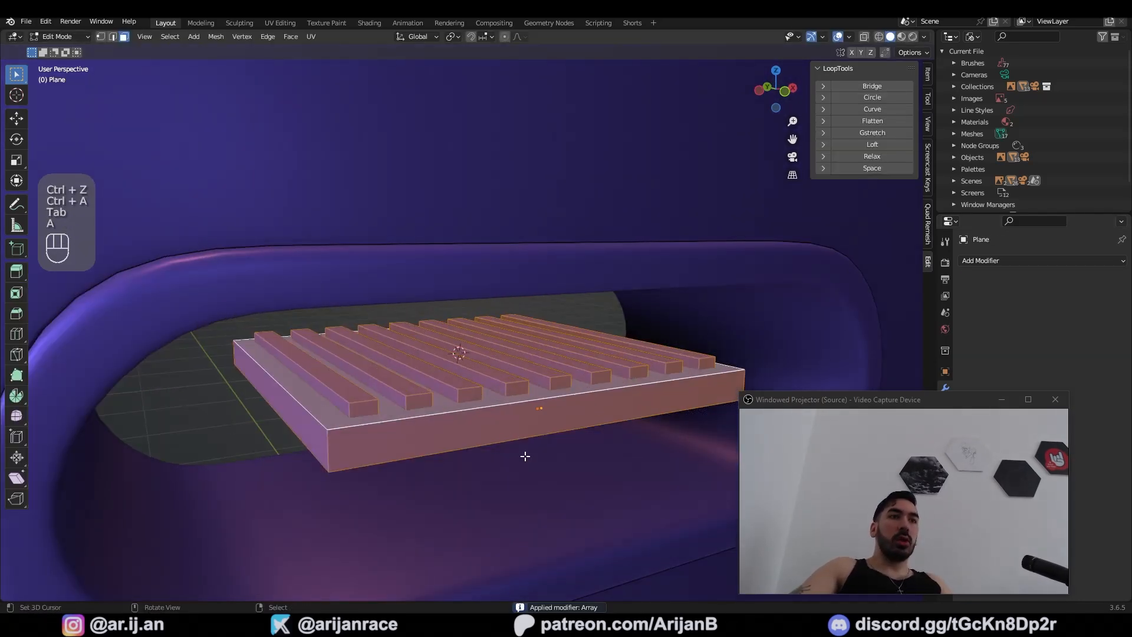
key("Tab")
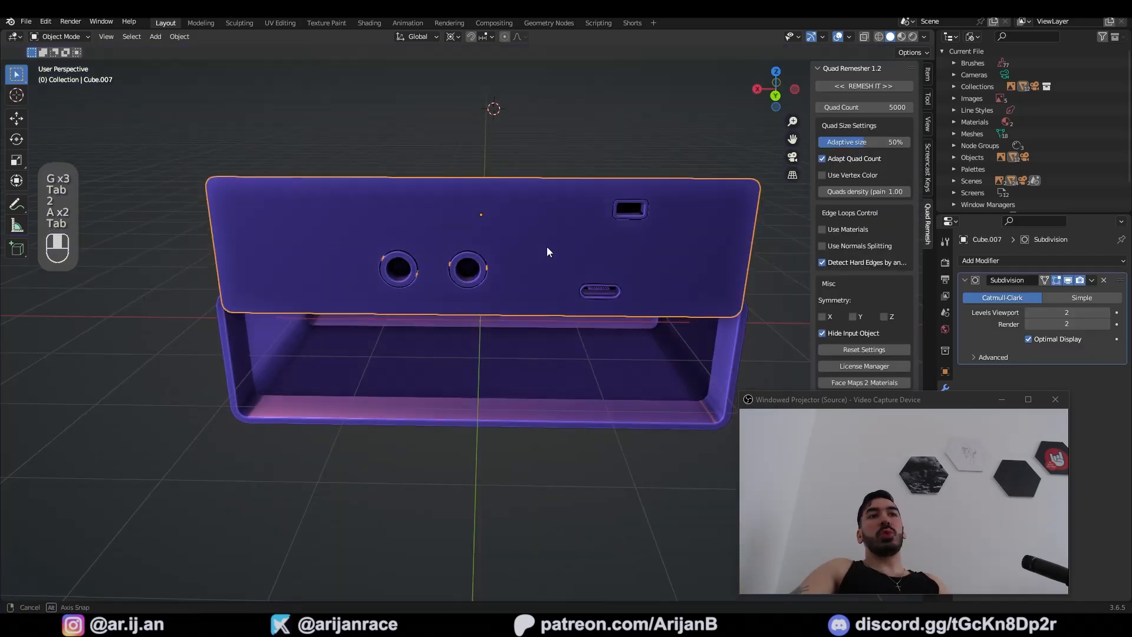
Move the rear panel down into the open back of the housing
key("g")
middle_click(510, 205)
left_click(503, 296, "ctrl")
middle_click_drag(503, 295, 531, 313)
Select the rear panel's outer edge loop and move it to fit the housing's rim
key("Tab")
key("2")
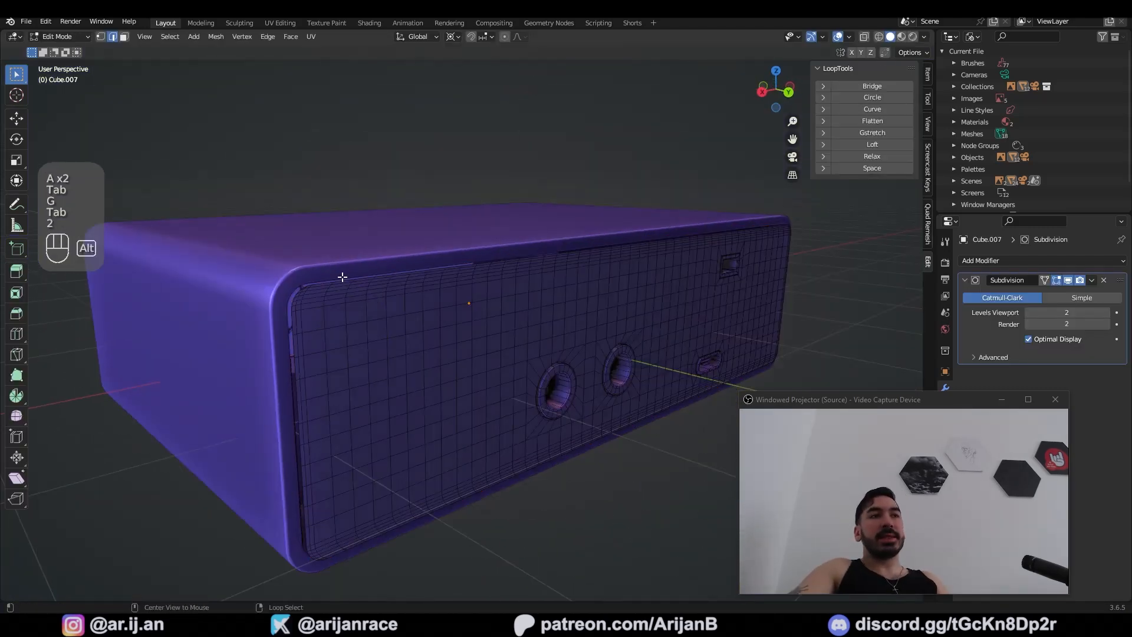
left_click(342, 277, "alt+shift")
key("g")
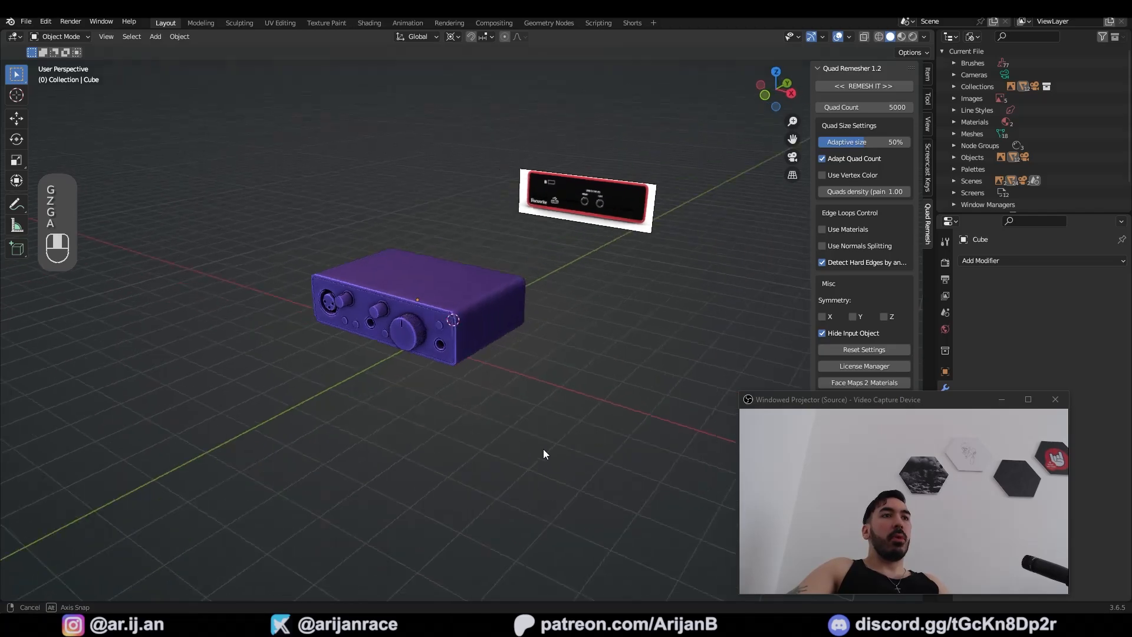
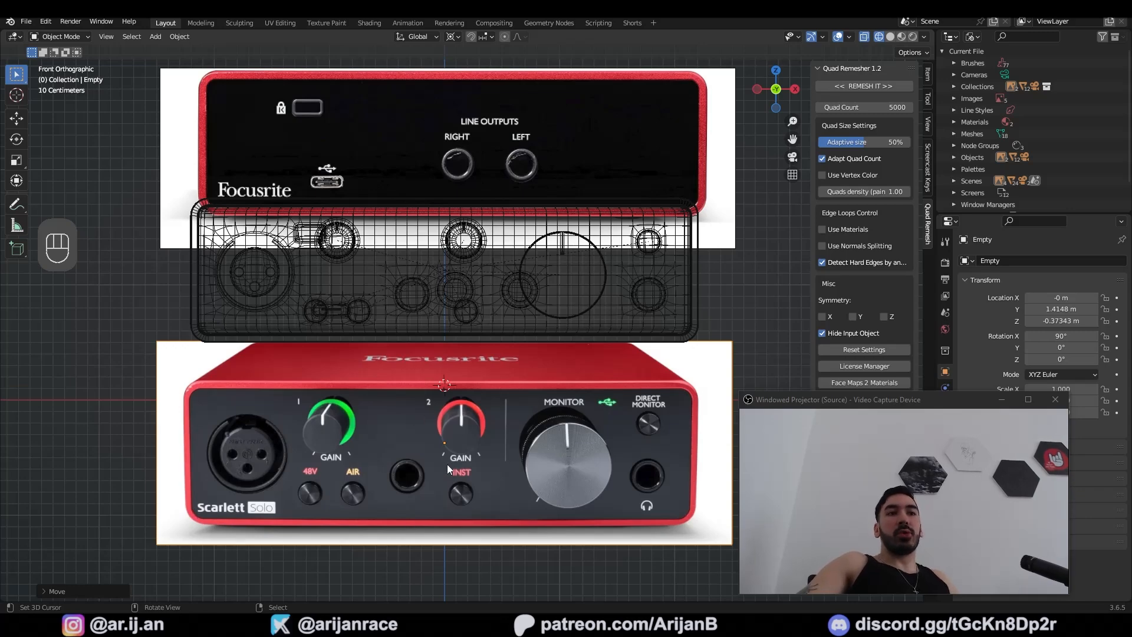
Examine the labels, icons and connectors on the front and rear reference images
scroll(450, 461, "up", 1)
scroll(583, 476, "down", 1)
middle_click_drag(614, 476, 496, 369, "shift")
scroll(289, 465, "up", 3)
scroll(494, 372, "up", 2)
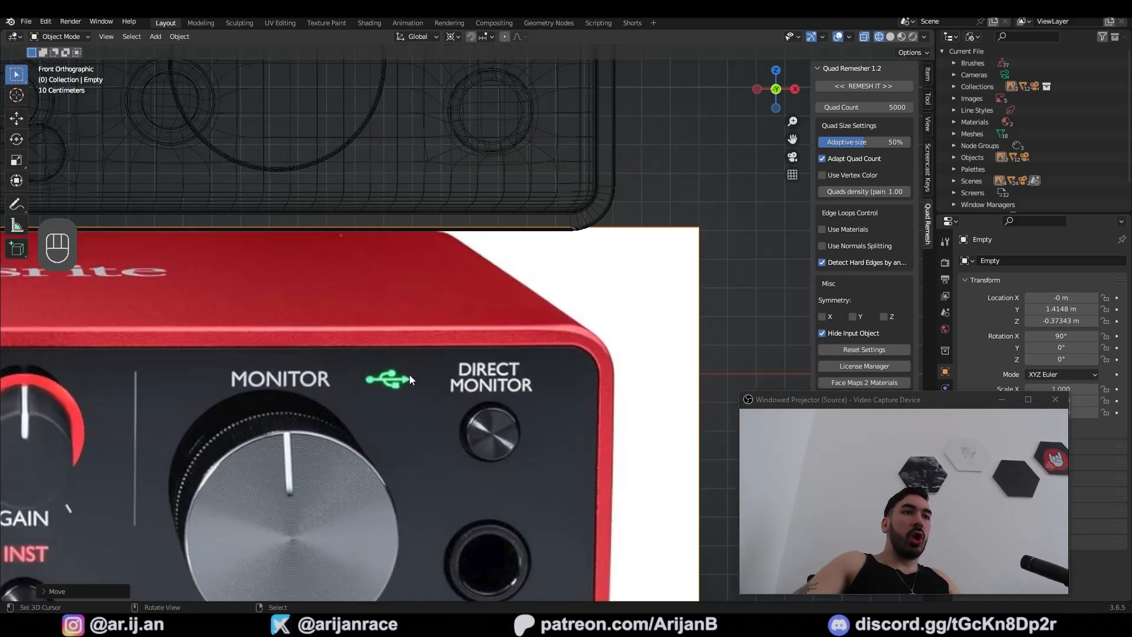
middle_click_drag(374, 384, 397, 320, "shift")
scroll(397, 321, "down", 1)
middle_click_drag(458, 510, 571, 425, "shift")
scroll(462, 434, "down", 2)
middle_click_drag(282, 224, 440, 352, "shift")
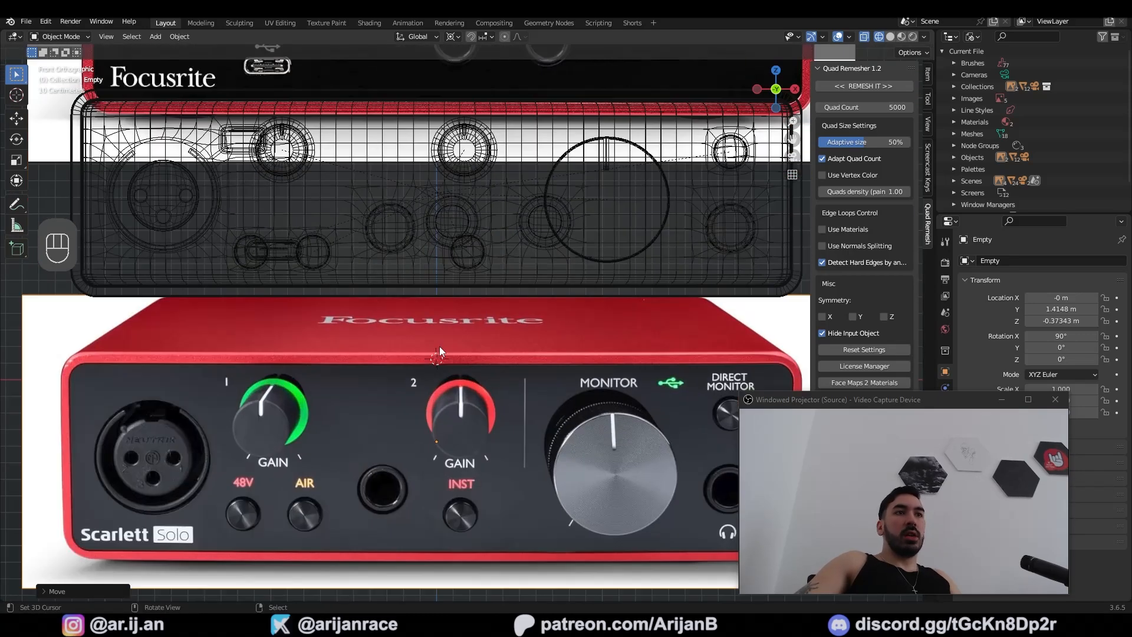
scroll(585, 313, "down", 2)
middle_click_drag(585, 312, 594, 461, "shift")
scroll(202, 225, "up", 2)
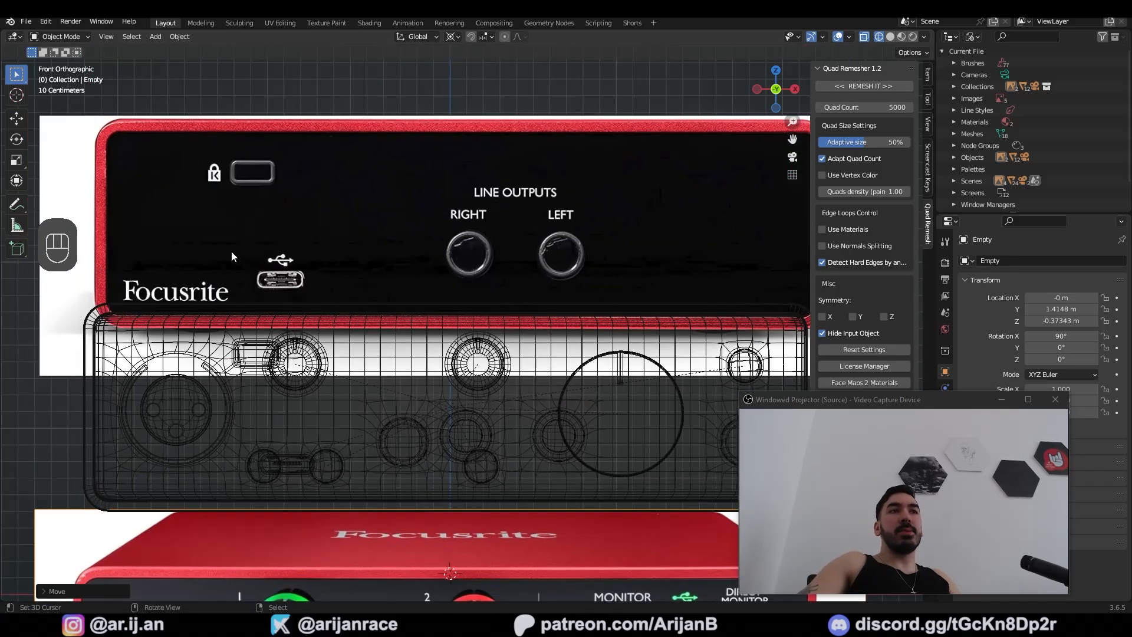
middle_click_drag(259, 531, 316, 175, "shift")
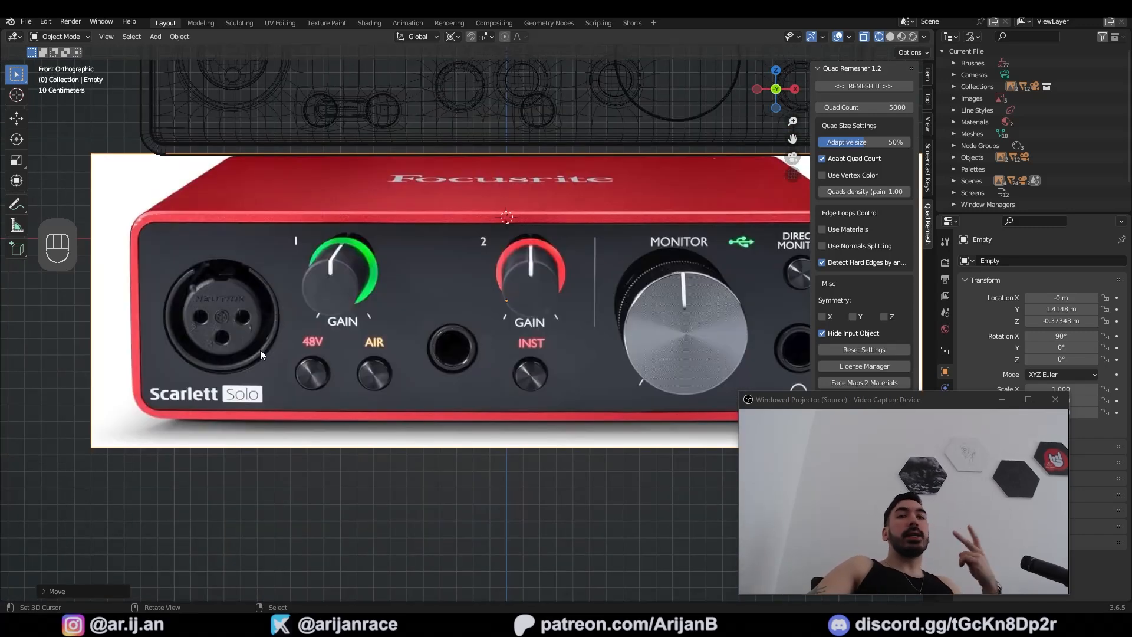
Examine the XLR socket, monitor knob and direct monitor button up close on the front reference image
middle_click_drag(239, 346, 438, 340, "shift")
scroll(448, 359, "up", 5)
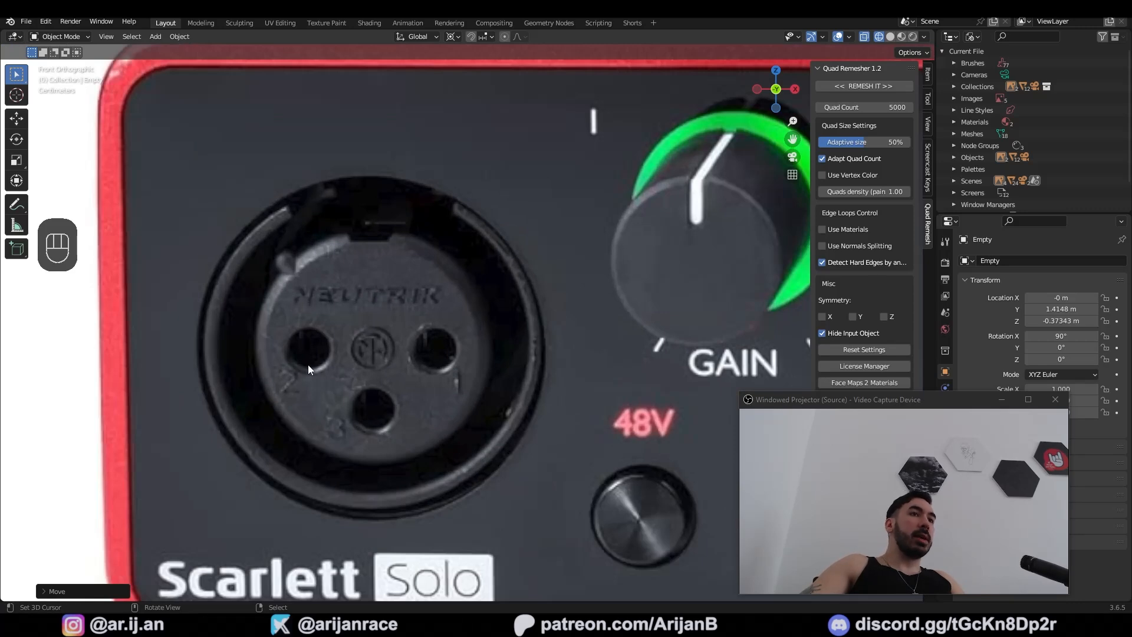
scroll(314, 365, "down", 5)
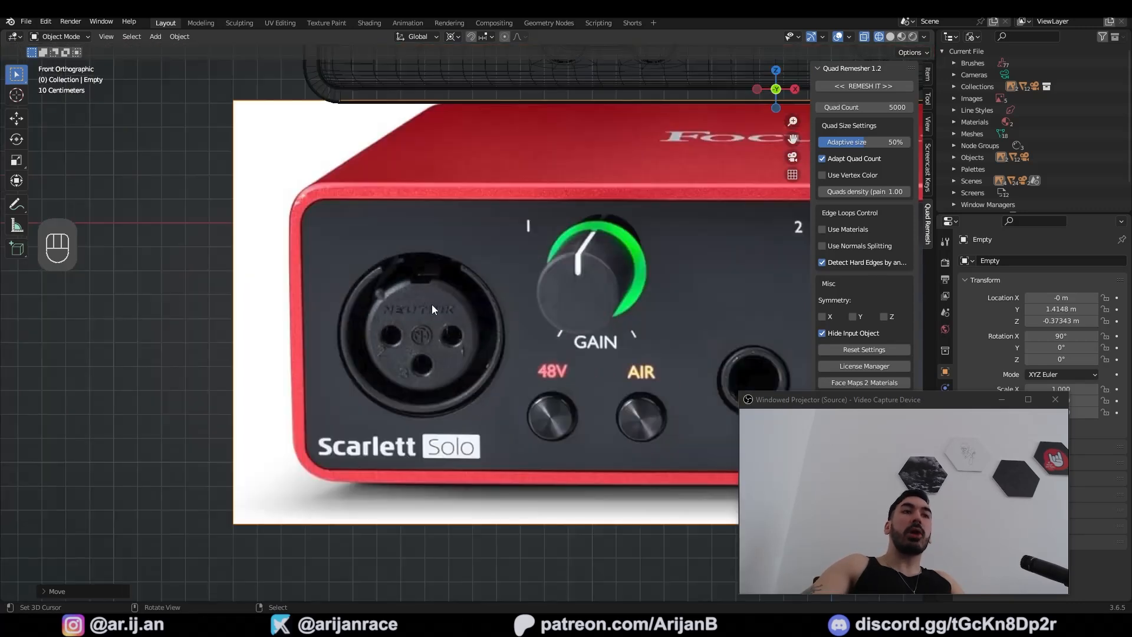
middle_click_drag(431, 305, 453, 331, "shift")
scroll(453, 331, "up", 2)
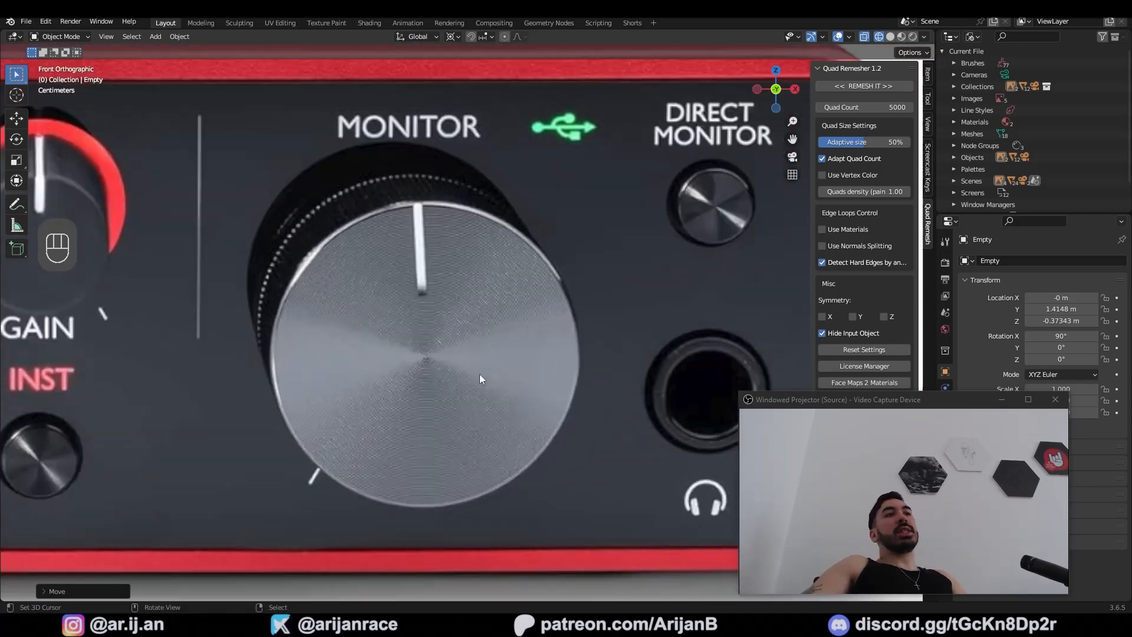
scroll(326, 287, "down", 6)
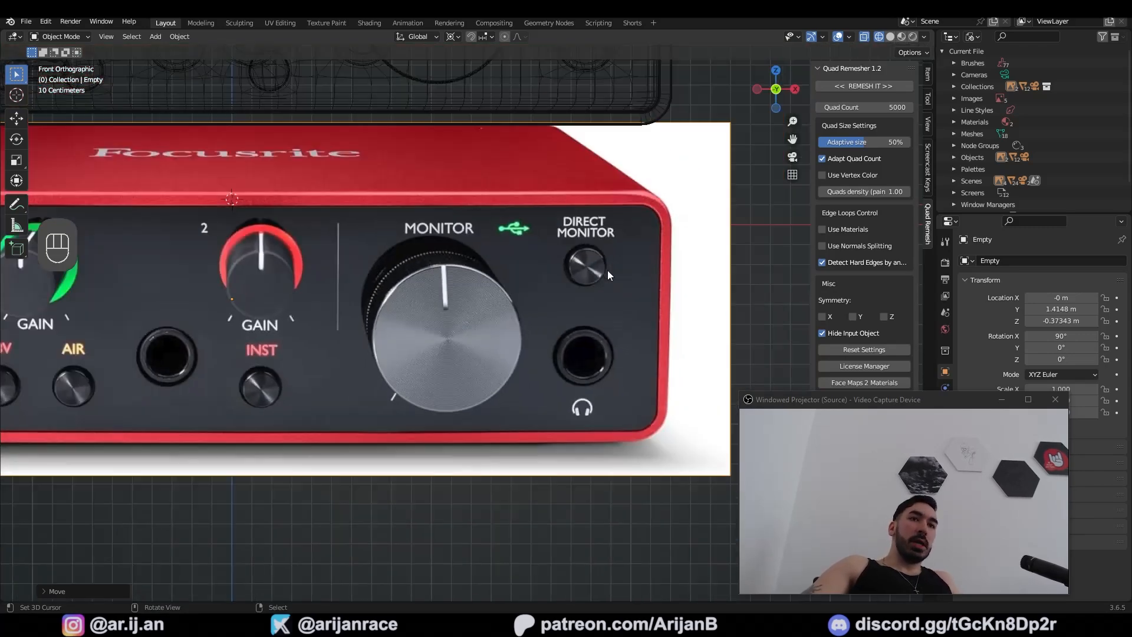
Copy the Scarlett Solo front photo from the browser's image search and paste it into a new Paint.NET image
key("alt+Tab")
right_click(715, 190)
left_click(756, 390)
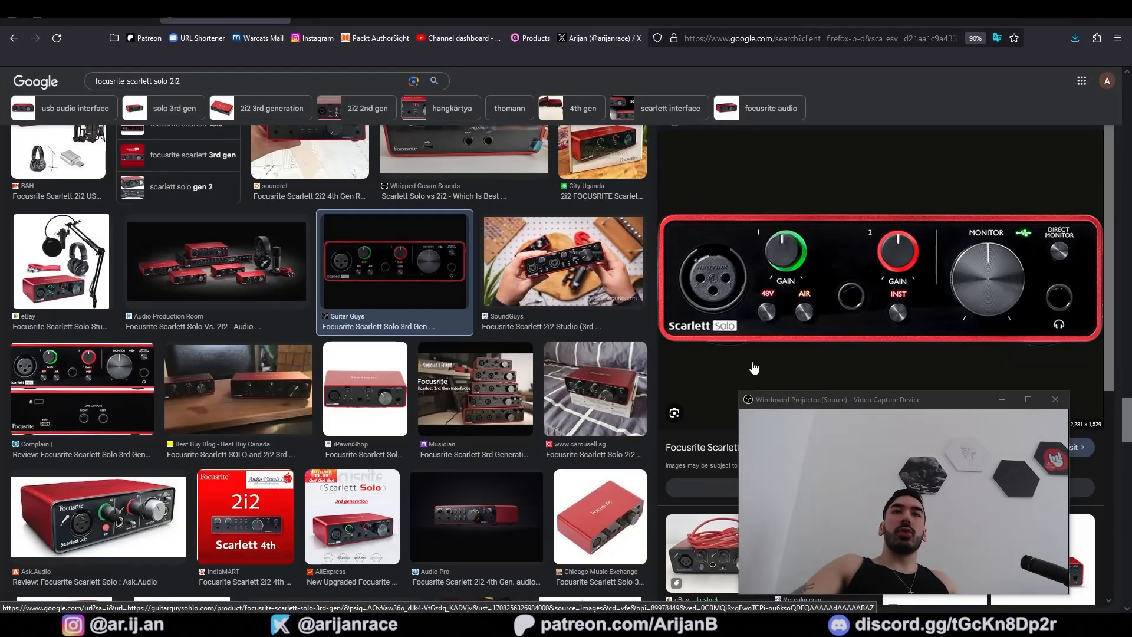
key("alt+Tab")
key("ctrl+n")
left_click(561, 384)
key("ctrl+v")
key("ctrl+b")
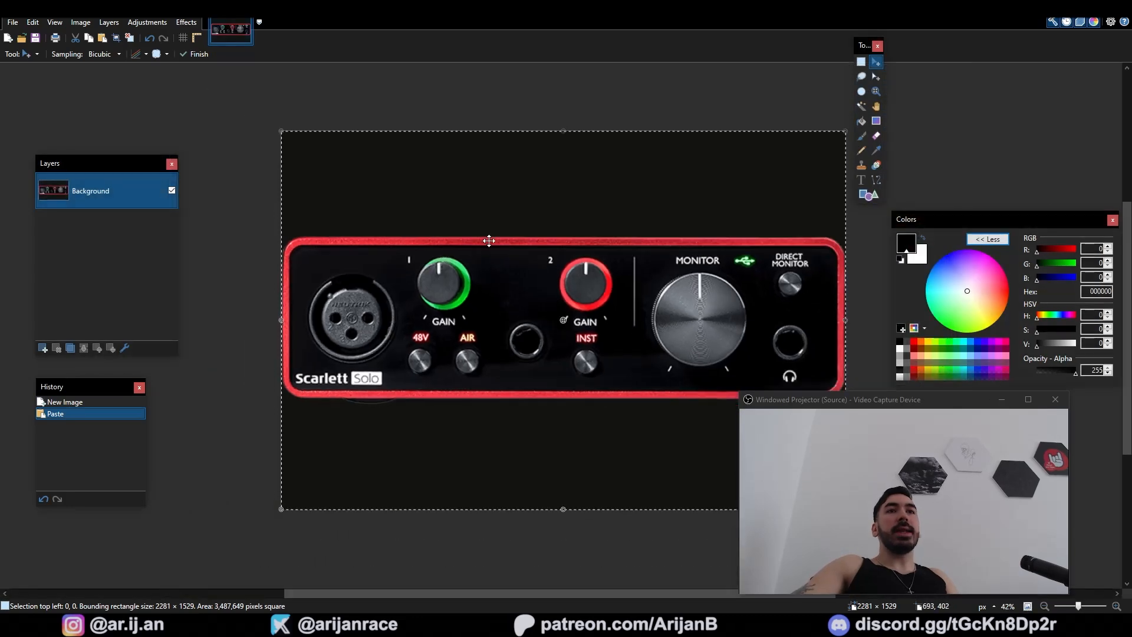
Add a layer over the pasted photo and place the white text GA in Arial size 29 over the first GAIN label
left_click(43, 348)
scroll(71, 206, "down", 2)
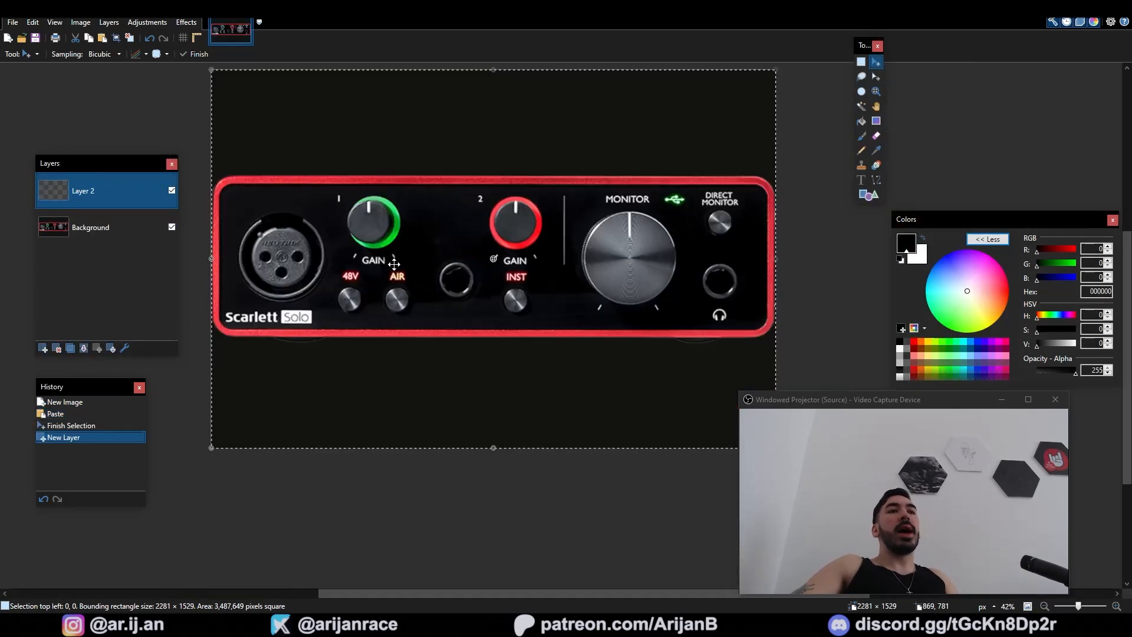
middle_click_drag(234, 229, 310, 323)
middle_click_drag(508, 357, 386, 341)
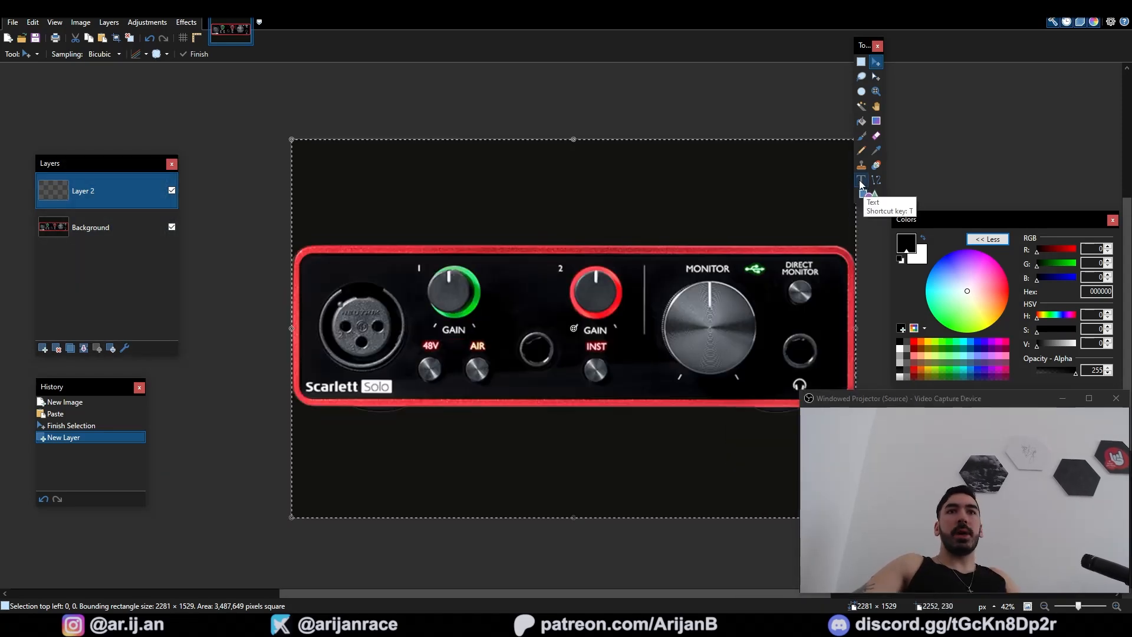
left_click(861, 183)
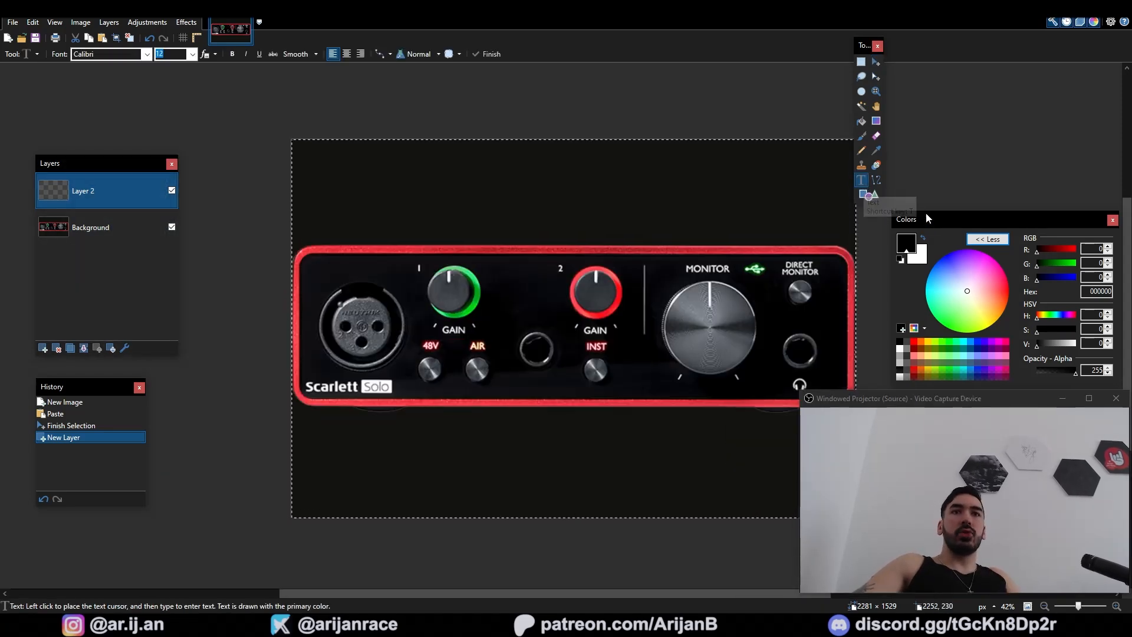
left_click_drag(926, 218, 926, 197)
left_click(900, 327)
scroll(440, 339, "up", 3, "ctrl")
type("29")
scroll(420, 284, "up", 3, "ctrl")
left_click(453, 321)
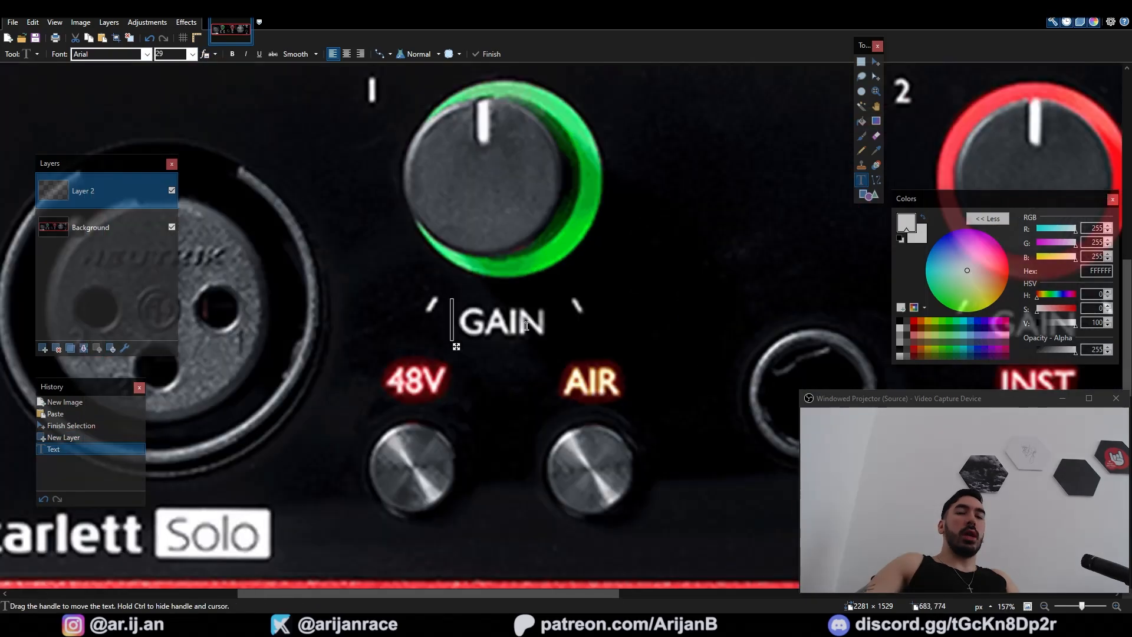
type("GA")
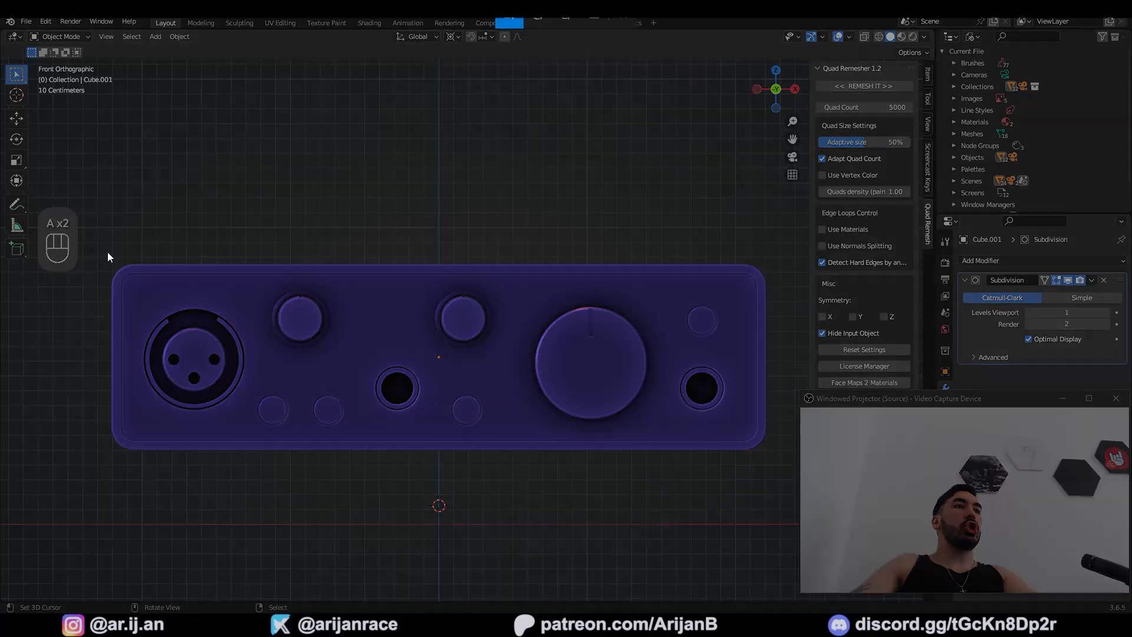
Capture a screenshot of the Blender model's front view and paste it into a new Paint.NET image
mouse_move(86, 243)
left_mouse_down()
mouse_move(200, 362)
mouse_move(619, 506)
mouse_move(787, 470)
left_mouse_up()
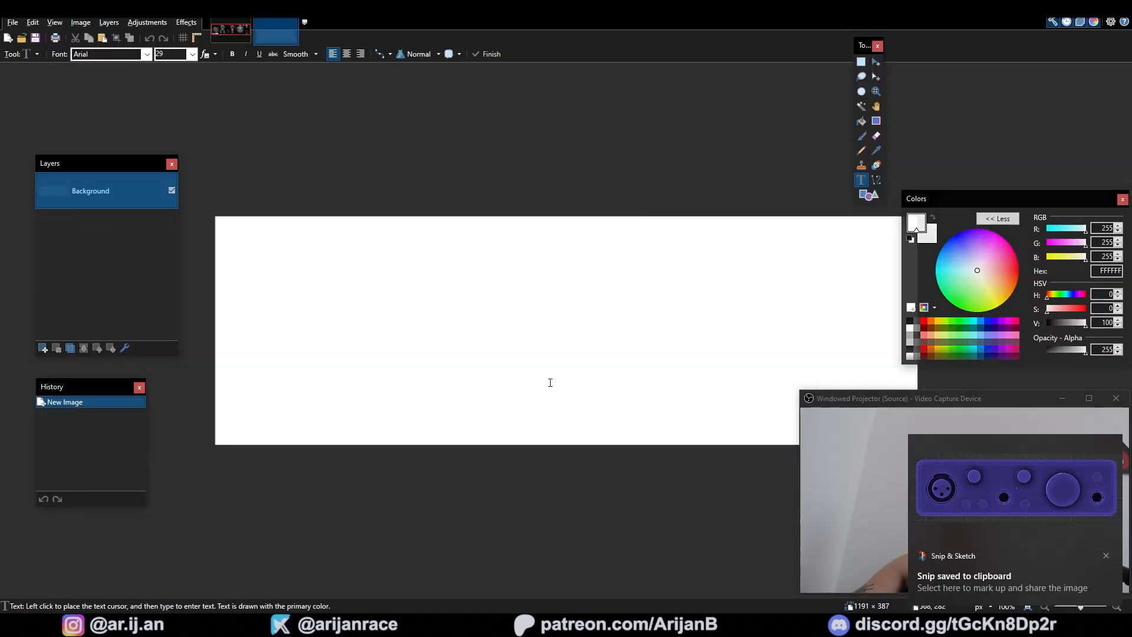
key("ctrl+v")
scroll(450, 328, "down", 3, "ctrl")
scroll(612, 298, "up", 2, "ctrl")
scroll(480, 293, "up", 1, "ctrl")
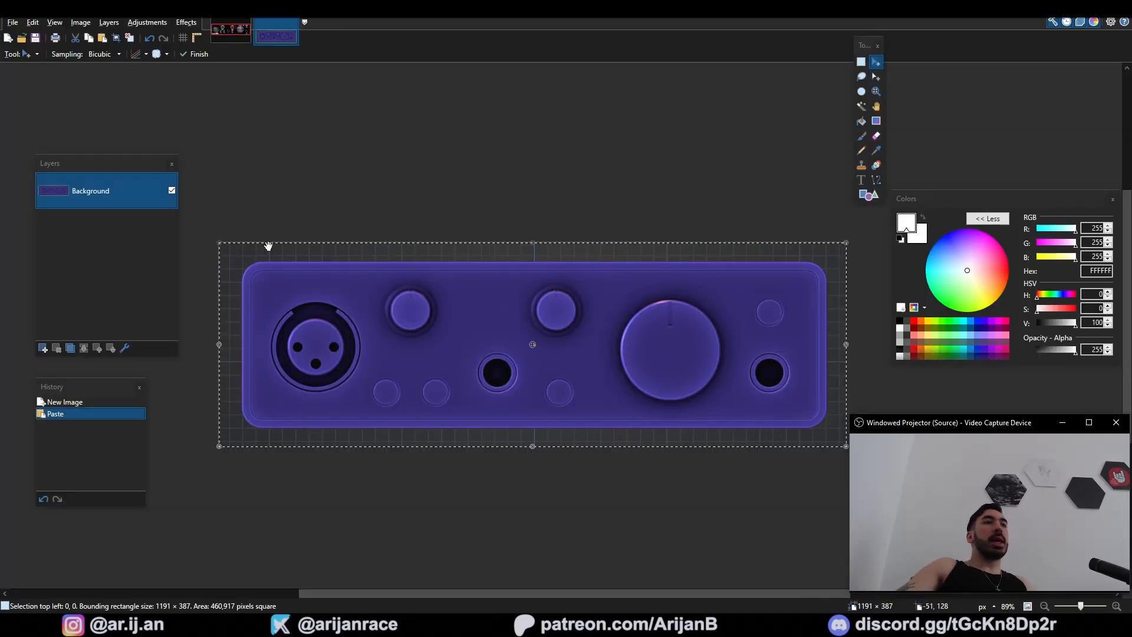
Add a layer above the model screenshot and place a white GAIN label in Arial size 29 under the first gain knob
left_click(42, 348)
left_click(862, 180)
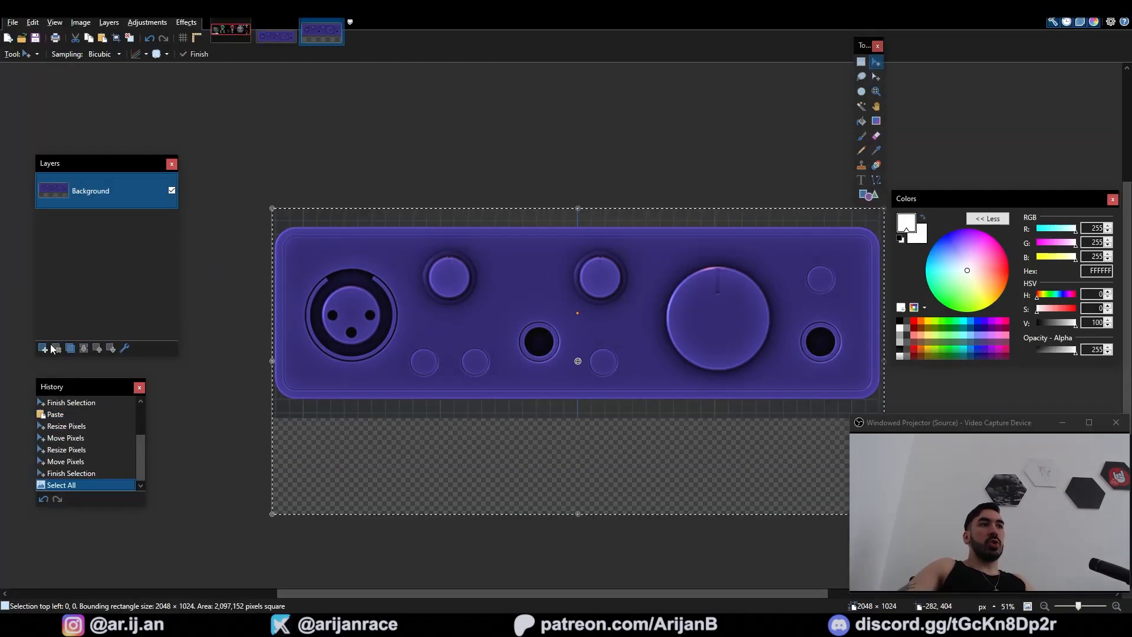
left_click(42, 348)
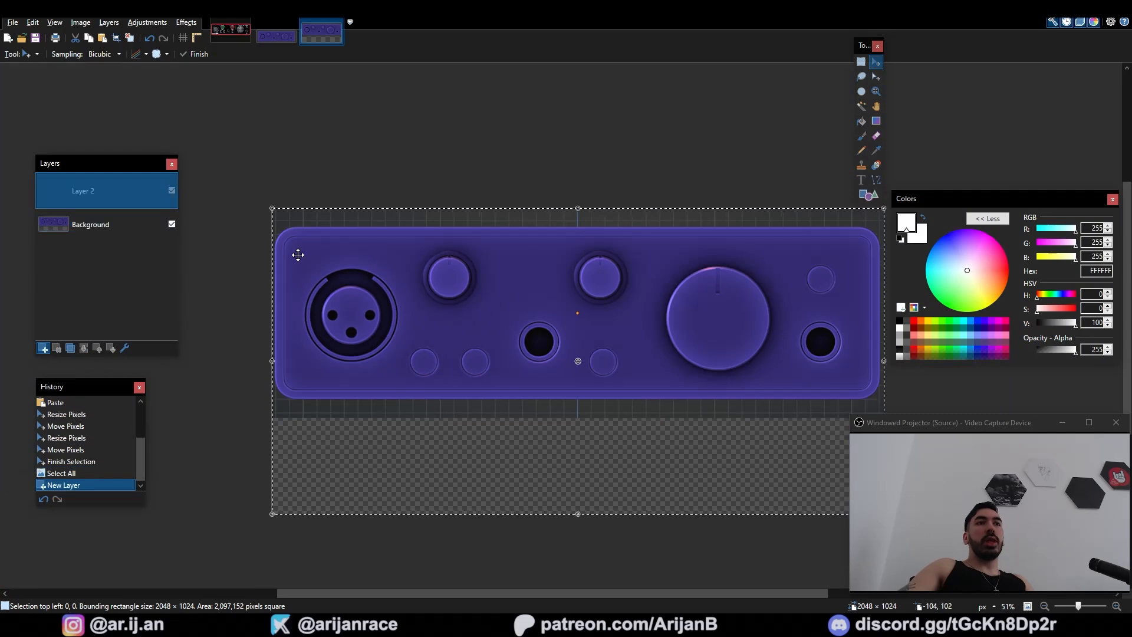
left_click(862, 180)
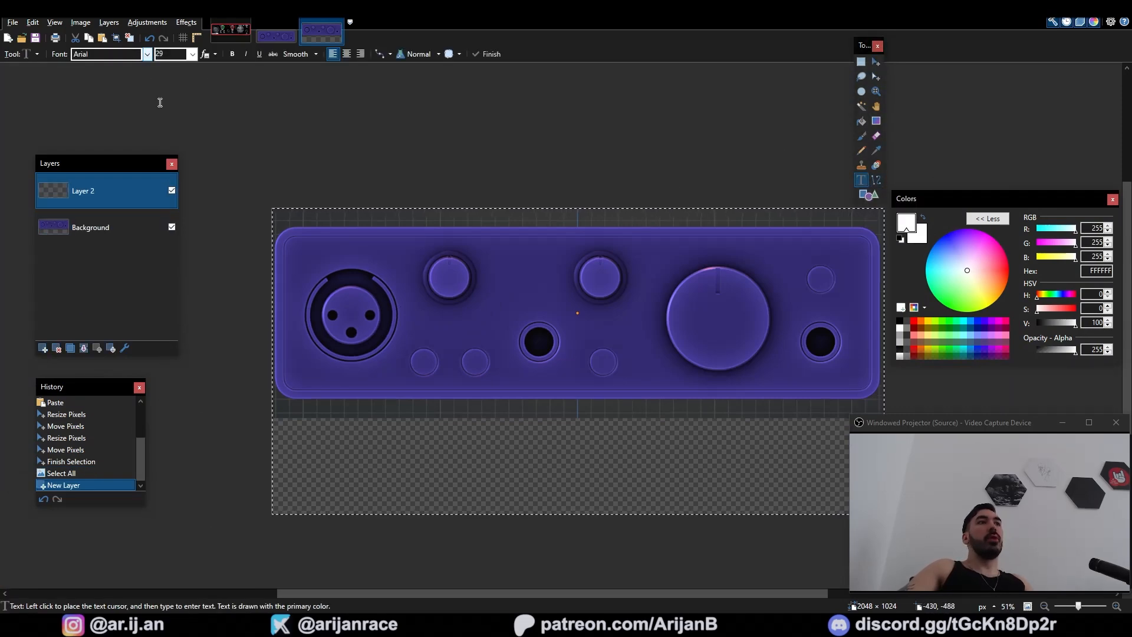
scroll(414, 314, "up", 4, "ctrl")
left_click(504, 317)
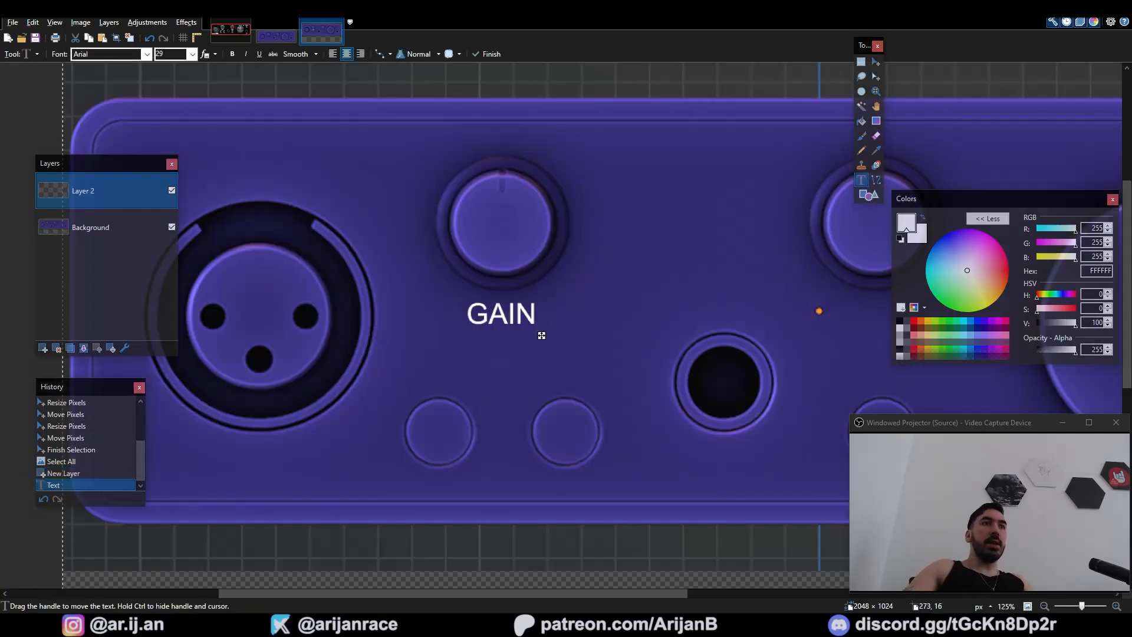
Place the label MONITOR in Arial size 42 above the large knob and the number 2 beside the second gain knob
left_click(632, 272)
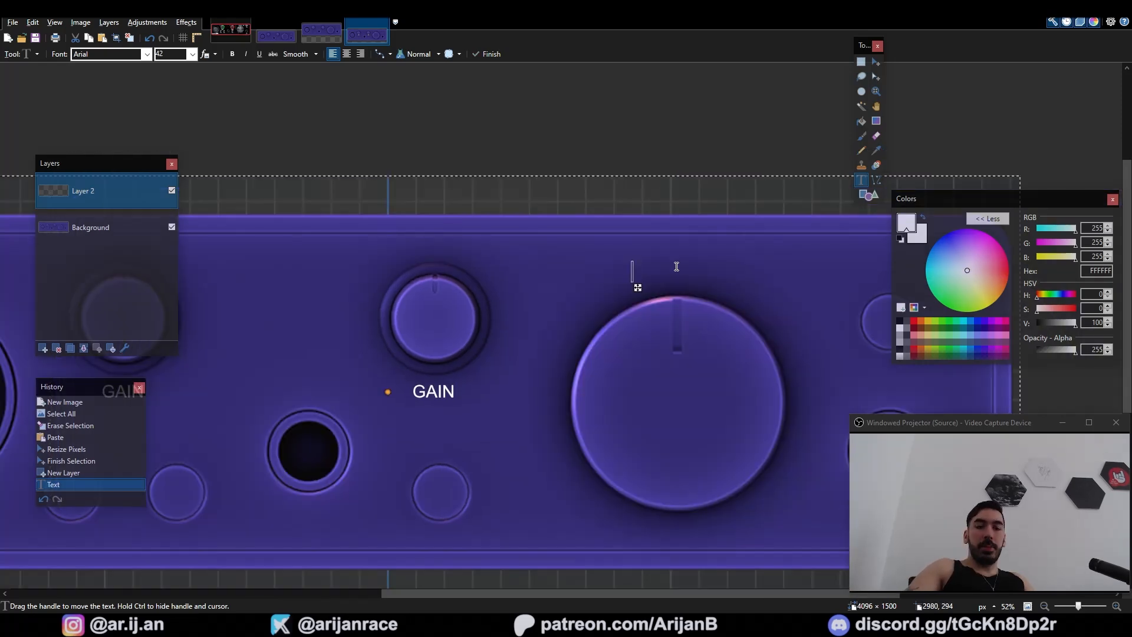
type("MONITOR")
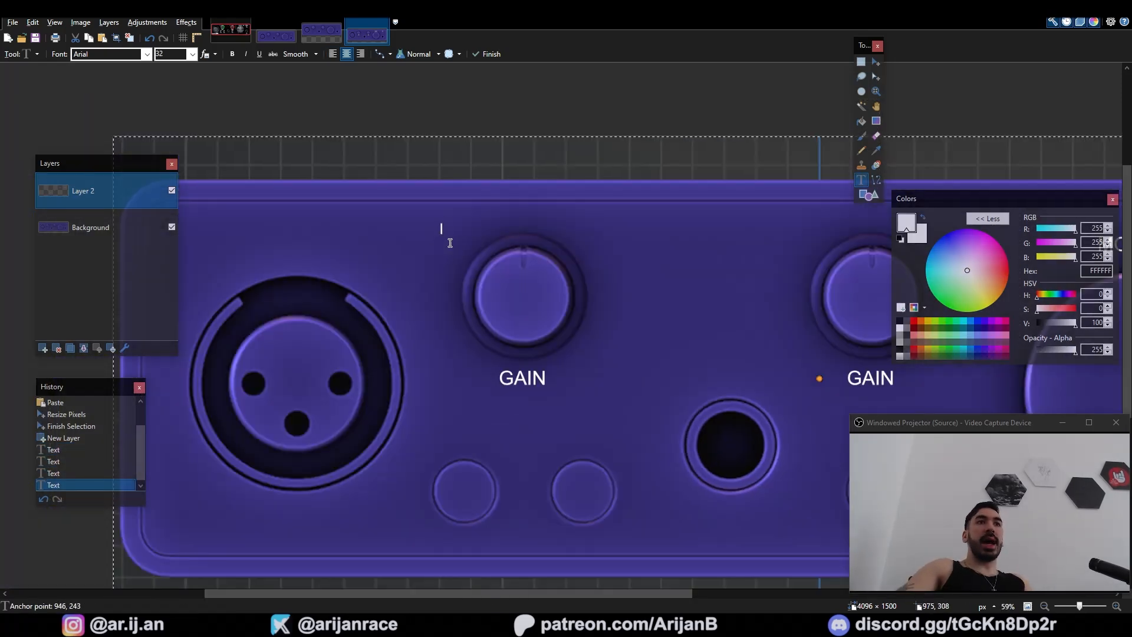
scroll(436, 241, "right", 3)
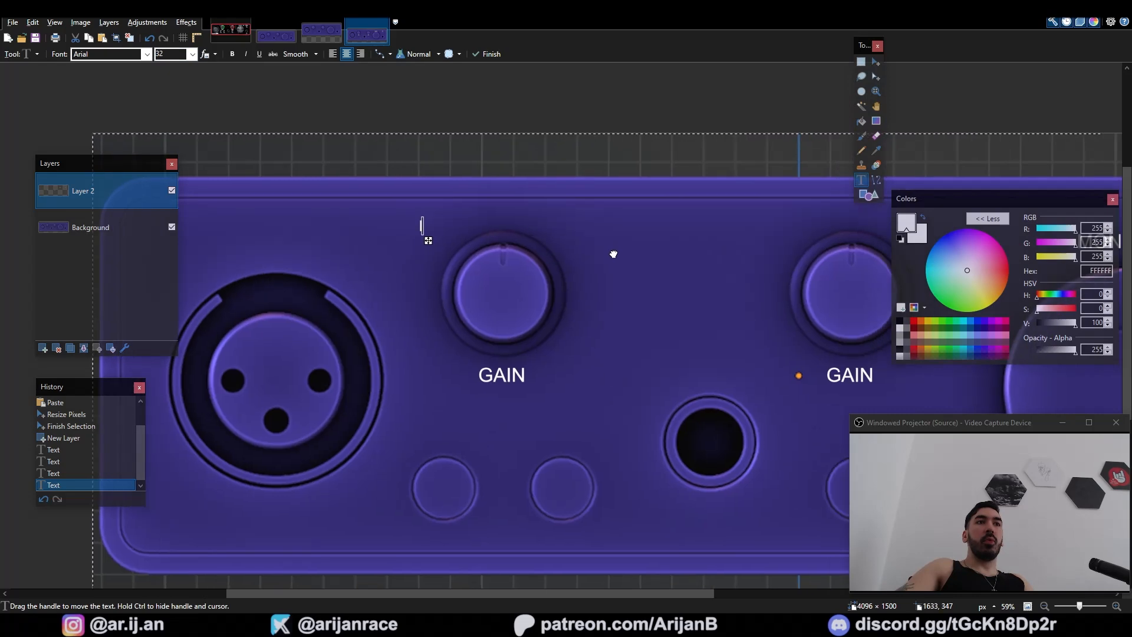
left_click(701, 219)
type("2")
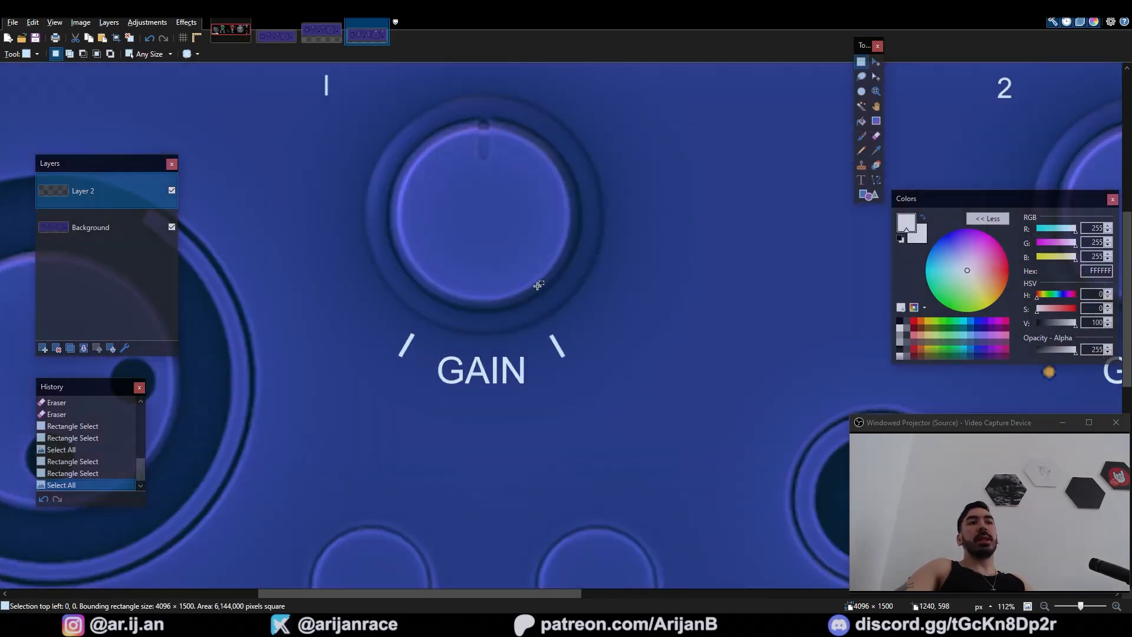
Write Scar Holo in Bahnschrift SemiBold size 55 below the XLR socket and draw a small rectangular selection beside the lettering
scroll(528, 297, "down", 2)
scroll(528, 296, "up", 1)
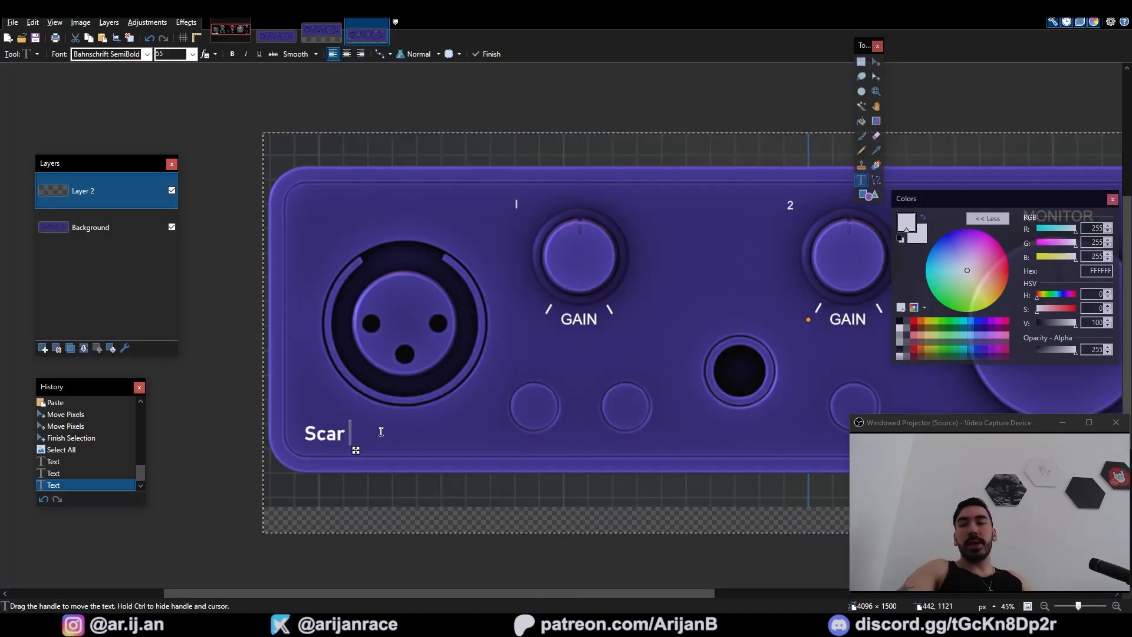
type("Holo")
scroll(323, 434, "up", 3, "ctrl")
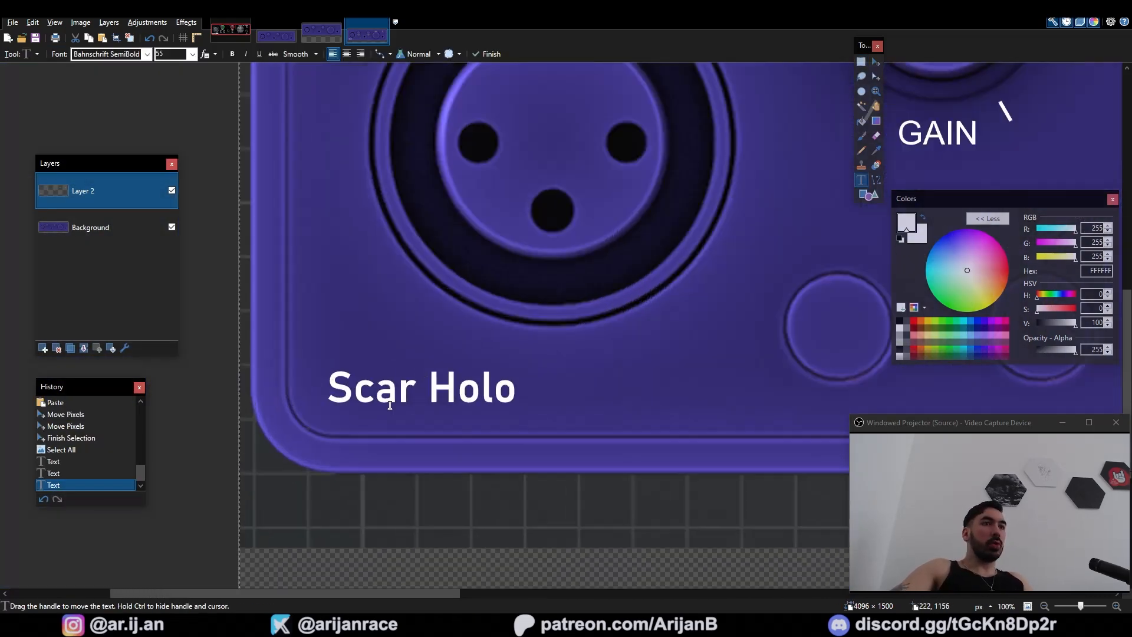
scroll(374, 401, "up", 1)
left_click(861, 62)
left_click_drag(305, 401, 320, 424)
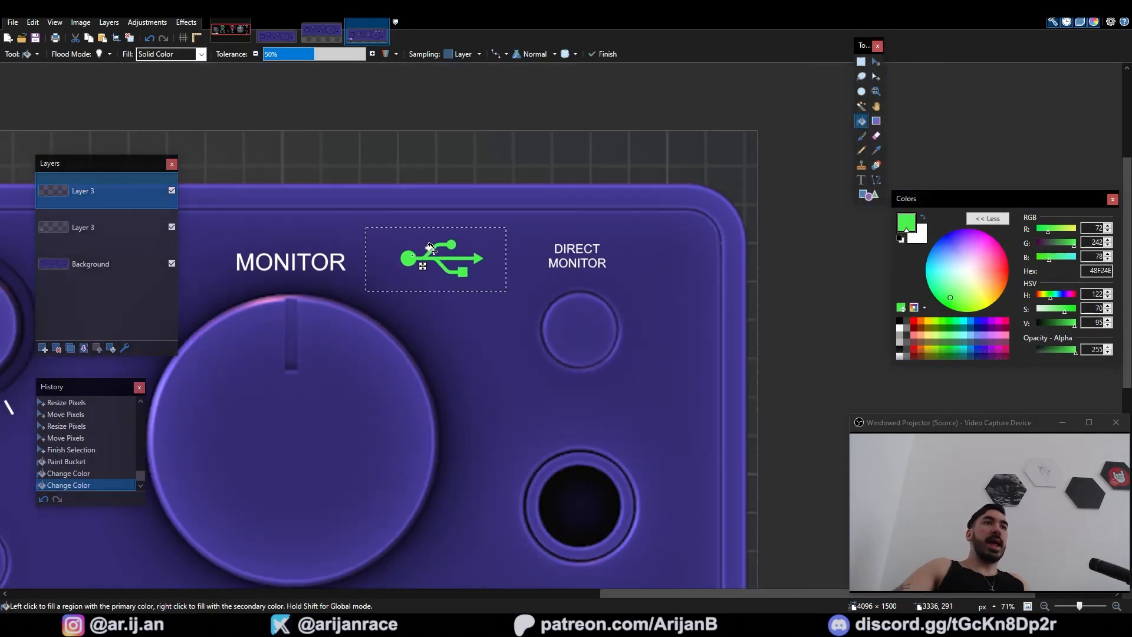
Commit the USB icon's green fill, select the whole canvas, and check the icon's layer by hiding and showing it
key("ctrl+a")
middle_click_drag(430, 248, 500, 245)
left_click(171, 191)
left_click(172, 191)
scroll(254, 245, "down", 3, "ctrl")
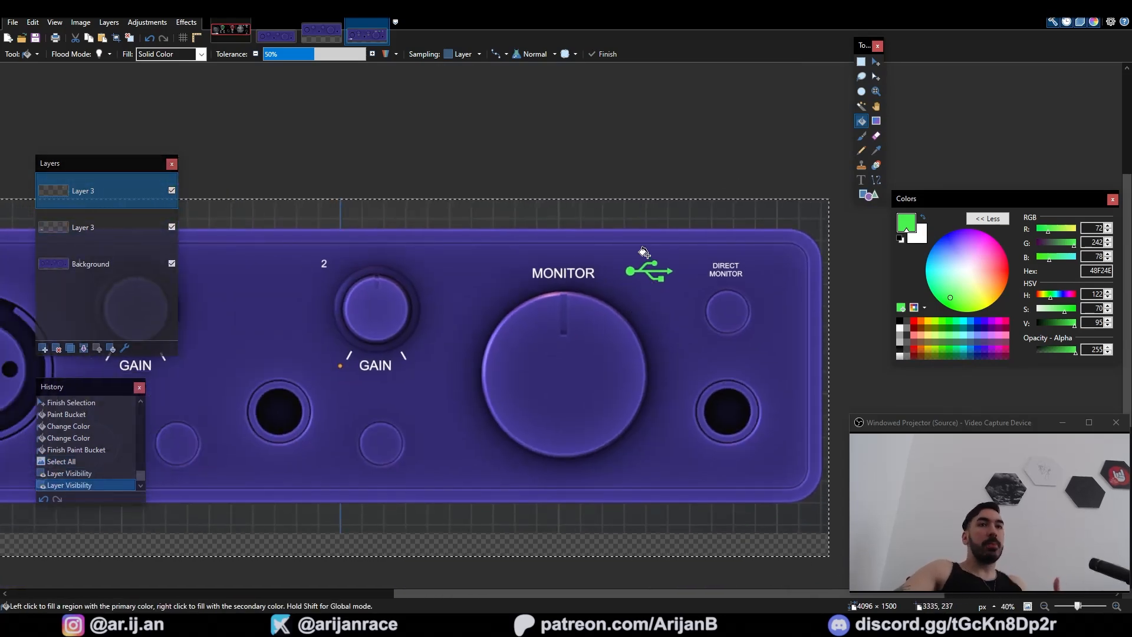
Following the front reference photo, label the buttons 48V and INST in red (FF2643) and AIR in orange (FF7C3A), using Arial size 42
key("alt+Tab")
left_click_drag(935, 426, 902, 401)
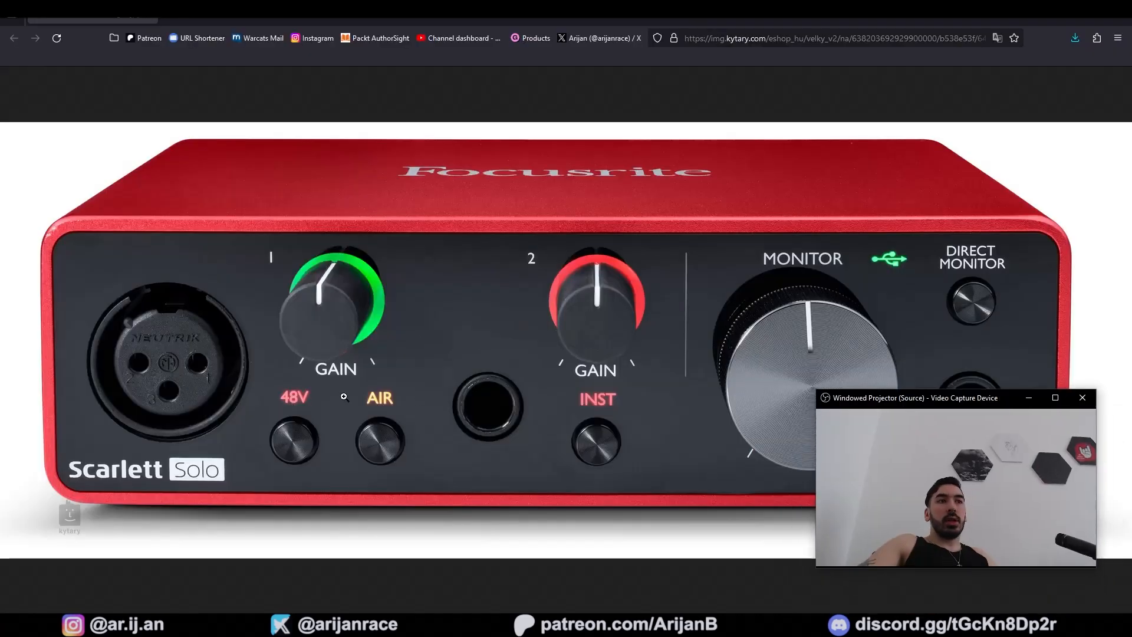
key("alt+Tab")
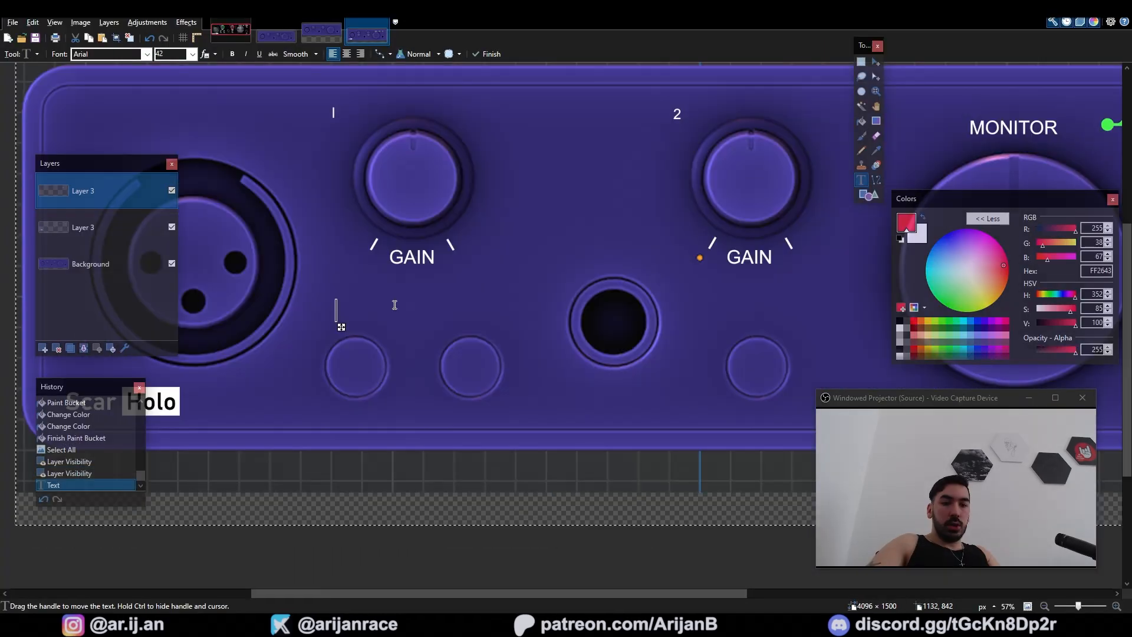
left_click(753, 307)
scroll(753, 307, "right", 2)
type("INST")
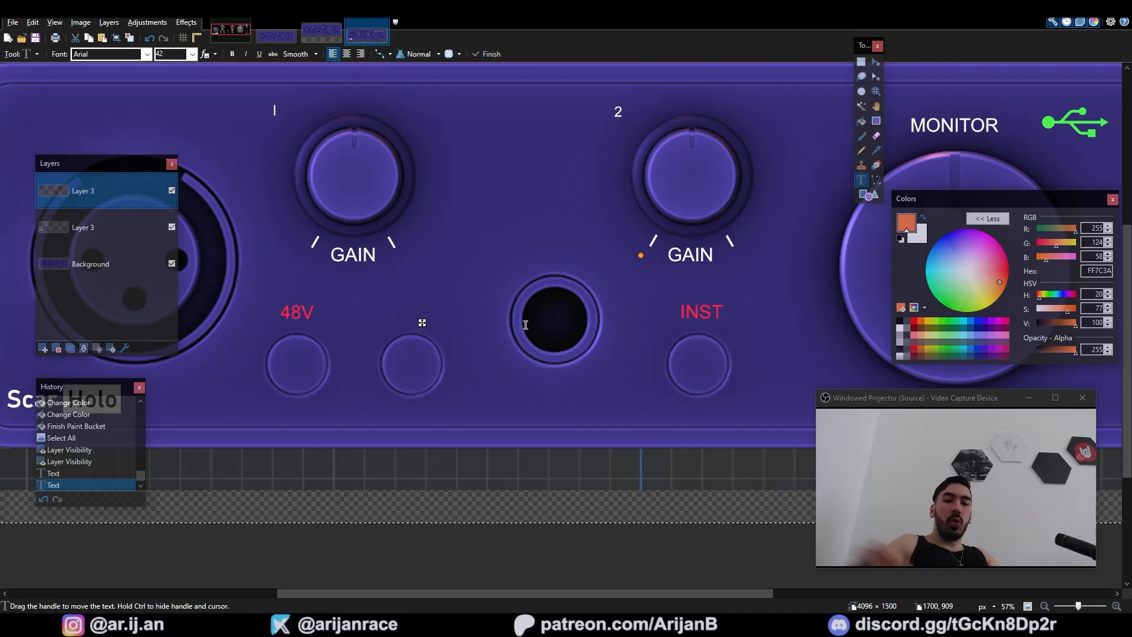
type("A")
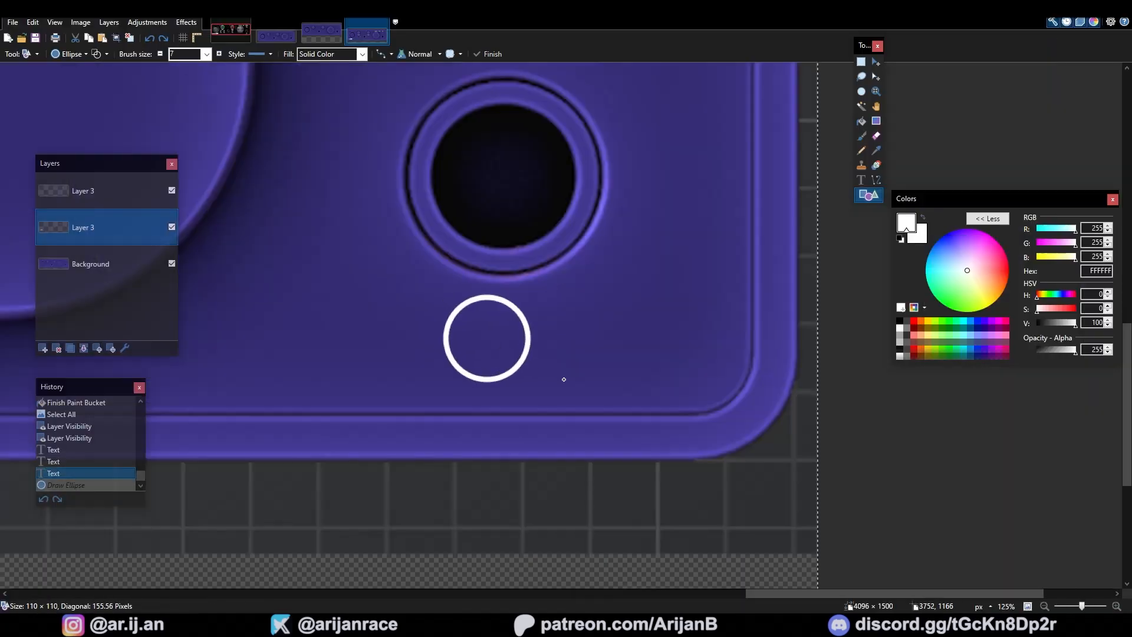
Build a white headphone icon below the headphone jack from an open ring and two ear cups made from a halved rounded rectangle
key("ctrl+z")
scroll(551, 388, "up", 4, "ctrl")
left_click(483, 394)
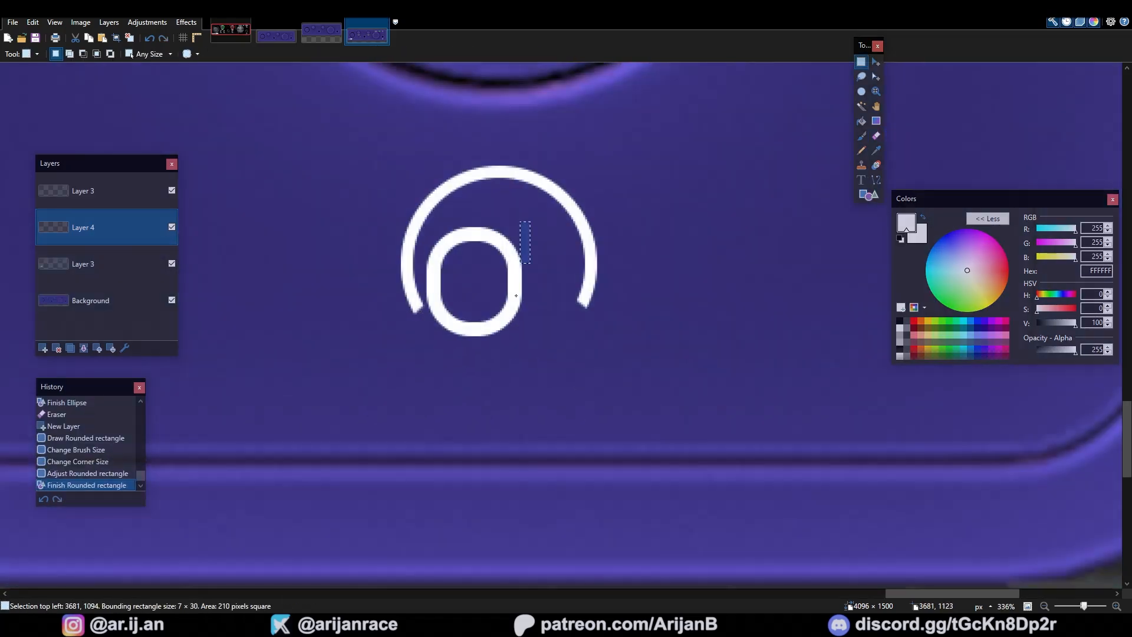
left_click_drag(530, 222, 481, 353)
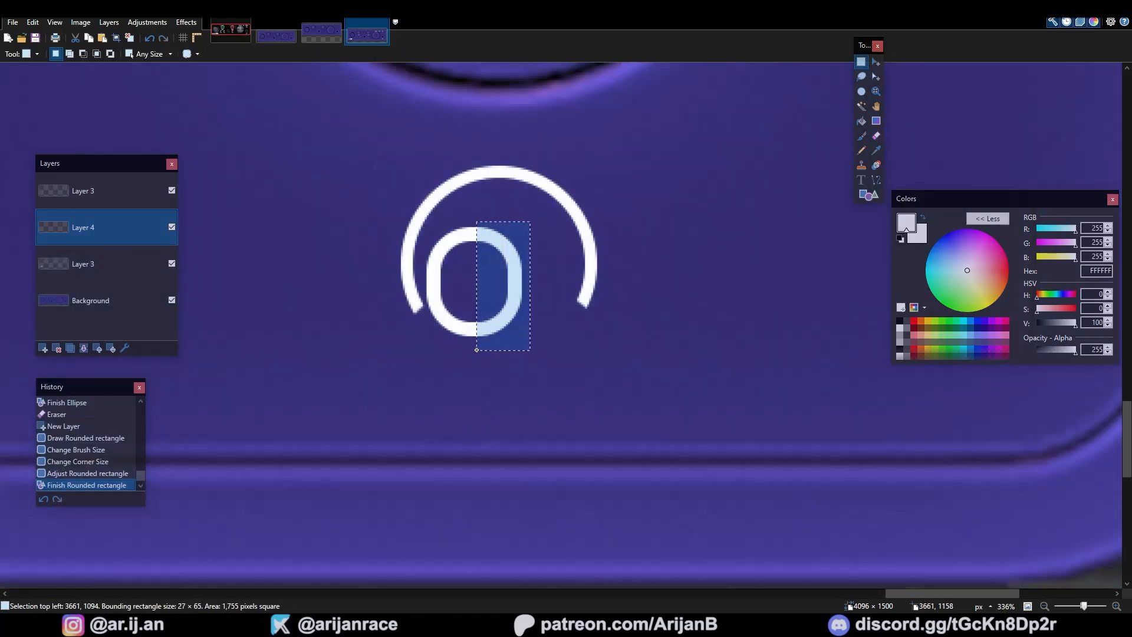
key("ctrl+x")
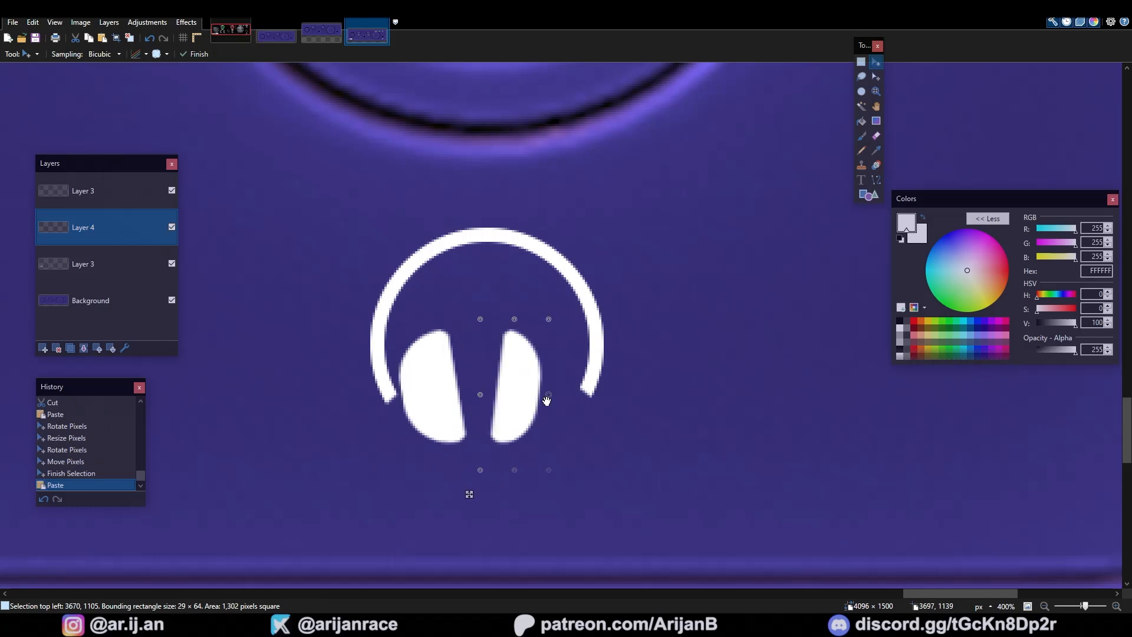
left_click_drag(544, 397, 567, 397)
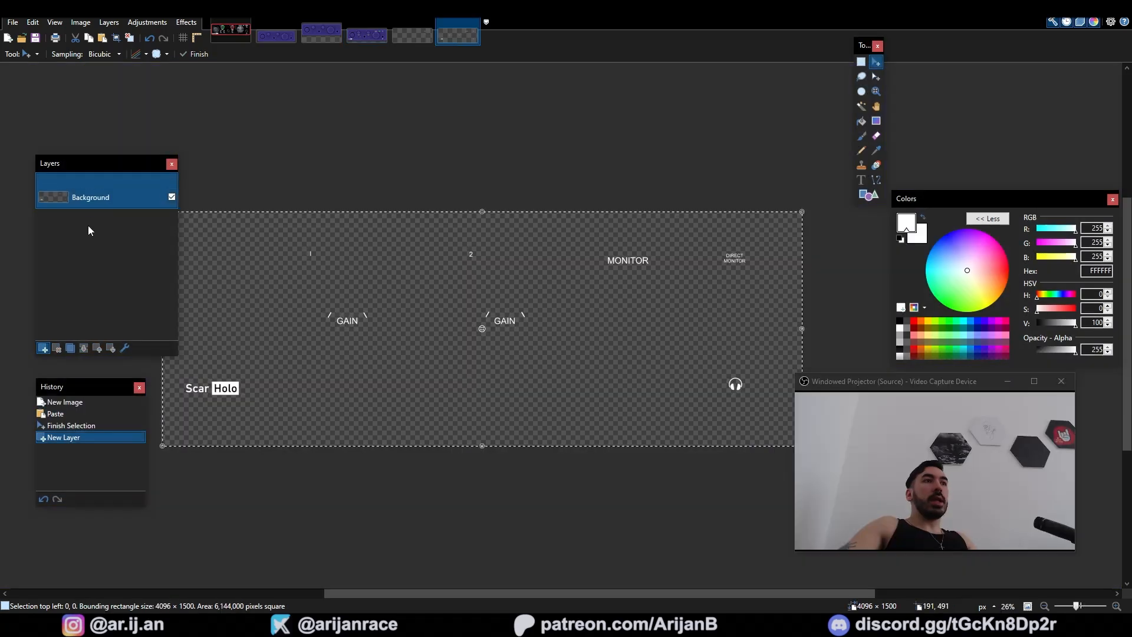
Put a new layer beneath the white labels, fill it with black, then flatten and save the image
left_click_drag(88, 190, 93, 260)
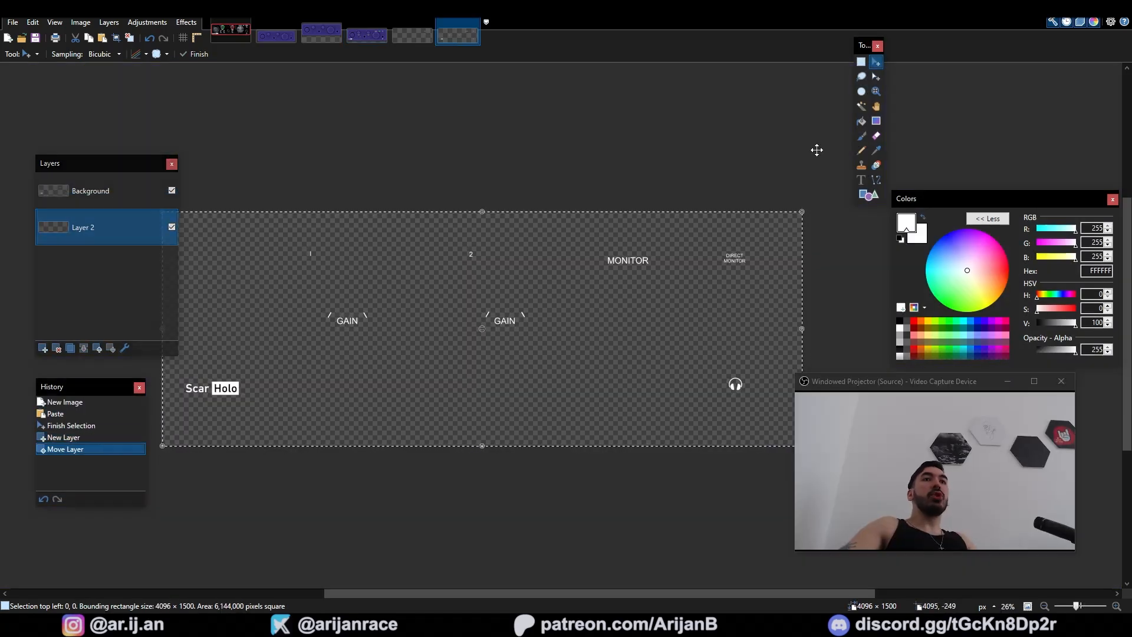
left_click(863, 121)
left_click(899, 323)
left_click(515, 351)
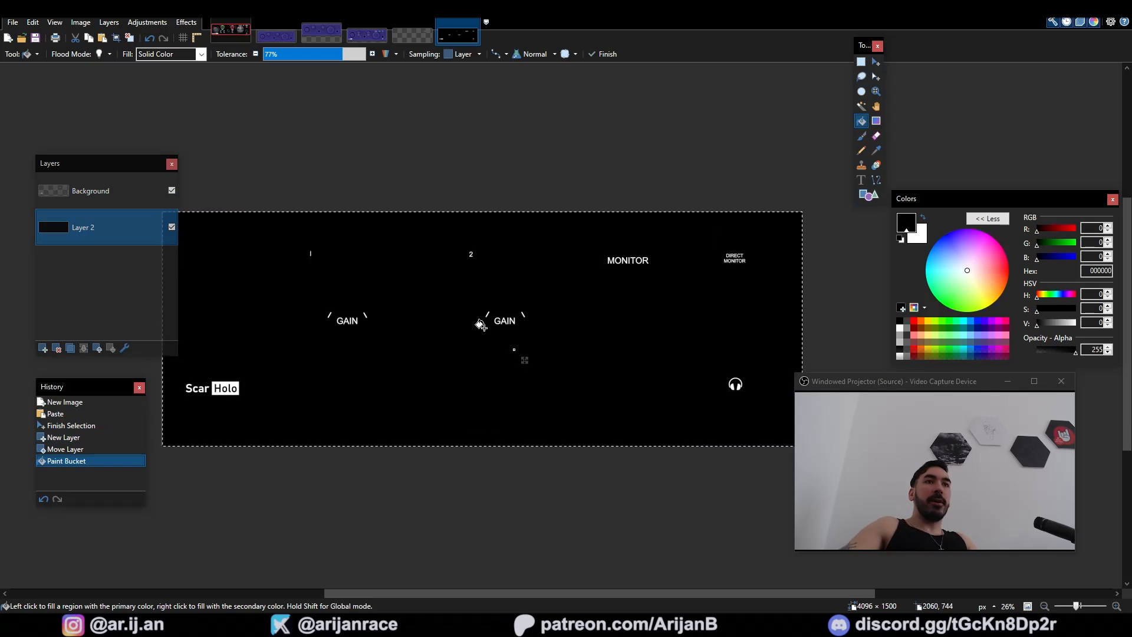
key("ctrl+shift+f")
key("ctrl+s")
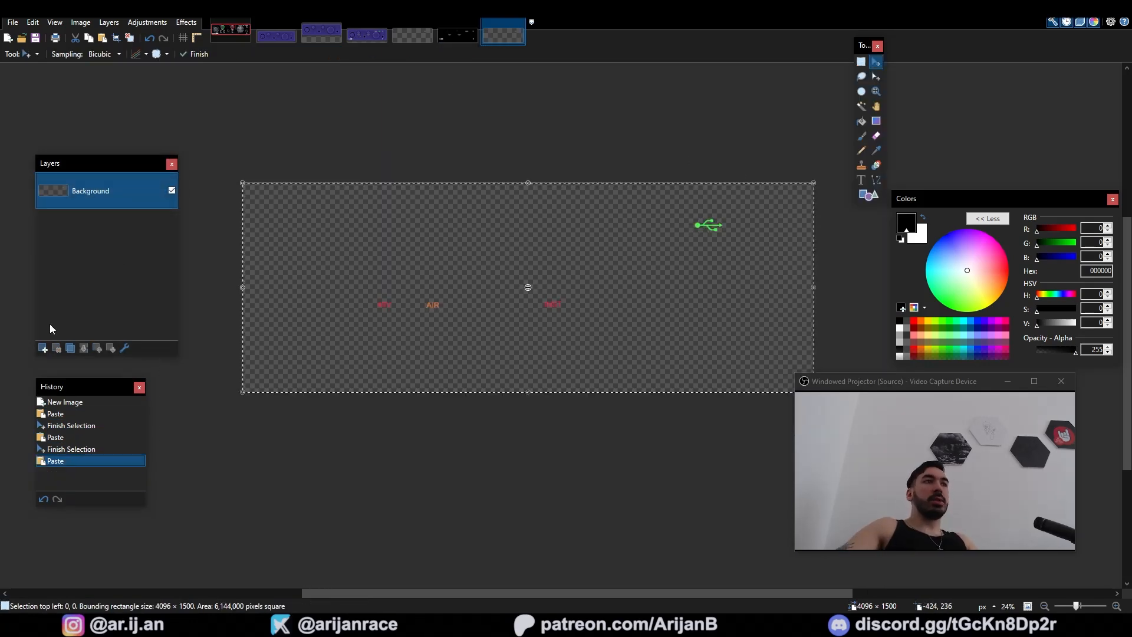
Add a new layer to the coloured labels image and order it beneath the labels
left_click(43, 348)
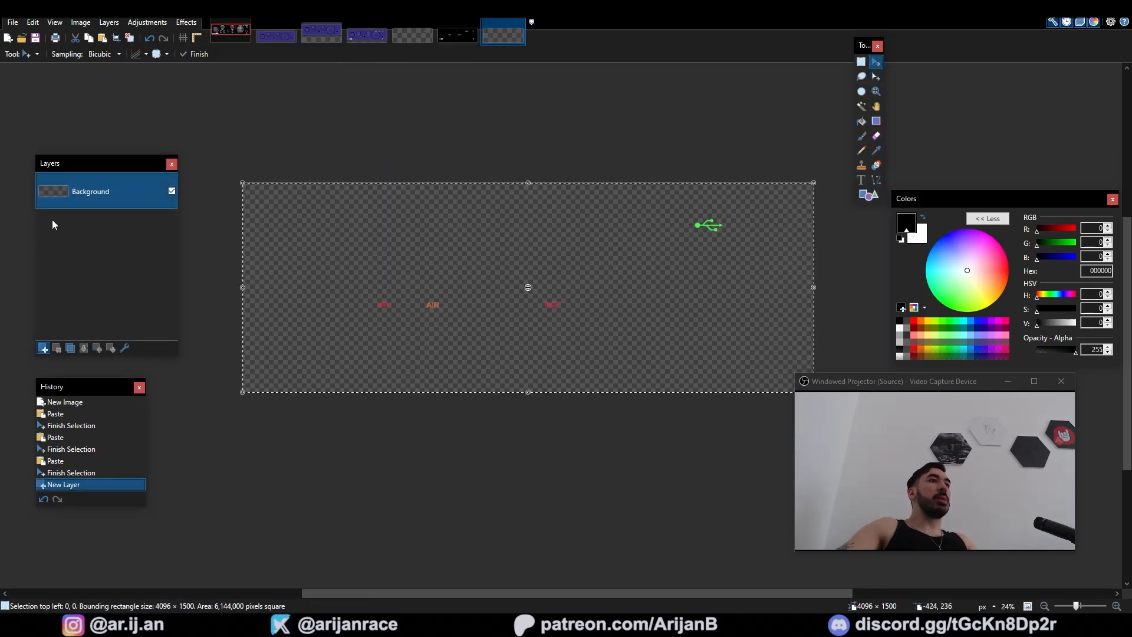
left_click_drag(65, 194, 127, 260)
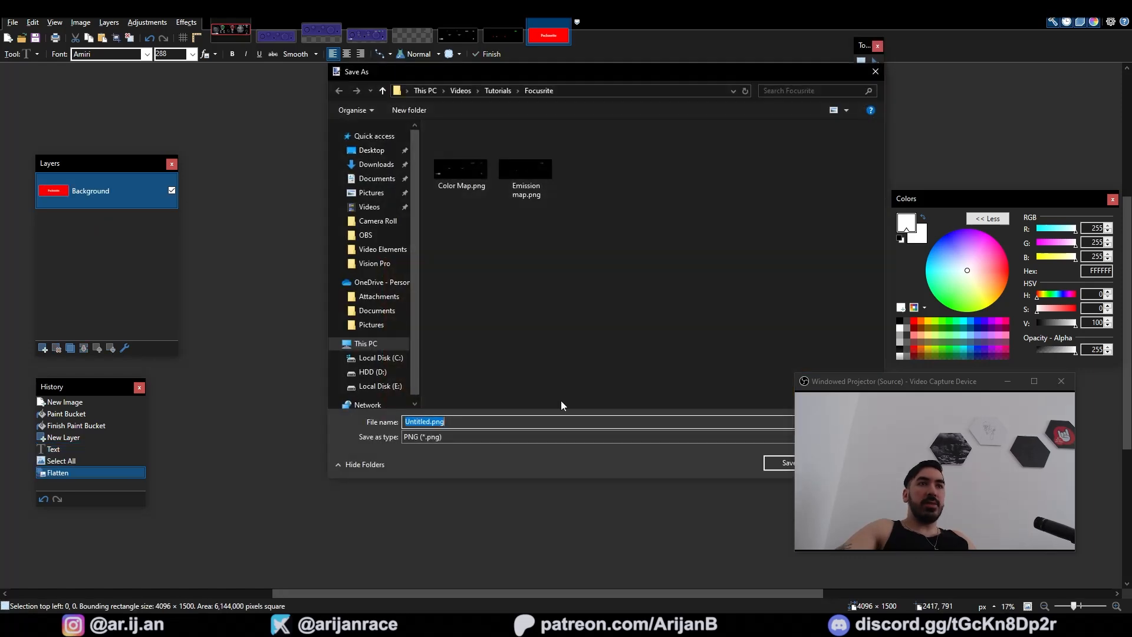
Name the flattened red logo image Logo when saving it as a PNG in the Focusrite folder
type("Logo")
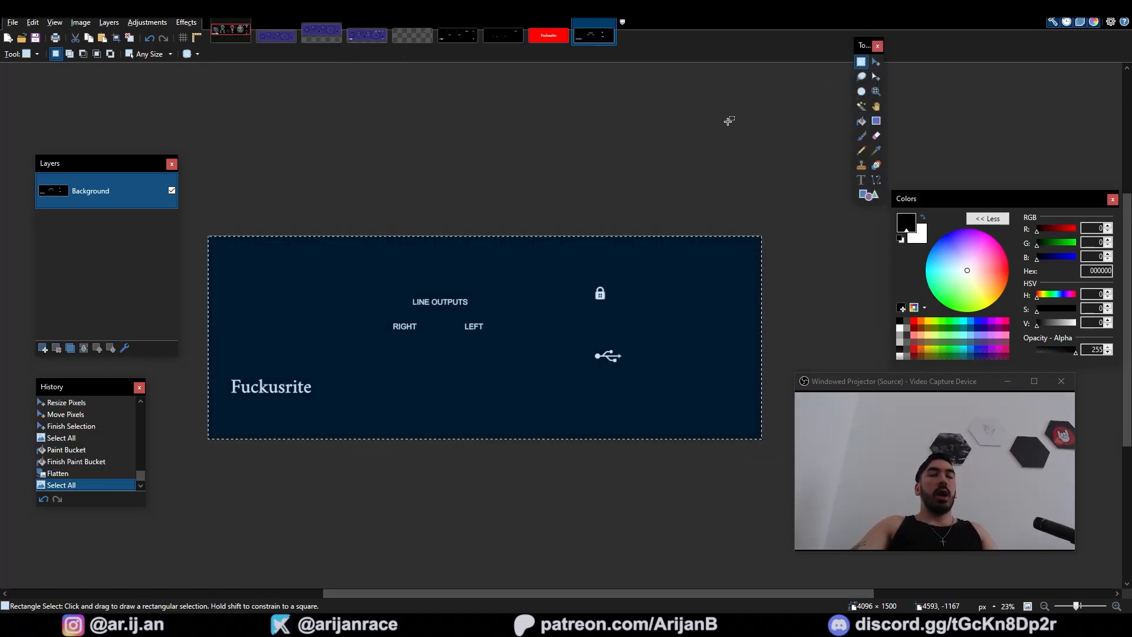
Clear the selection on the rear panel label image and save it as Rear Color Map.png in the Focusrite folder
left_click_drag(210, 237, 690, 448)
left_click(428, 311)
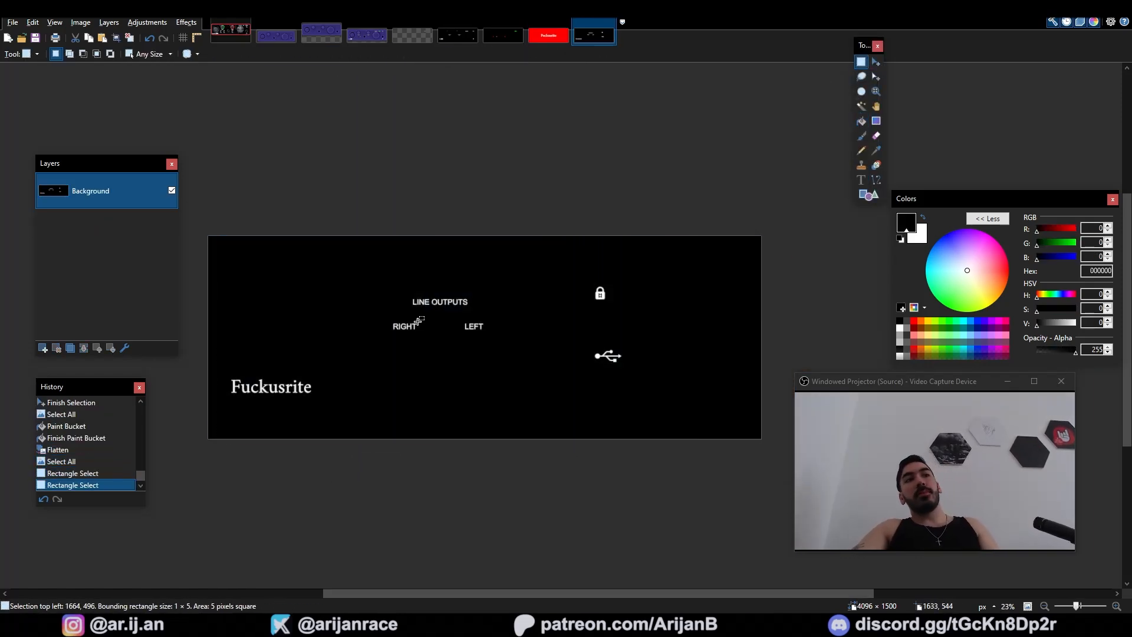
key("ctrl+shift+s")
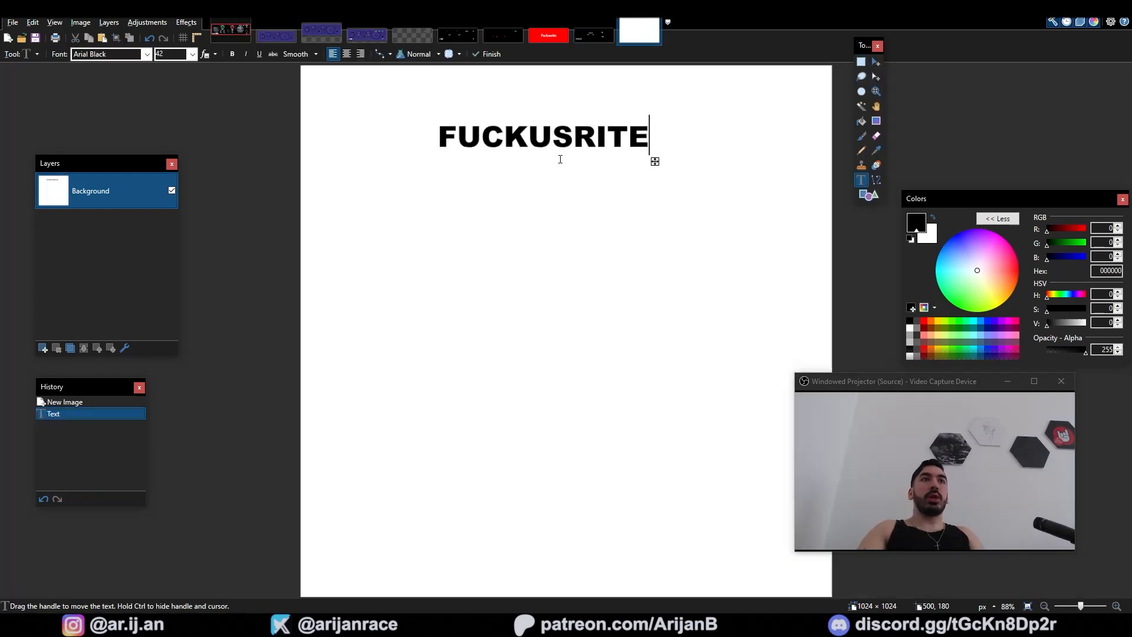
Move the FUCKUSRITE text slightly lower on the new white canvas and make it italic
left_click_drag(656, 160, 677, 202)
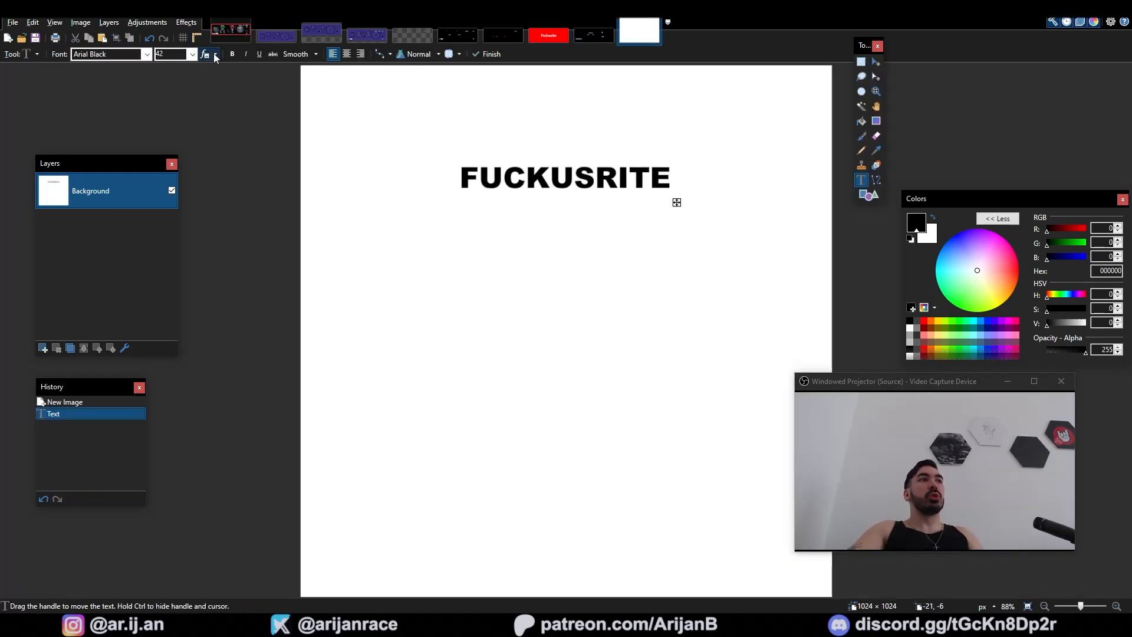
left_click(246, 54)
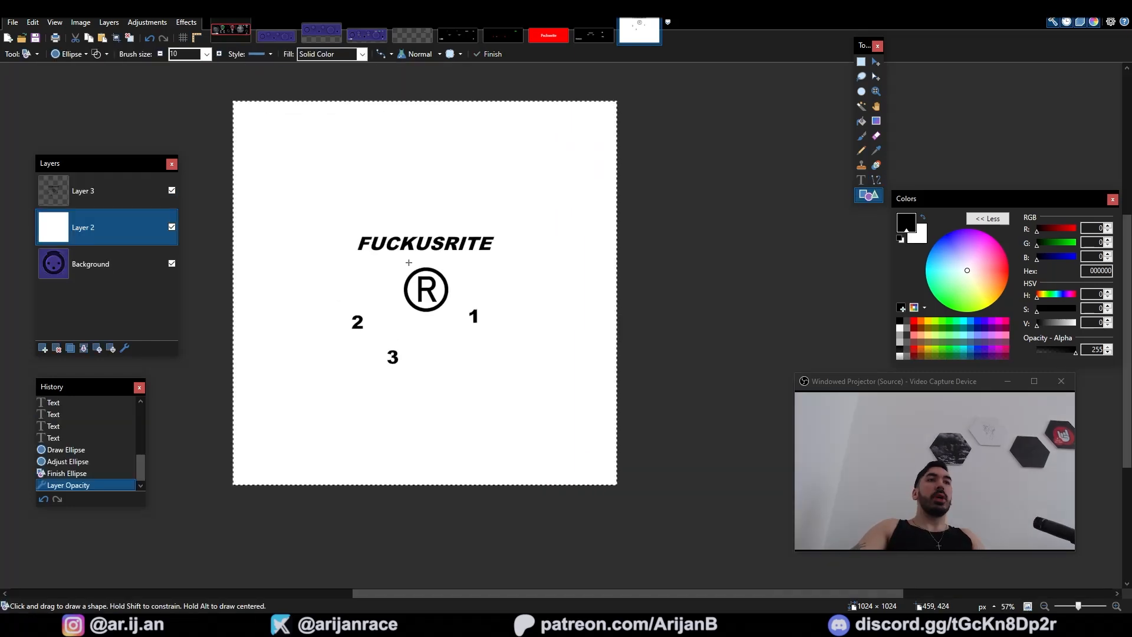
Flatten the mic socket lettering and pin numbers onto white without the reference background and convert the image with NormalMapPlus
scroll(429, 314, "up", 2, "ctrl")
key("ctrl+a")
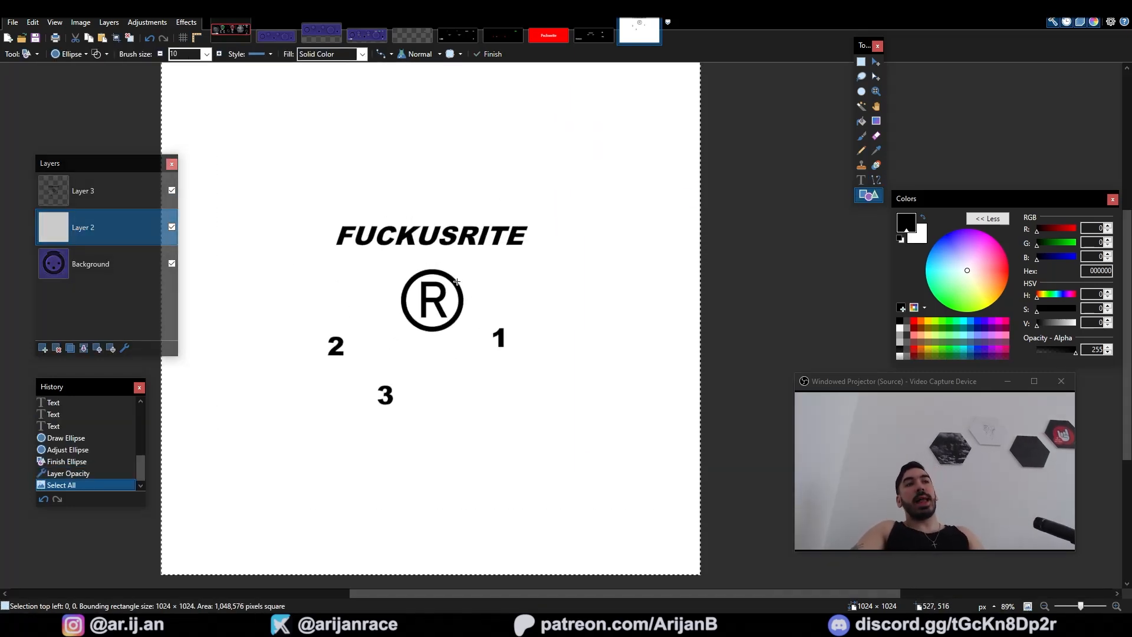
left_click(190, 22)
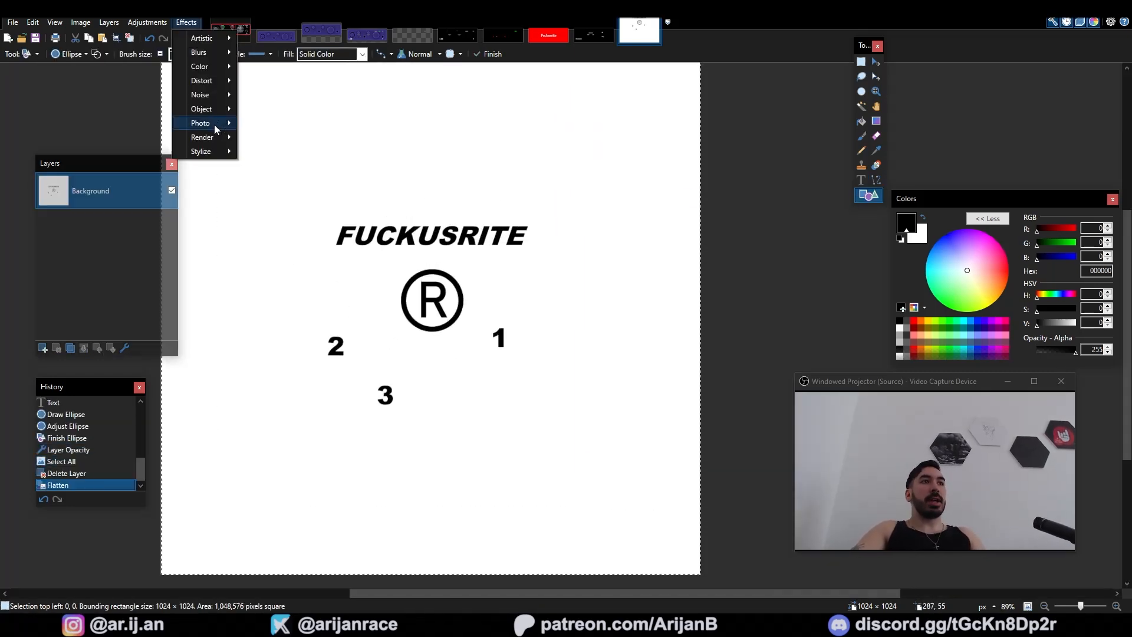
mouse_move(209, 152)
left_click(275, 184)
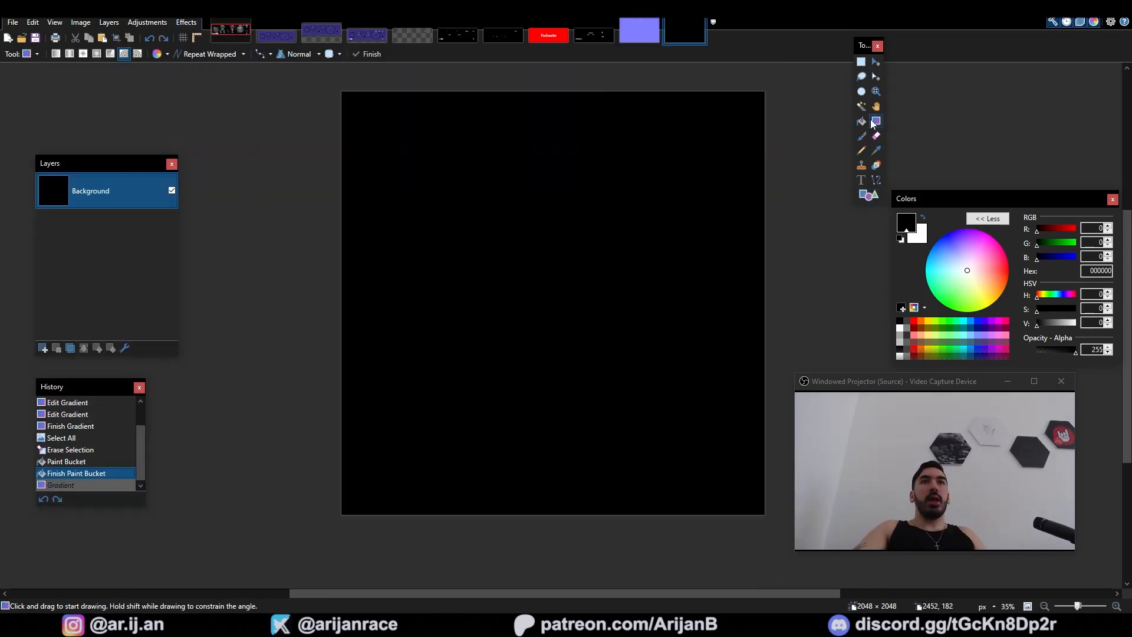
Draw a short spiral gradient in Repeat Wrapped mode on the black 2048 × 2048 canvas
scroll(543, 273, "up", 2, "ctrl")
left_click_drag(479, 255, 483, 261)
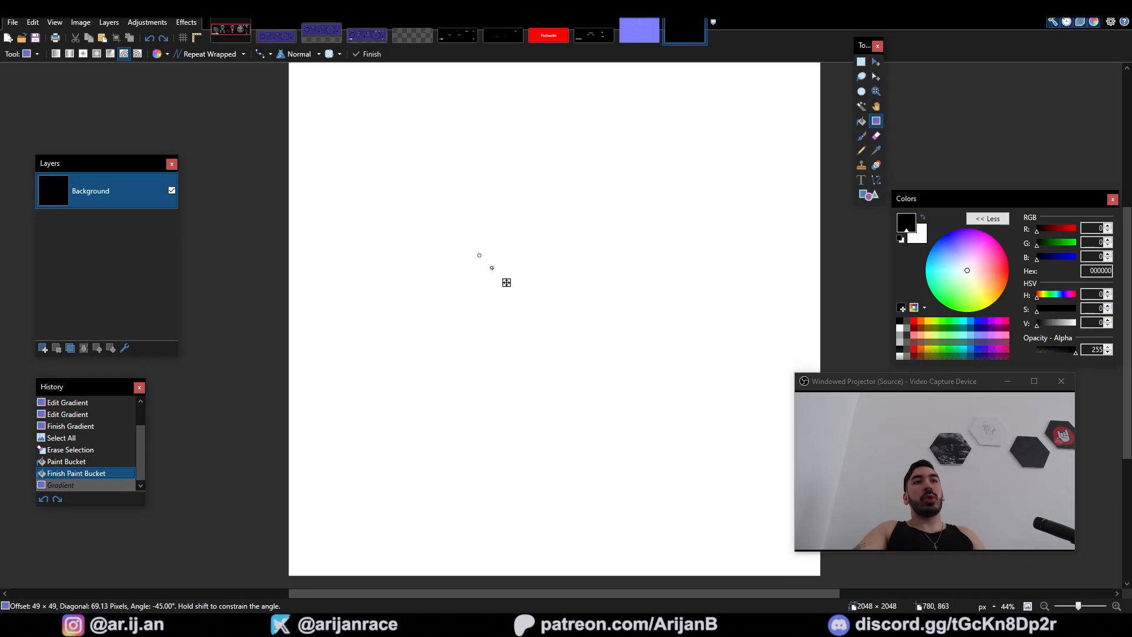
Convert the concentric spiral pattern with NormalMapPlus and name the image Circle Normal Map when saving it as a PNG
left_click(187, 22)
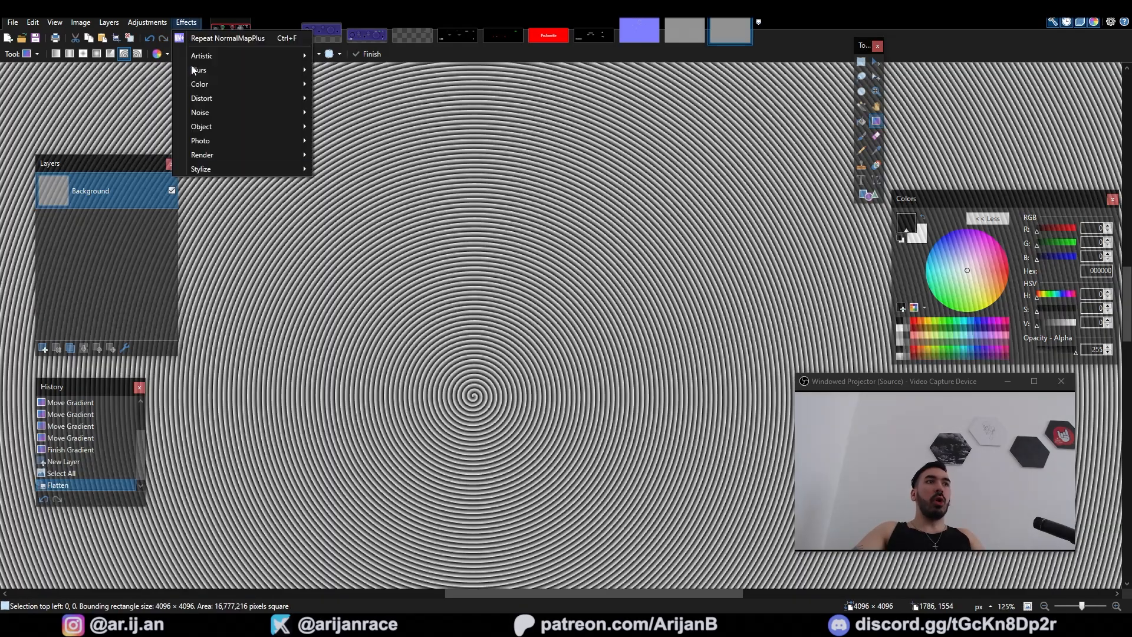
left_click(345, 198)
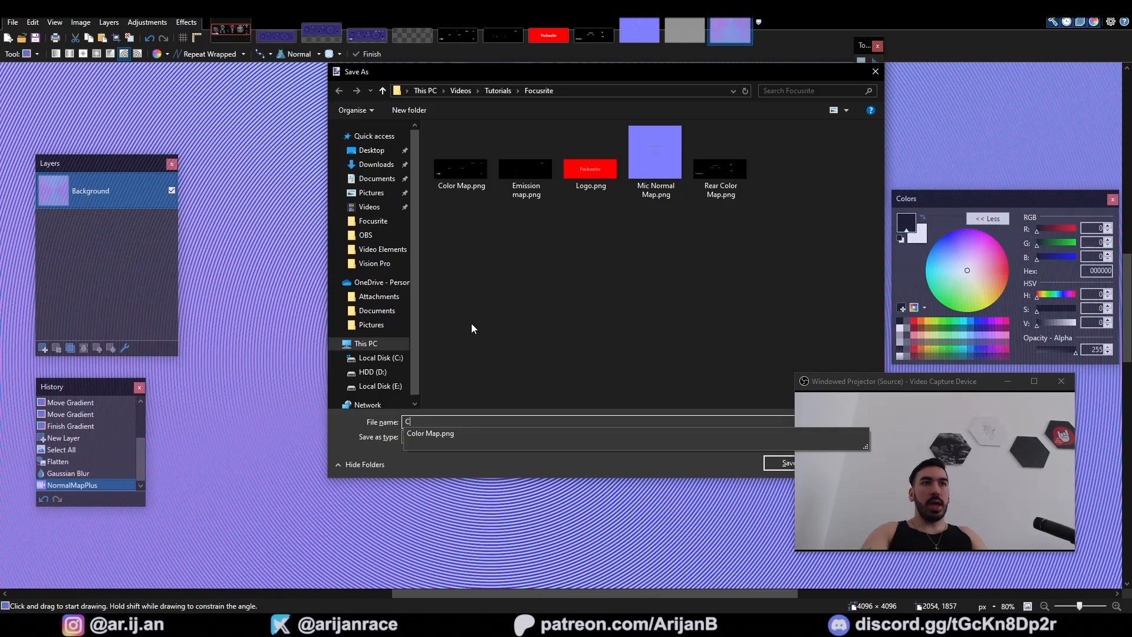
type("Circle Normal M")
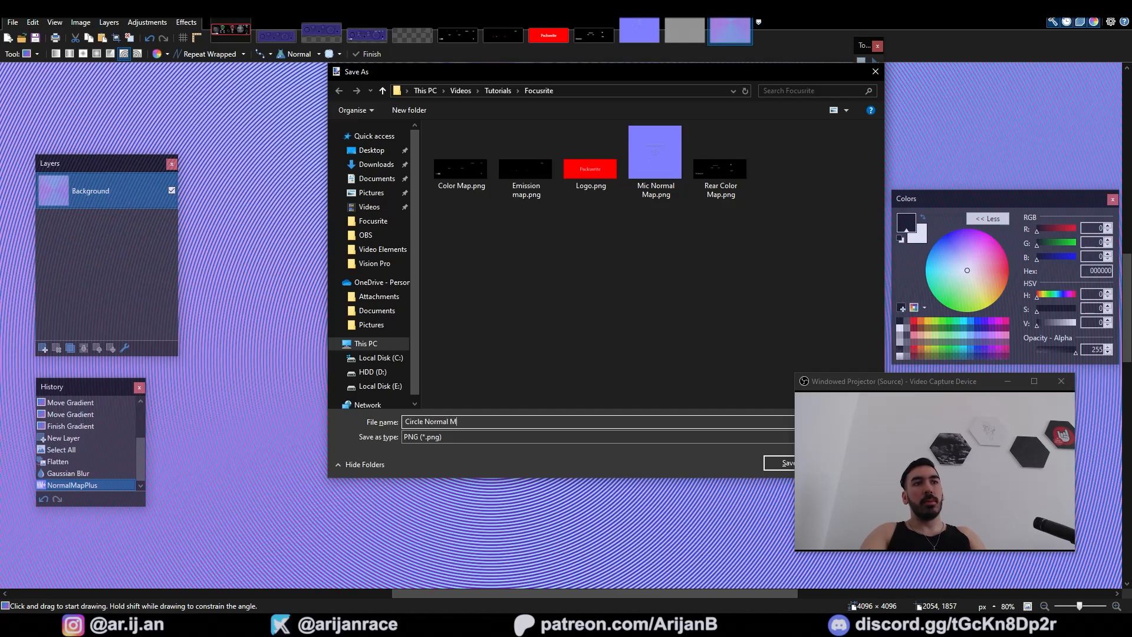
type("a")
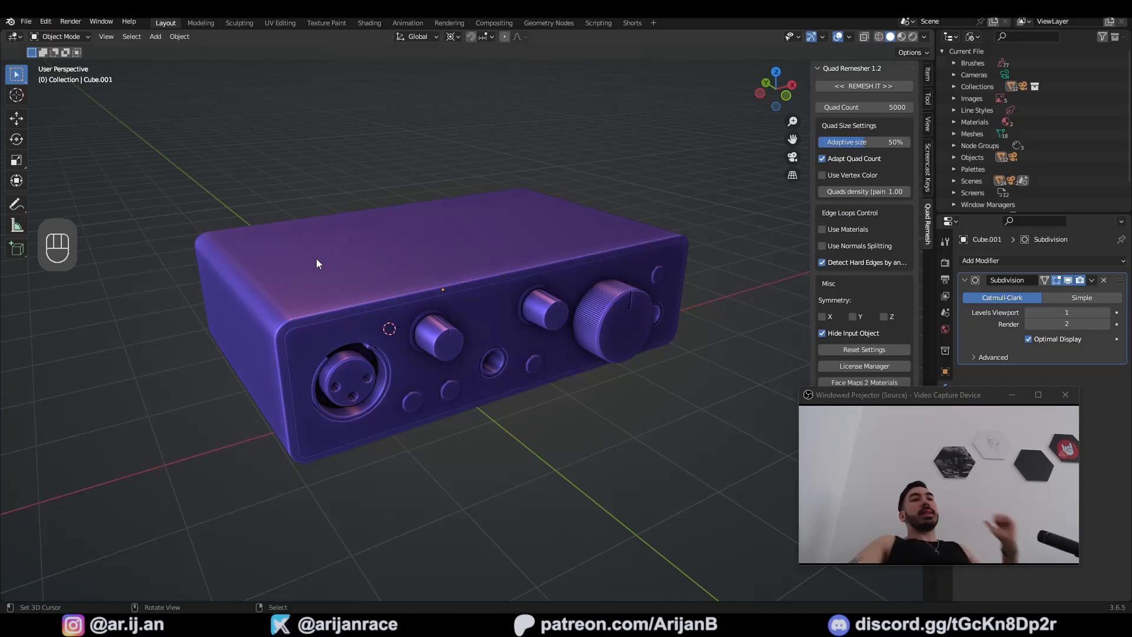
Switch to Blender and give the outer case's material a red base color
left_click(317, 263)
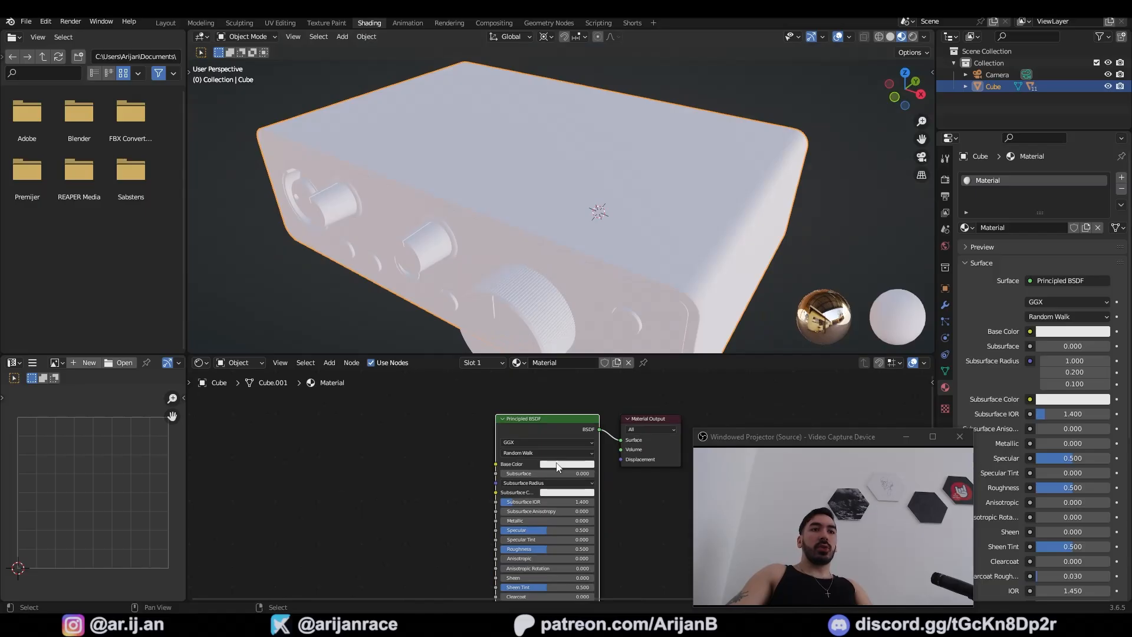
left_click(567, 464)
left_click(568, 401)
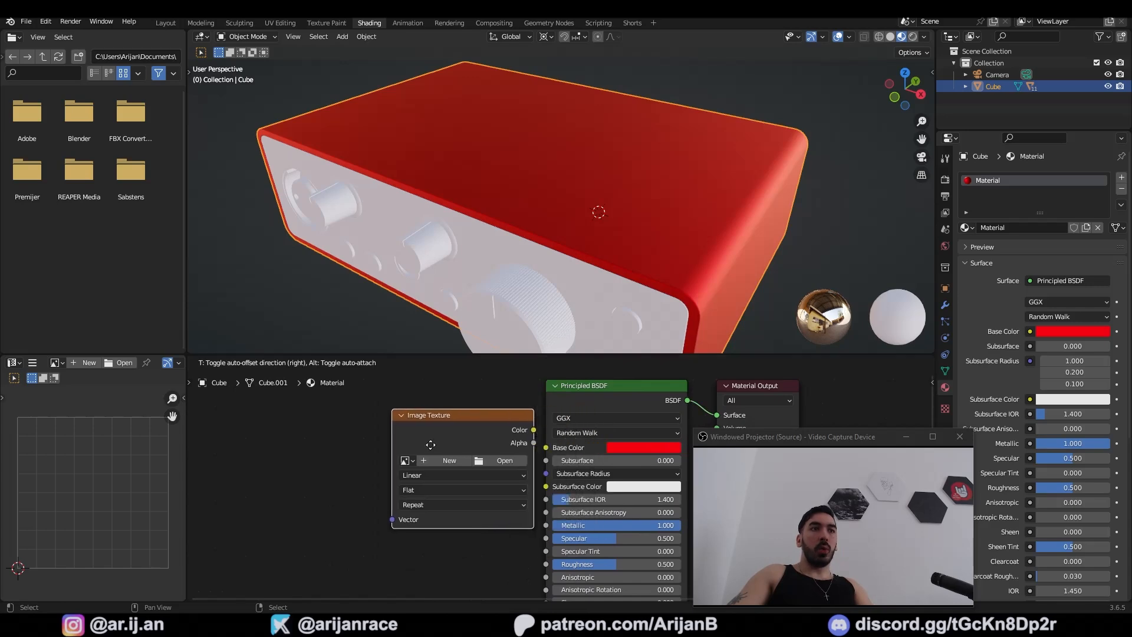
Load Logo.png into the case material's Image Texture node as the base color
scroll(392, 459, "up", 2)
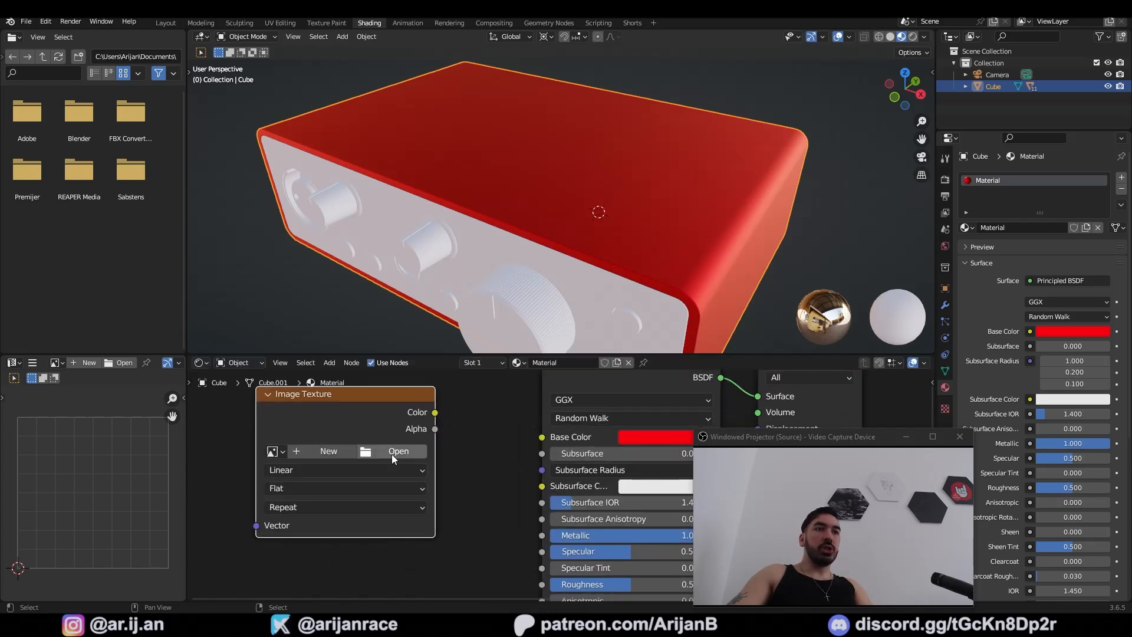
middle_click_drag(391, 458, 463, 474)
left_click(465, 471)
double_click(448, 234)
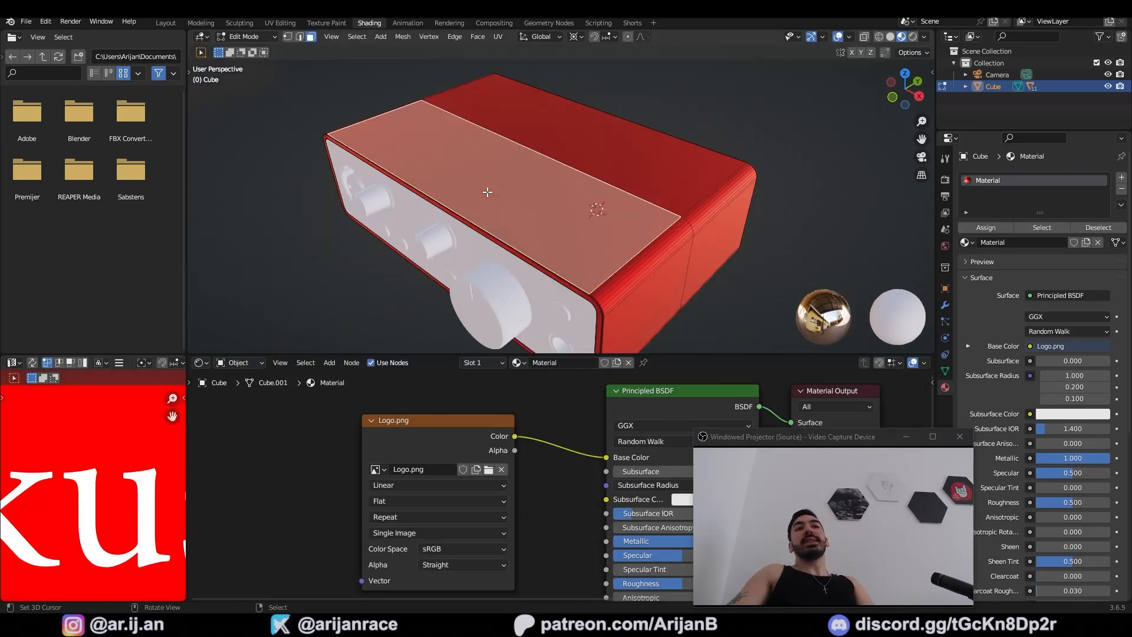
Unwrap the case's top faces and position their UVs over the logo image so the lettering sits on the top
key("a")
left_click(568, 225)
key("u")
left_click(567, 224)
left_click(280, 23)
key("g")
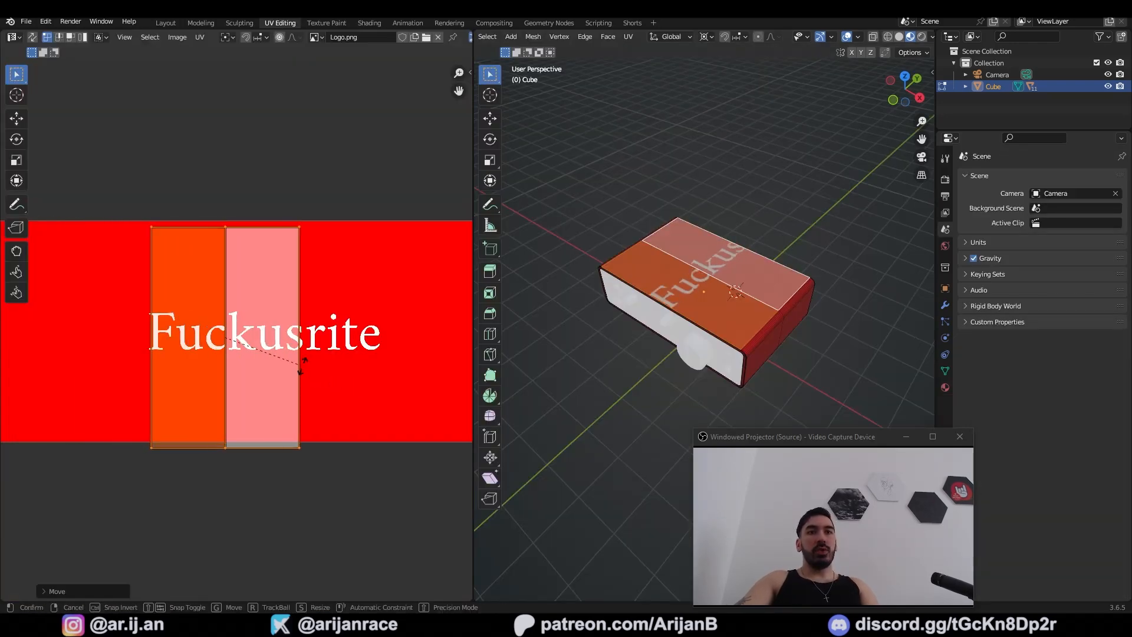
left_click(278, 369)
key("g")
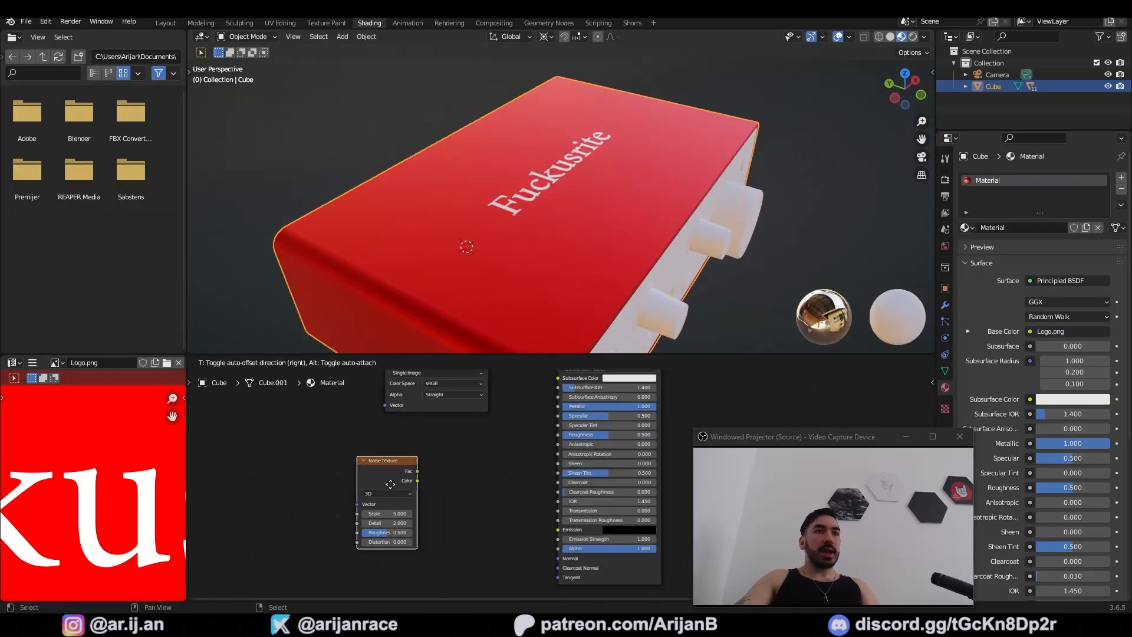
Add a Noise Texture and a Color Ramp to the case material and route the noise through the ramp into Roughness
left_click(362, 493)
scroll(372, 501, "up", 1)
middle_click_drag(378, 516, 338, 407)
key("g")
key("shift+a")
type("col")
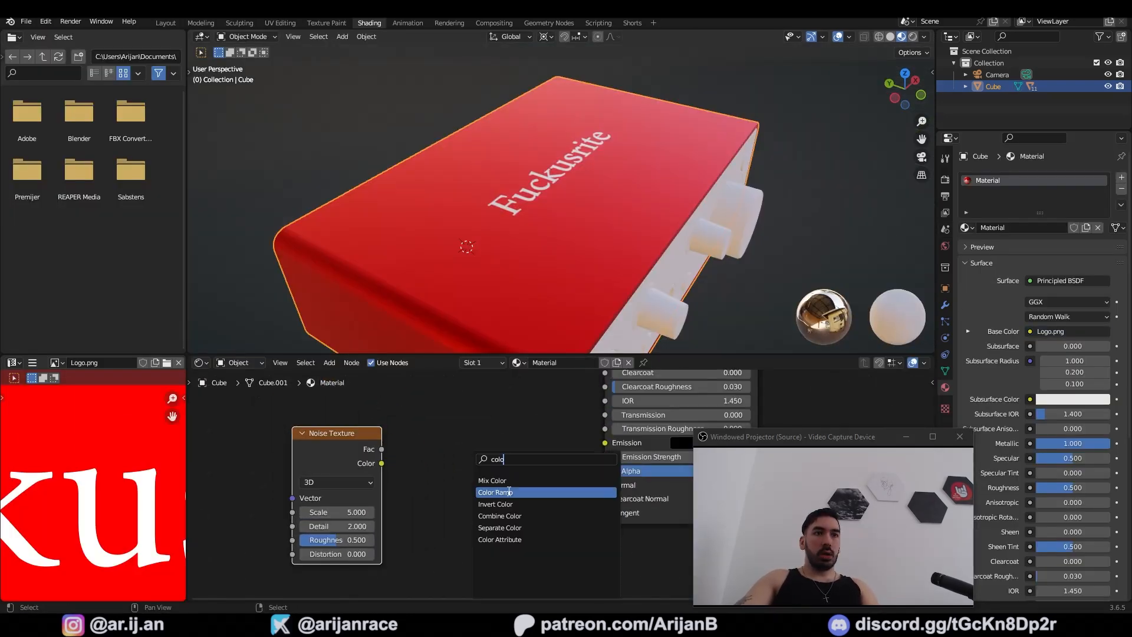
left_click(508, 491)
left_click(458, 440)
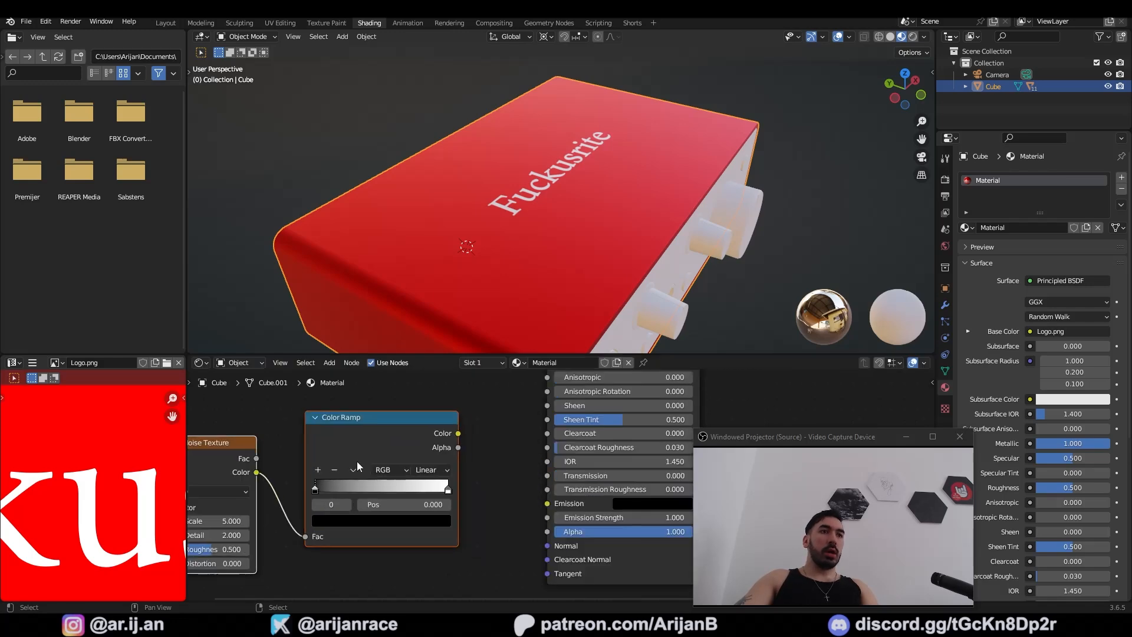
left_click_drag(518, 400, 546, 449)
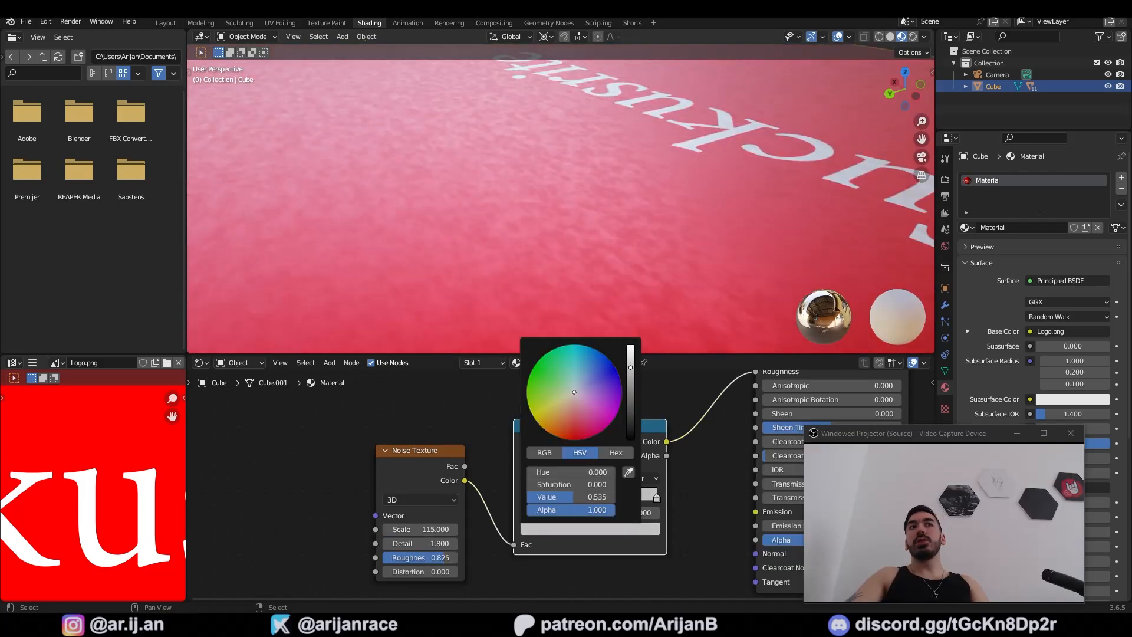
Rename the front panel's material to Face and connect Color Map.png to its base color
mouse_move(578, 265)
middle_mouse_down()
mouse_move(508, 205)
mouse_move(592, 225)
mouse_move(541, 201)
mouse_move(535, 181)
mouse_move(593, 250)
middle_mouse_up()
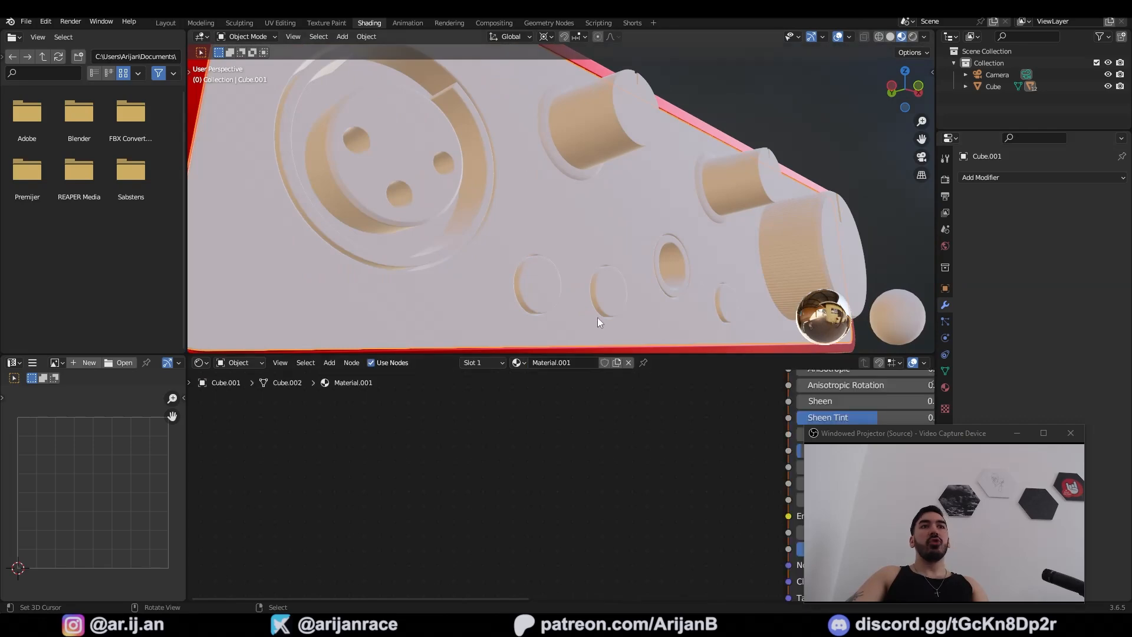
key("g")
double_click(551, 362)
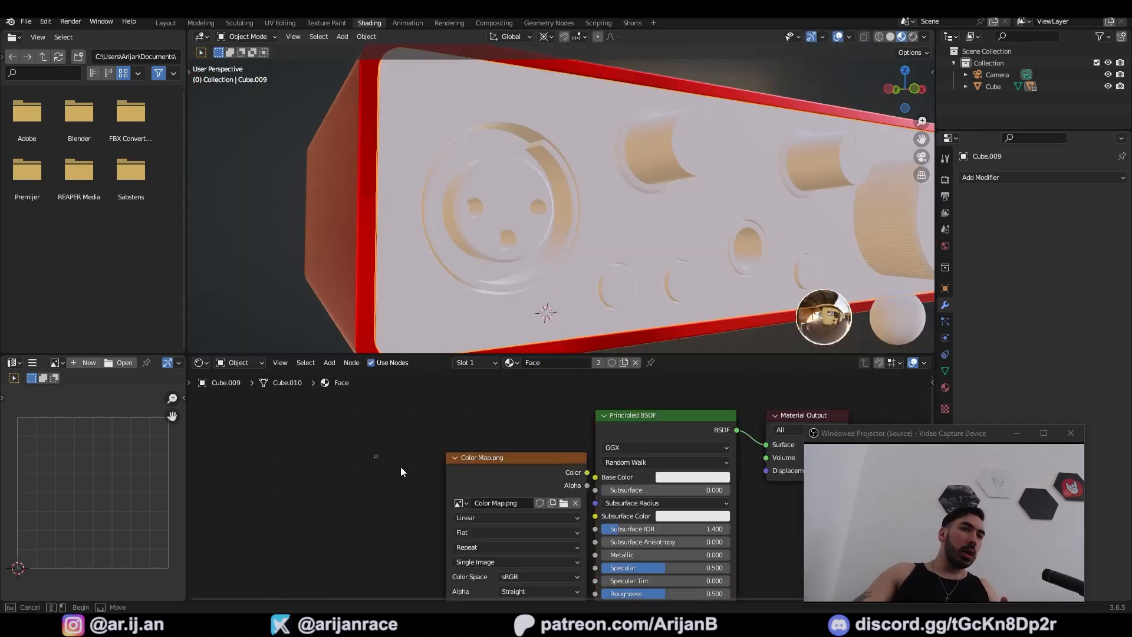
mouse_move(401, 466)
left_mouse_down()
mouse_move(503, 475)
mouse_move(423, 473)
left_mouse_up()
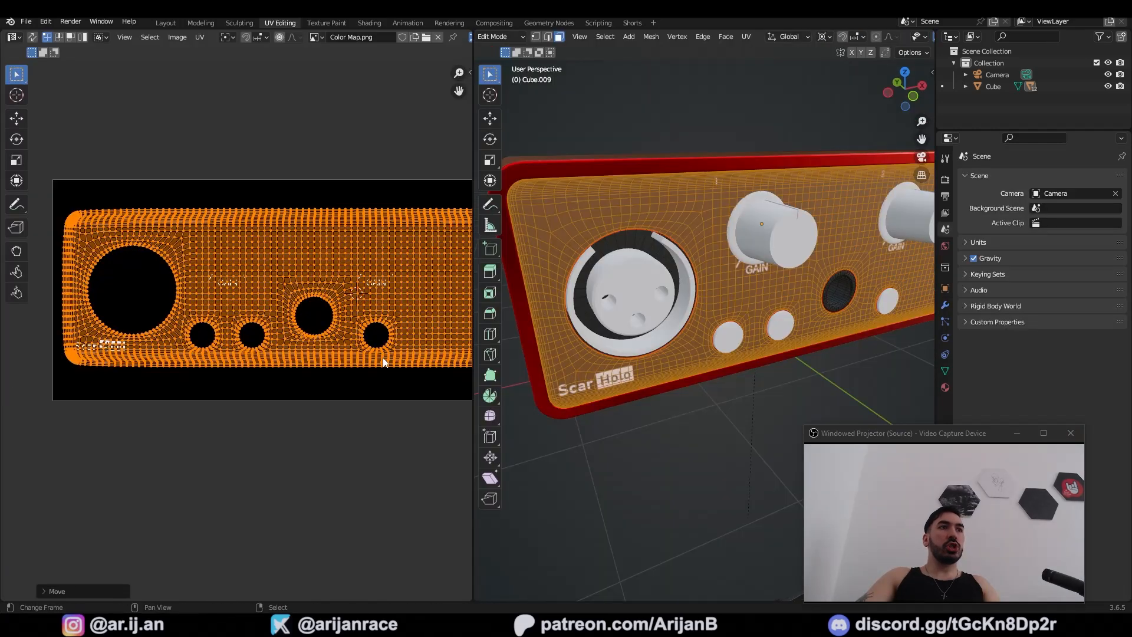
Check the front panel's UV alignment over the color map and, outside edit mode, inspect the labels around the knobs and jacks
scroll(295, 324, "up", 2)
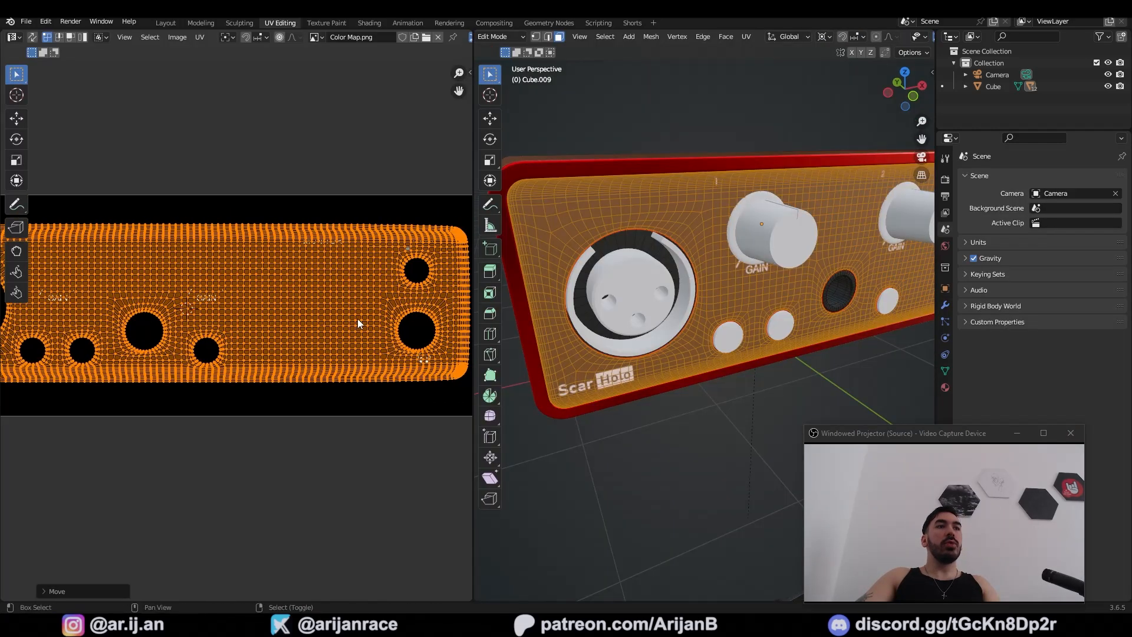
middle_click_drag(295, 321, 180, 327)
key("Tab")
scroll(801, 236, "down", 3)
middle_click_drag(812, 238, 656, 285)
scroll(748, 284, "up", 3)
mouse_move(748, 285)
middle_mouse_down("shift")
mouse_move(812, 294)
mouse_move(723, 303)
middle_mouse_up("shift")
scroll(756, 294, "up", 1)
scroll(756, 294, "up", 2)
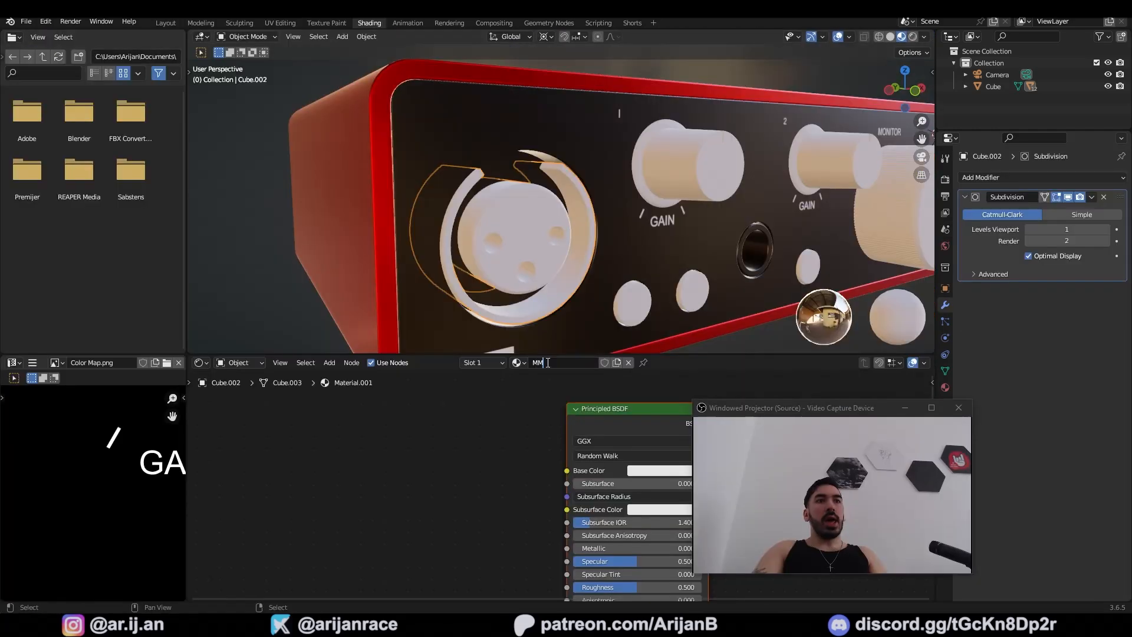
Name the mic socket's material Mic
left_click(548, 363)
type("Mic")
key("Return")
Load Mic Normal Map.png as an image texture in the Mic material and set its color space to Non-Color
left_click(533, 425)
middle_click_drag(533, 426, 486, 415)
left_click_drag(324, 512, 300, 524)
middle_click_drag(380, 541, 417, 410)
left_click_drag(418, 410, 380, 457)
middle_click_drag(431, 485, 436, 442)
left_click(397, 494)
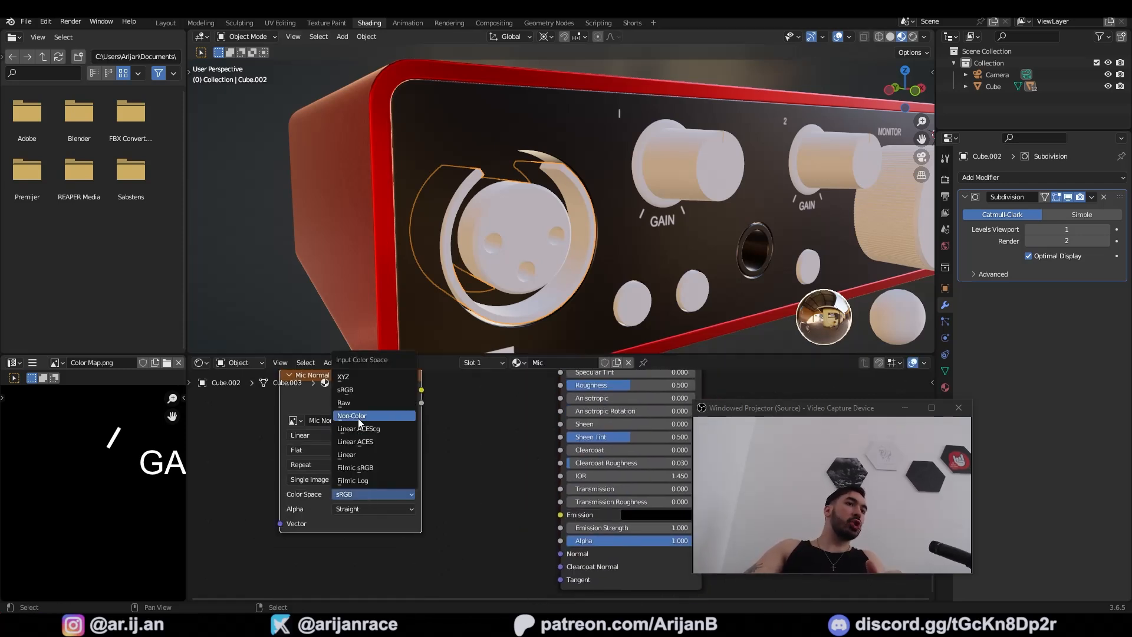
left_click(359, 419)
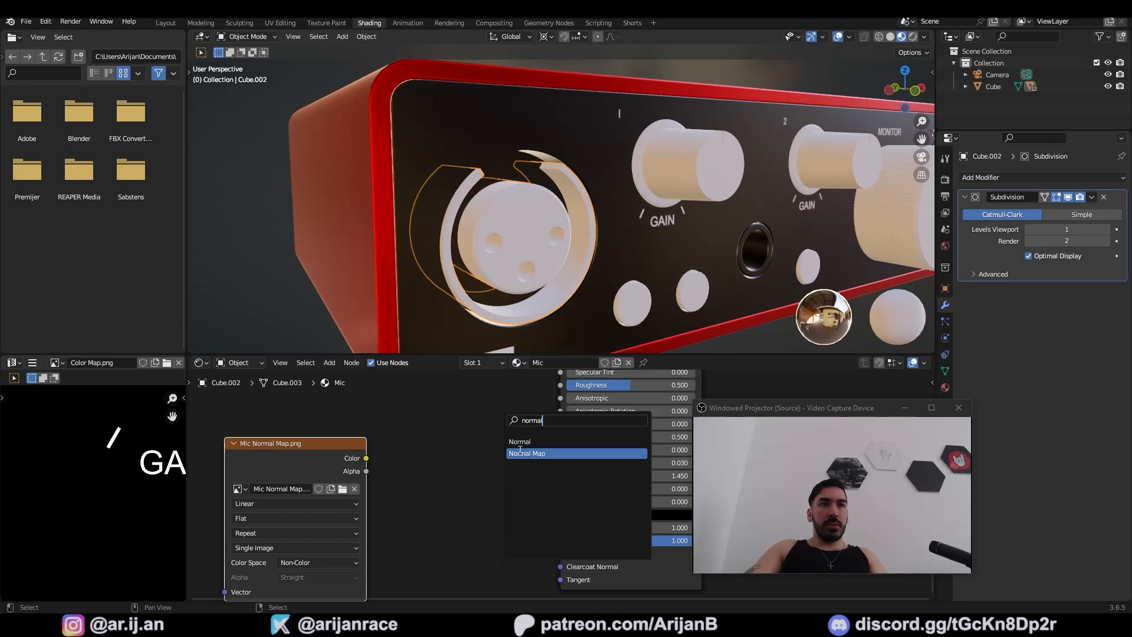
Add a Normal Map node and link the mic image through it to the Principled BSDF's Normal input
left_click(525, 452)
left_click(383, 482)
middle_click_drag(383, 483, 398, 427)
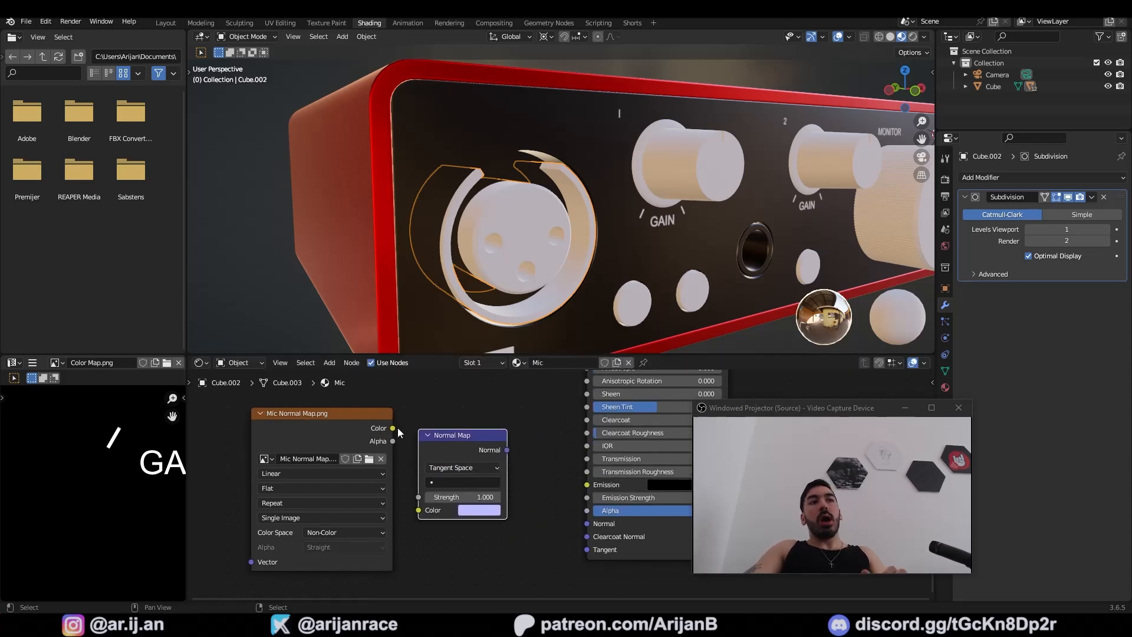
left_click_drag(553, 514, 586, 520)
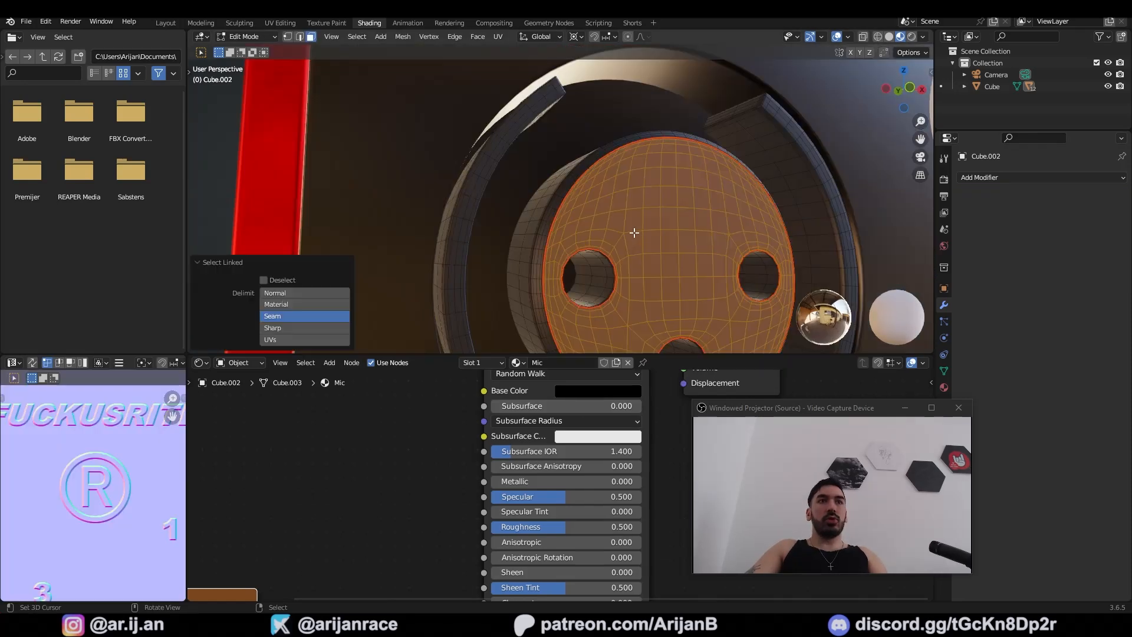
Unwrap the mic socket's round front face so the embossed lettering and pin numbers fit around the holes
key("u")
left_click(501, 203)
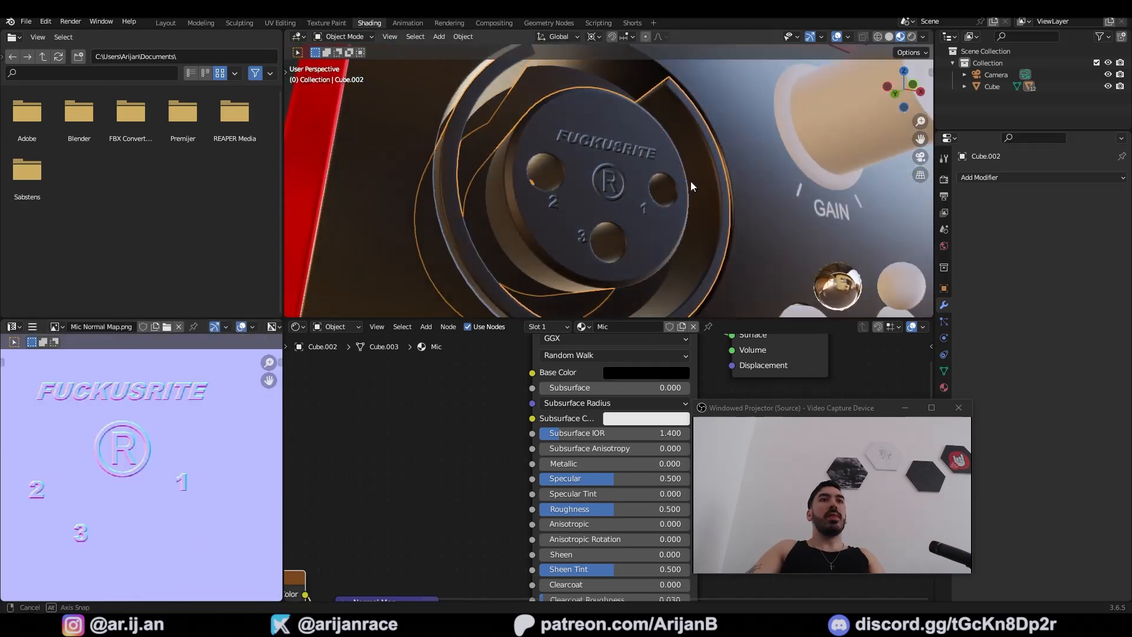
middle_click_drag(691, 181, 654, 222)
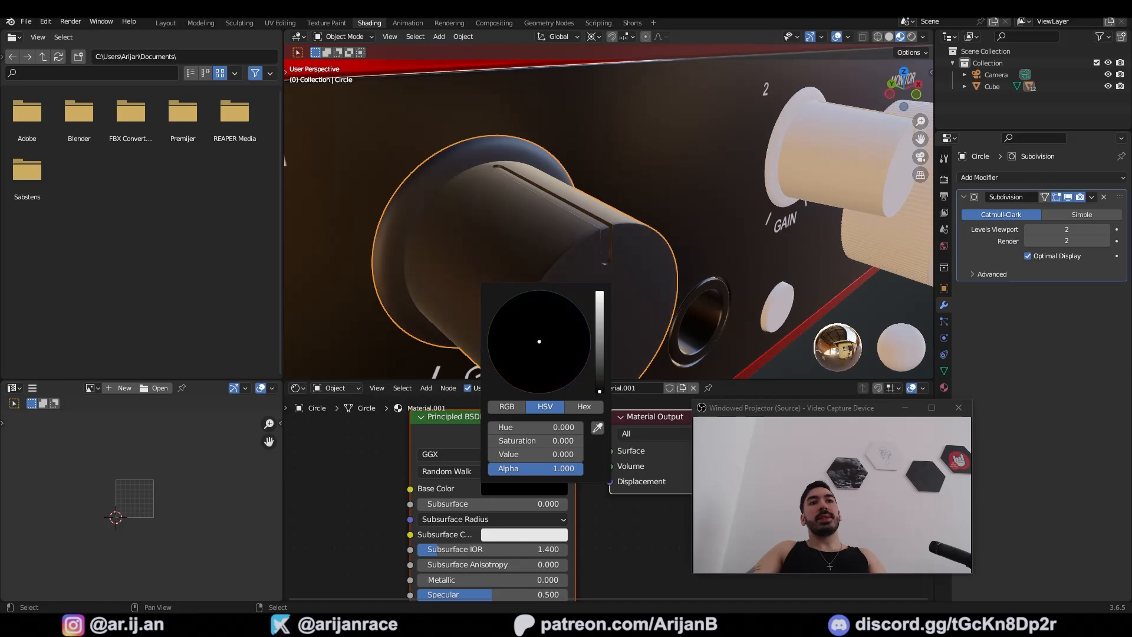
Name the first gain knob's material Black Plastic and assign a second material slot to its indicator groove
middle_click_drag(605, 205, 577, 232)
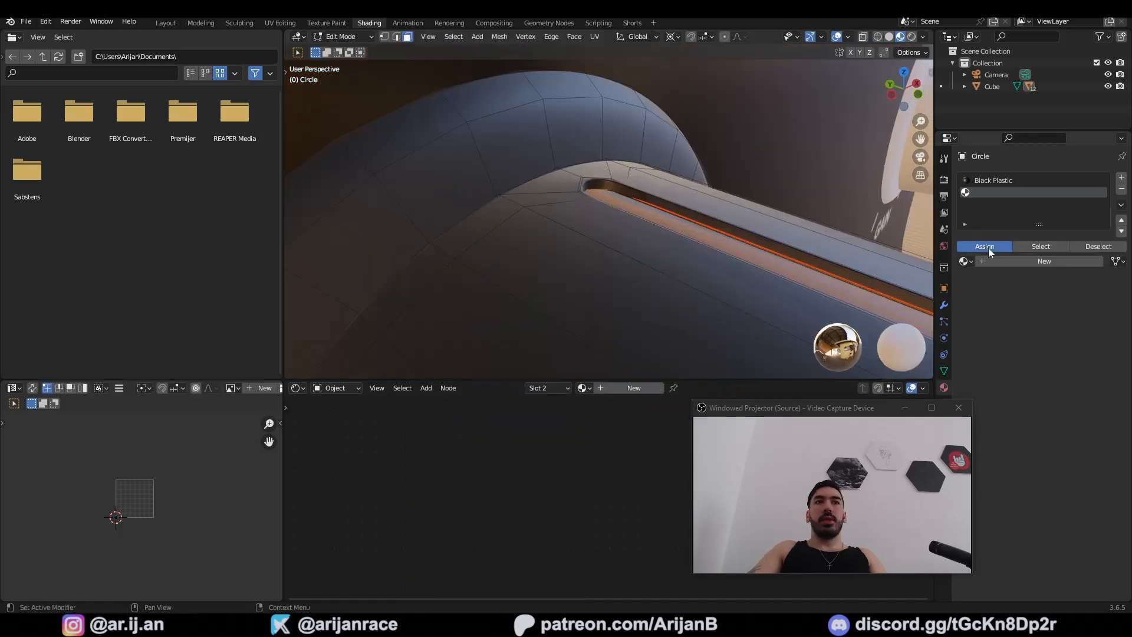
middle_click_drag(584, 259, 594, 275)
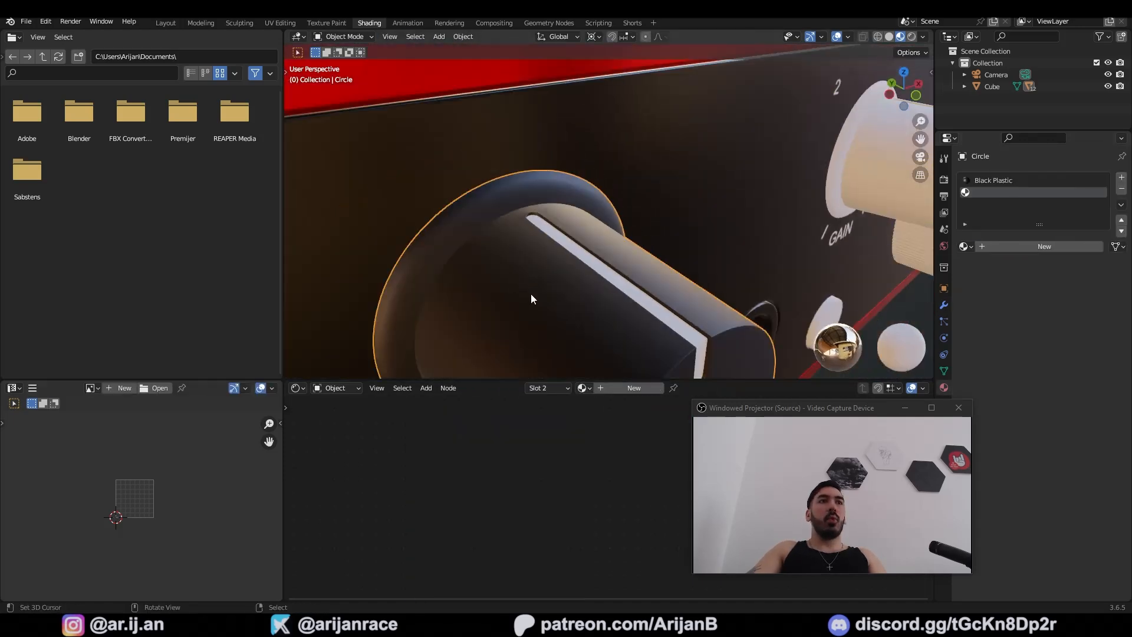
middle_click_drag(531, 294, 521, 187)
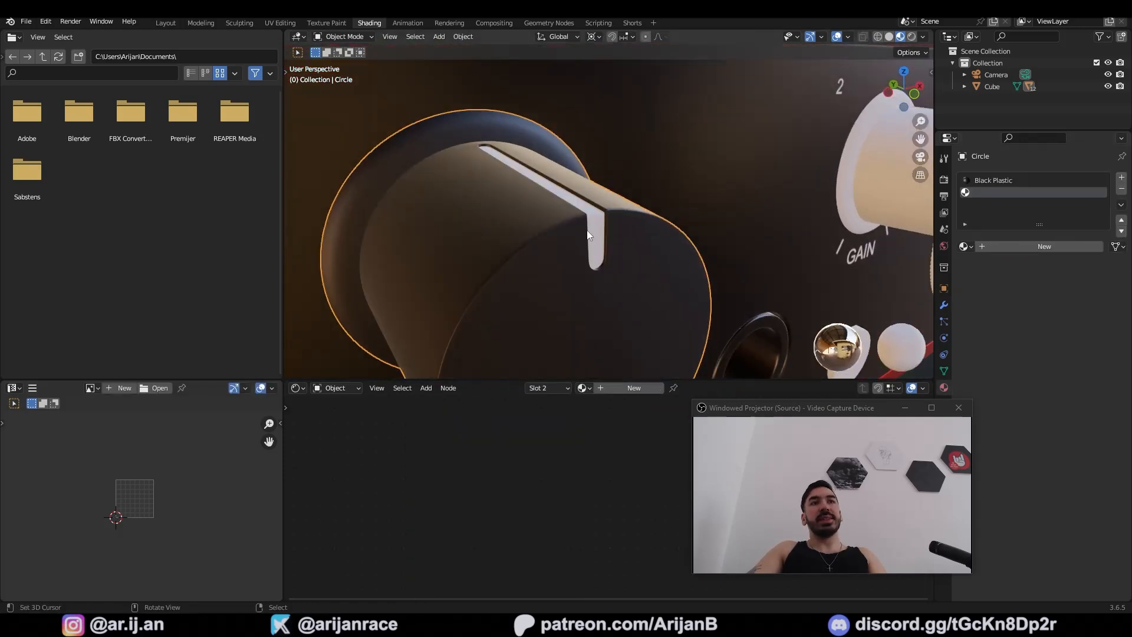
Give the first gain knob's base ring a new material with green base and emission colors, and the second knob's ring a red emission
middle_click_drag(588, 235, 622, 249)
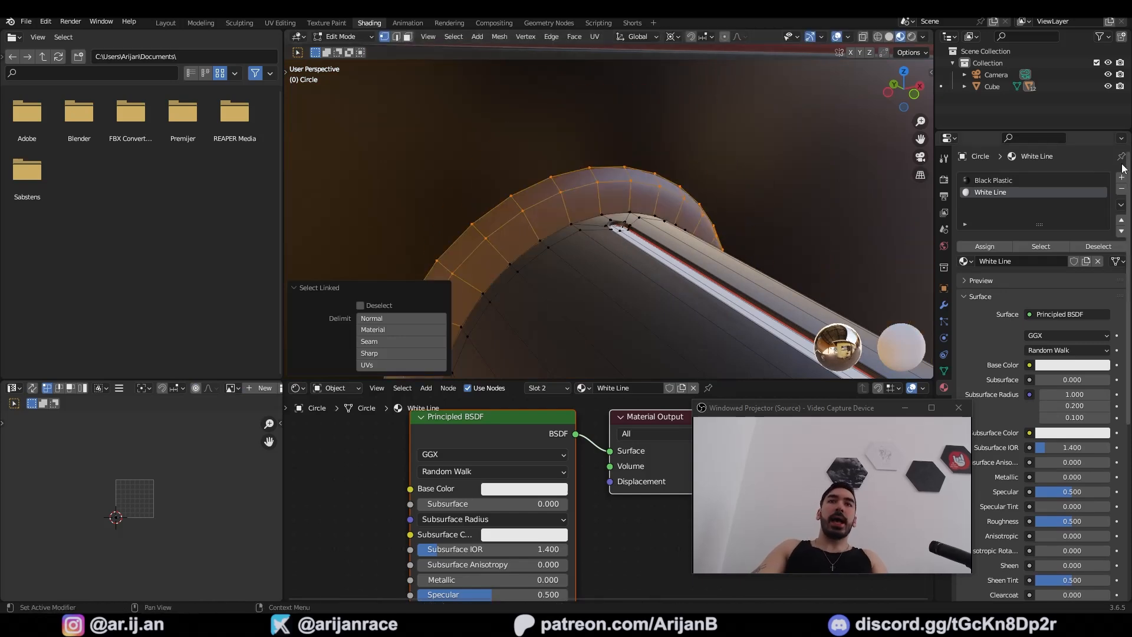
left_click(1123, 177)
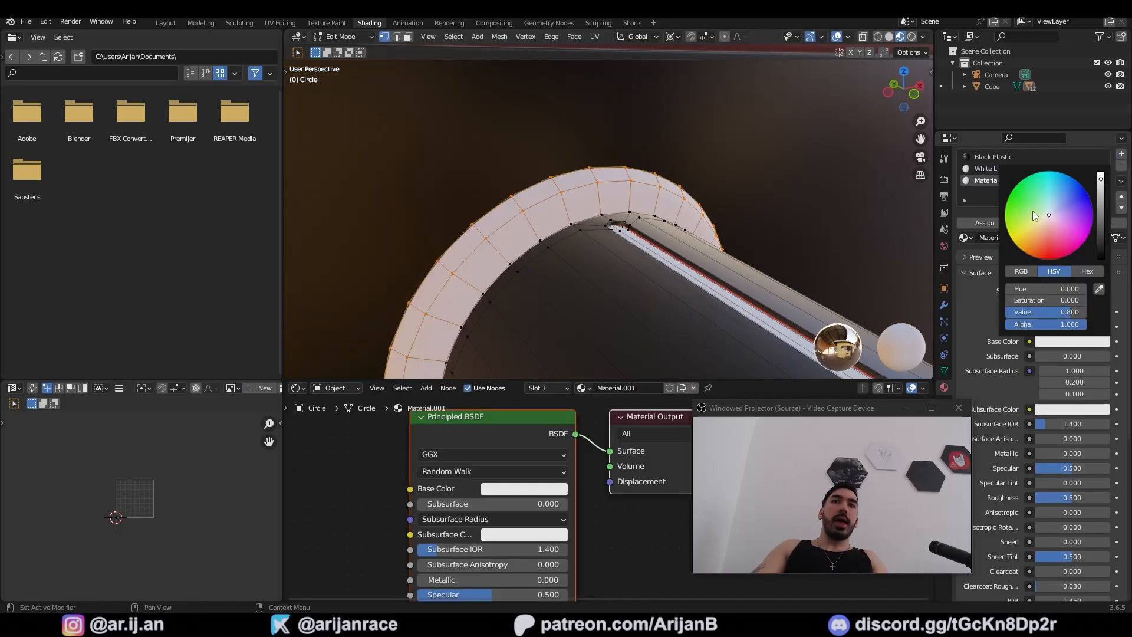
left_click_drag(1032, 211, 1020, 211)
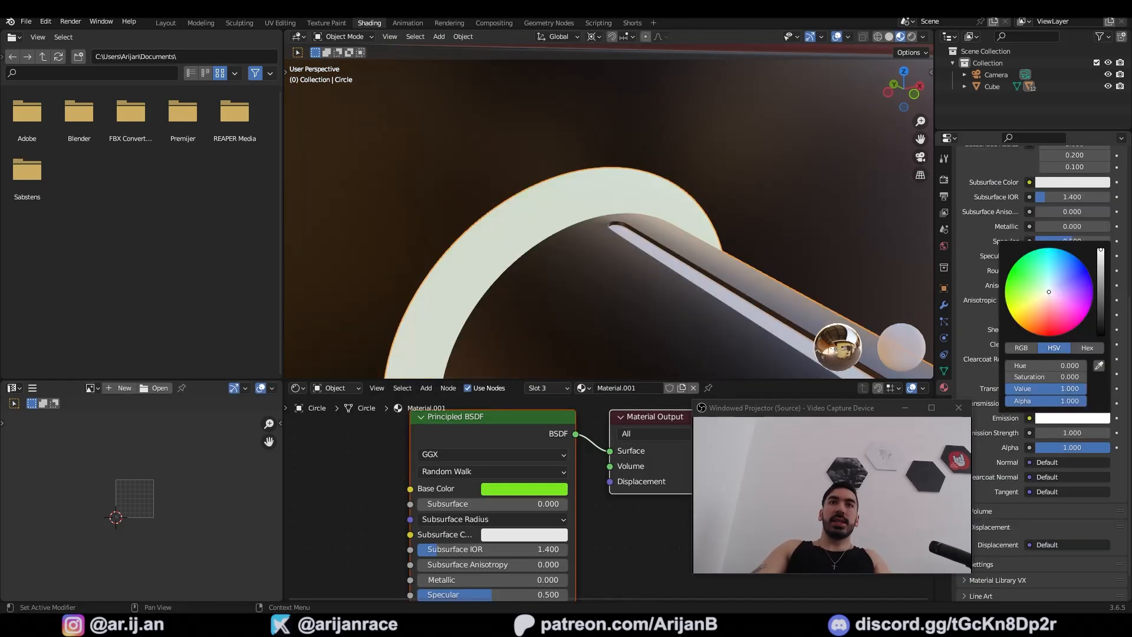
left_click_drag(1039, 282, 1029, 272)
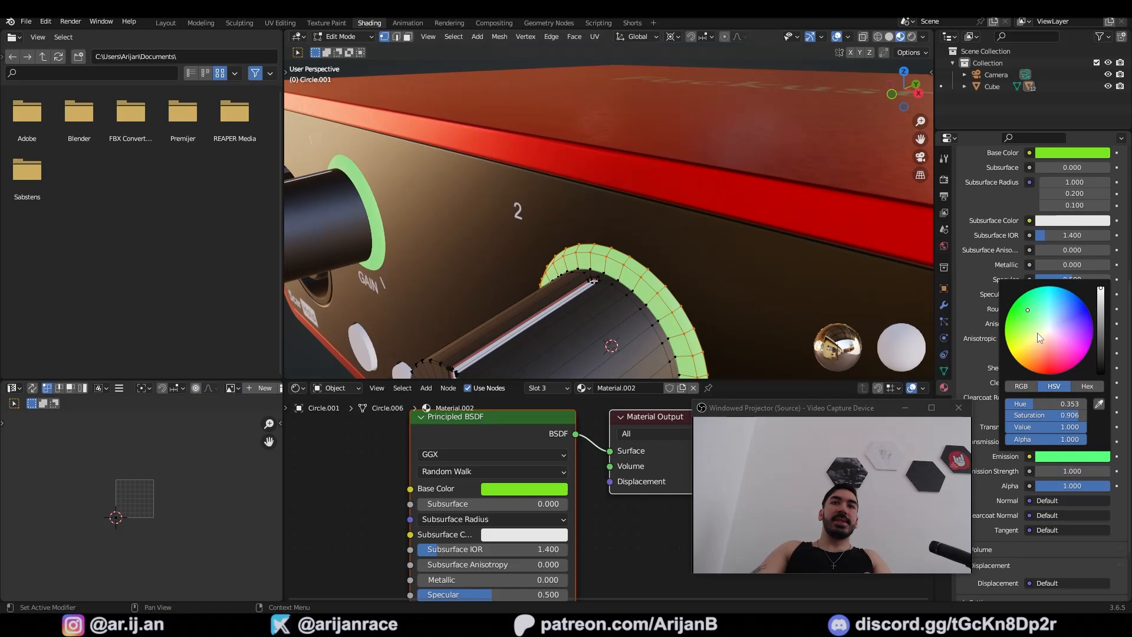
left_click_drag(1038, 333, 1052, 373)
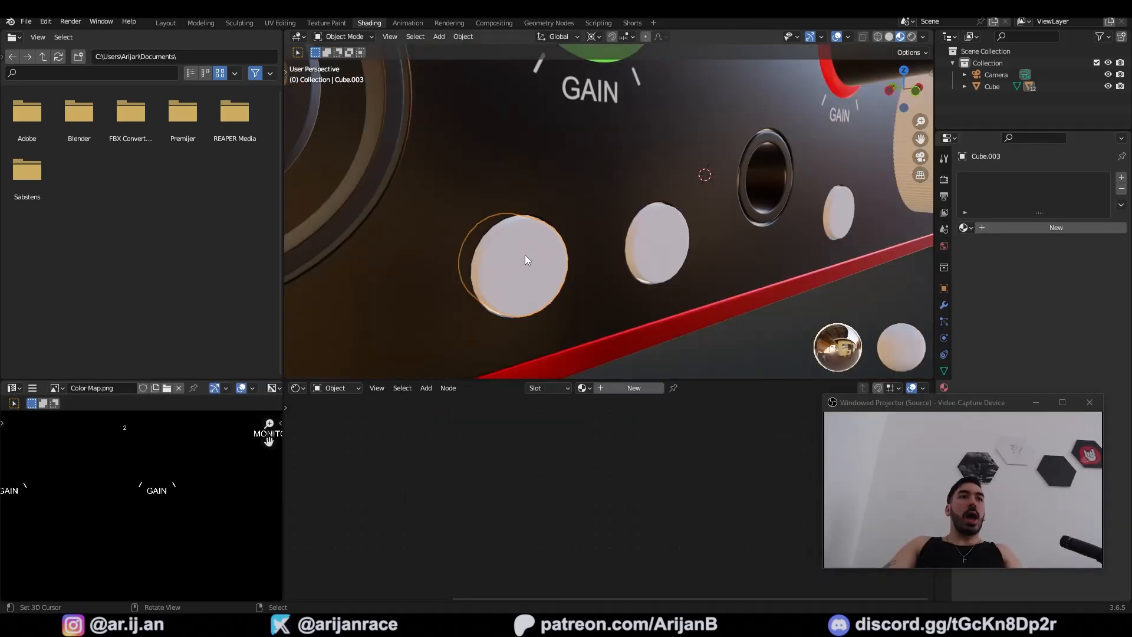
Create a material named Circle on the first small round button beside the mic socket
middle_click_drag(525, 255, 649, 198)
scroll(549, 185, "down", 4)
middle_click_drag(769, 203, 735, 206)
right_click(737, 209)
key("g")
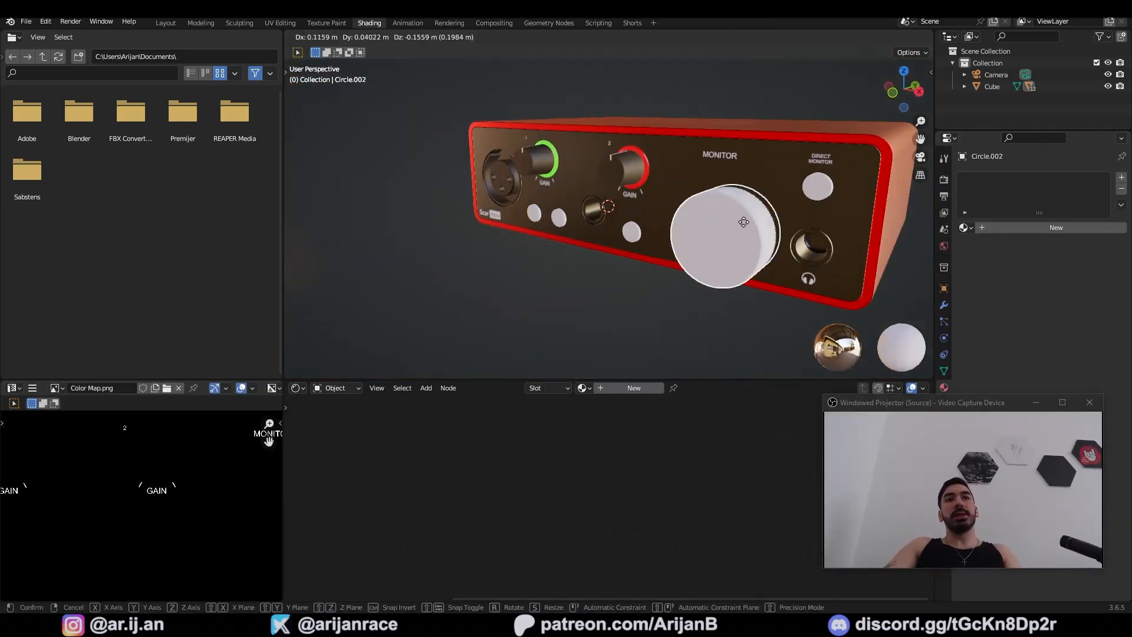
right_click(733, 228)
middle_click_drag(561, 242, 626, 225)
type("Circle")
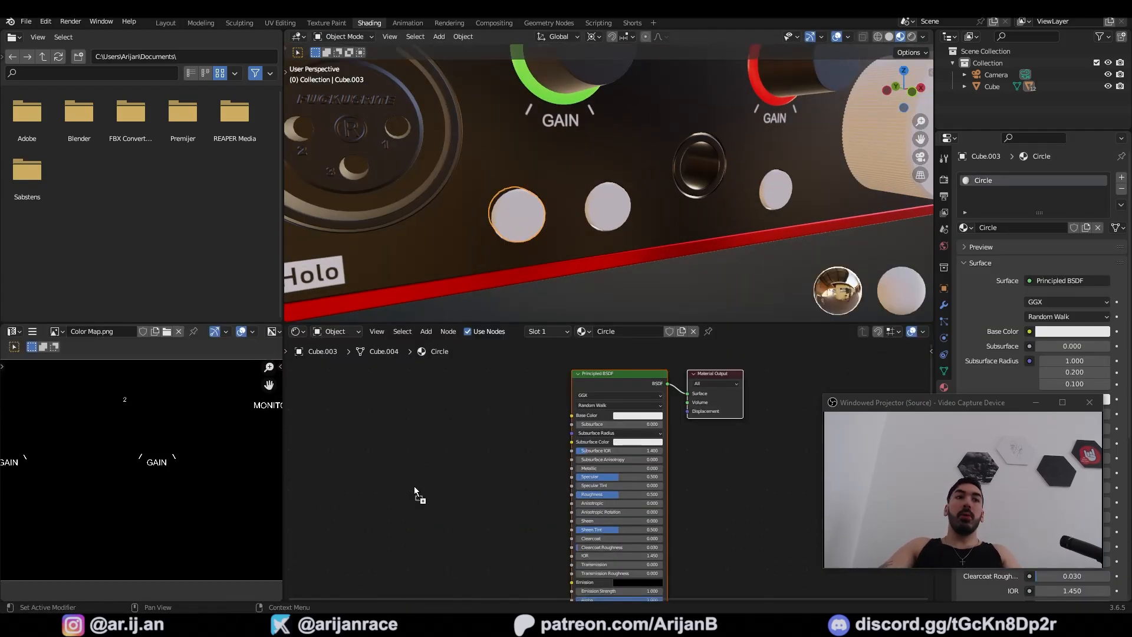
Feed Circle Normal Map.png as Non-Color data through a Normal Map node into the Circle material, and set its Metallic to 1
left_click_drag(417, 493, 472, 485)
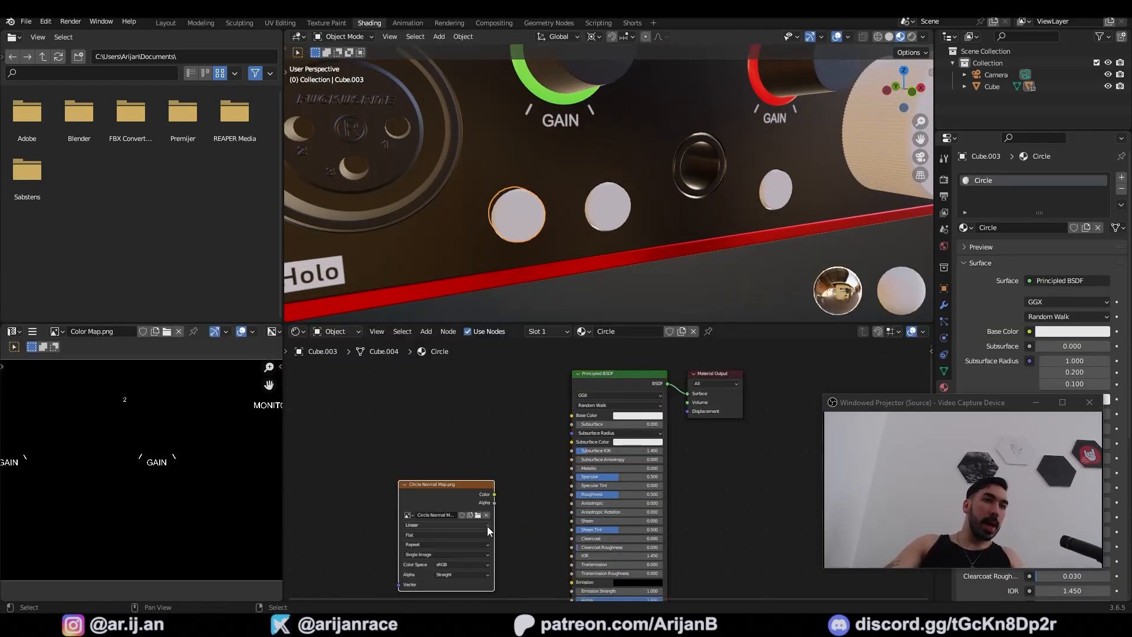
left_click_drag(522, 368, 489, 493)
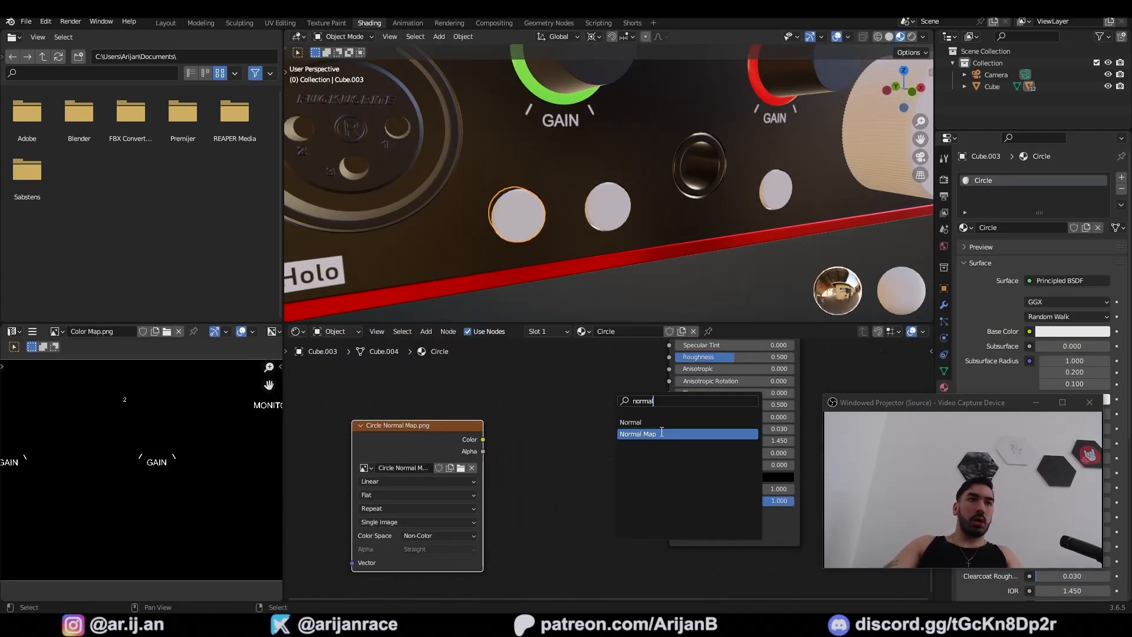
left_click(660, 431)
left_click(546, 462)
scroll(546, 462, "up", 1)
left_click_drag(591, 422, 677, 515)
left_click_drag(686, 526, 686, 524)
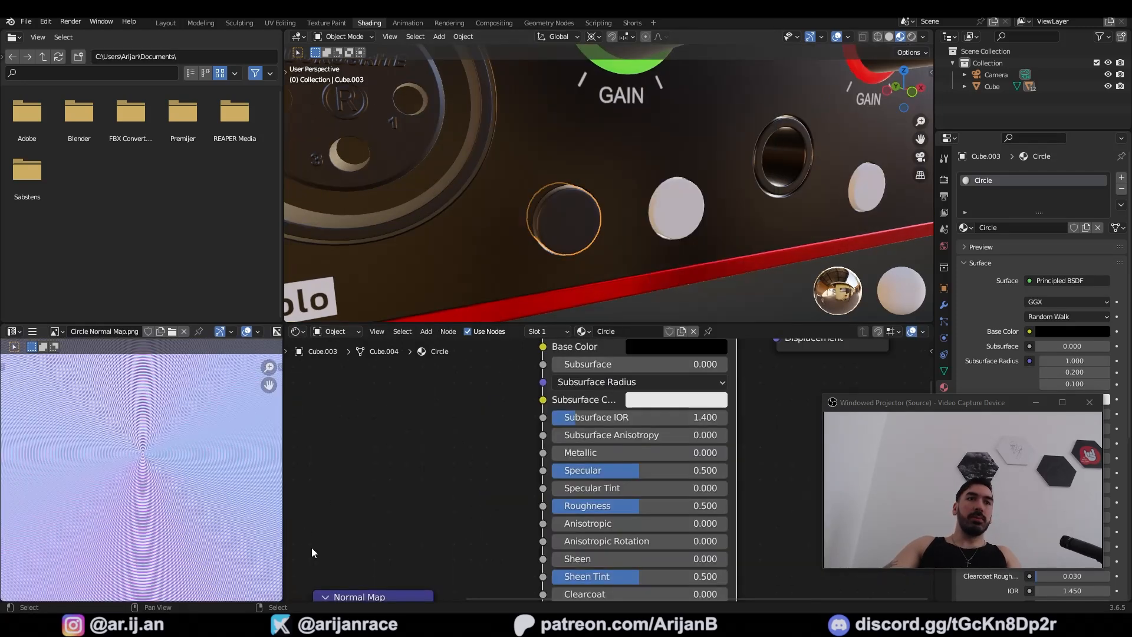
left_click_drag(557, 453, 729, 452)
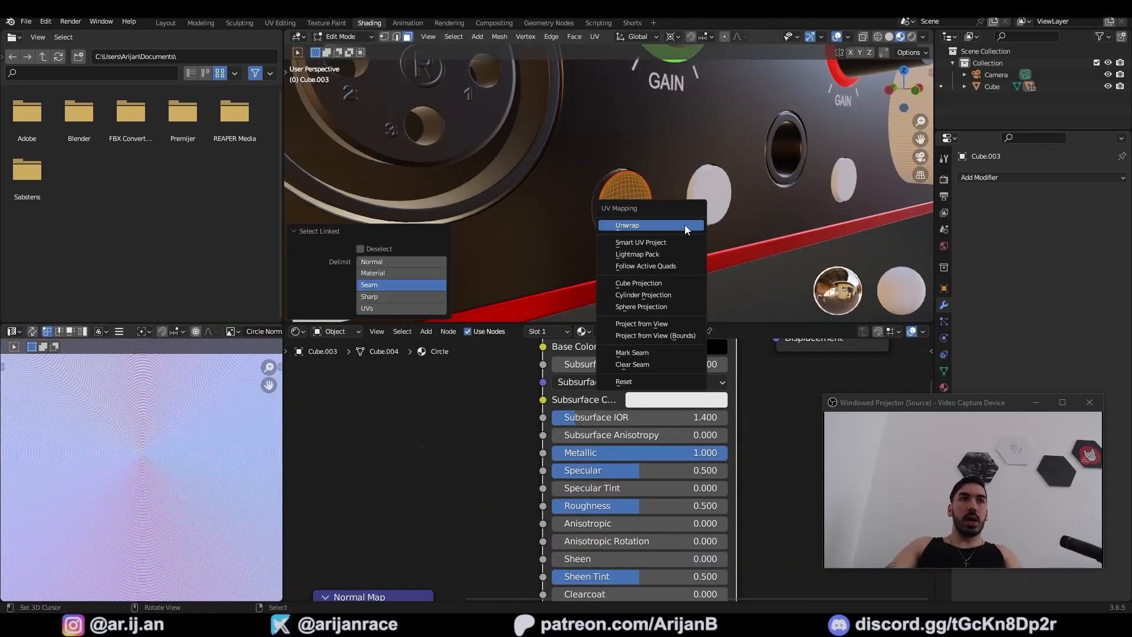
Unwrap the first button's round front face and center and scale its UVs on the circular normal pattern
left_click(685, 225)
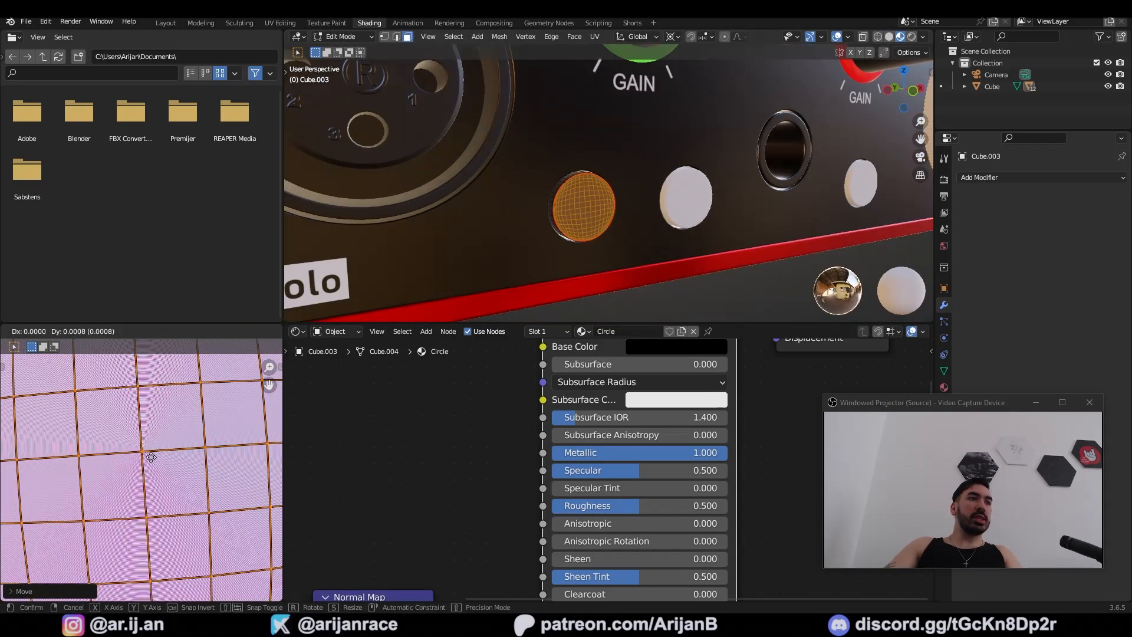
left_click_drag(148, 455, 162, 451)
scroll(161, 452, "up", 6)
key("g")
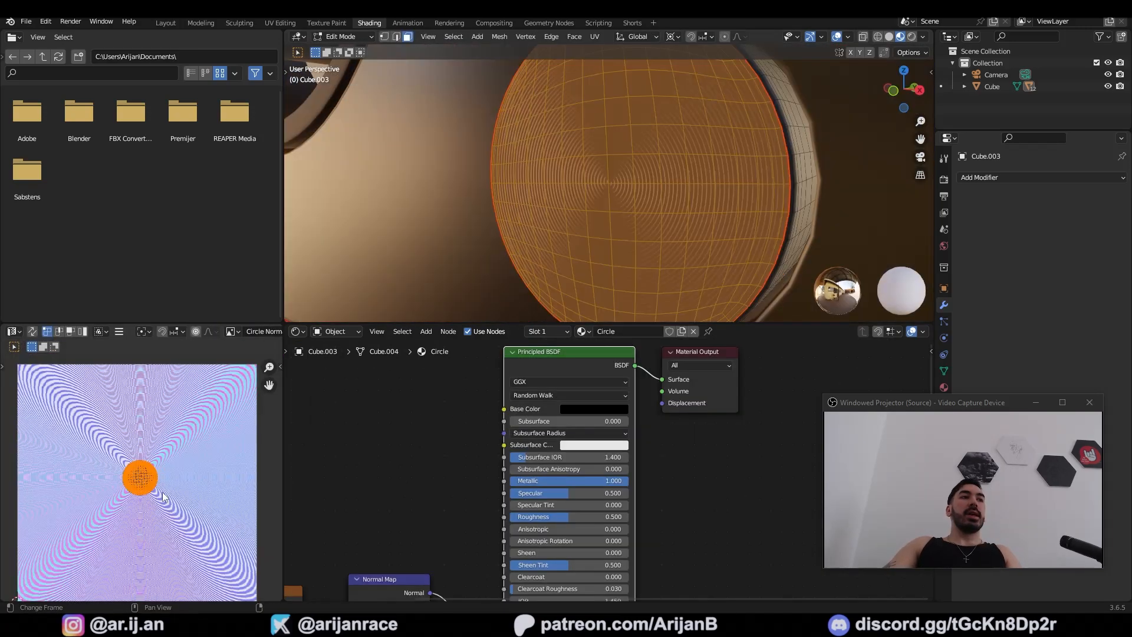
key("s")
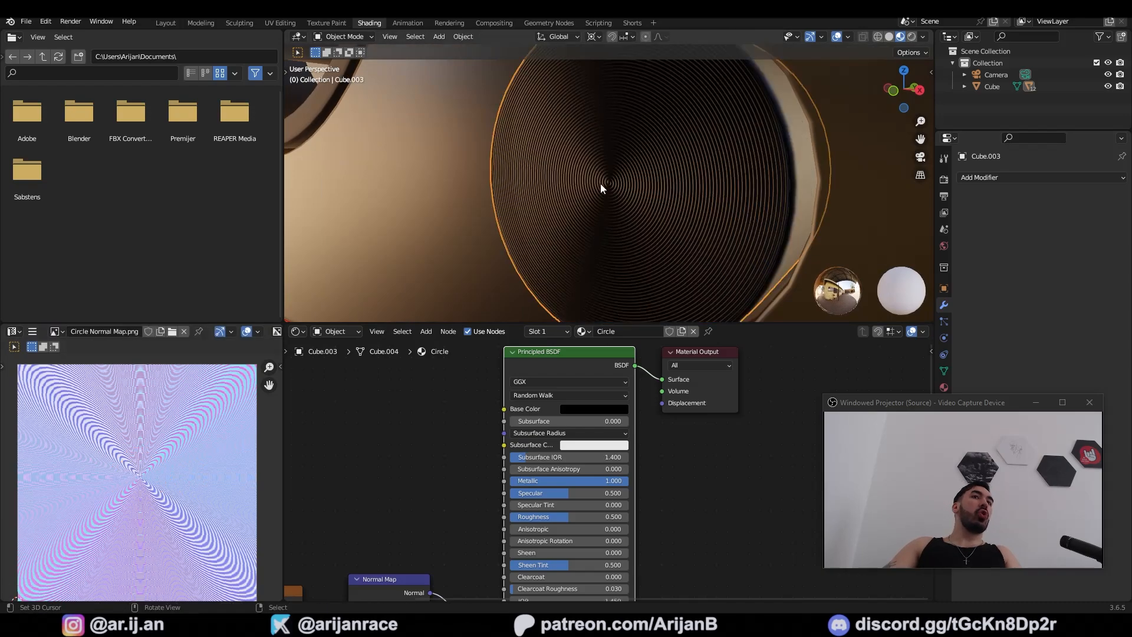
Duplicate the textured button into the positions of the other plain round buttons on the front panel
scroll(594, 185, "down", 3)
middle_click_drag(667, 144, 635, 229)
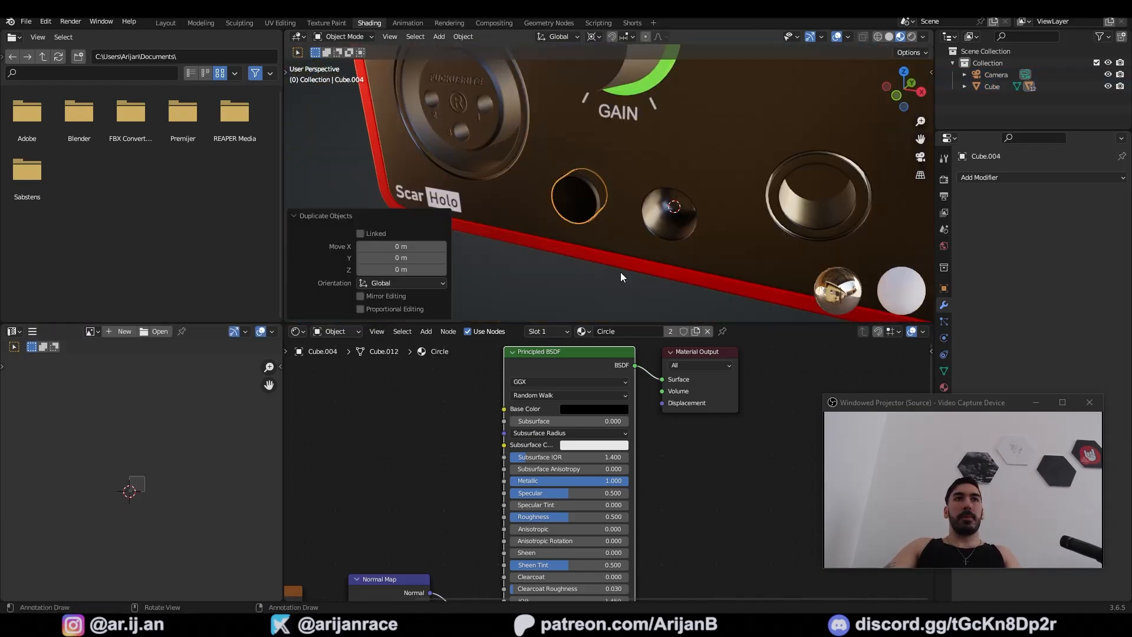
middle_click_drag(621, 271, 722, 193)
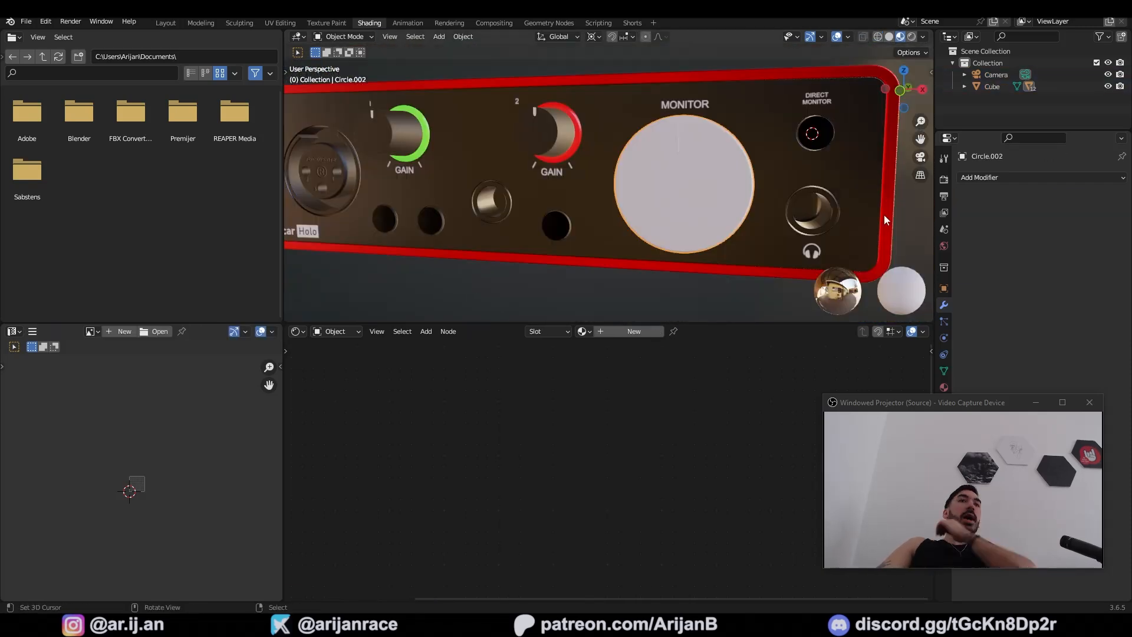
Assign the existing Circle material to the large Monitor knob
middle_click_drag(719, 192, 685, 196)
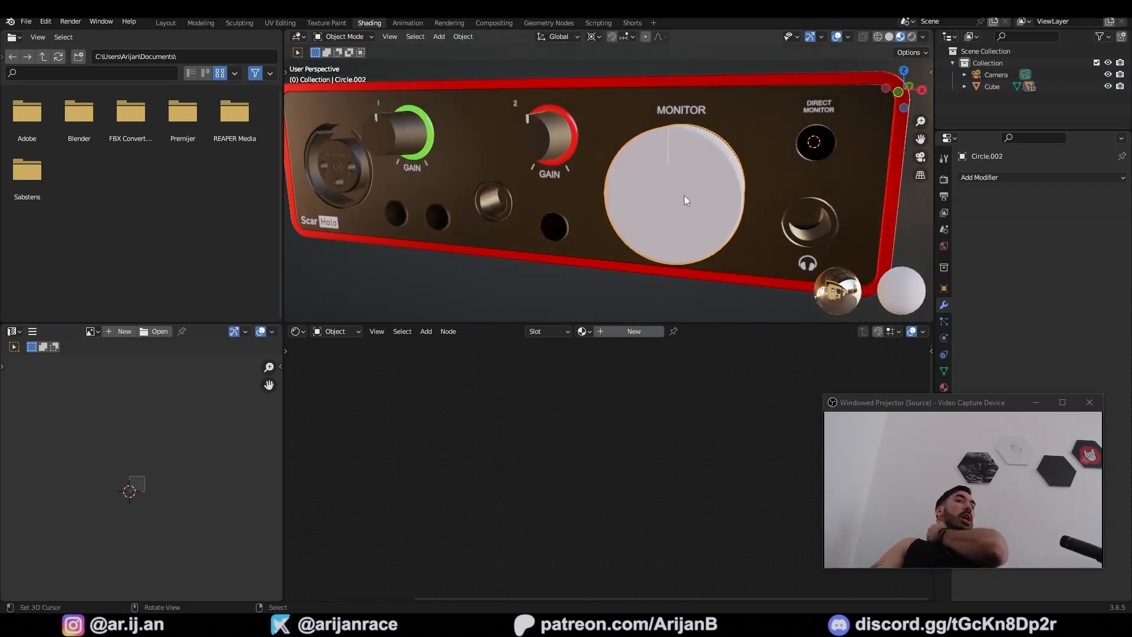
scroll(685, 196, "up", 4)
middle_click_drag(772, 199, 702, 220)
left_click(583, 331)
left_click(600, 360)
Unwrap the Monitor knob's flat front face
middle_click_drag(611, 298, 678, 210)
key("Tab")
key("u")
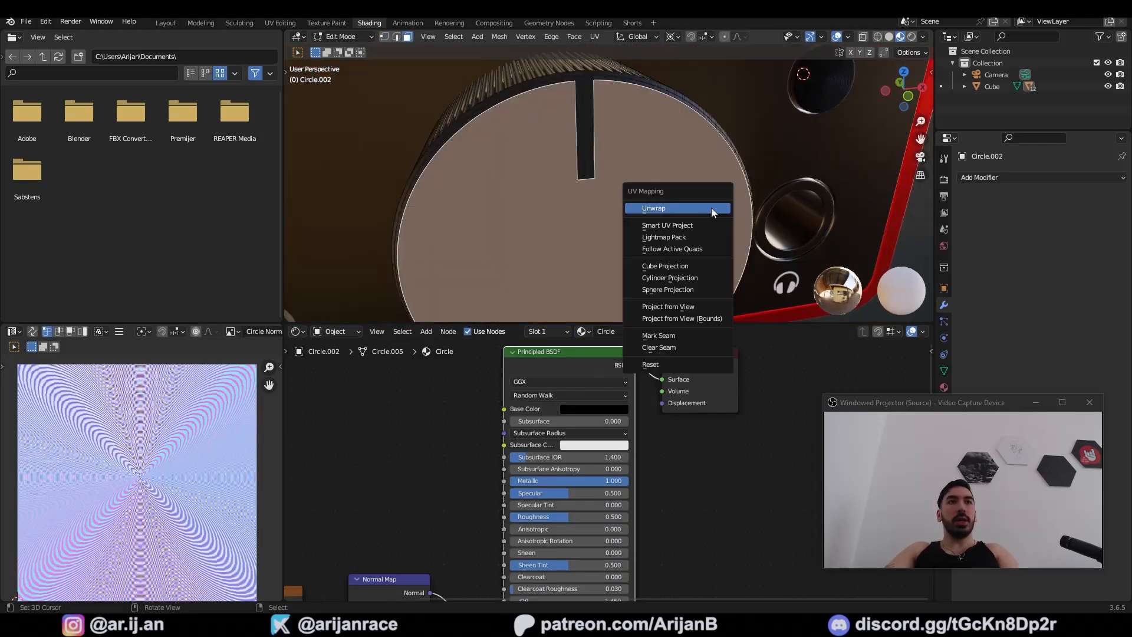
left_click(681, 210)
Snap the front face's UVs to the center of the circular normal map and scale them around it
key("a")
right_click(140, 477, "shift")
scroll(172, 475, "up", 4)
middle_click_drag(173, 474, 186, 480)
key("shift+s")
left_click(155, 485)
key("s")
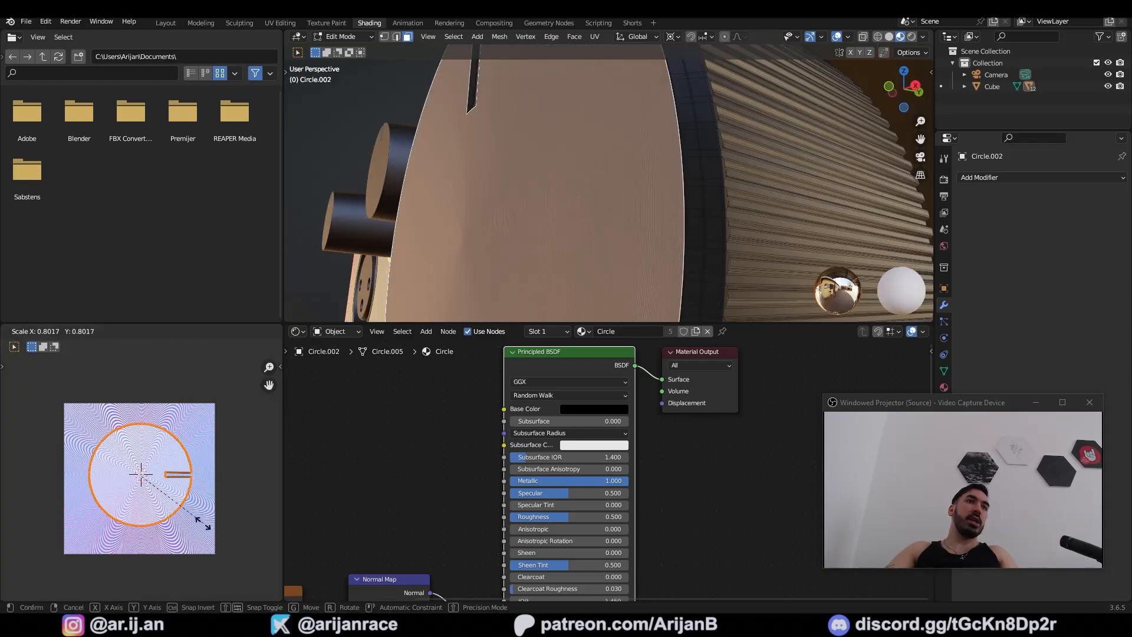
left_click(177, 490)
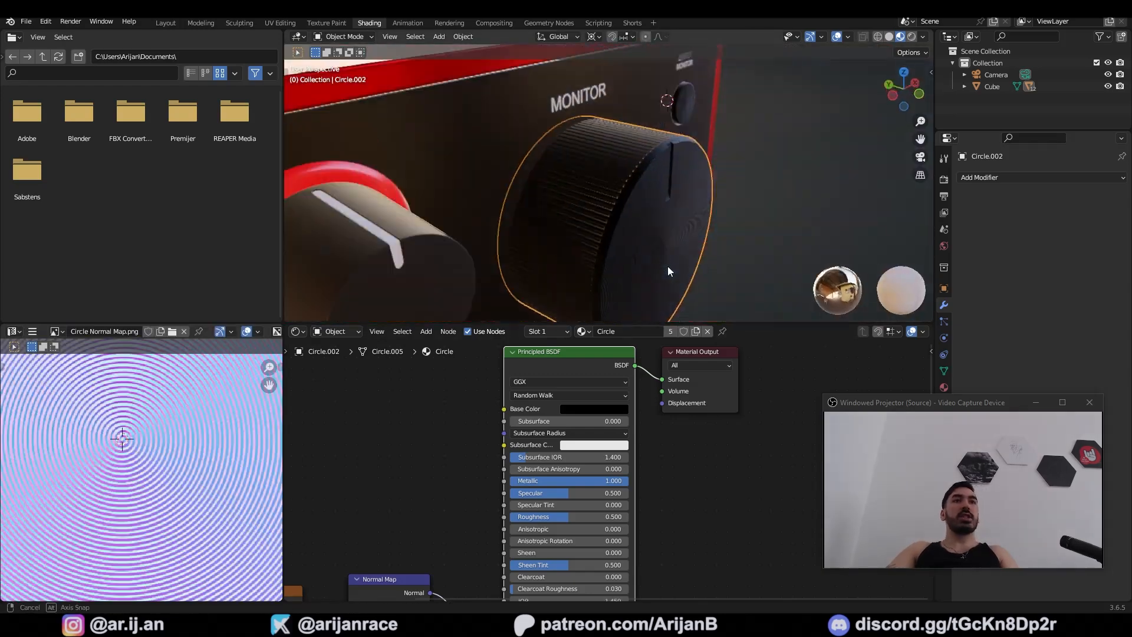
Add a second material slot for the Monitor knob's ridged side and groove, using a copy of Circle named Black Metal
middle_click_drag(667, 267, 665, 276)
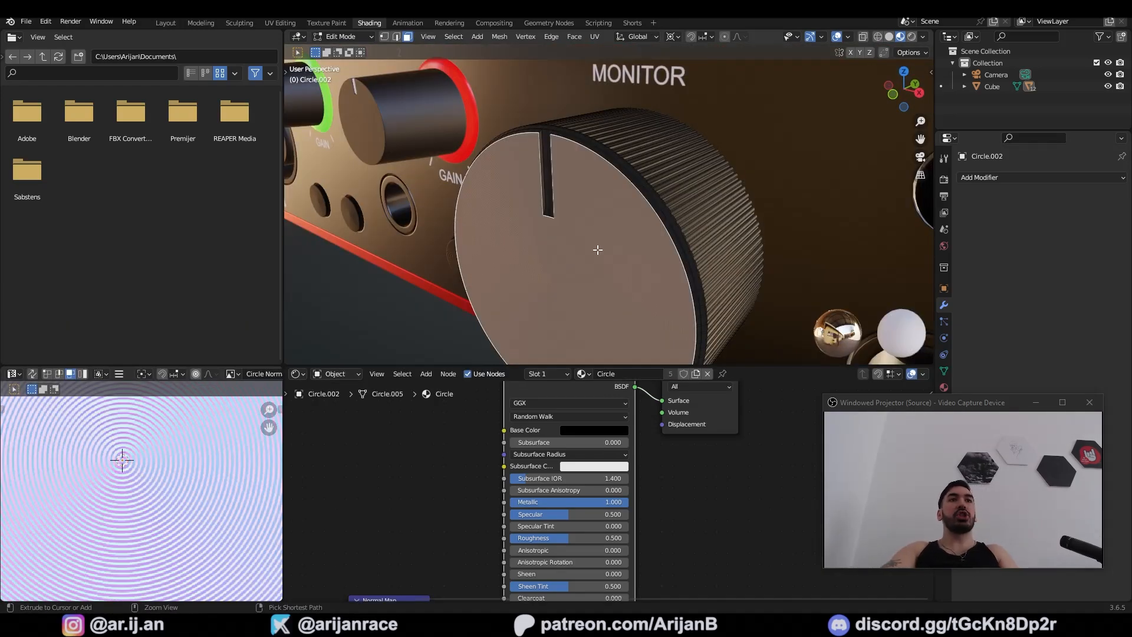
key("a")
left_click(944, 387)
left_click(1122, 178)
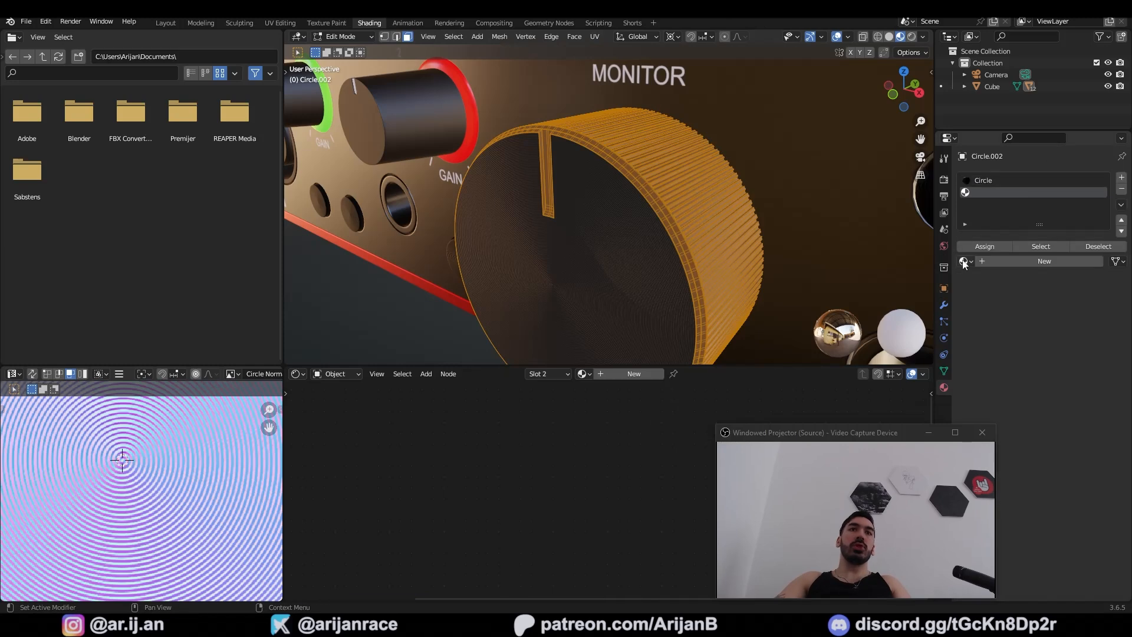
left_click(963, 264)
left_click(1001, 292)
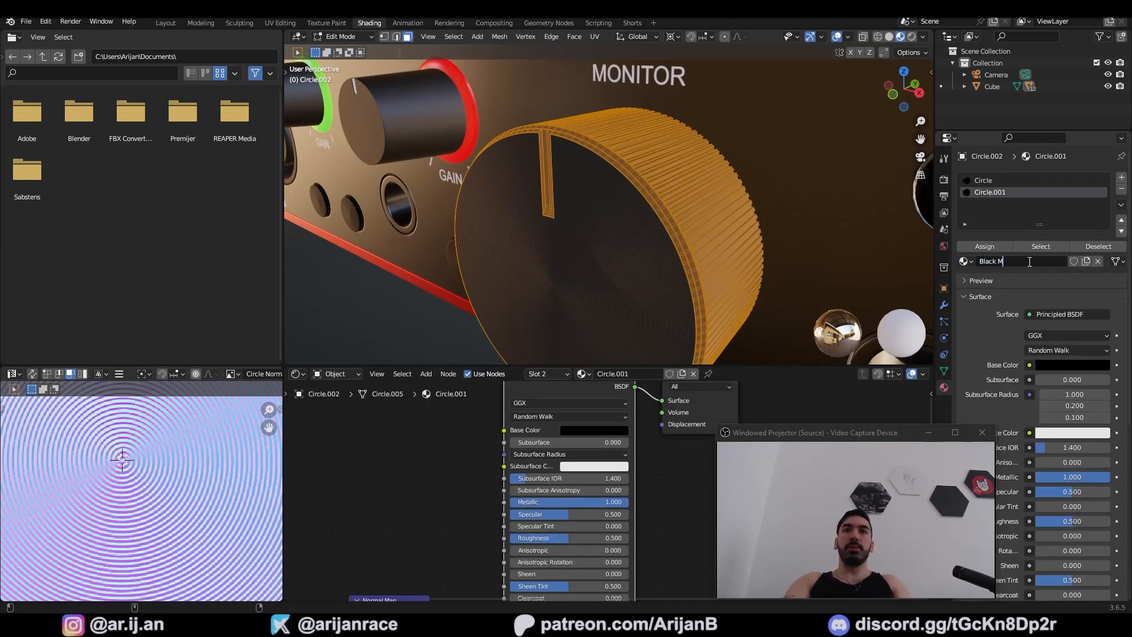
key("Return")
Assign the White Line material to the Monitor knob's indicator groove in a third material slot
scroll(473, 505, "down", 4)
middle_click_drag(473, 505, 557, 383)
scroll(557, 594, "up", 3)
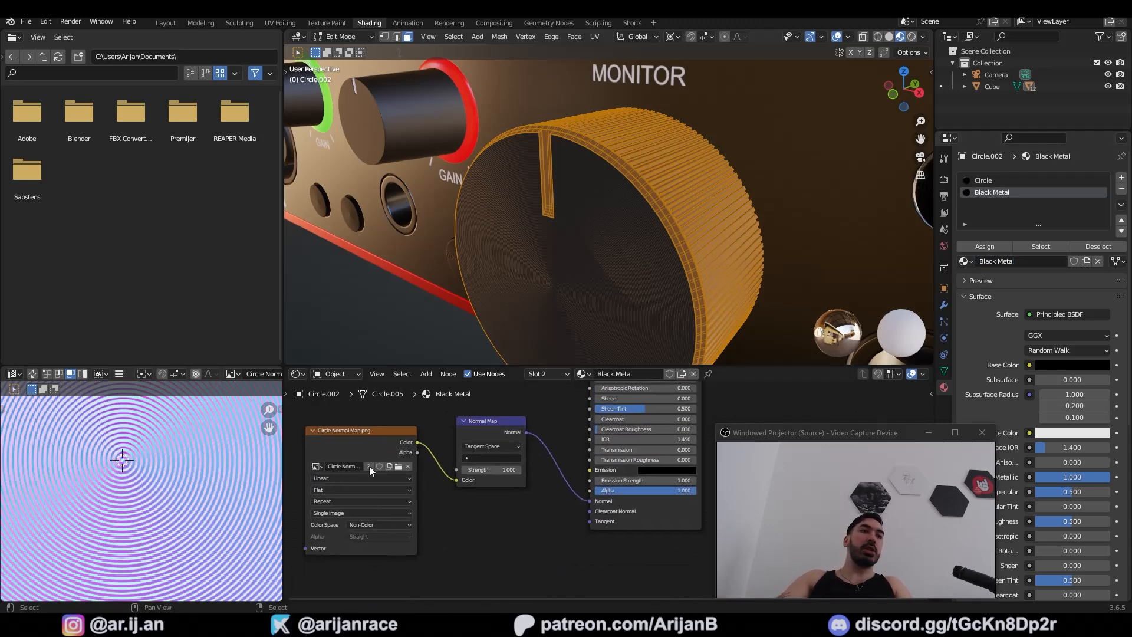
key("Escape")
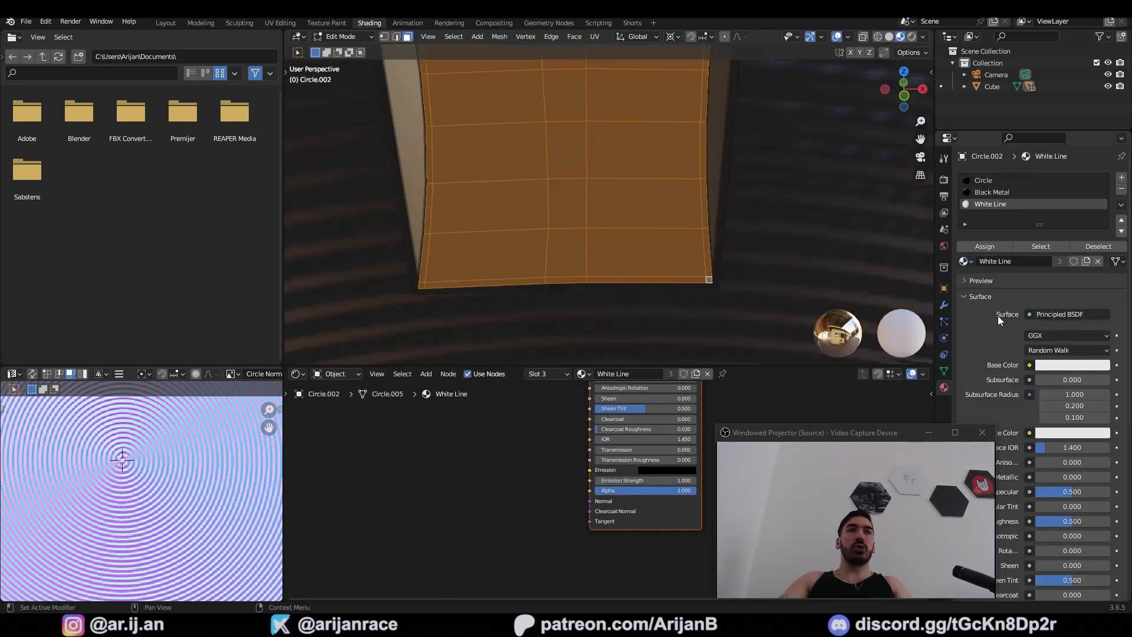
key("Tab")
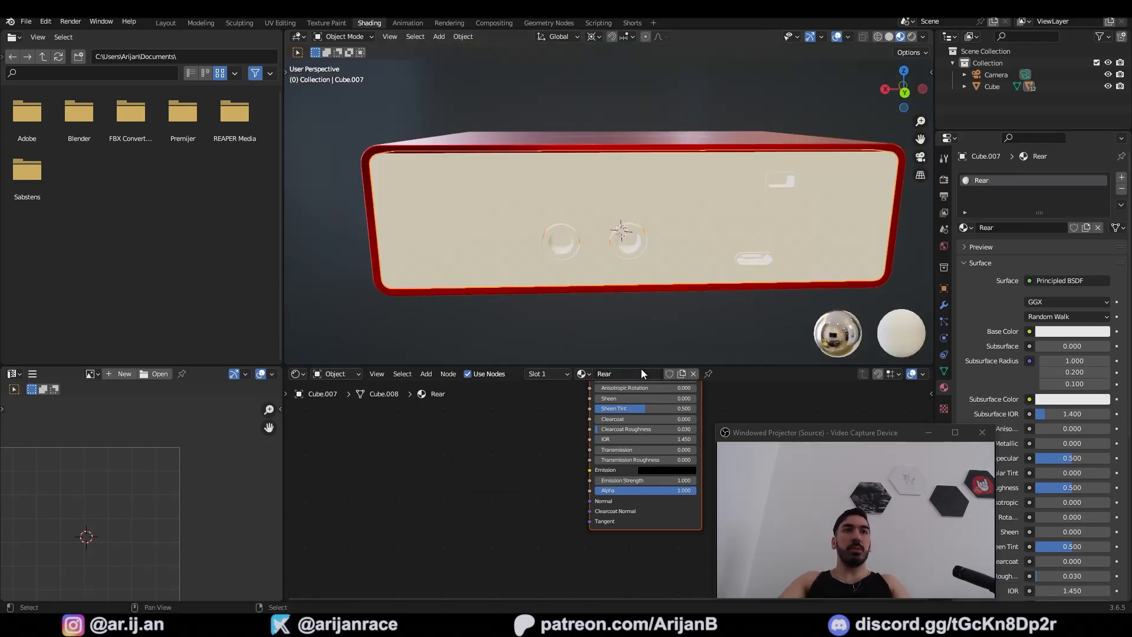
Link Rear Color Map.png to the Rear material's Base Color, and unwrap the rear panel along marked seams to fit the labels around its sockets
middle_click_drag(520, 452, 513, 459)
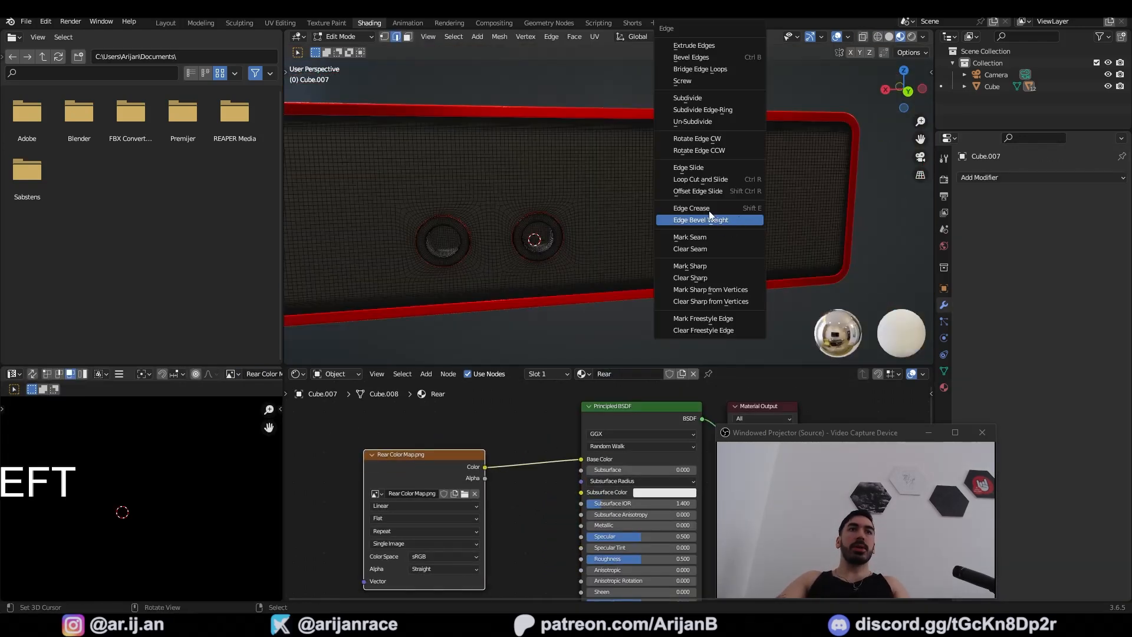
left_click(690, 236)
scroll(637, 232, "down", 4)
key("3")
middle_click_drag(637, 235, 677, 201)
key("l")
key("u")
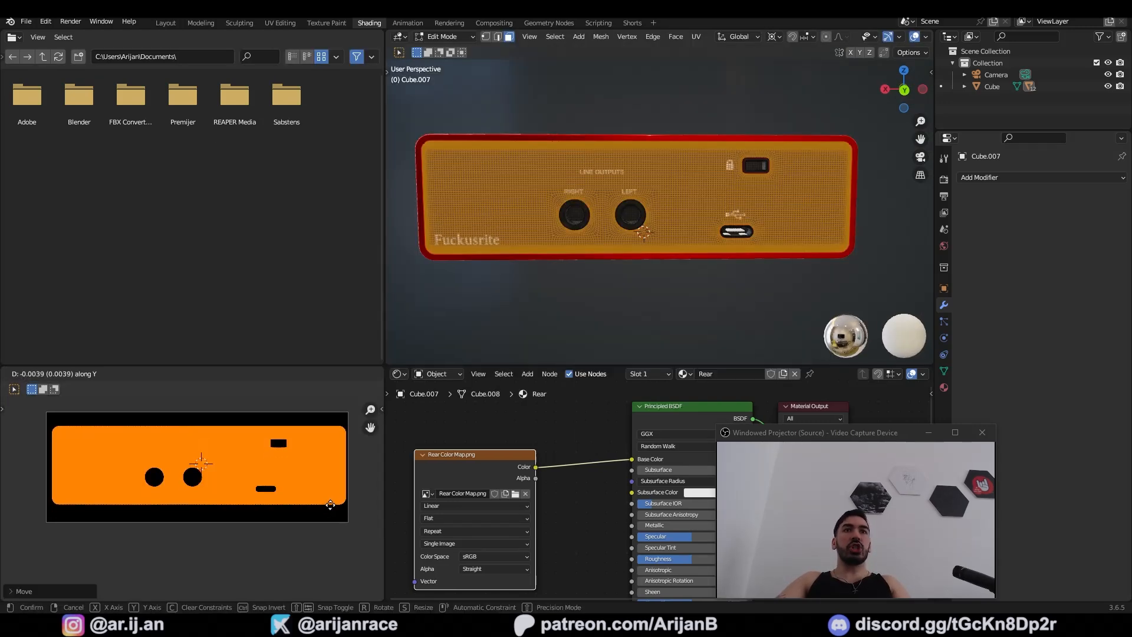
left_click(329, 489)
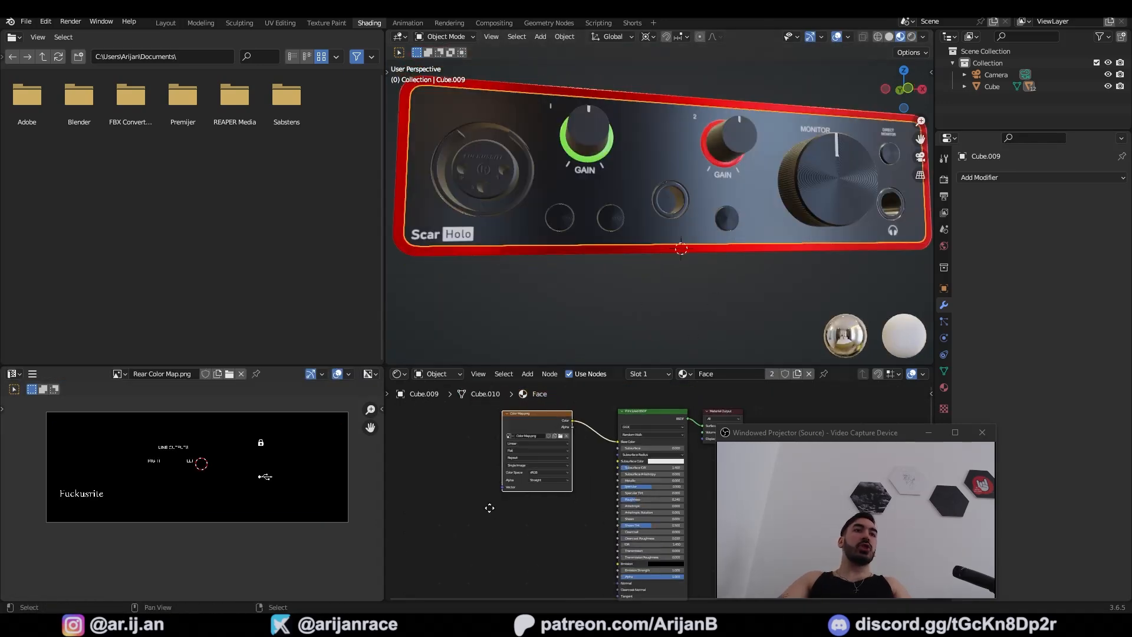
Add the emission map as an image texture in the Face material and link its color to the Principled BSDF's Emission
middle_click_drag(490, 508, 476, 480)
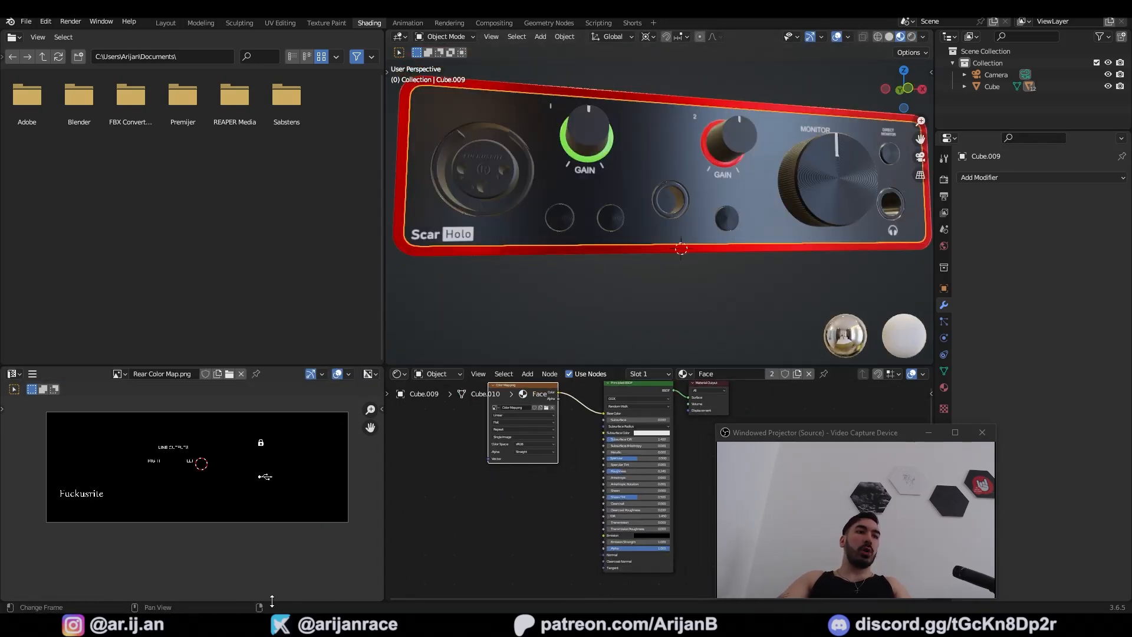
left_click_drag(465, 537, 470, 536)
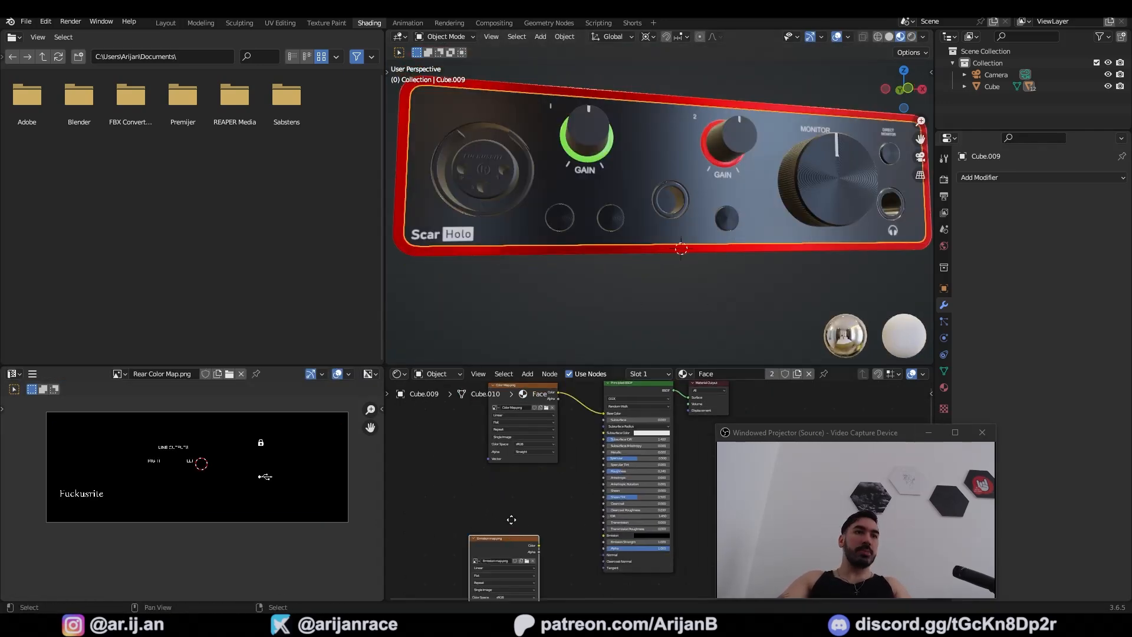
middle_click_drag(508, 534, 479, 507)
left_click_drag(479, 512, 453, 460)
scroll(496, 478, "up", 7)
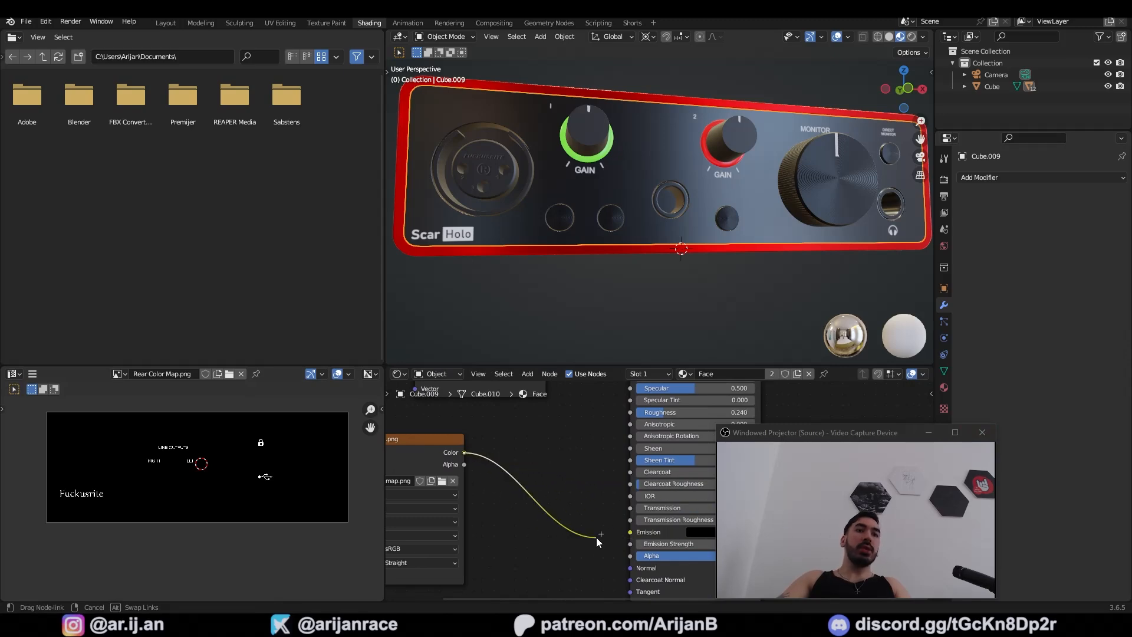
left_click_drag(631, 535, 631, 533)
Add a cylinder under the case, scale it down and flatten it along Z as a base for a foot
middle_click_drag(589, 190, 635, 218)
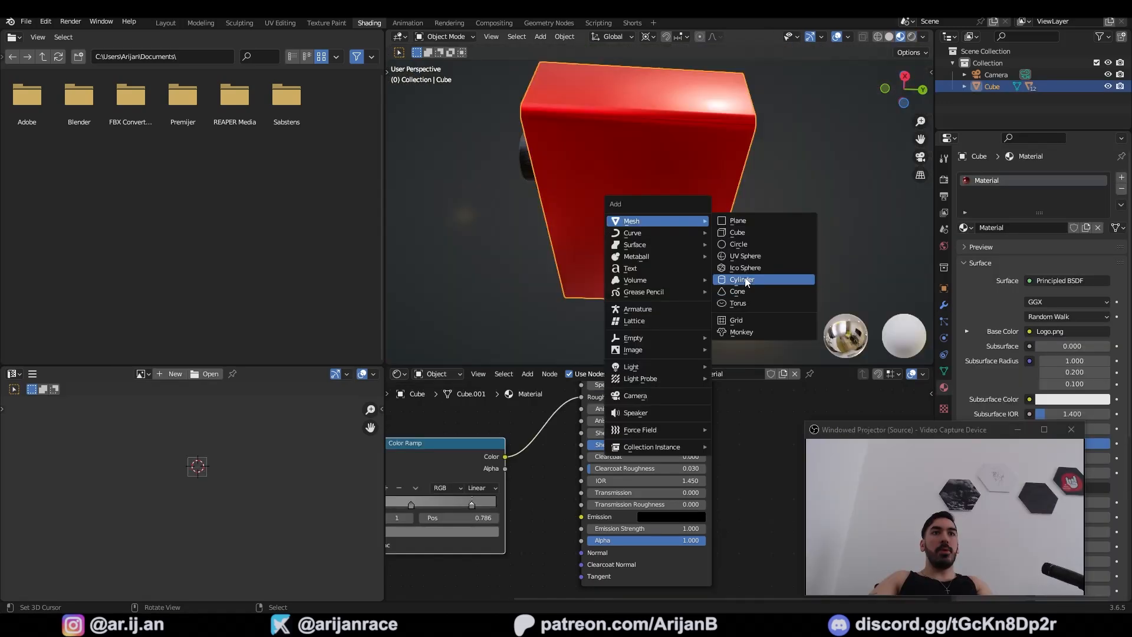
left_click(770, 278)
key("s")
left_click(704, 281)
key("s")
key("z")
left_click(661, 262)
Shape the cylinder into a stepped foot with a Rubber material, and mirror a copy across the underside with an X scale of -1
key("Tab")
middle_click_drag(657, 256, 687, 280)
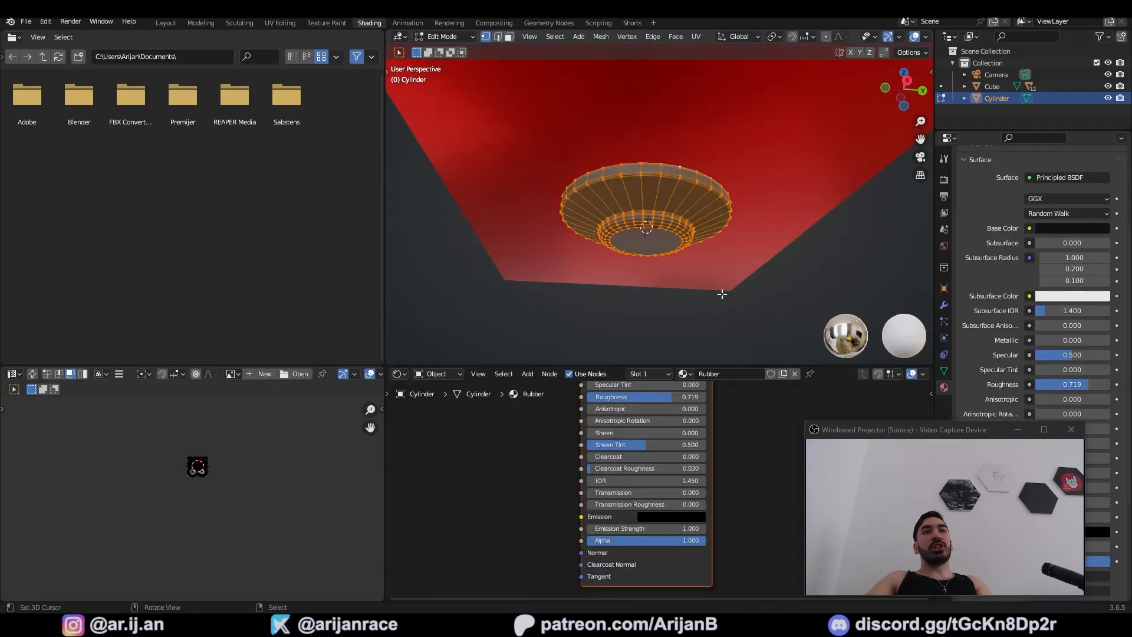
key("s")
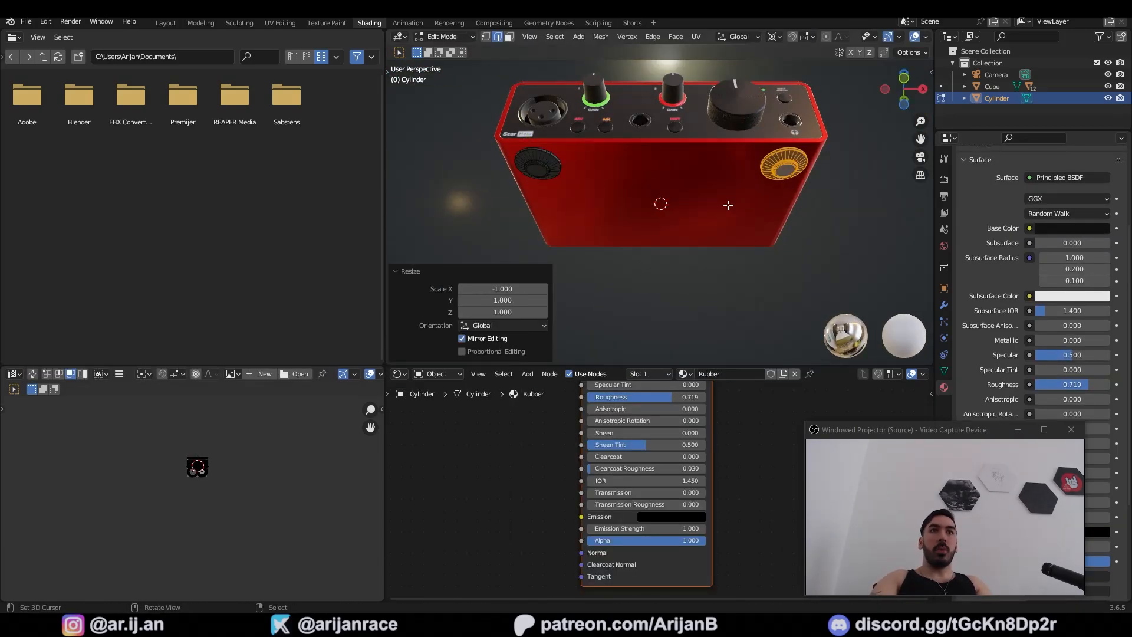
Recalculate the feet's normals, then mirror a duplicate of both feet to the case's other edge with a Y scale of -1 and fix its normals
key("shift+n")
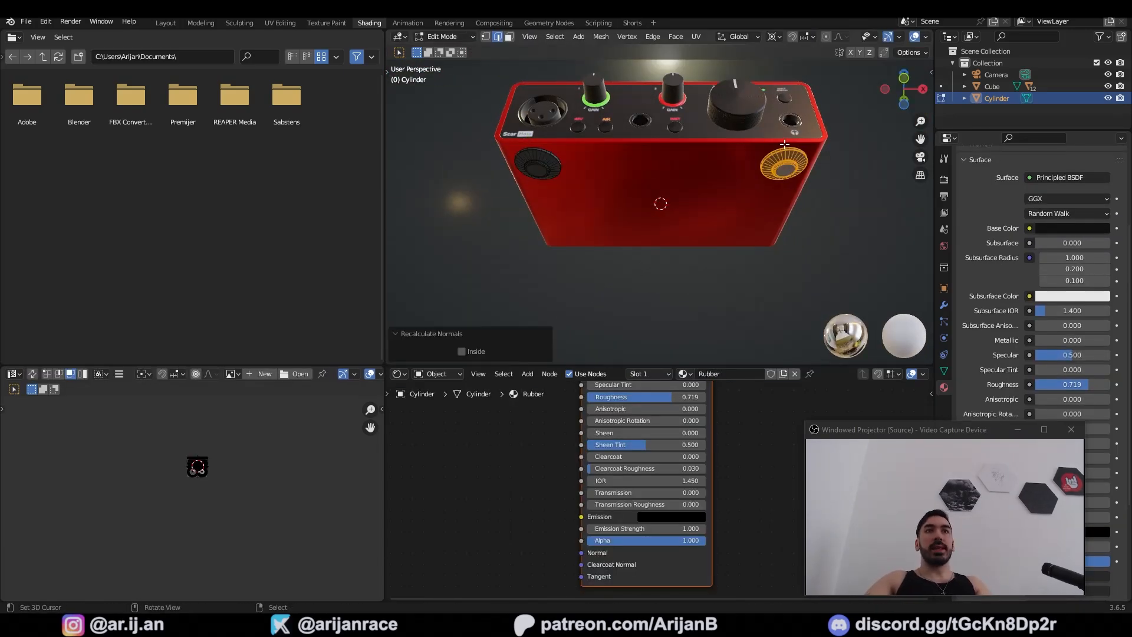
key("a")
key("shift+d")
right_click(800, 136)
type("sy-1")
key("Return")
key("shift+n")
key("Tab")
middle_click_drag(632, 213, 622, 196)
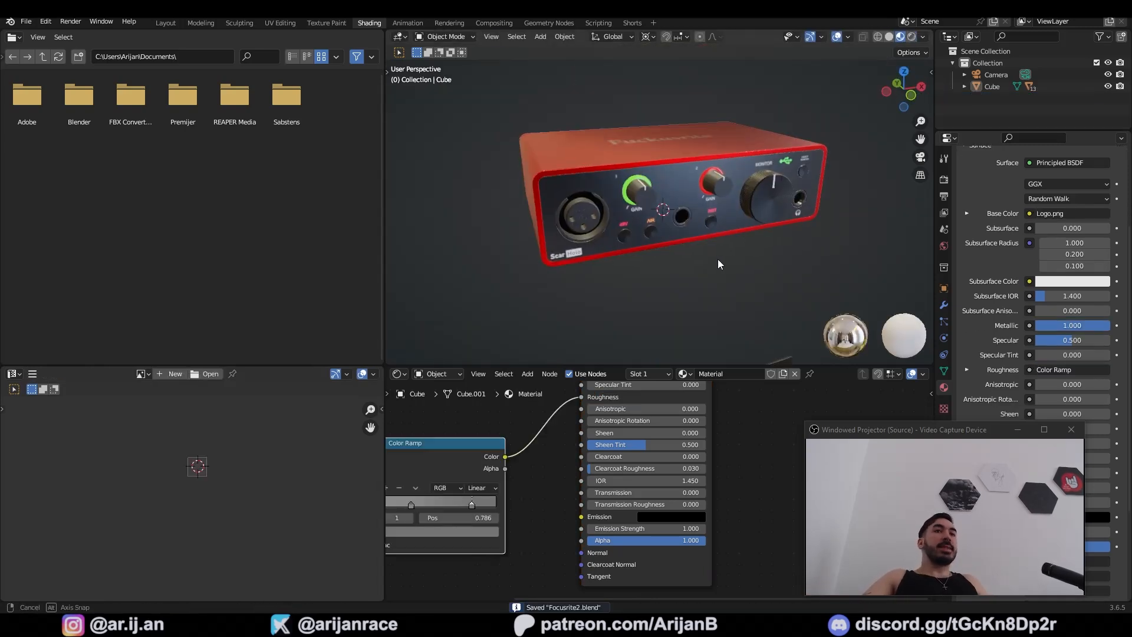
middle_click_drag(718, 260, 637, 241)
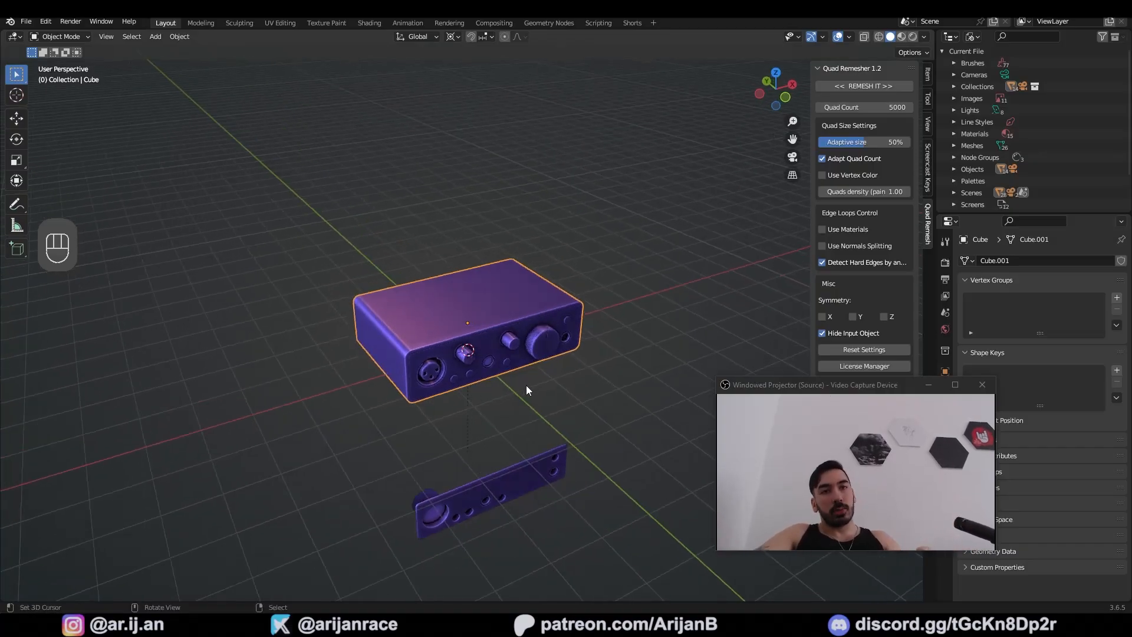
Add a mesh circle around the audio interface and scale it up far beyond the model as a backdrop base
scroll(522, 384, "down", 4)
key("shift+a")
mouse_move(466, 177)
left_click(566, 190)
key("s")
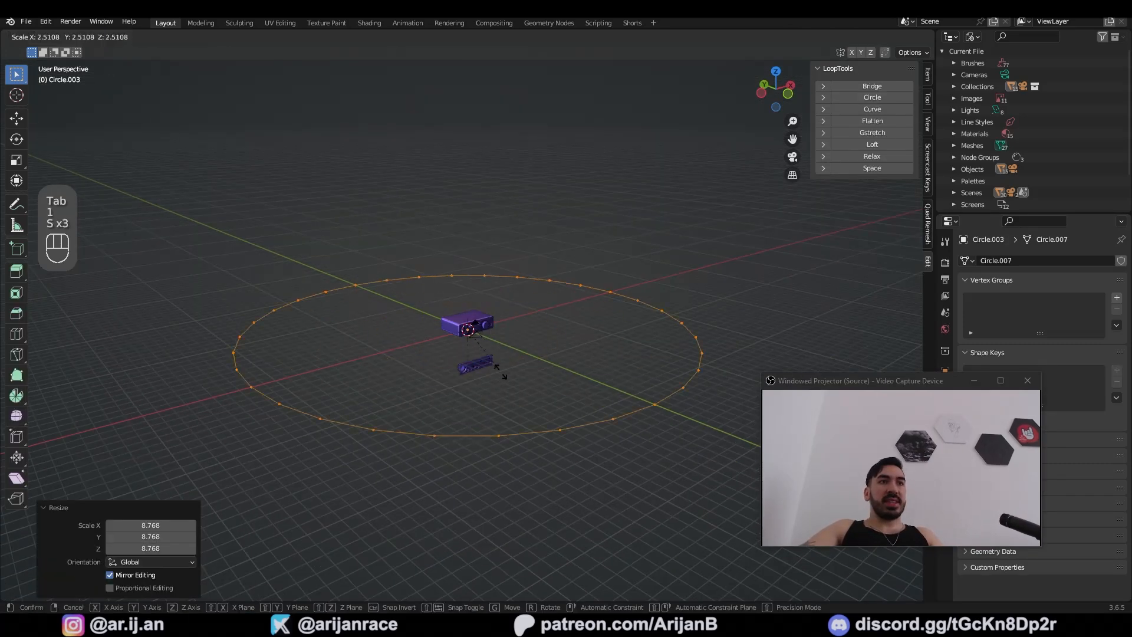
left_click(549, 408)
key("s")
left_click(550, 414)
Fill the large circle with a face and extrude it upward about 24.3 m to form the backdrop wall
key("f")
key("e")
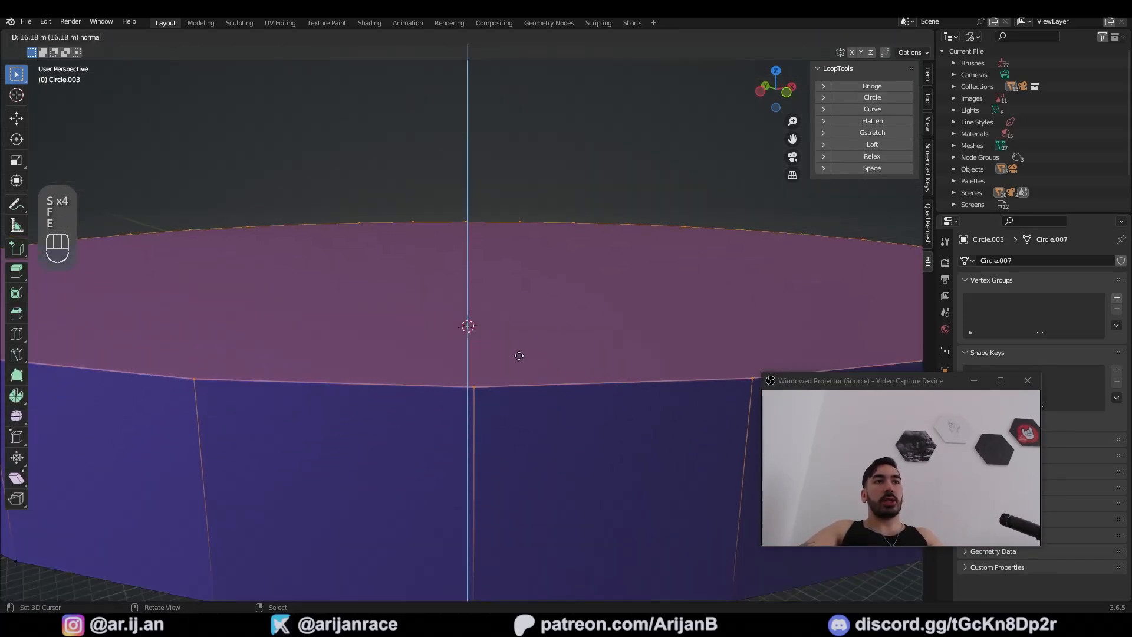
left_click(510, 319)
Delete the backdrop's top face to leave it open, and apply smooth shading to the object
key("z")
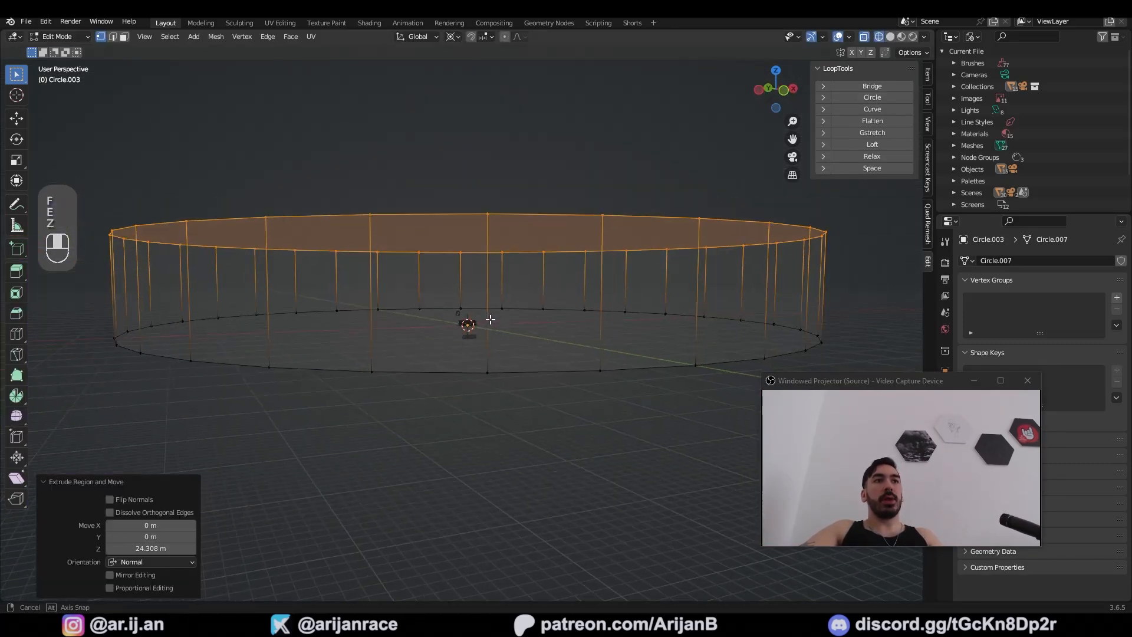
key("x")
left_click(573, 325)
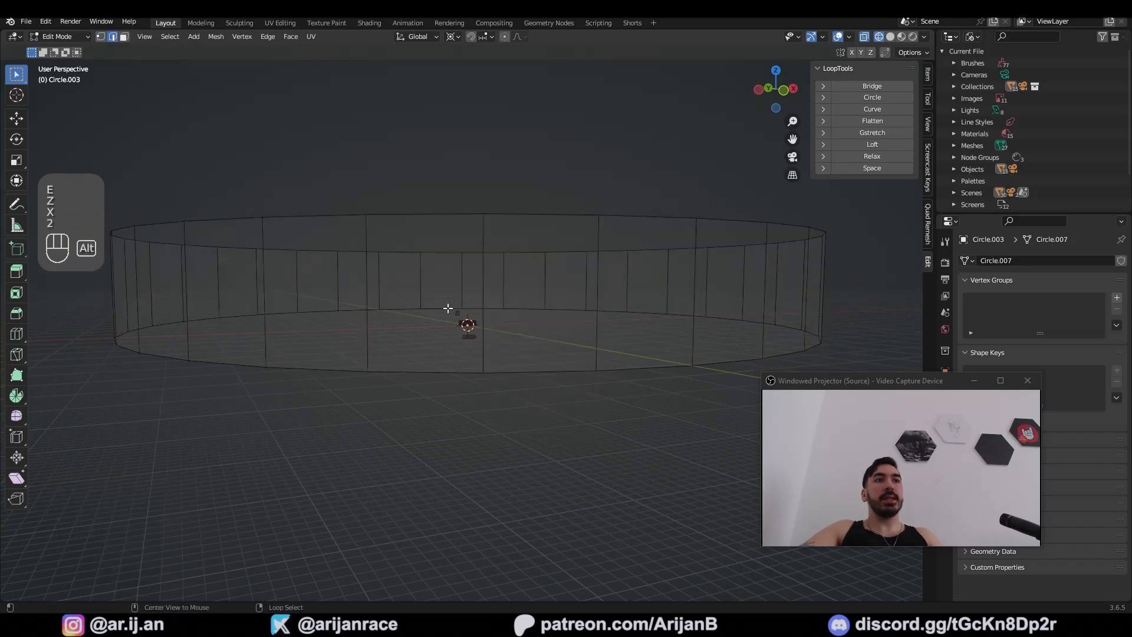
left_click(179, 37)
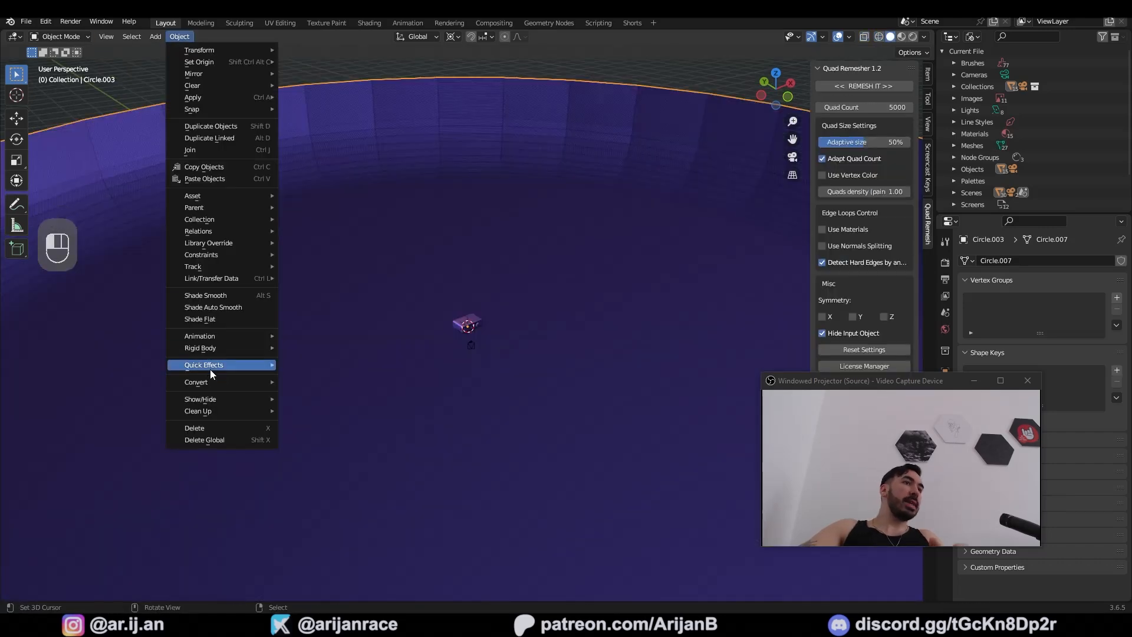
left_click(205, 295)
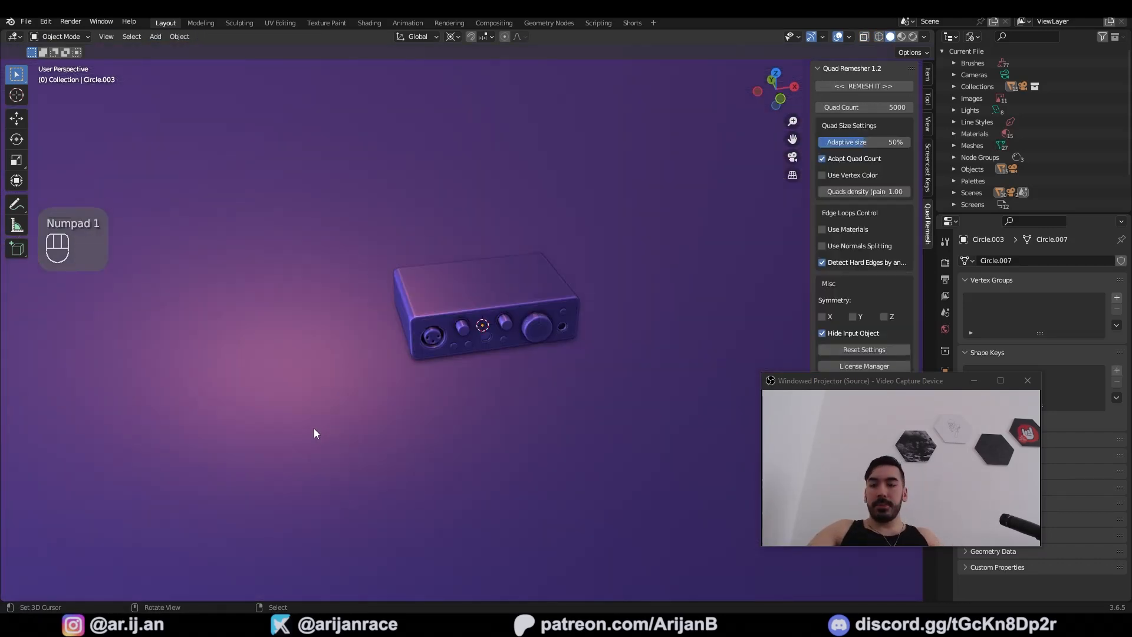
Align the camera to a front view of the audio interface and display the scene in wireframe
key("KP_1")
scroll(492, 312, "up", 3)
key("ctrl+alt+KP_0")
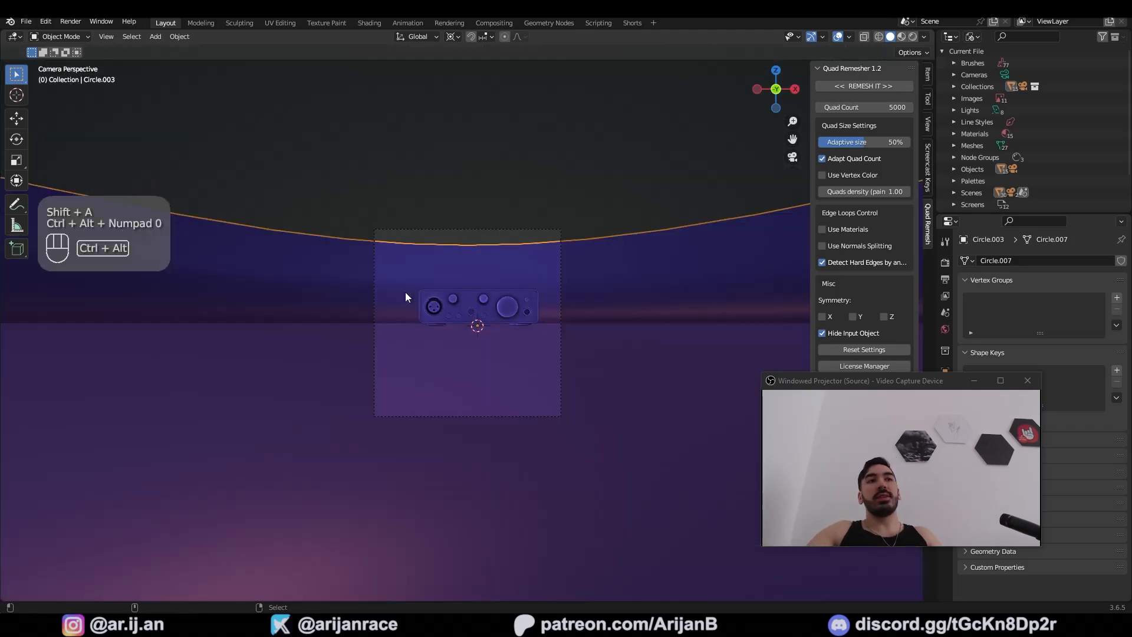
left_click(476, 235)
key("z")
mouse_move(551, 320)
middle_mouse_down()
mouse_move(485, 356)
mouse_move(462, 344)
mouse_move(451, 263)
middle_mouse_up()
right_click(450, 263)
key("g")
right_click(441, 310)
Add a Plain Axes empty at the scene's centre and parent the camera to it
middle_click_drag(440, 310, 293, 299)
key("shift+a")
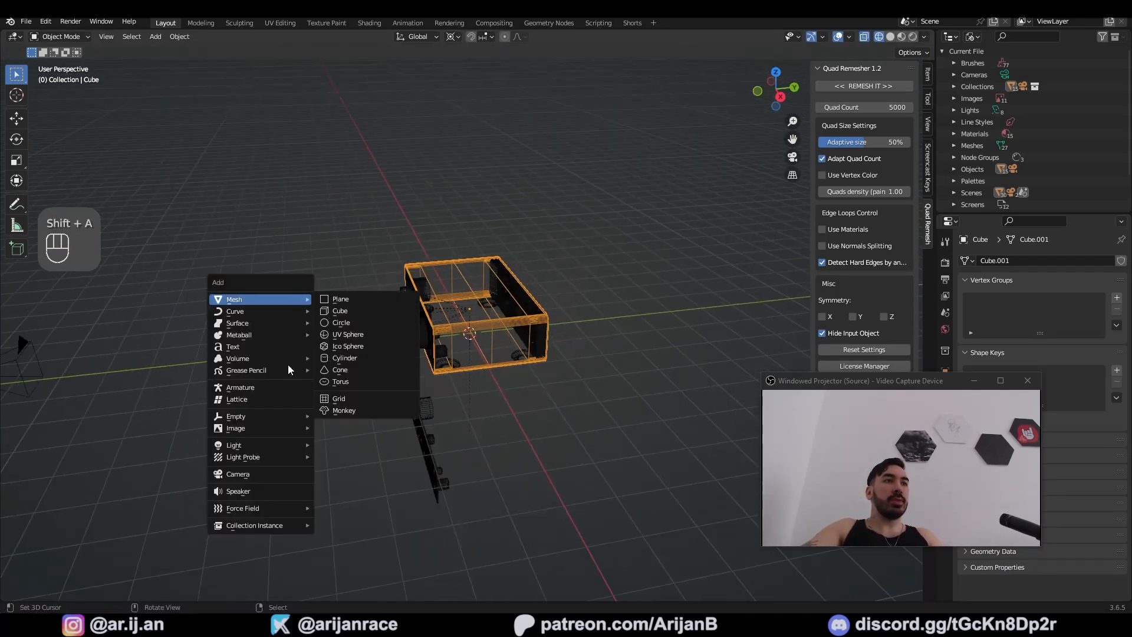
mouse_move(274, 419)
left_click(335, 417)
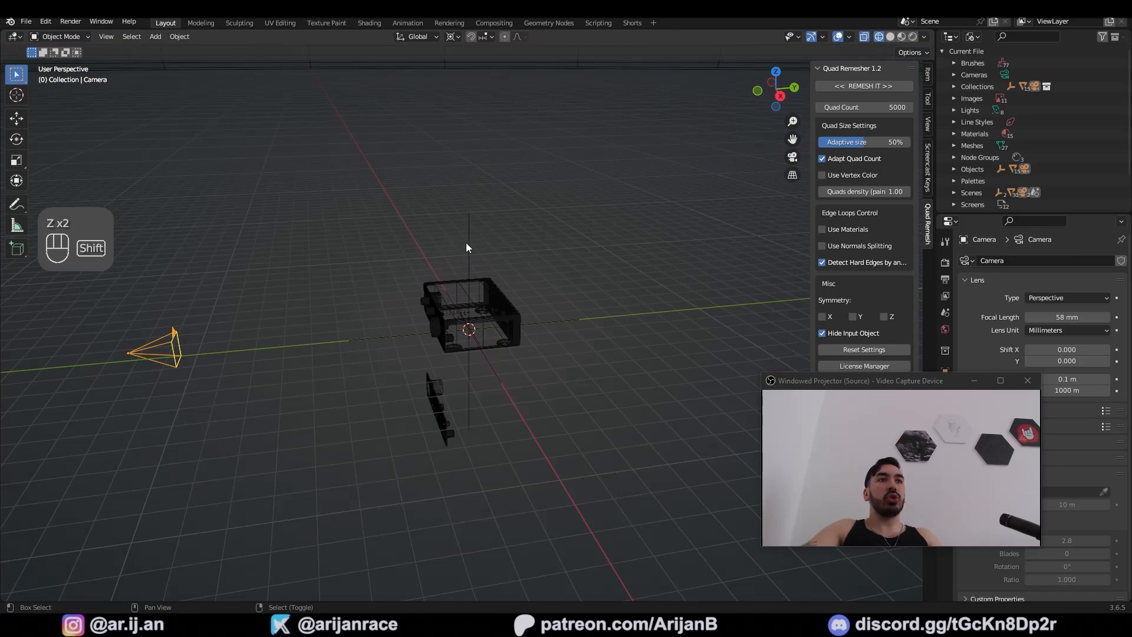
key("ctrl+p")
left_click(384, 275)
middle_click_drag(384, 275, 505, 372)
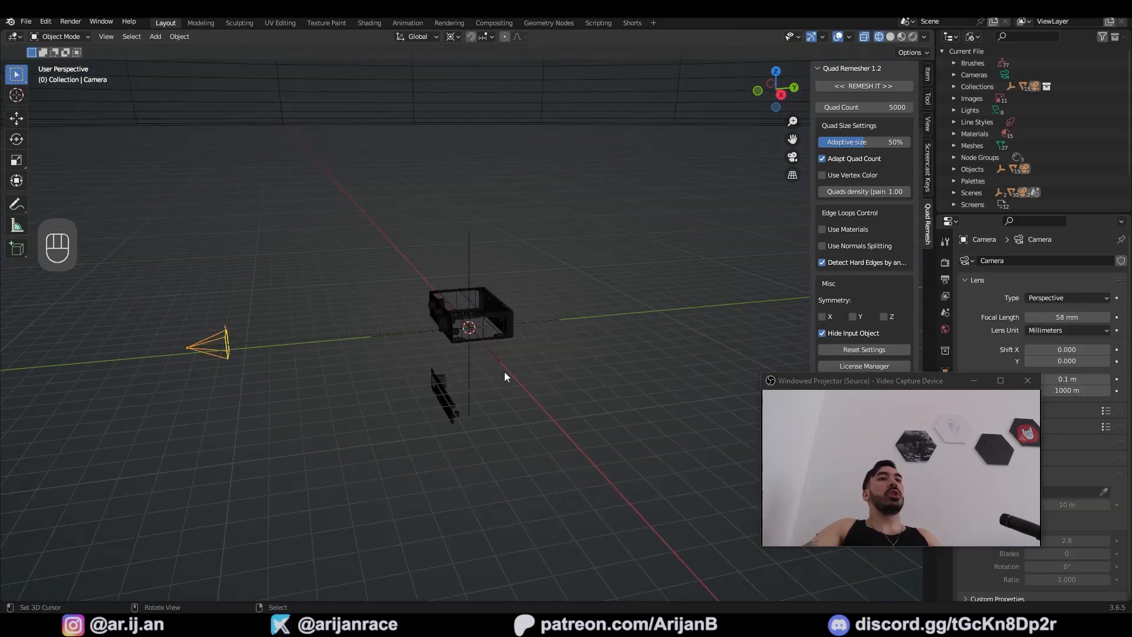
Make the 3D cursor the pivot point and rotate the camera about the global X axis so it looks down on the audio interface
left_click(452, 39)
left_click(471, 63)
key("shift+s")
left_click(454, 304)
key("r")
key("x")
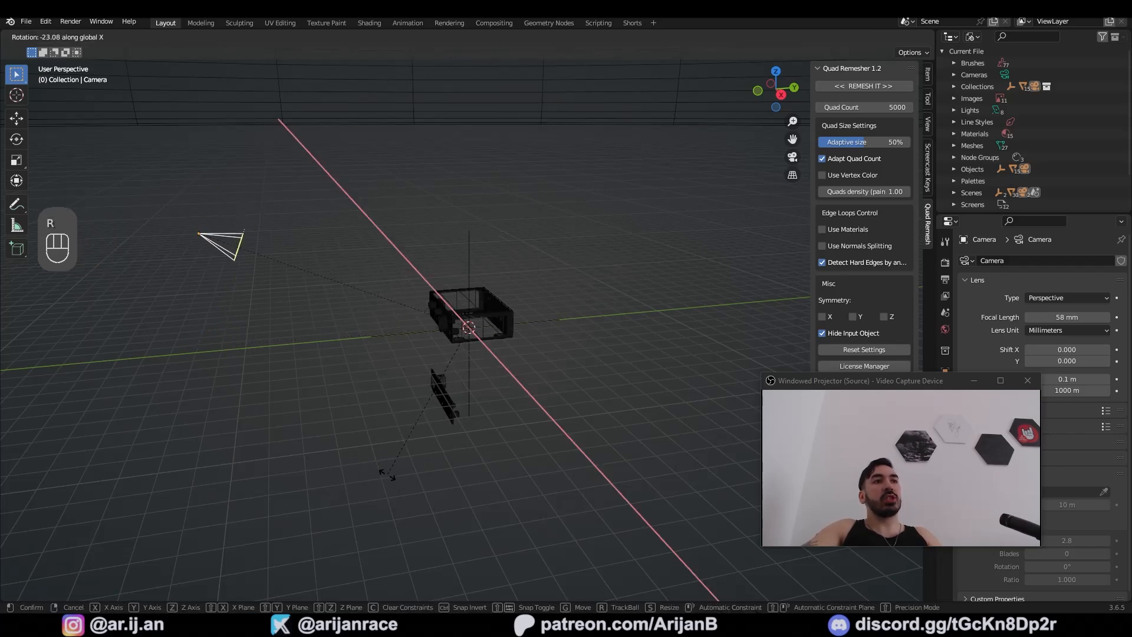
left_click(397, 481)
Look through the camera and rotate the empty about Z to get a three-quarter view of the audio interface
key("KP_0")
key("r")
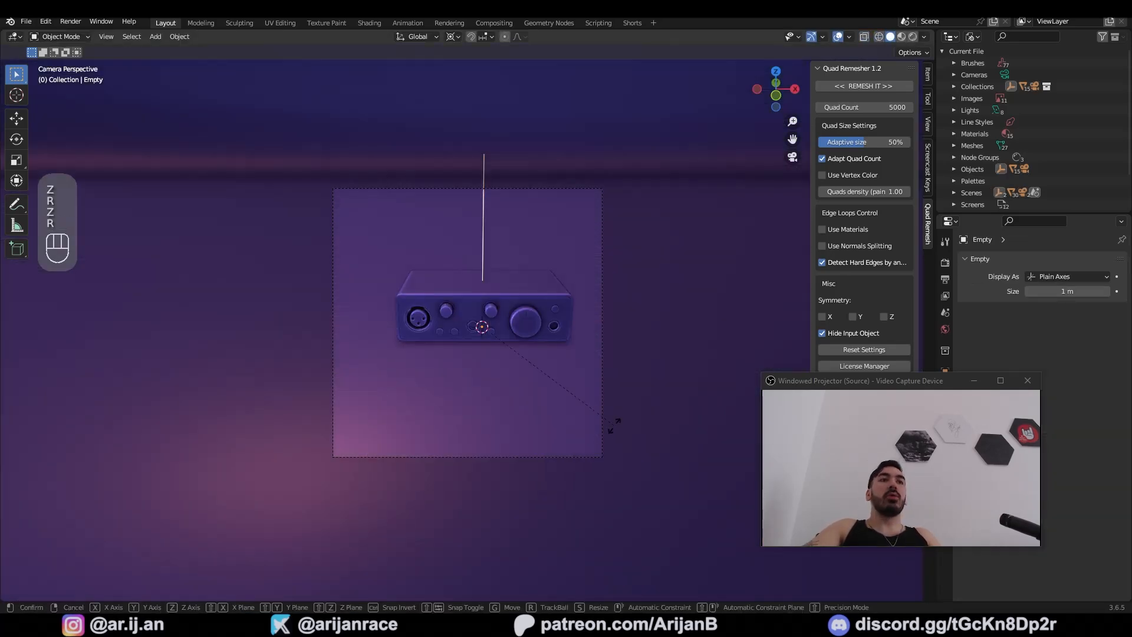
key("z")
left_click(602, 374)
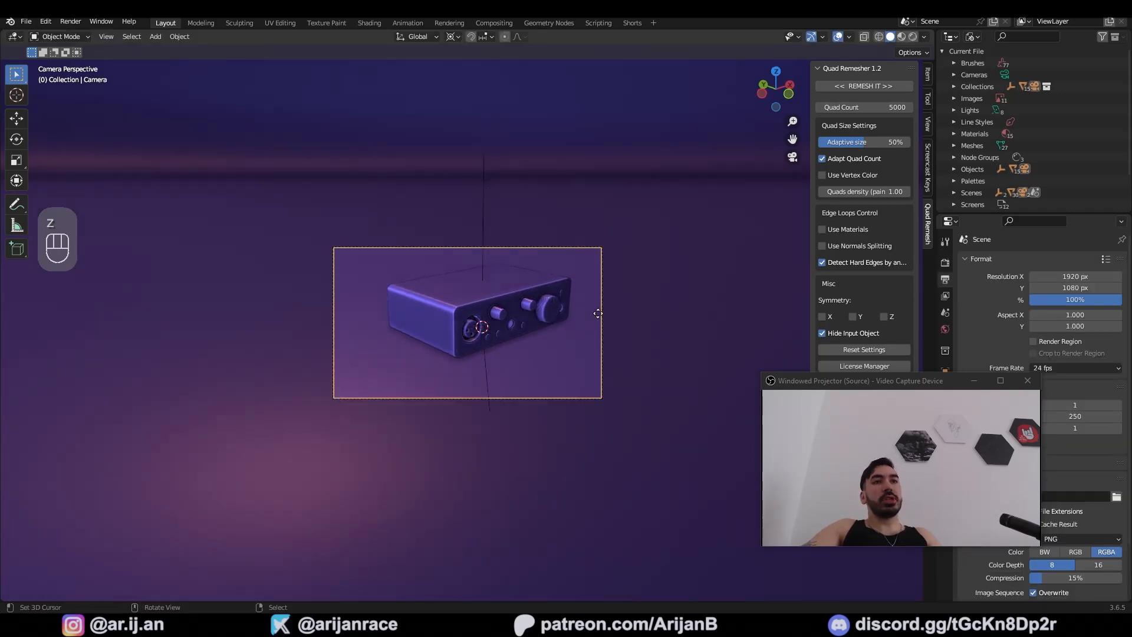
Move the camera along its local Z axis to adjust its distance from the audio interface
key("g")
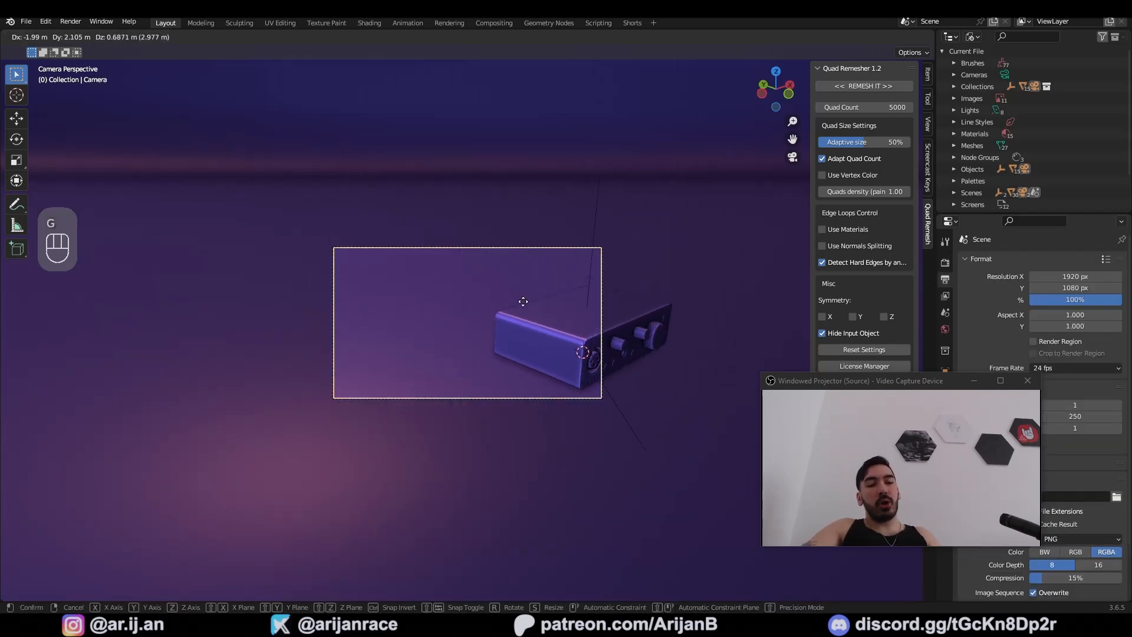
key("z")
key("z")
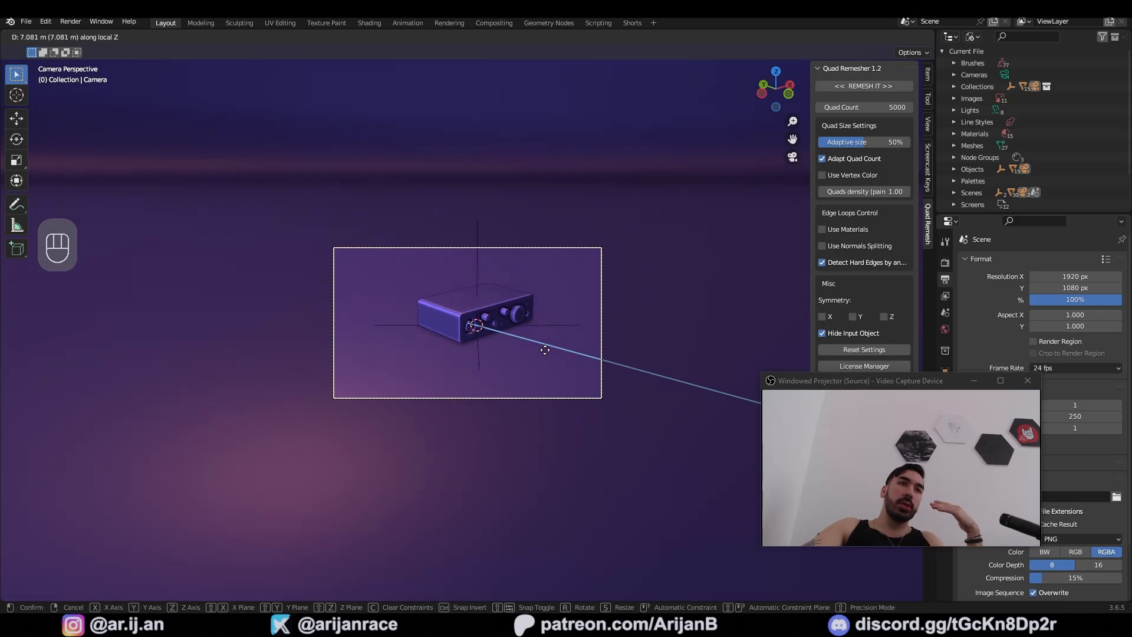
Add an area light, raise it above the audio interface and snap the 3D cursor to it
key("shift+a")
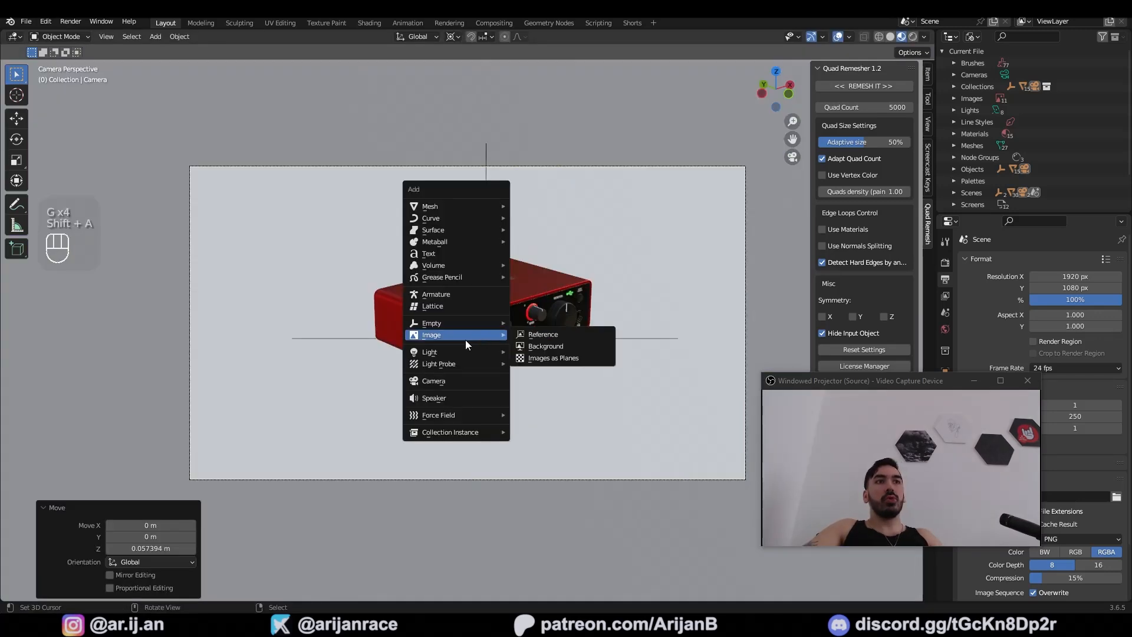
mouse_move(478, 359)
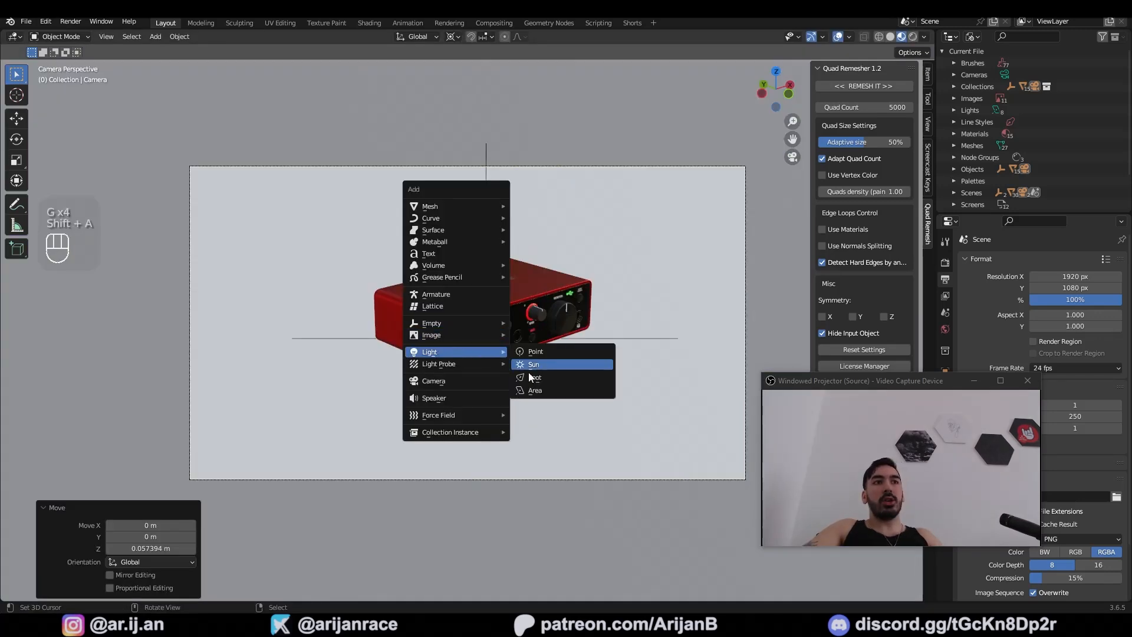
left_click(526, 391)
scroll(525, 391, "down", 2)
key("g")
middle_click(513, 295)
left_click(505, 185)
scroll(490, 214, "down", 1)
key("shift+s")
middle_click_drag(490, 214, 488, 331)
key("s")
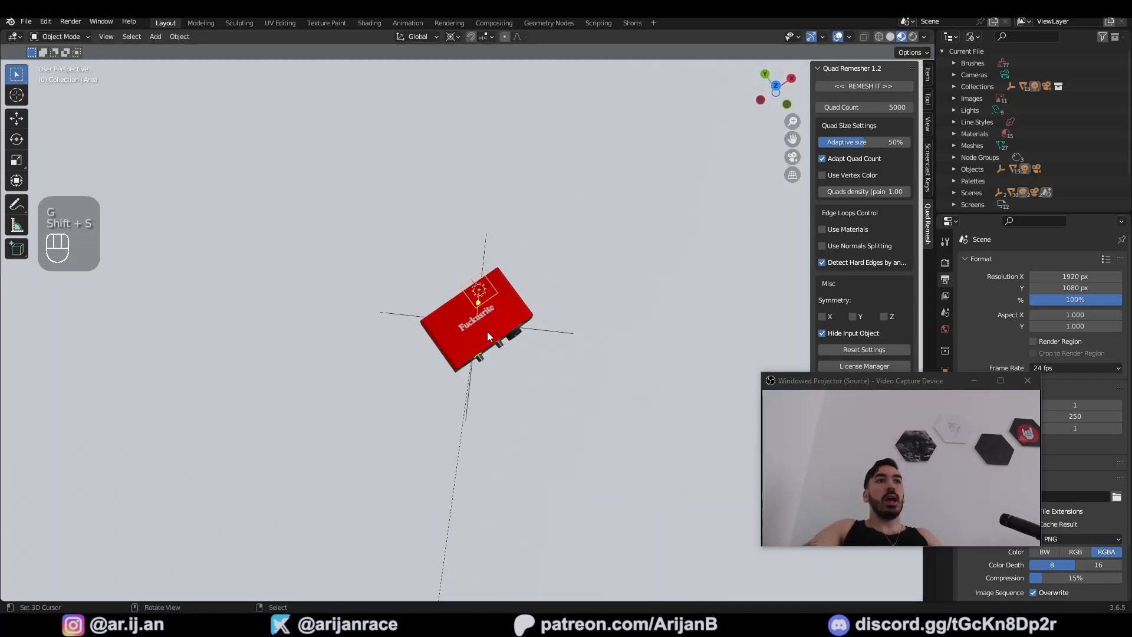
left_click(551, 396)
key("ctrl+z")
Enlarge the area light beyond the audio interface's footprint, set its power to 600 W and save the file
key("s")
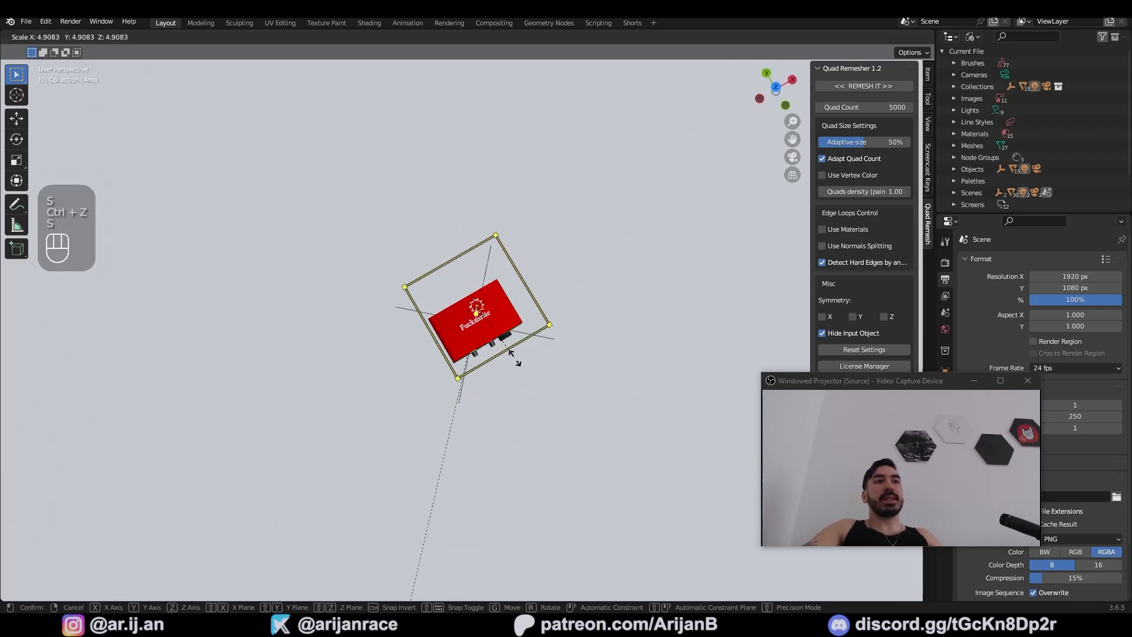
left_click(530, 379)
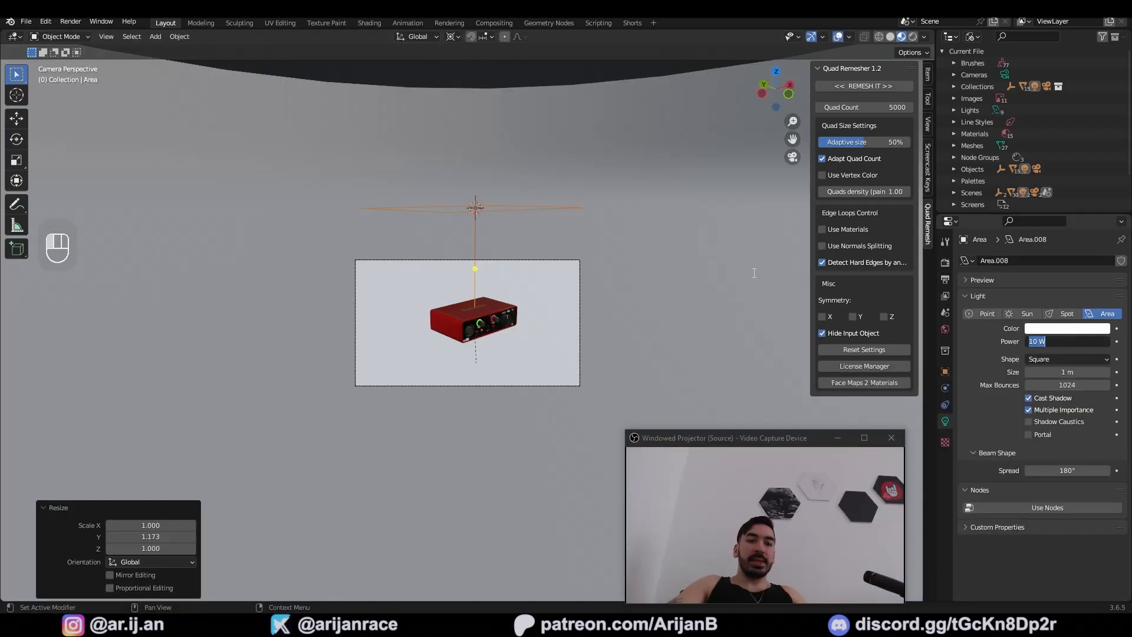
key("Return")
key("ctrl+s")
In the World shader of the Shading workspace, add an Environment Texture and link its Color to the Background Color
left_click(369, 23)
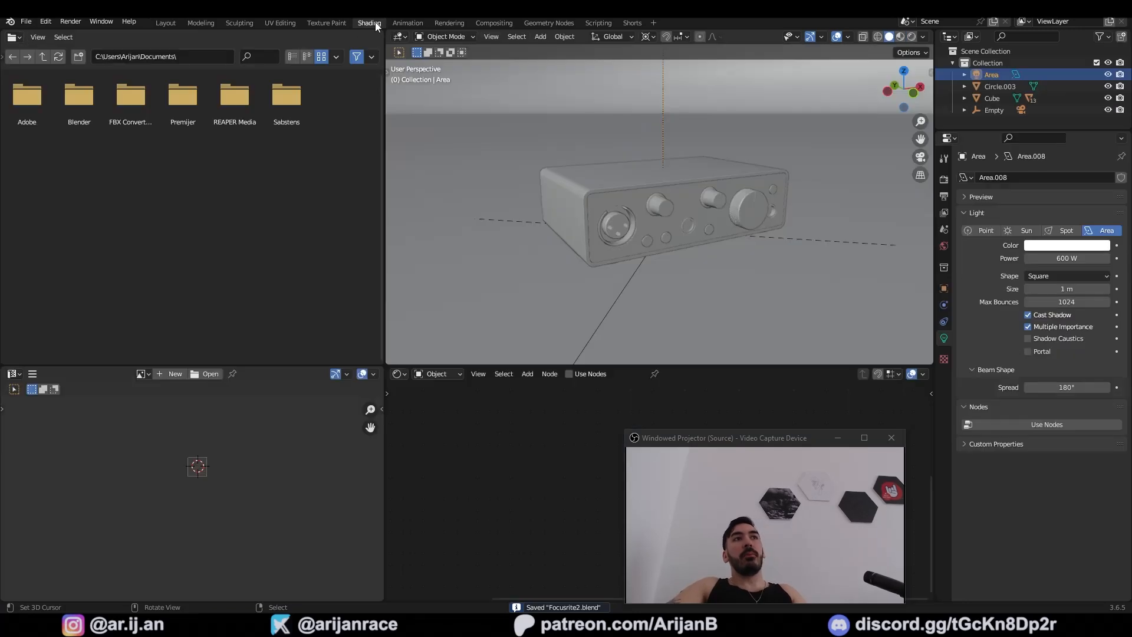
left_click(429, 375)
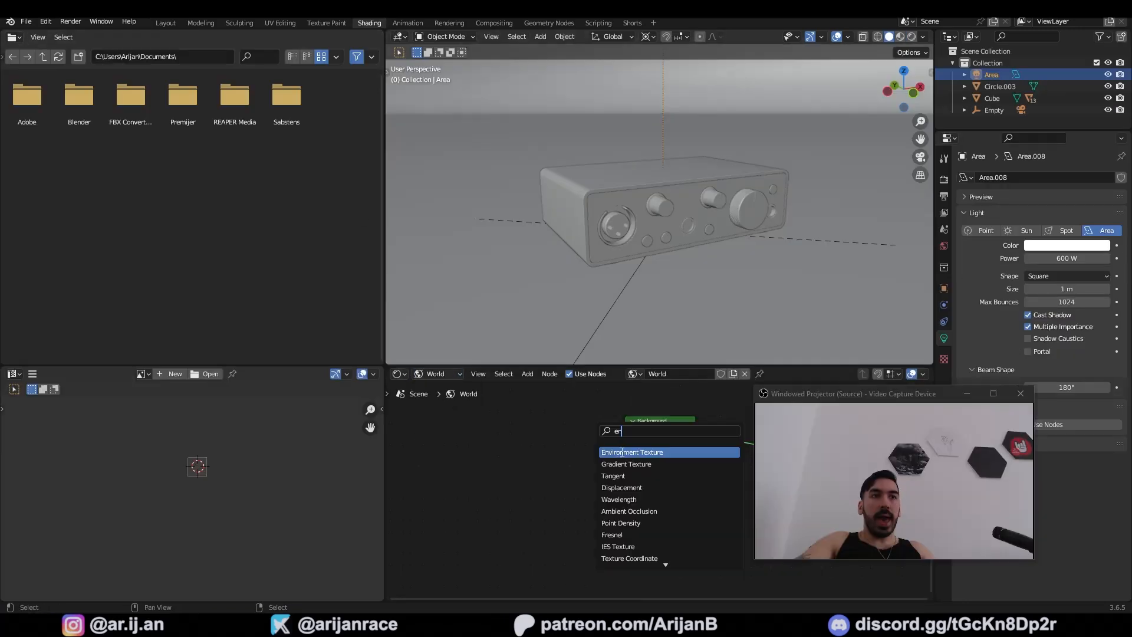
left_click(619, 450)
left_click(546, 446)
scroll(546, 446, "up", 4)
left_click_drag(537, 439, 533, 443)
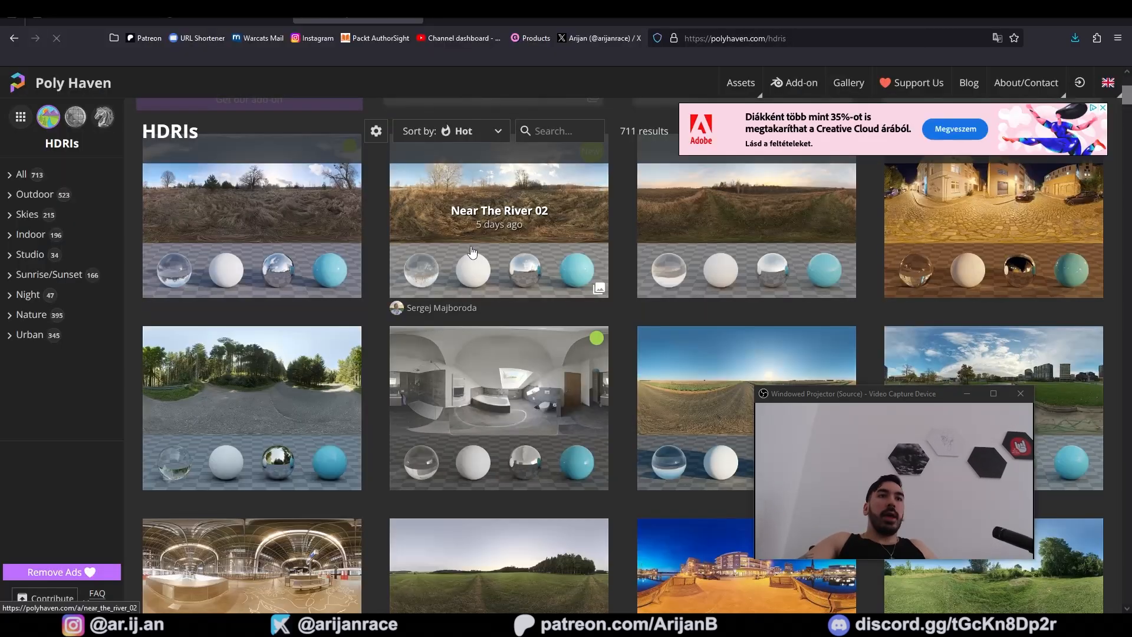
Browse the HDRIs on Poly Haven in the web browser and examine the Modern Bathroom page
scroll(469, 255, "down", 5)
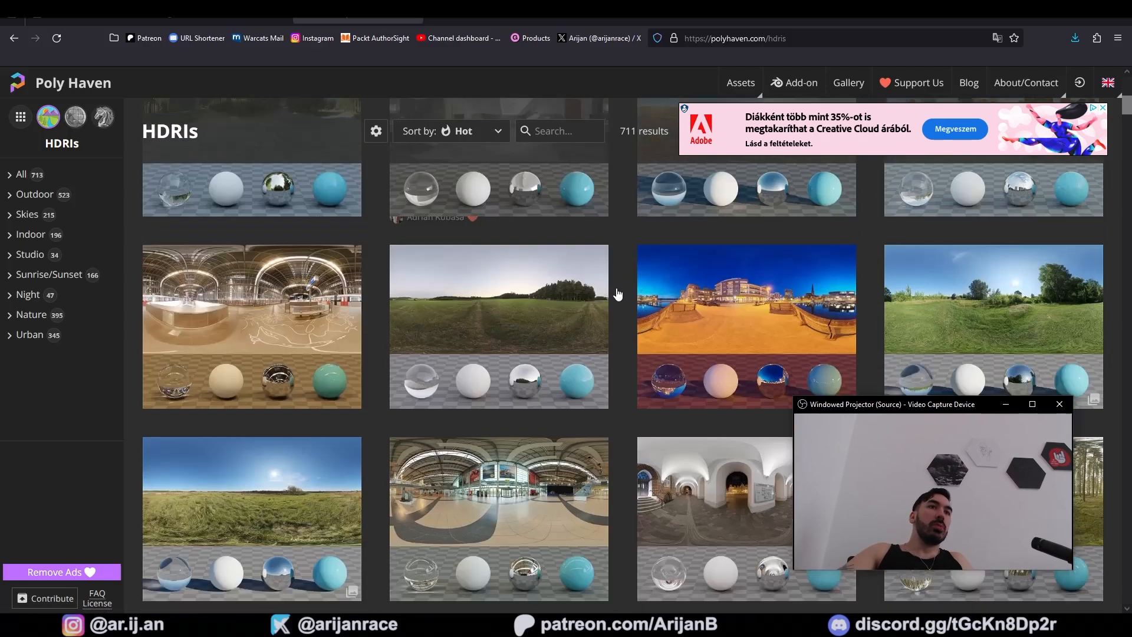
scroll(617, 293, "down", 4)
left_click(588, 330)
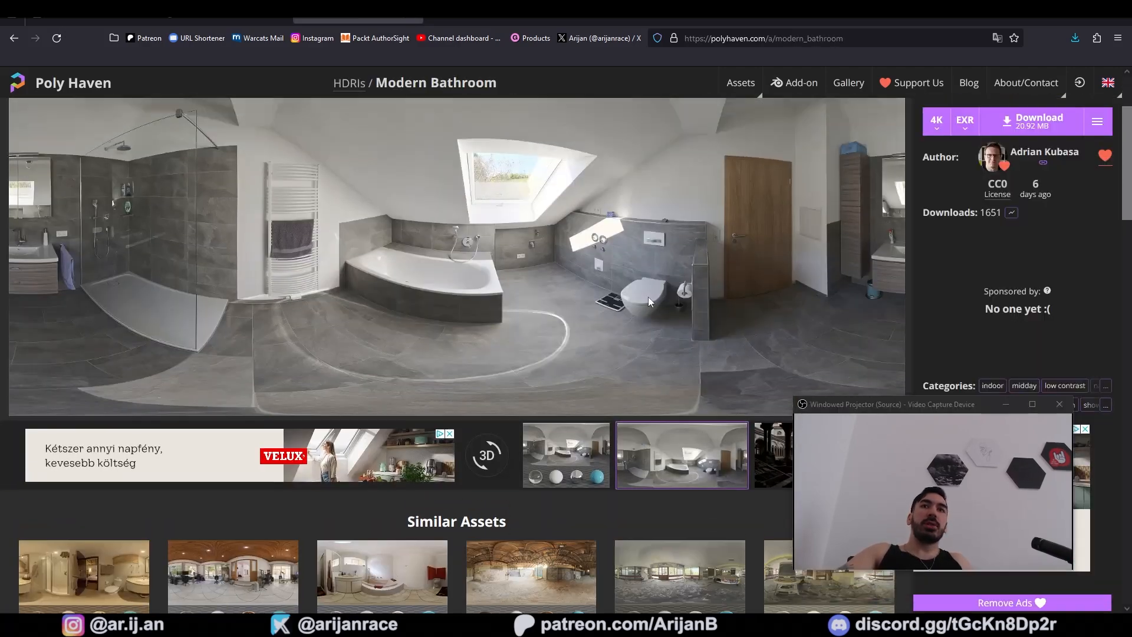
left_click(649, 296)
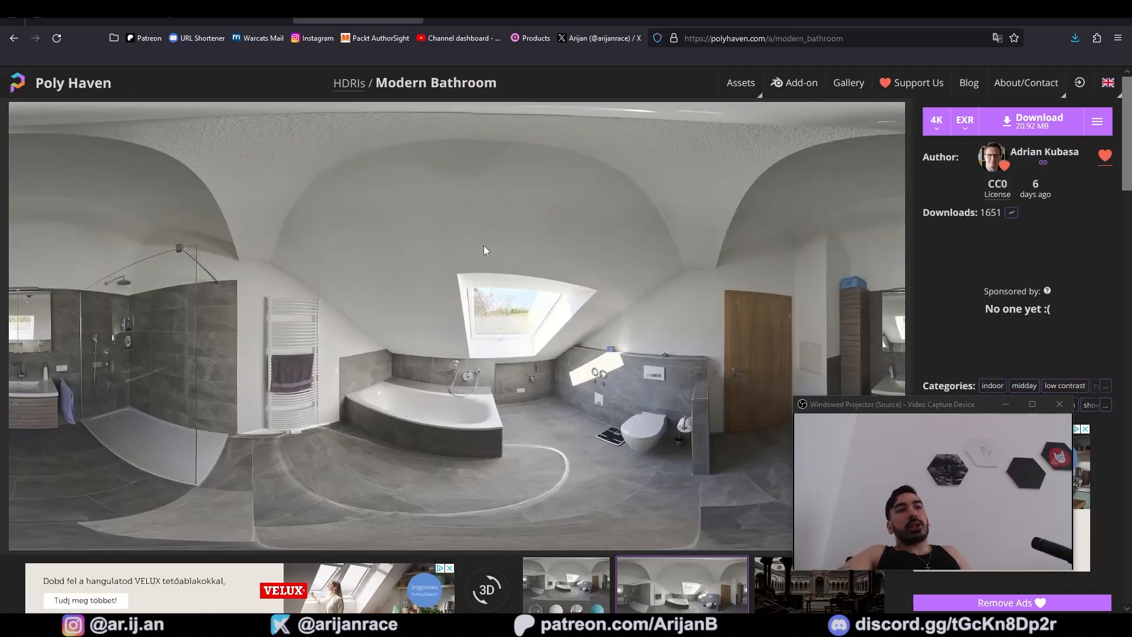
scroll(596, 272, "down", 5)
scroll(746, 347, "up", 5)
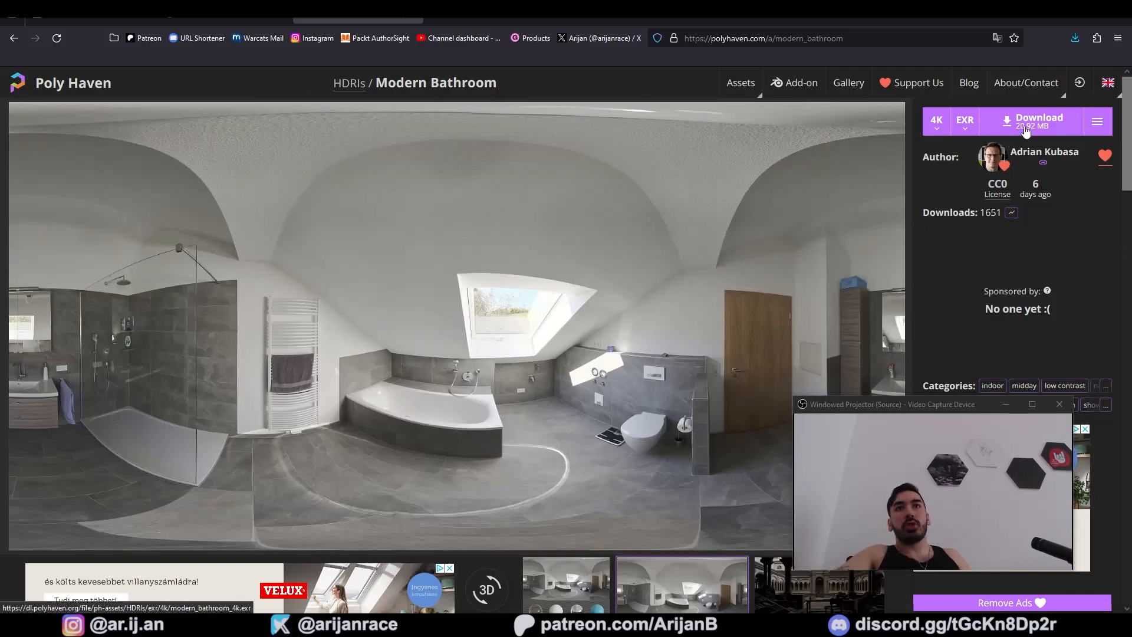
Download the Modern Bathroom HDRI as a 4K EXR, and back in Blender load an HDRI file into the Environment Texture node
left_click(1002, 131)
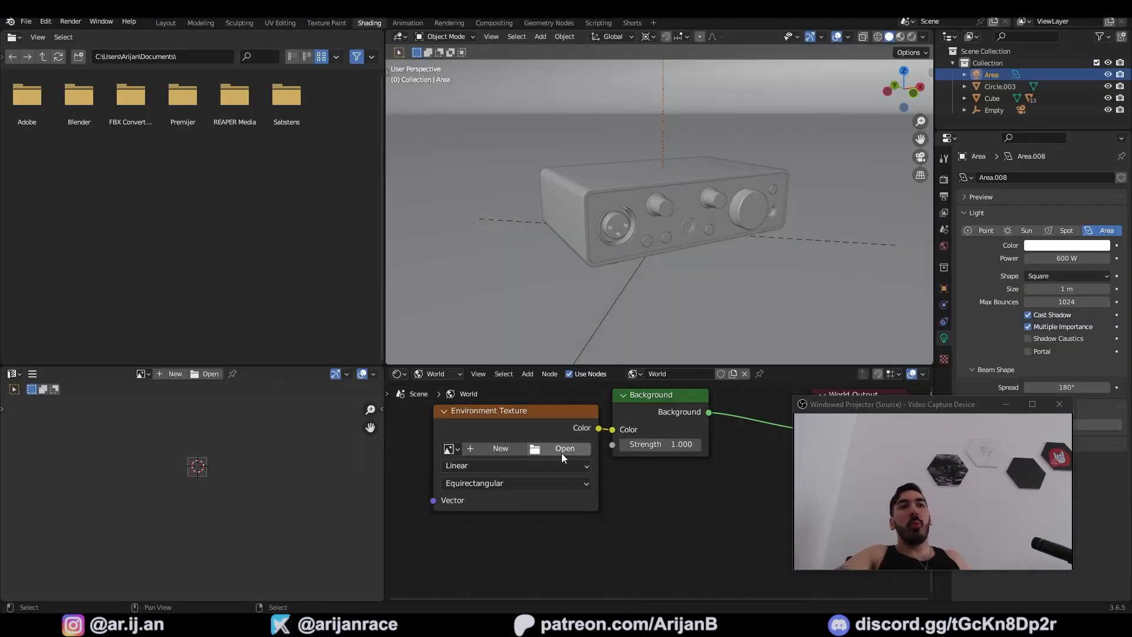
left_click(564, 450)
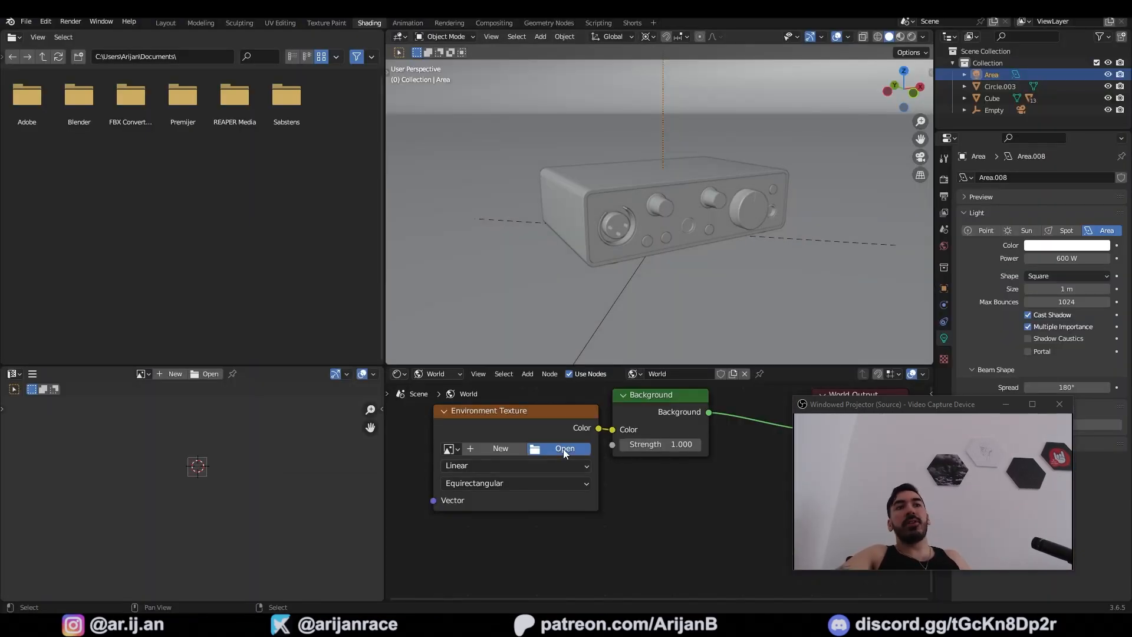
double_click(478, 283)
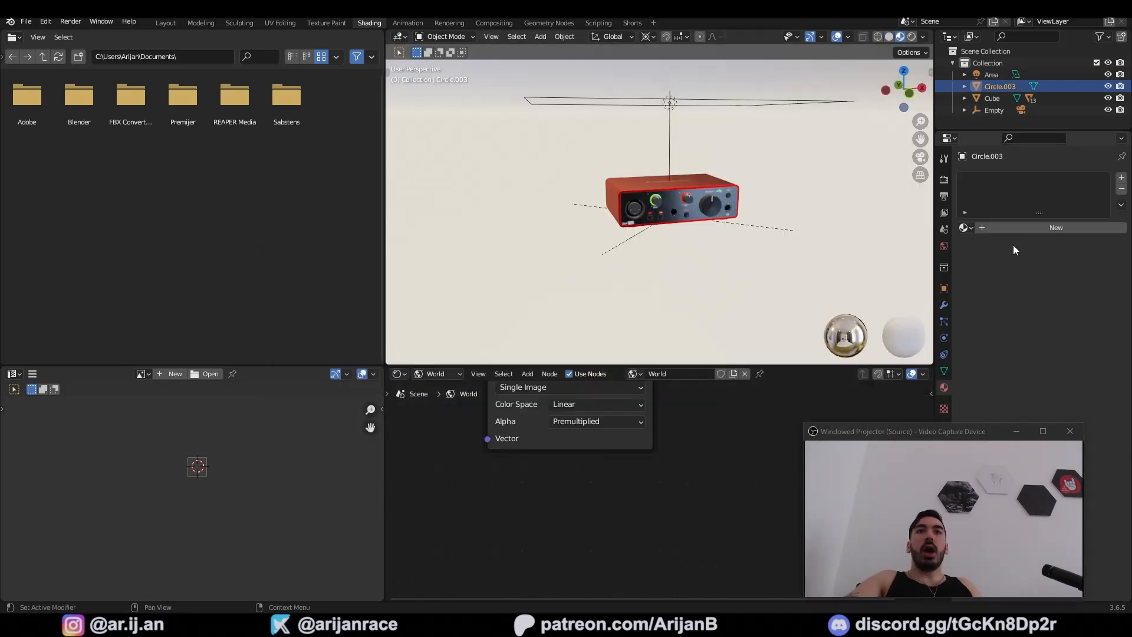
Create a new material for the circular backdrop, adjust its surface settings and check the framing through the camera
left_click(1014, 230)
left_click_drag(993, 431, 783, 426)
left_click_drag(1072, 492, 1056, 492)
middle_click_drag(761, 278, 703, 166)
scroll(703, 166, "up", 9)
left_click_drag(1072, 488, 1072, 488)
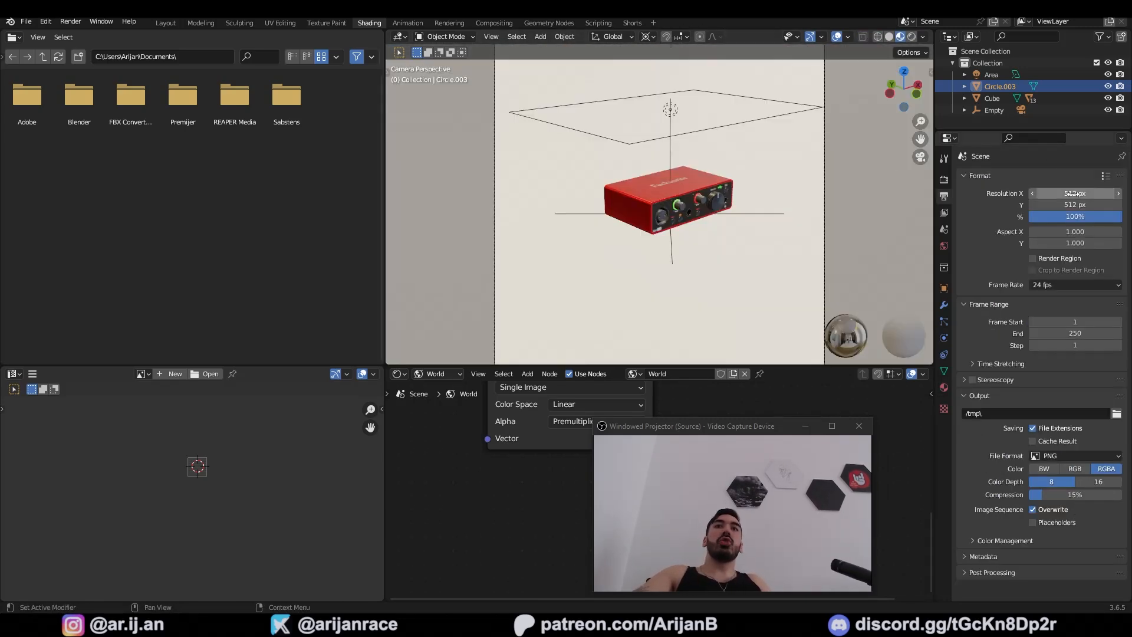
scroll(763, 214, "down", 3)
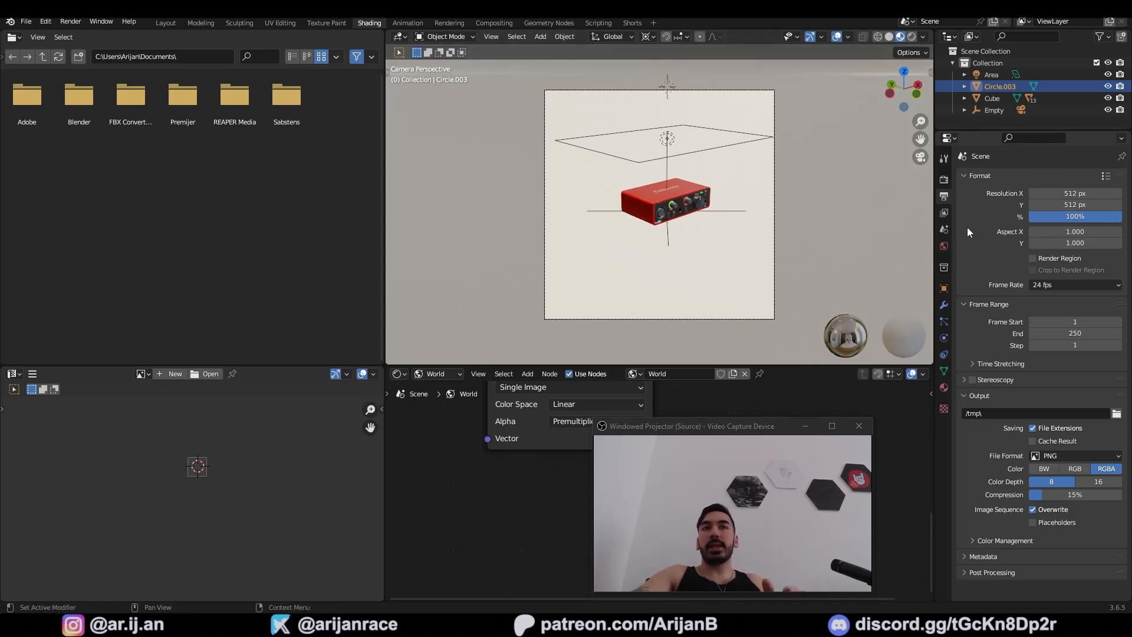
Render a test image of the audio interface through the camera with Cycles and close the render result
left_click(944, 179)
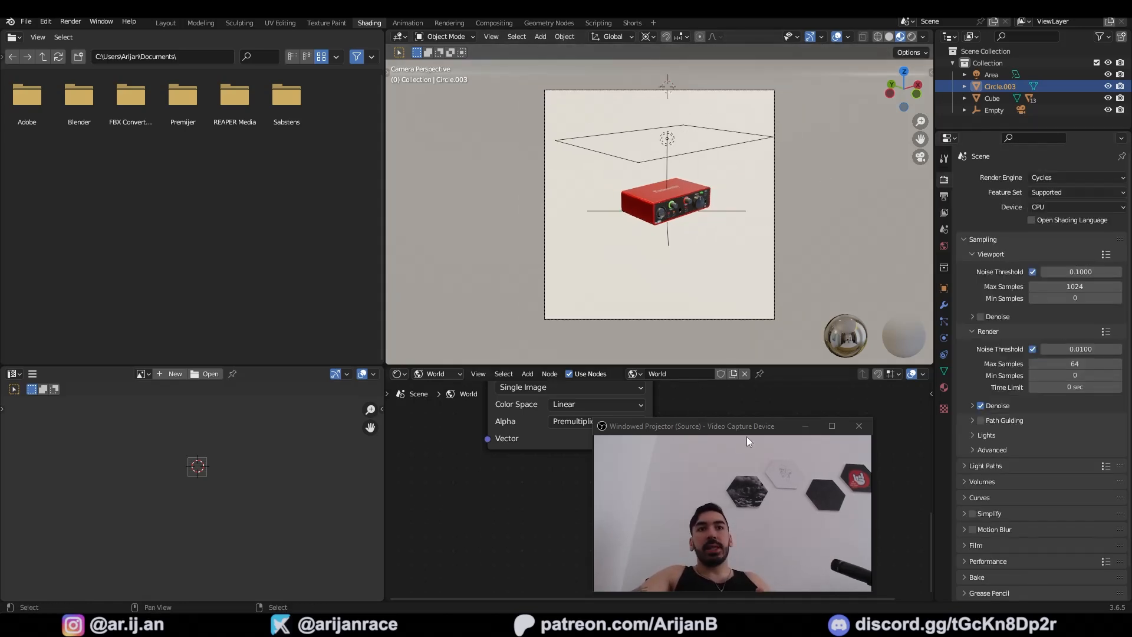
left_click_drag(764, 436, 959, 447)
key("F12")
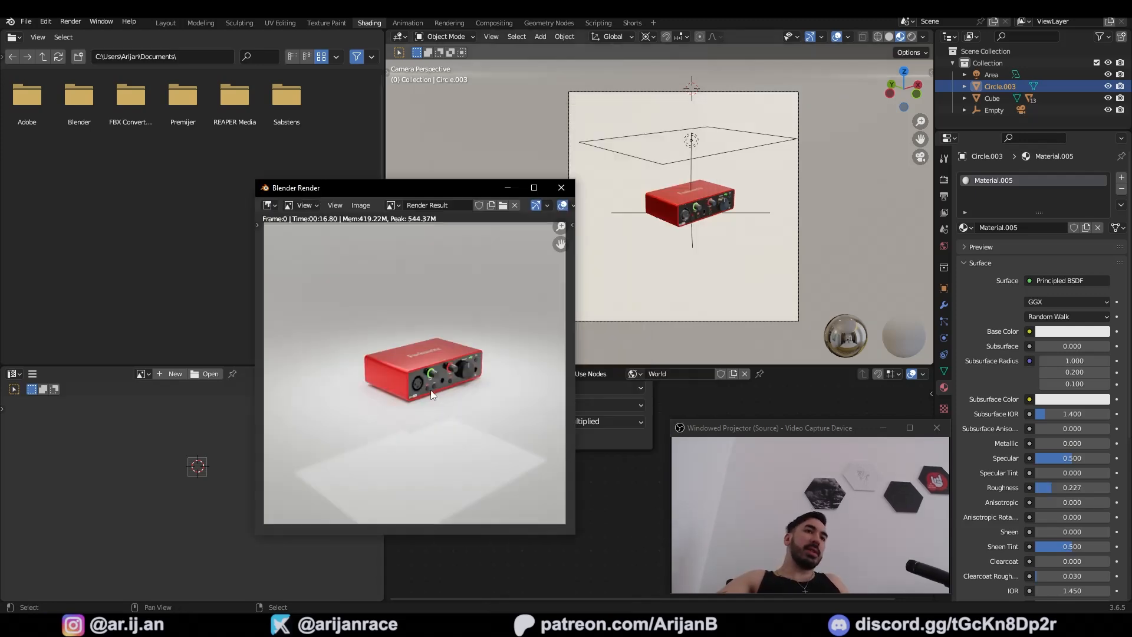
key("Escape")
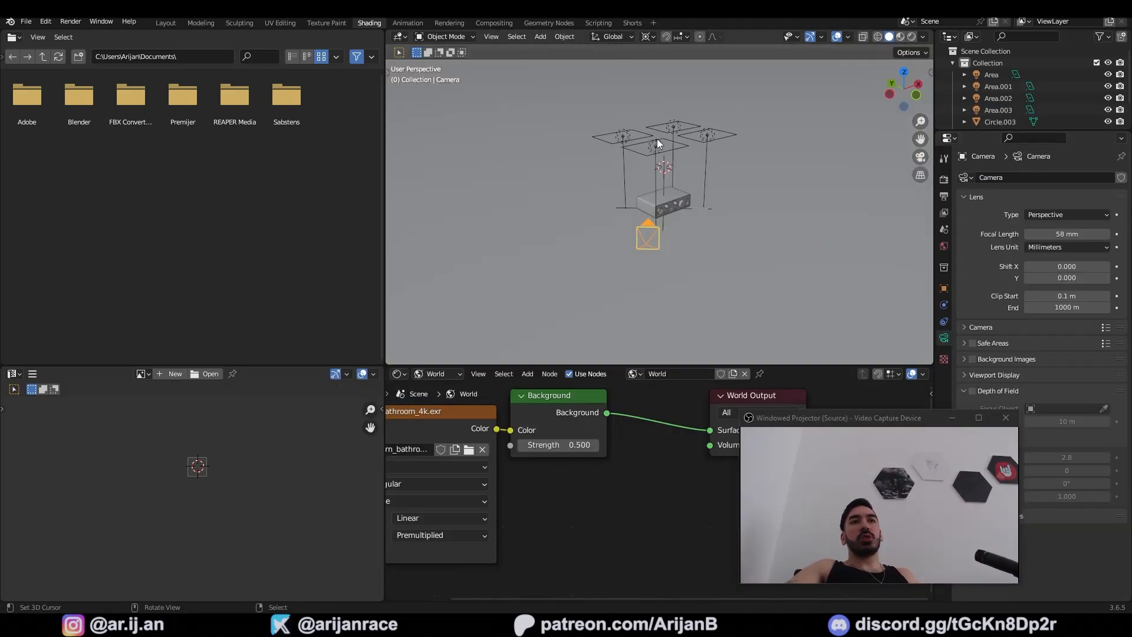
Examine the area lights arranged above the audio interface by selecting them individually
left_click(657, 139)
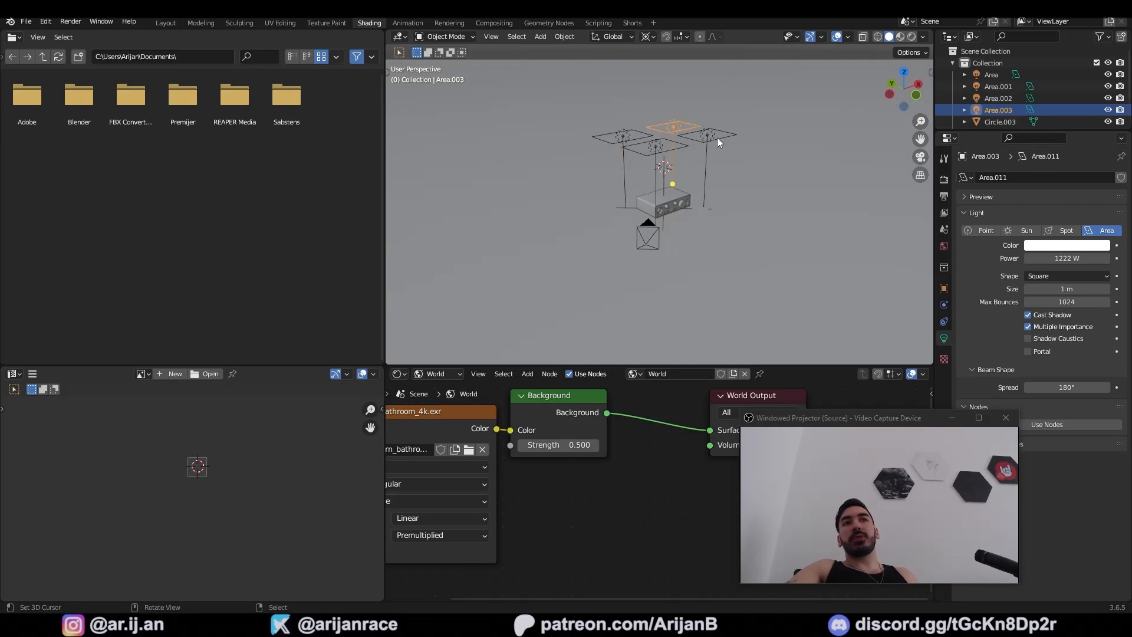
left_click(678, 142)
middle_click_drag(678, 142, 647, 162)
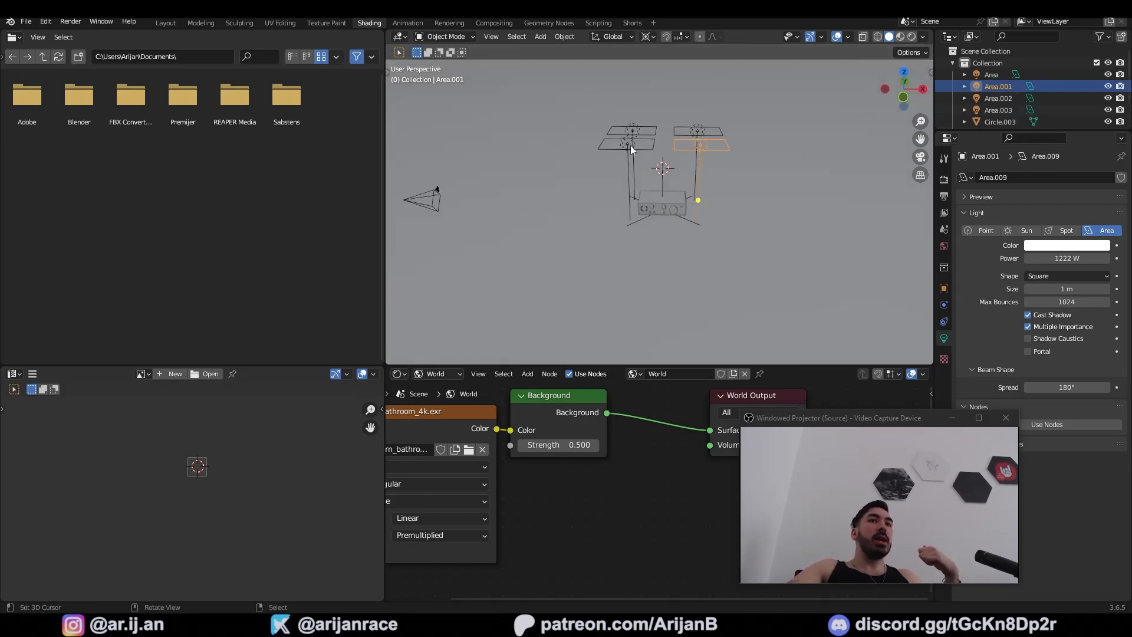
left_click(631, 145)
left_click(635, 128)
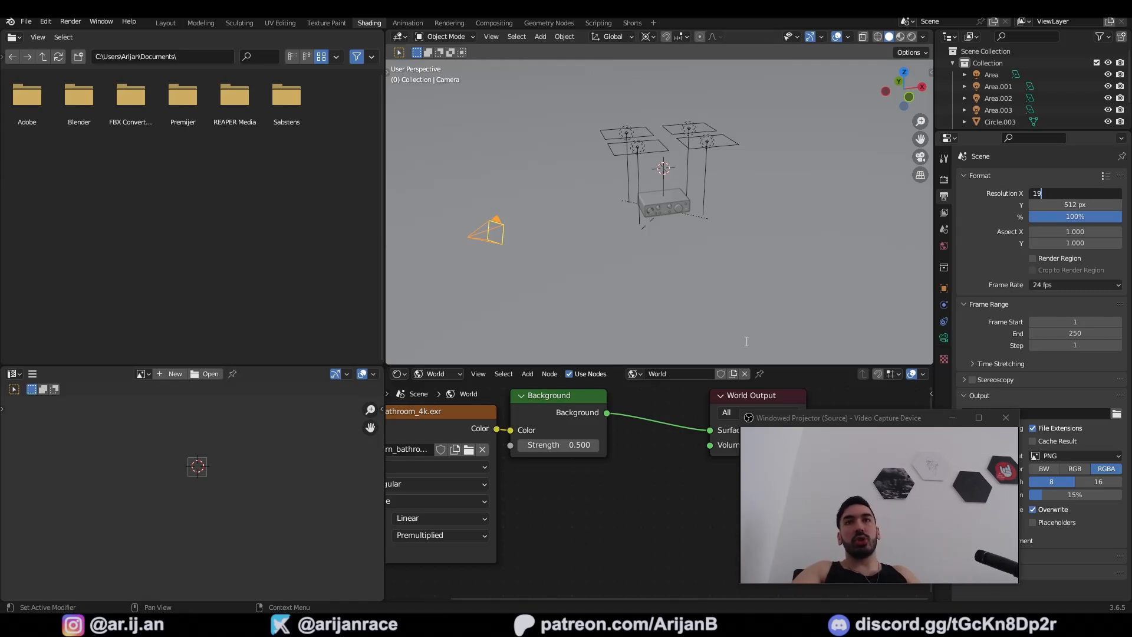
Set the output resolution to 1920 × 1080 px and switch to the Animation workspace
type("20")
key("Tab")
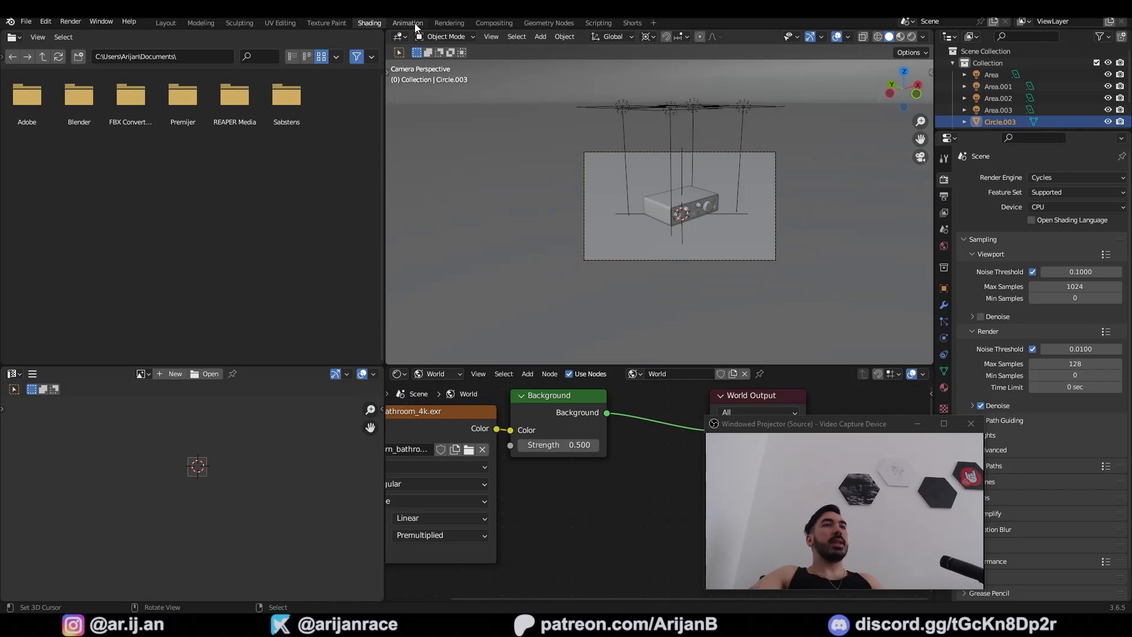
left_click(408, 23)
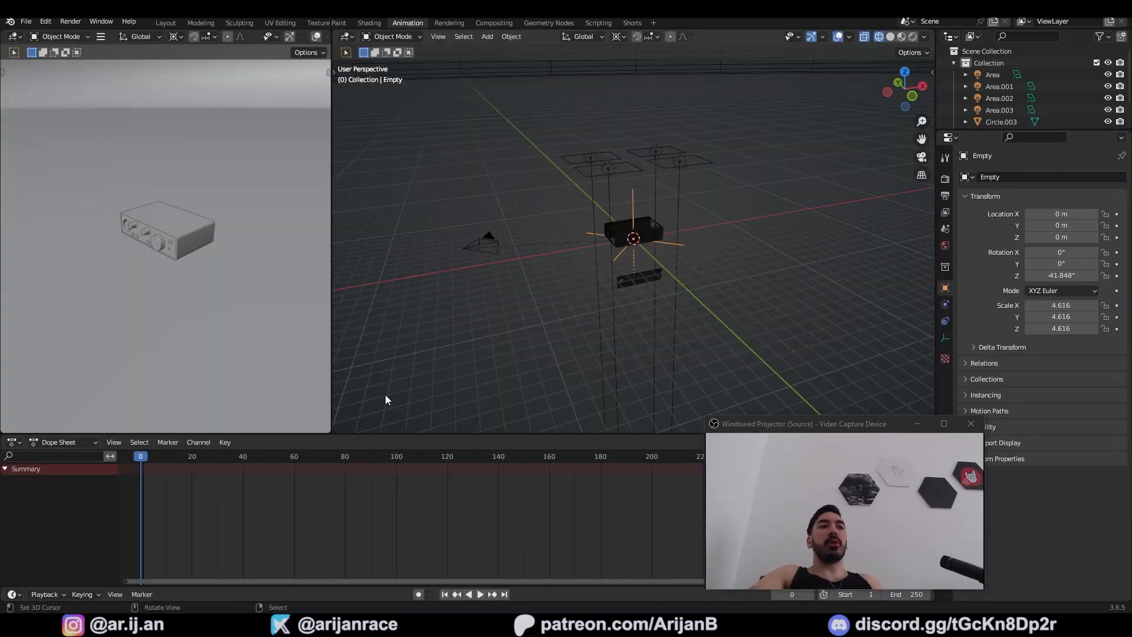
scroll(680, 262, "up", 2)
key("i")
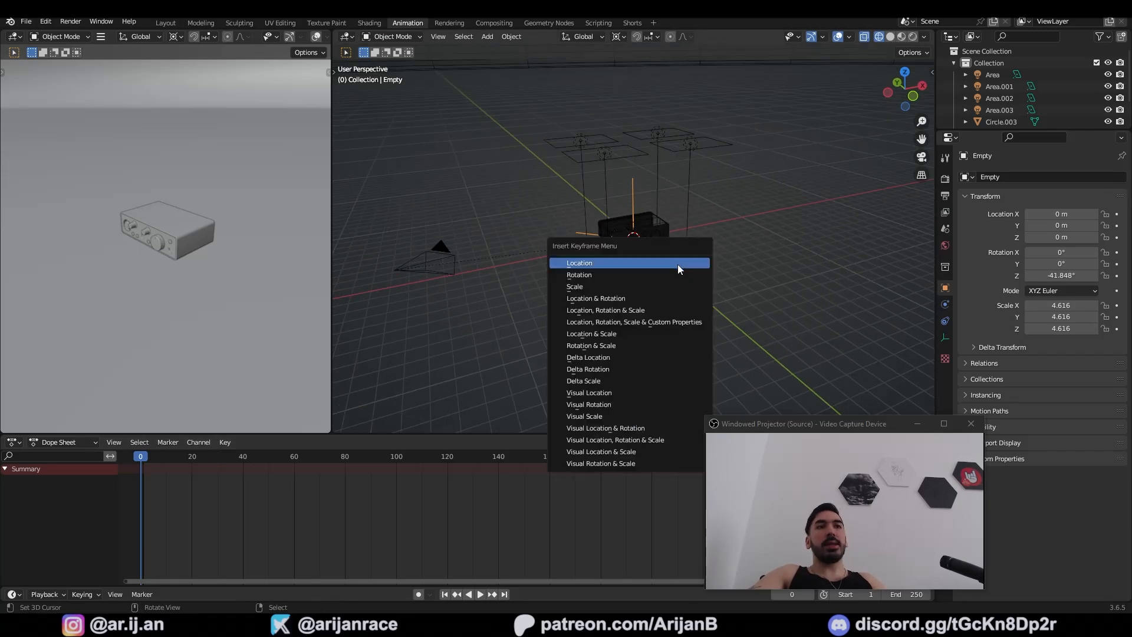
left_click(637, 275)
left_click(317, 466)
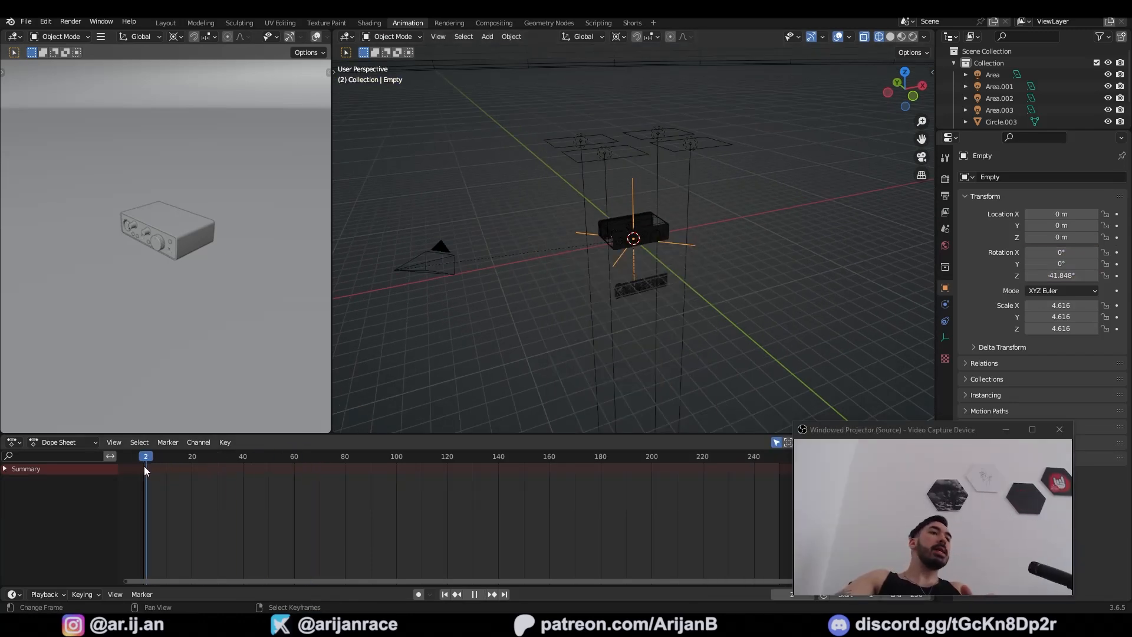
key("Escape")
key("g")
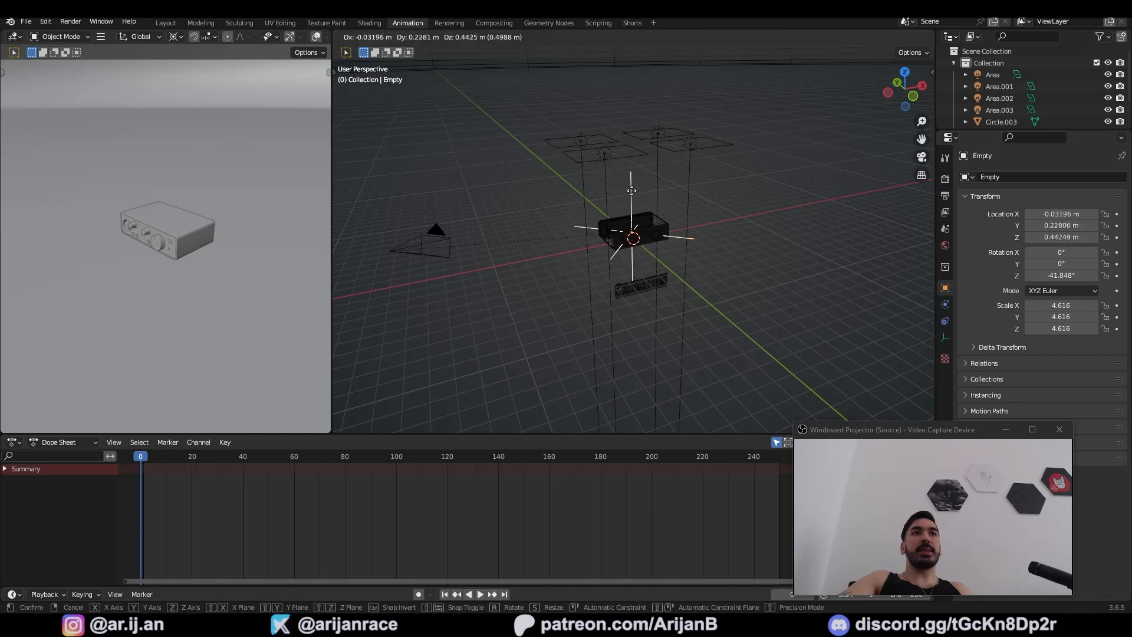
right_click(638, 198)
Insert a rotation keyframe for the empty at frame 0 and go to frame 141
key("i")
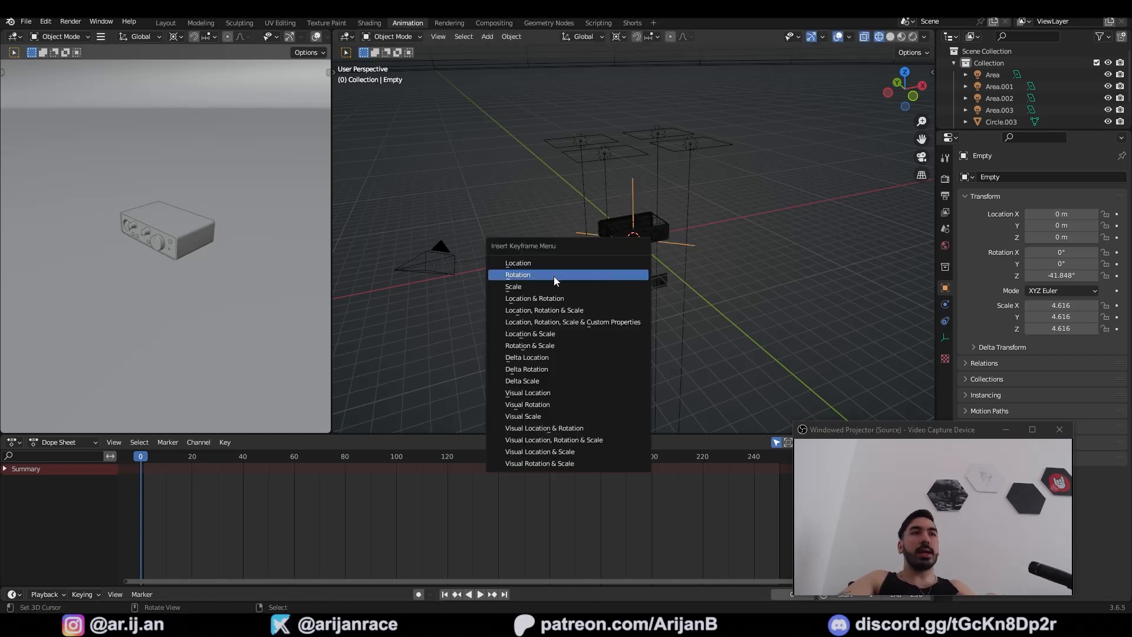
left_click(528, 274)
key("space")
left_click(228, 457)
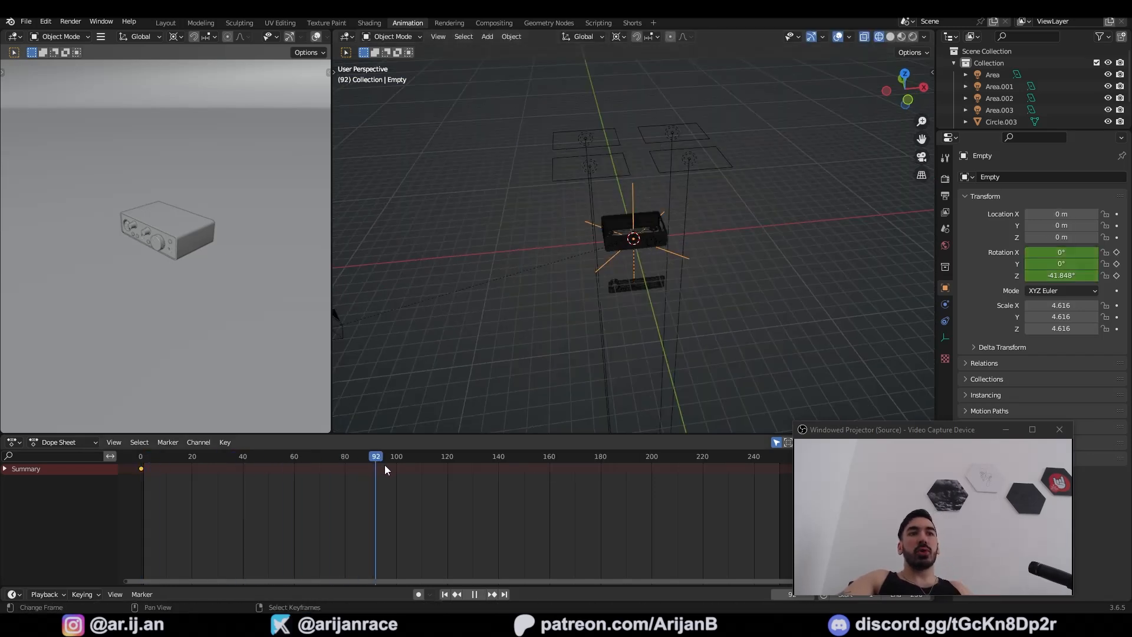
key("space")
Rotate the empty about the global Z axis and insert a rotation keyframe at frame 141
middle_click_drag(631, 280, 720, 271)
key("r")
key("z")
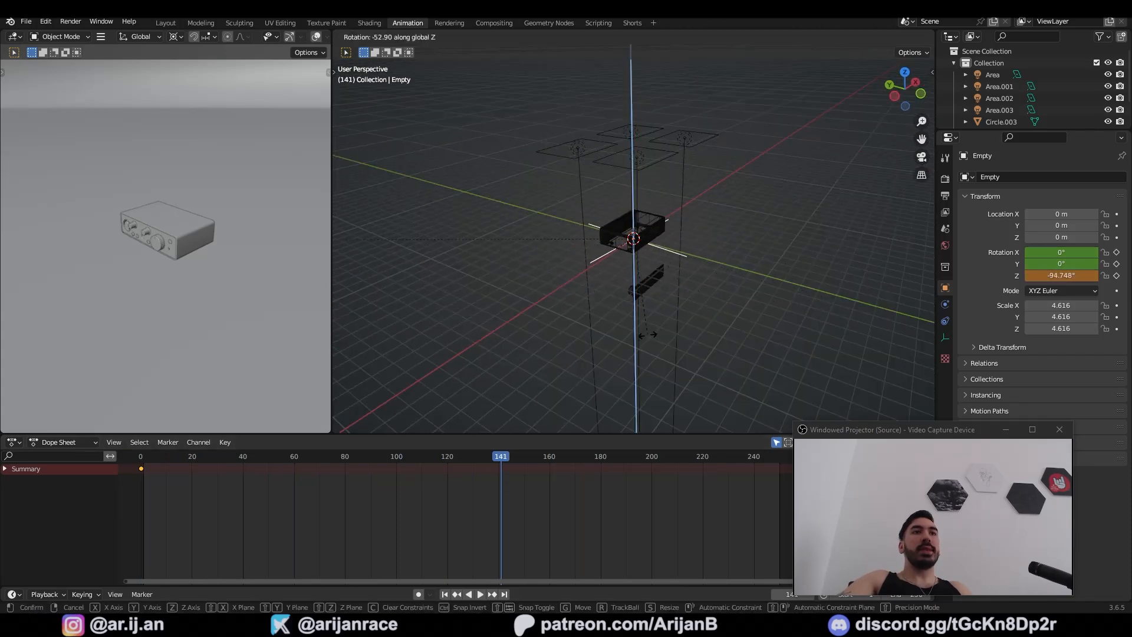
left_click(571, 339)
middle_click_drag(561, 336, 665, 335)
key("i")
left_click(629, 335)
Set the interpolation of both rotation keyframes to Linear and play the animation through the camera
key("space")
left_click(419, 457)
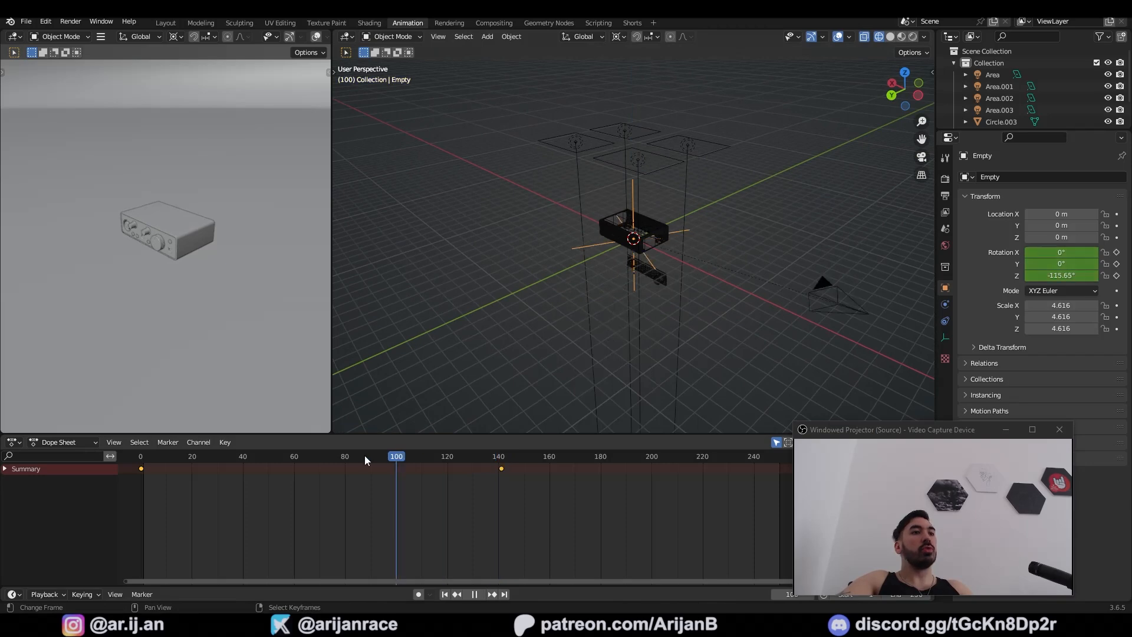
left_click_drag(561, 551, 122, 450)
key("t")
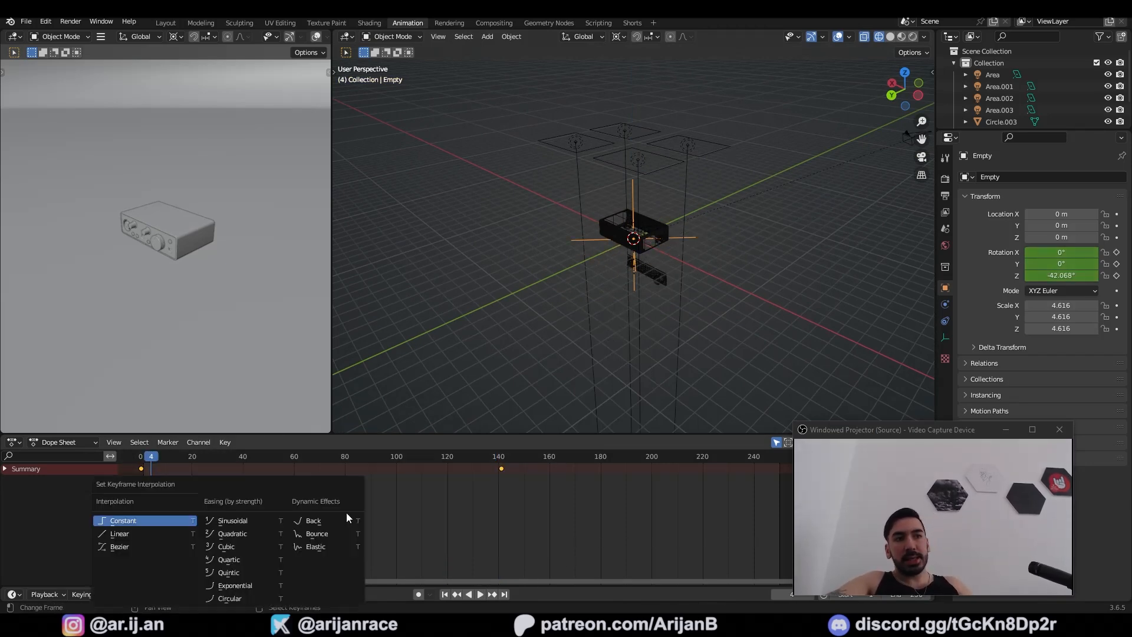
left_click(133, 535)
key("KP_0")
key("space")
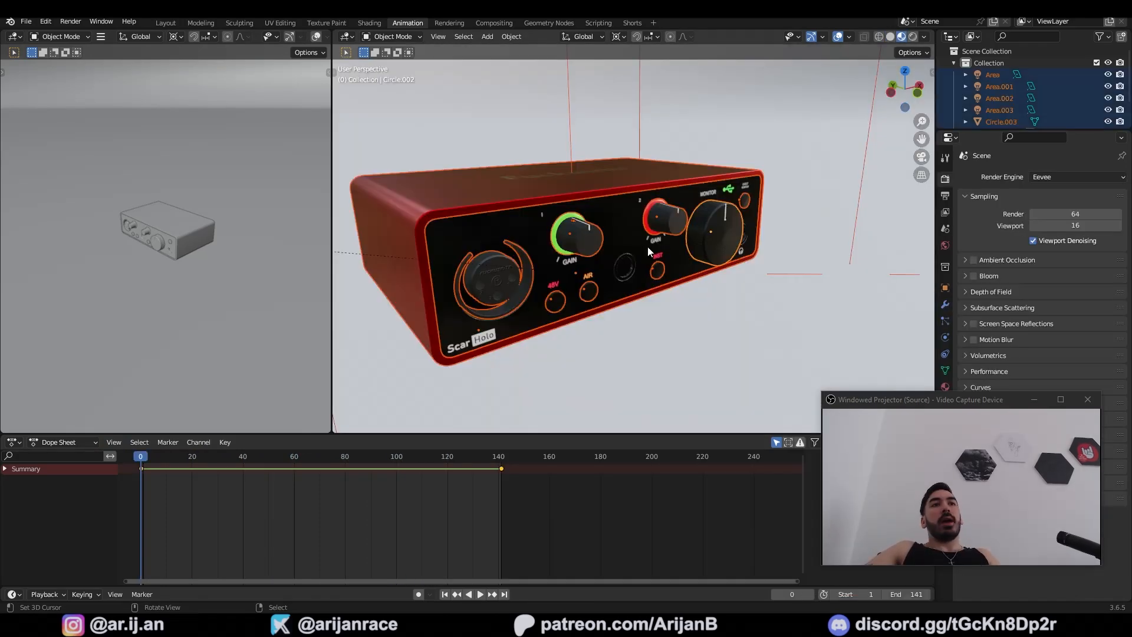
Deselect everything and examine the front panel and knobs of the audio interface up close
key("alt+a")
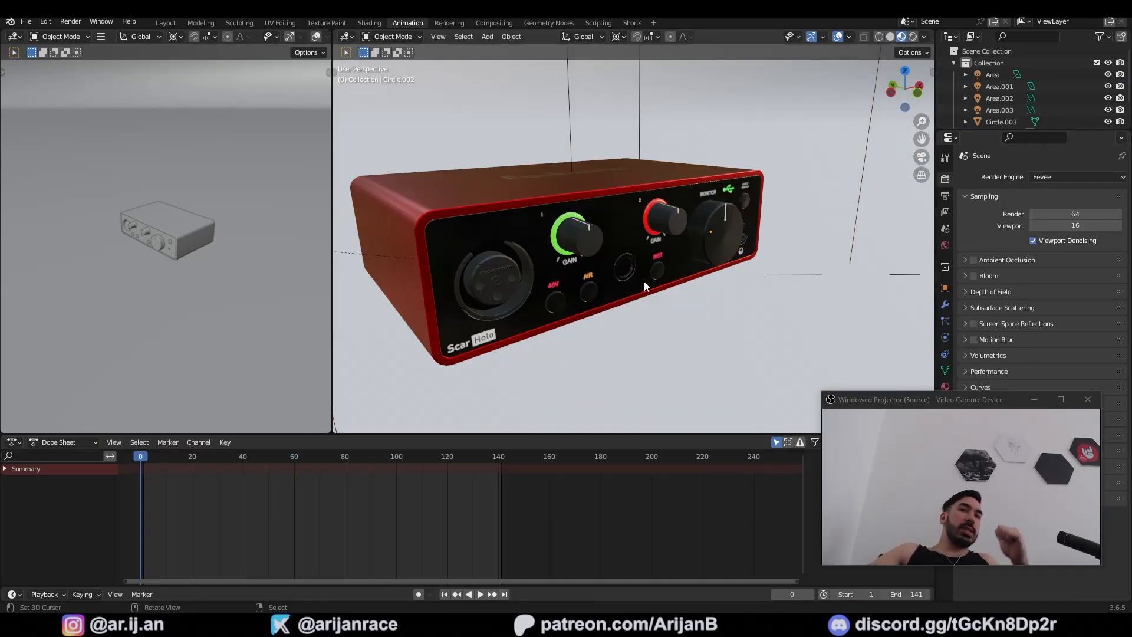
scroll(748, 238, "up", 5)
middle_click_drag(759, 251, 667, 252)
left_click(740, 211)
scroll(666, 200, "down", 5)
left_click(668, 196)
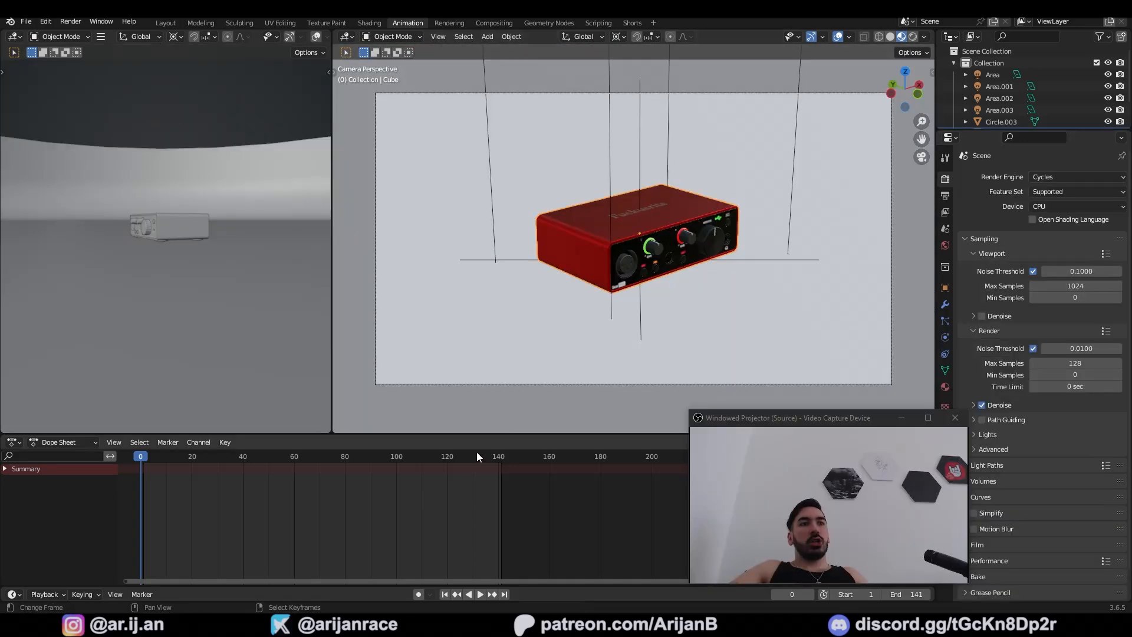
Check the rotation animation at frames 141 and 71, and review the output and render sampling settings
left_click(500, 457)
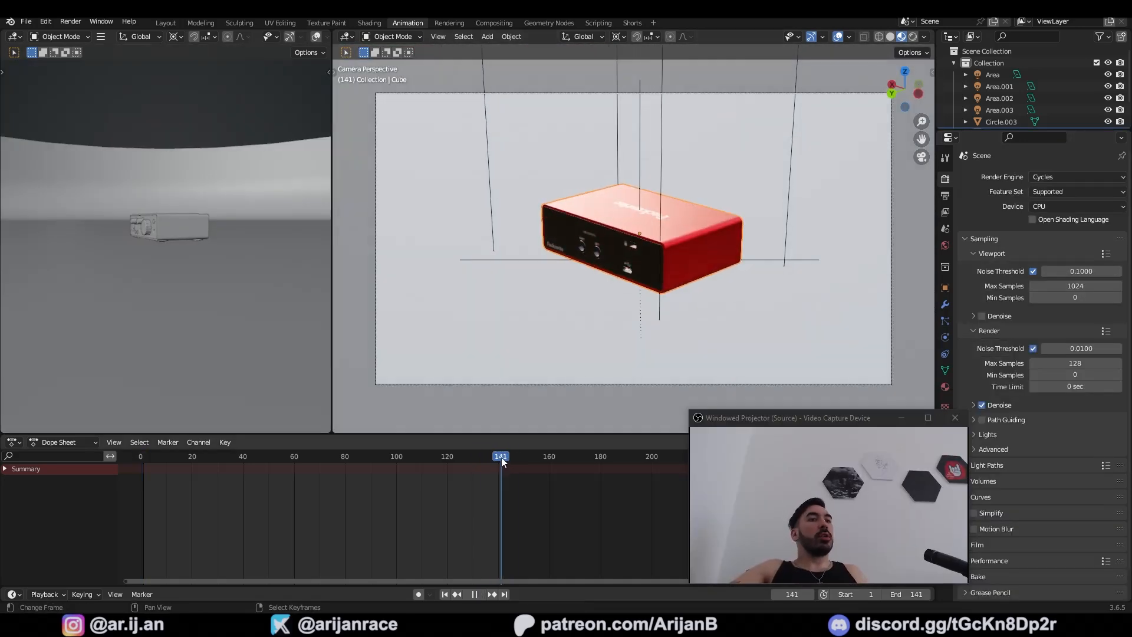
left_click_drag(501, 457, 322, 476)
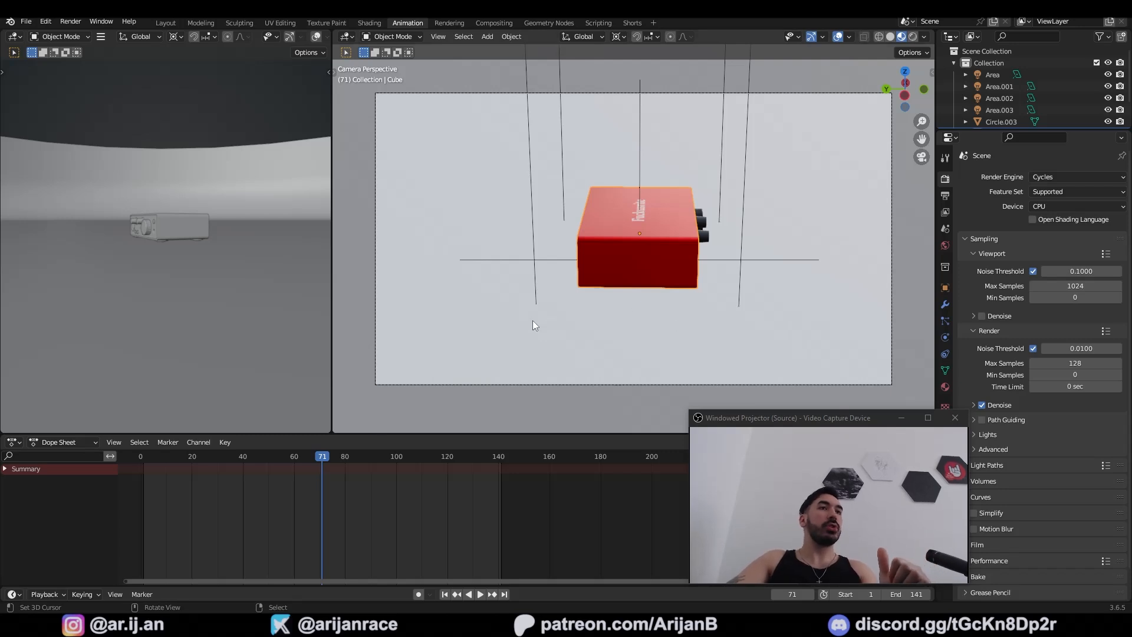
left_click(946, 195)
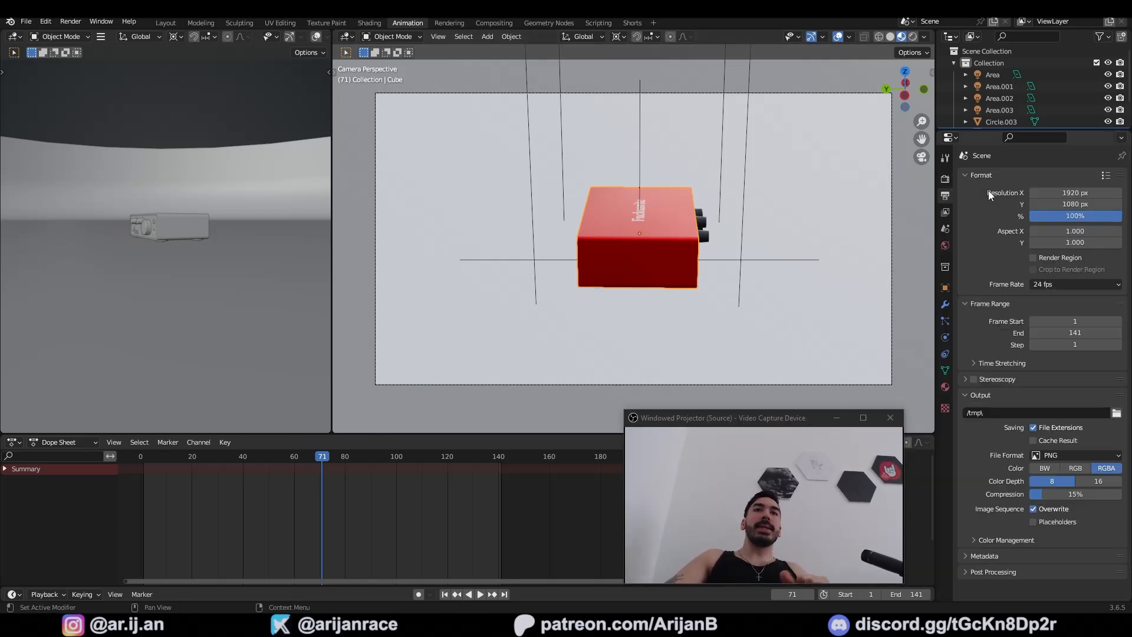
left_click(945, 179)
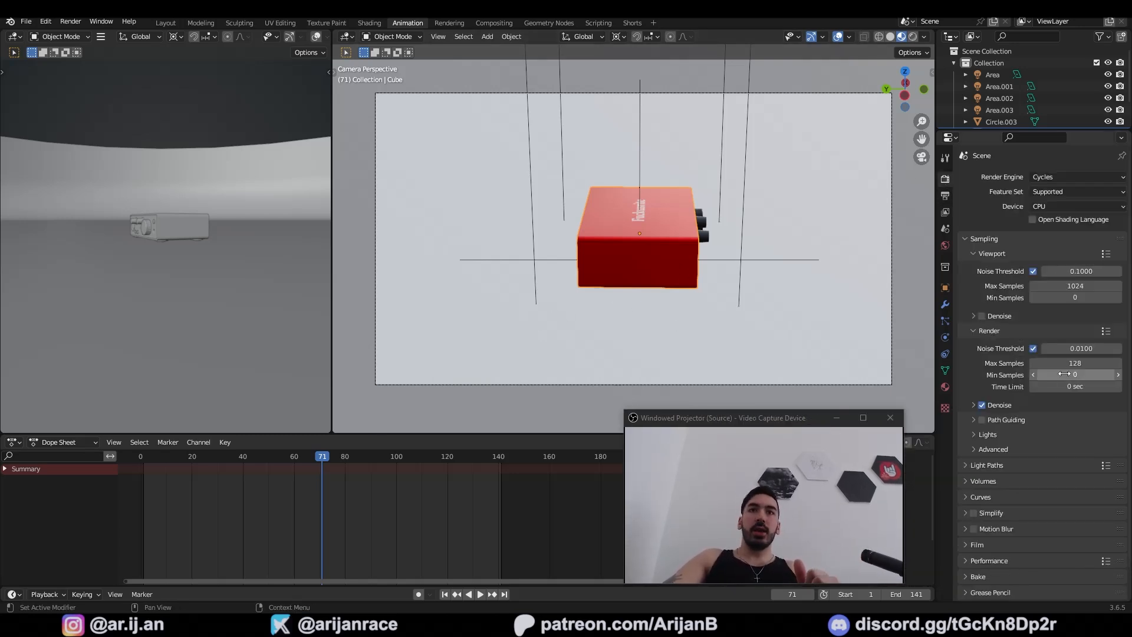
Render a test image of frame 24 and check the end of the animation around frame 141
left_click_drag(780, 425, 894, 435)
left_click(202, 456)
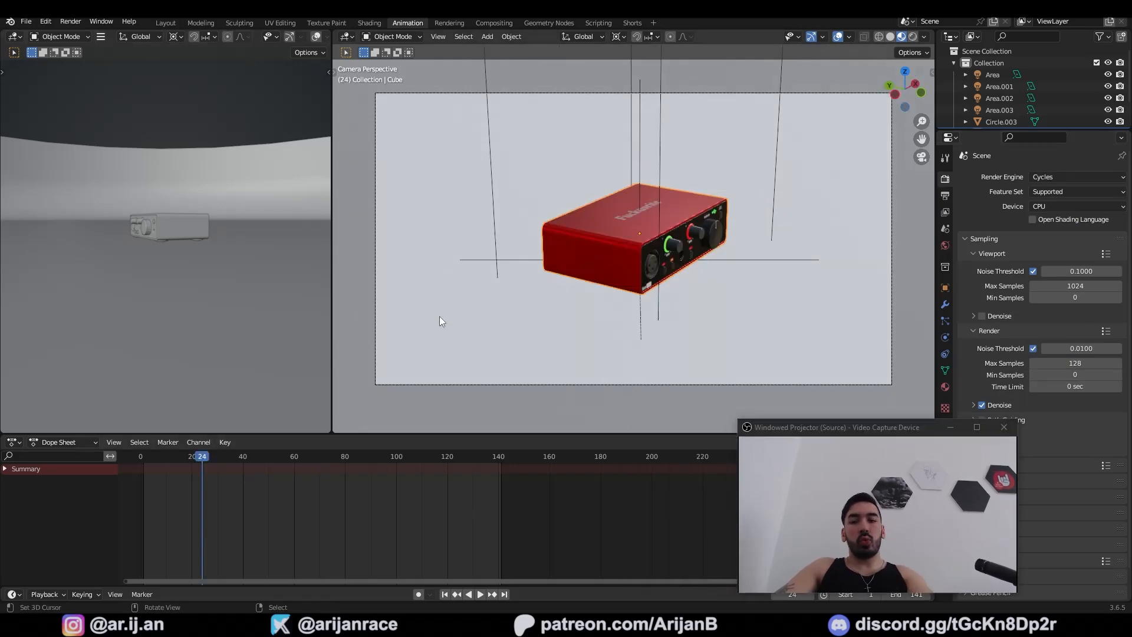
key("F12")
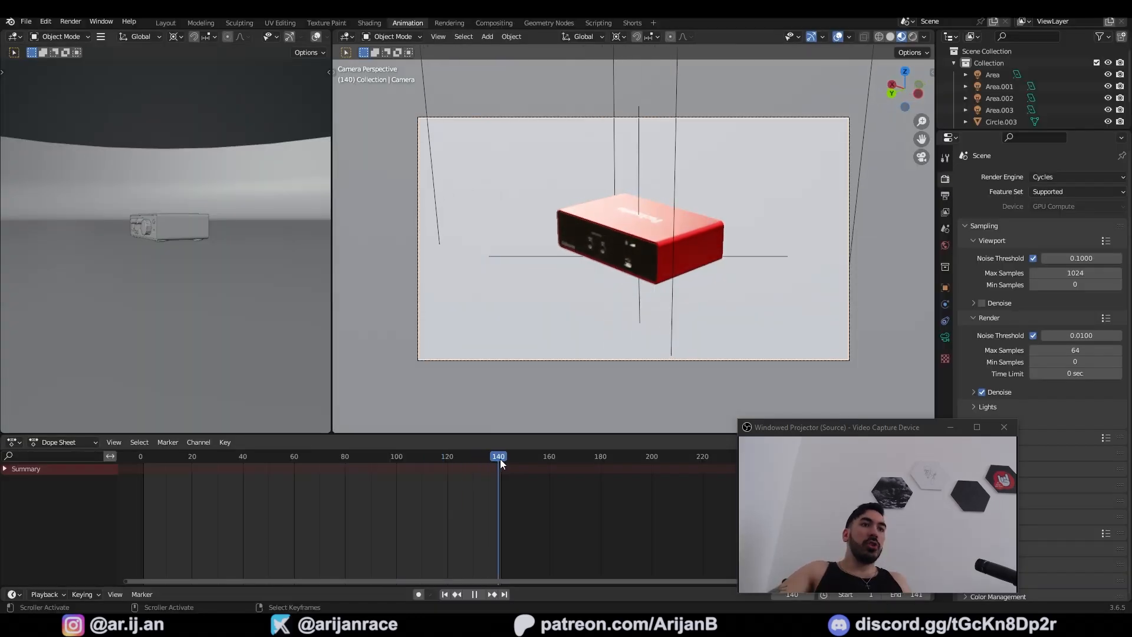
left_click_drag(500, 459, 502, 459)
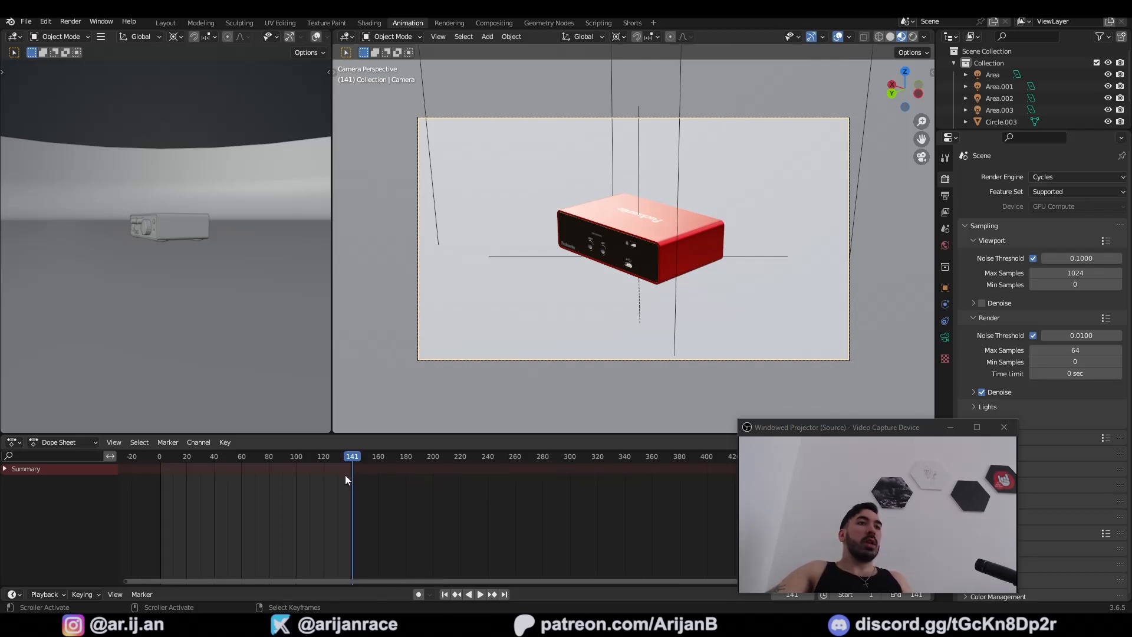
left_click_drag(336, 457, 348, 491)
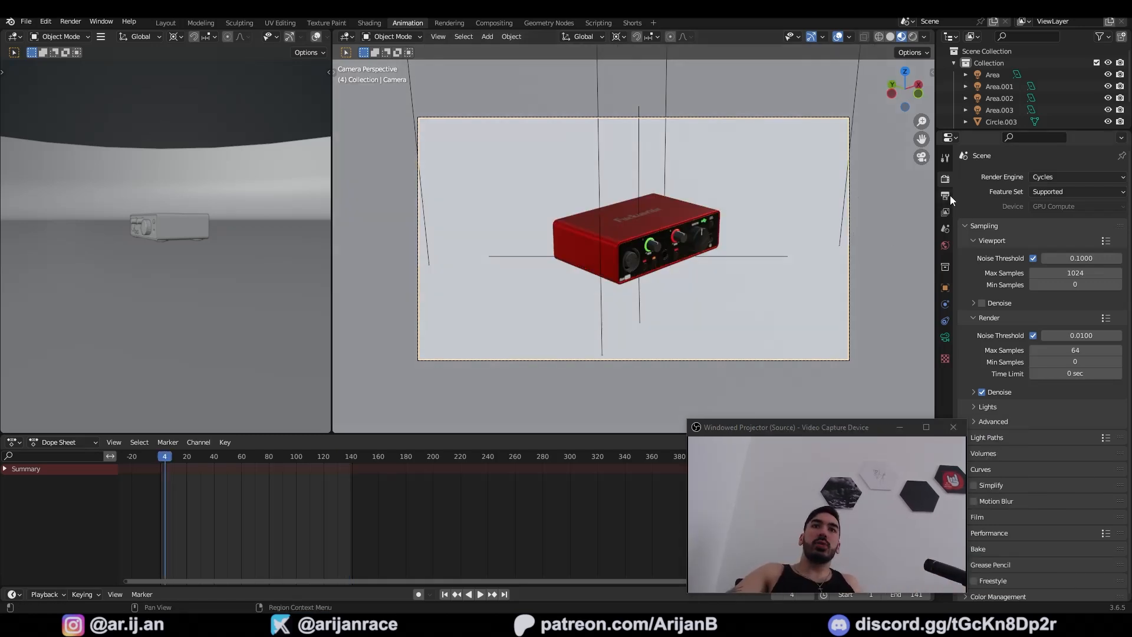
Set the output file format to FFmpeg Video with an MPEG-4 container and the H.264 video codec
left_click(945, 196)
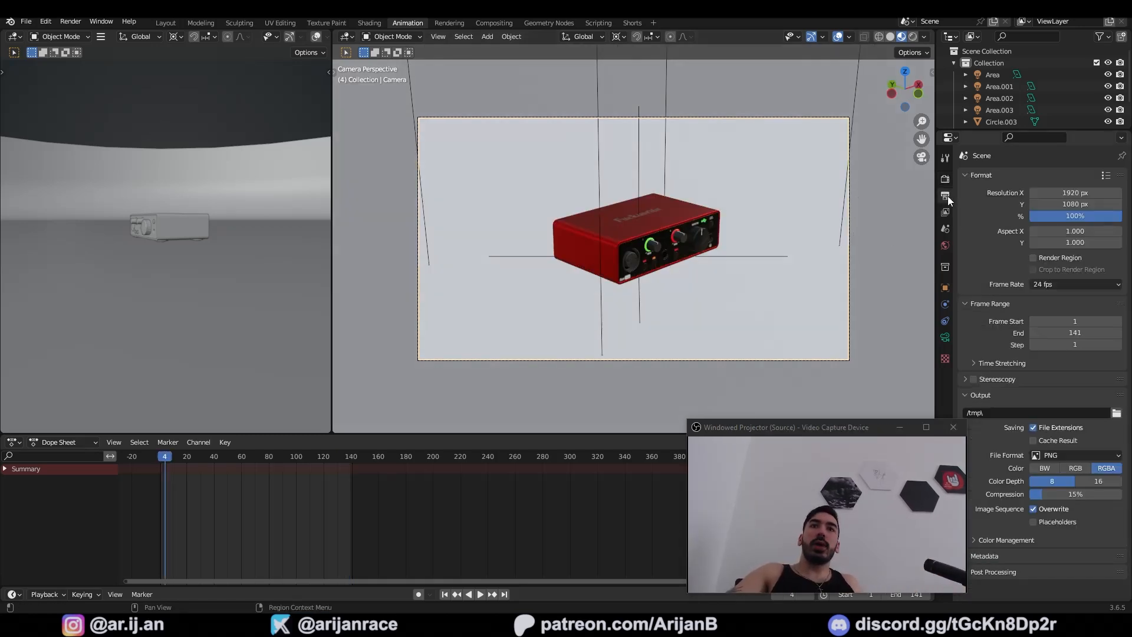
left_click(1057, 454)
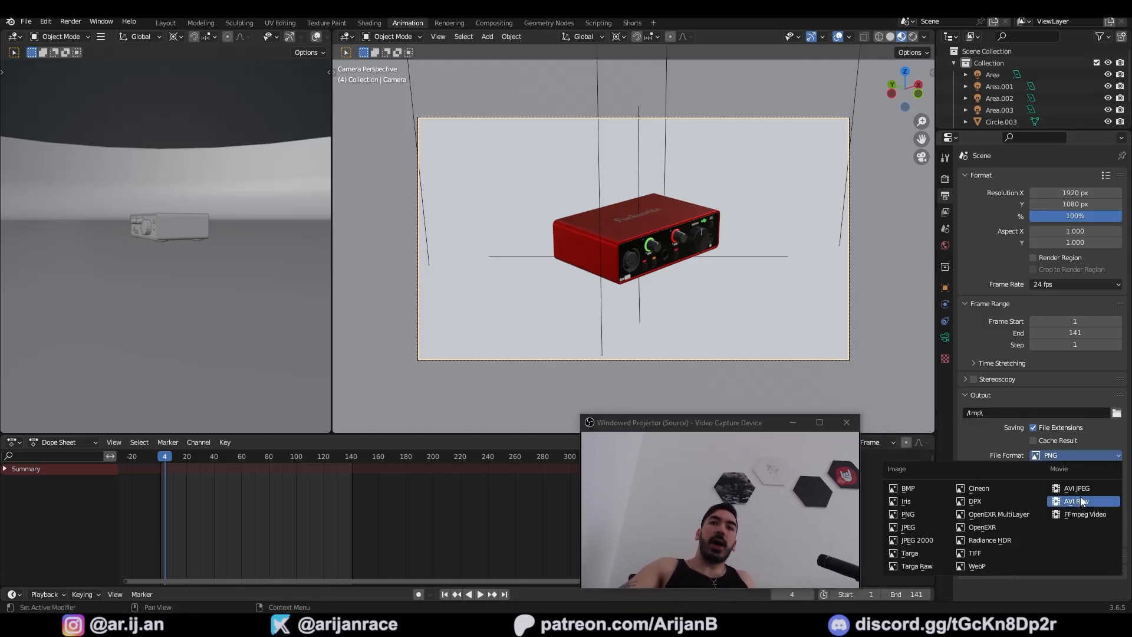
left_click(1077, 515)
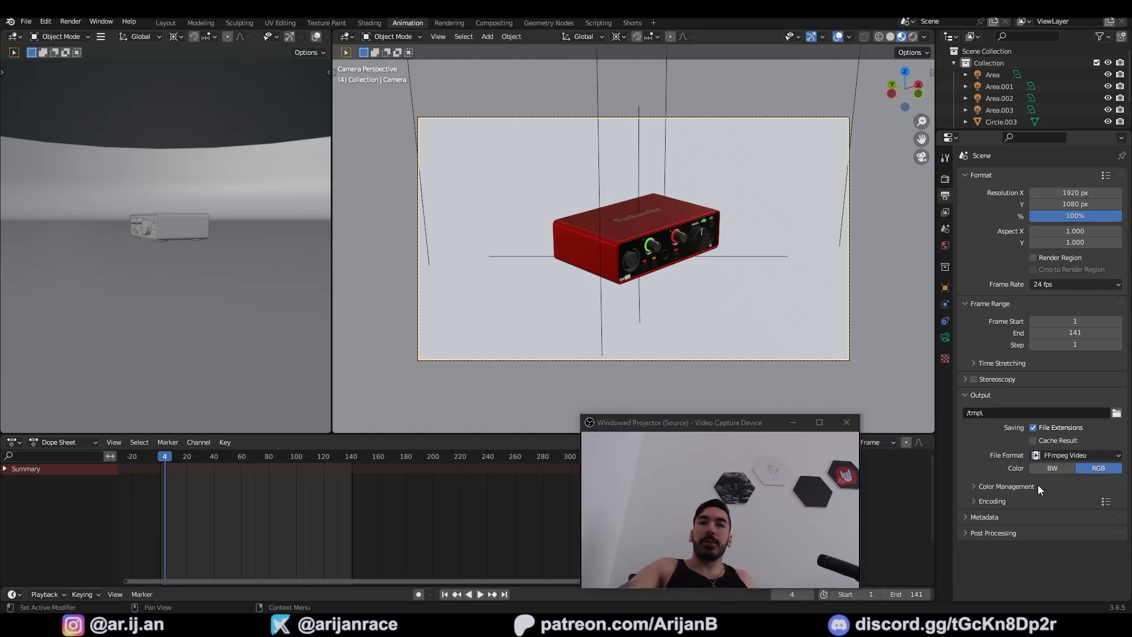
left_click(980, 500)
scroll(1002, 460, "down", 4)
left_click(1037, 412)
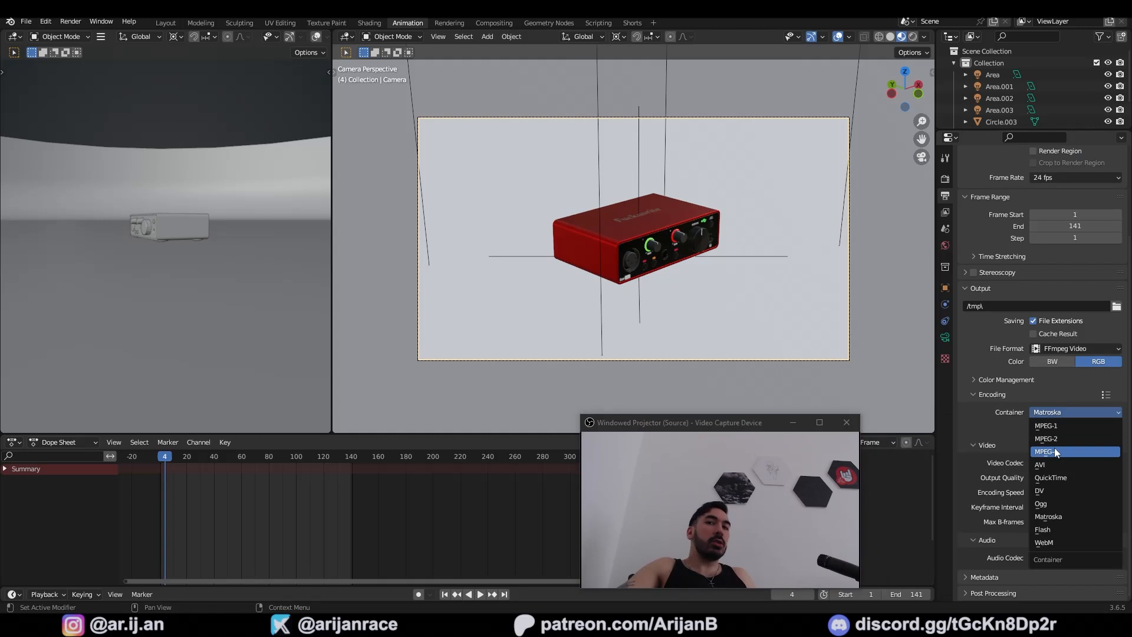
left_click(1047, 451)
left_click(1049, 462)
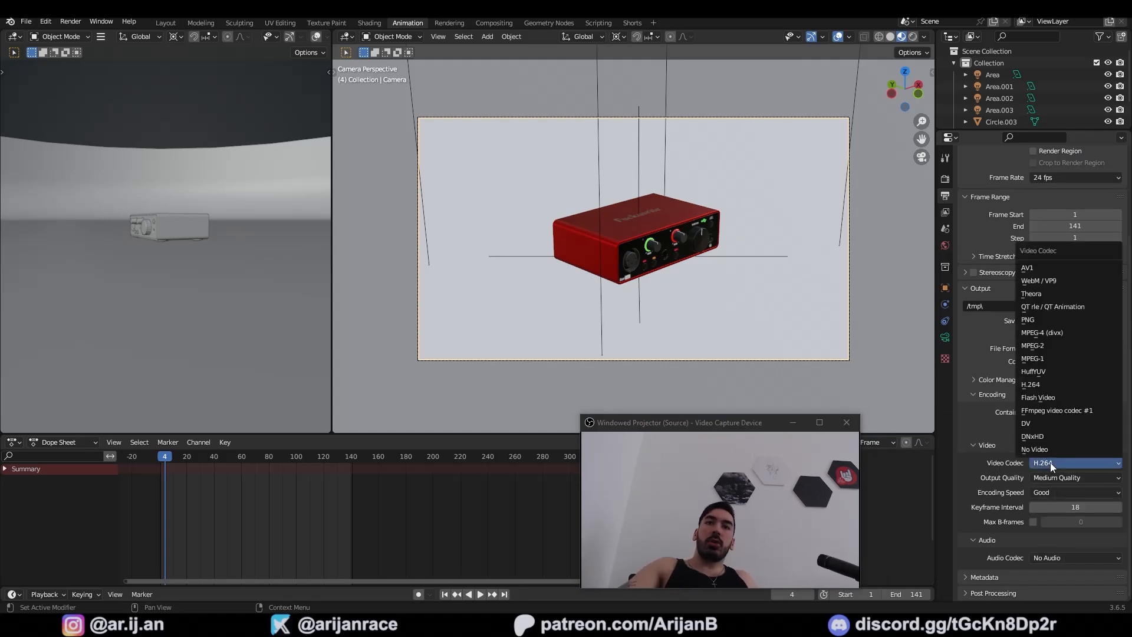
left_click(1043, 463)
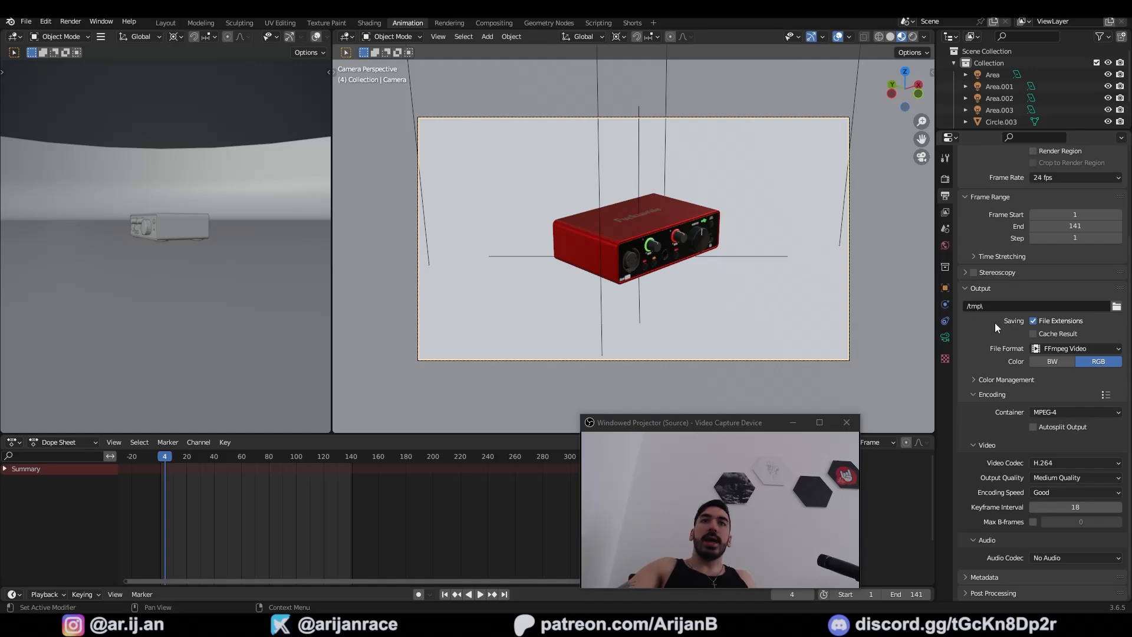
Set the output path to the Videos\Tutorials\Focusrite folder and preview the spin animation along the timeline
left_click(1114, 307)
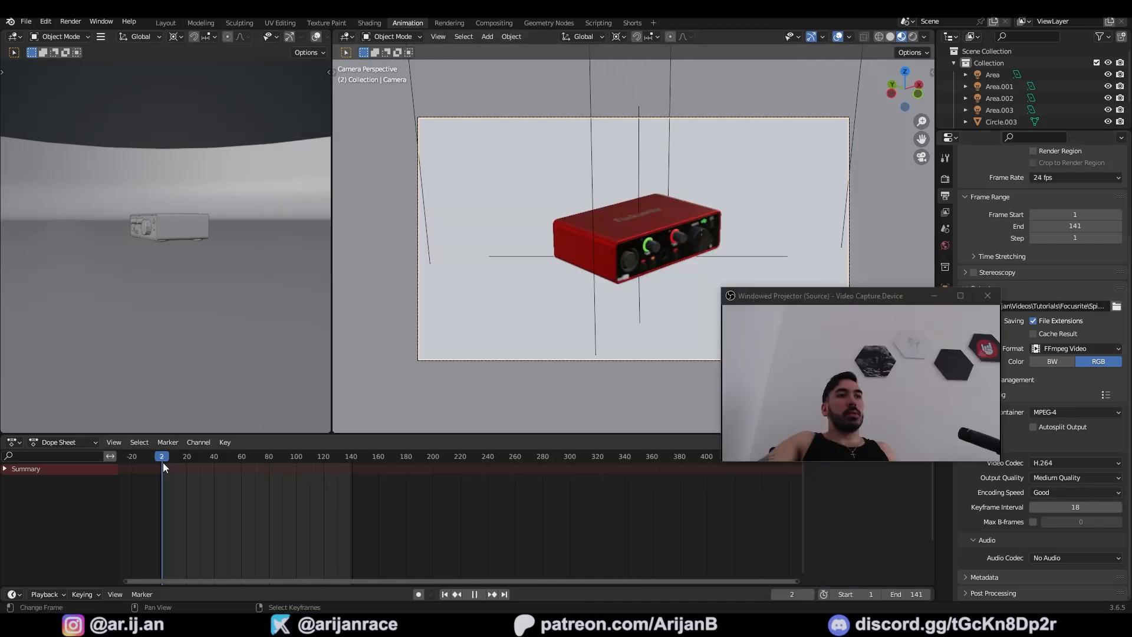
left_click_drag(163, 463, 380, 472)
key("Escape")
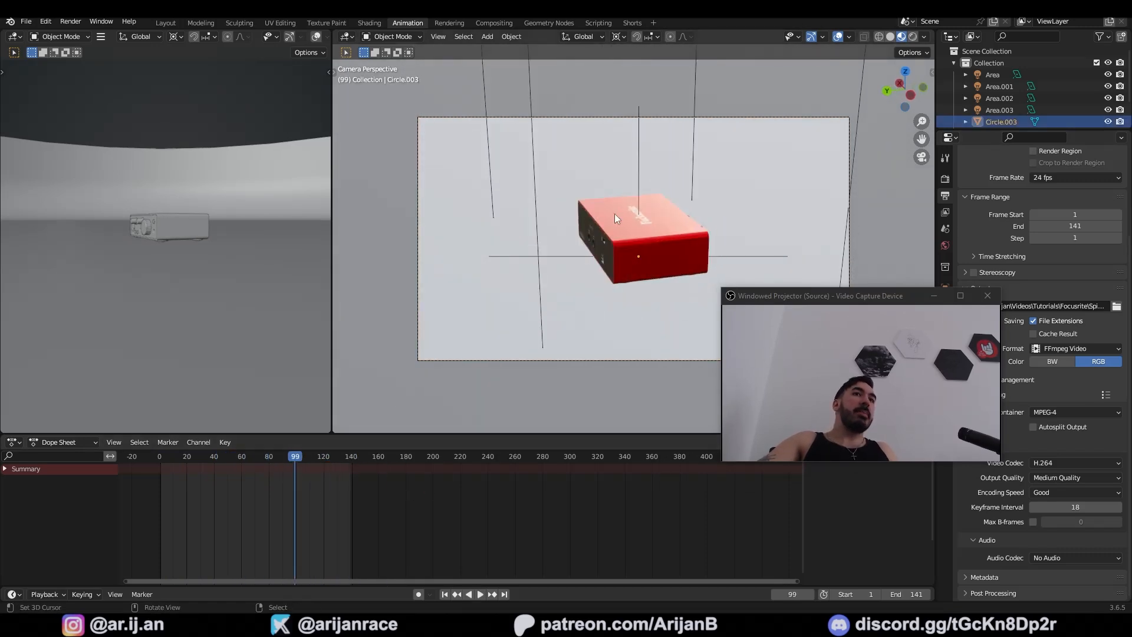
Select the empty that drives the rotation and preview its spin back to frame 61, viewing the scene from outside the camera
left_click_drag(638, 152, 640, 154)
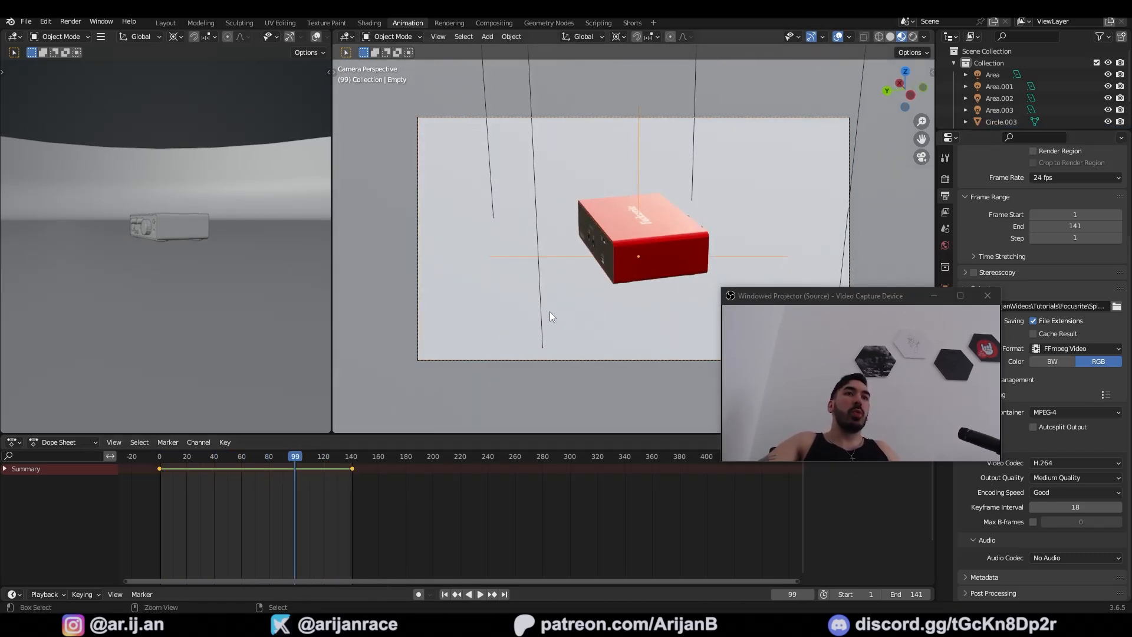
left_click_drag(345, 460, 244, 465)
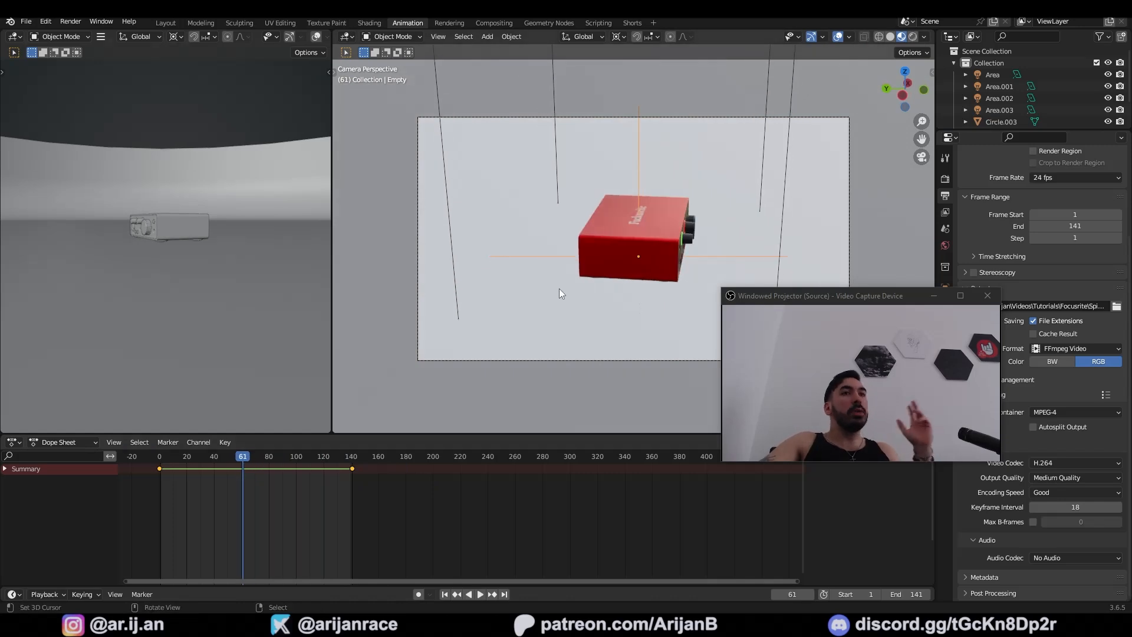
middle_click_drag(529, 307, 557, 286)
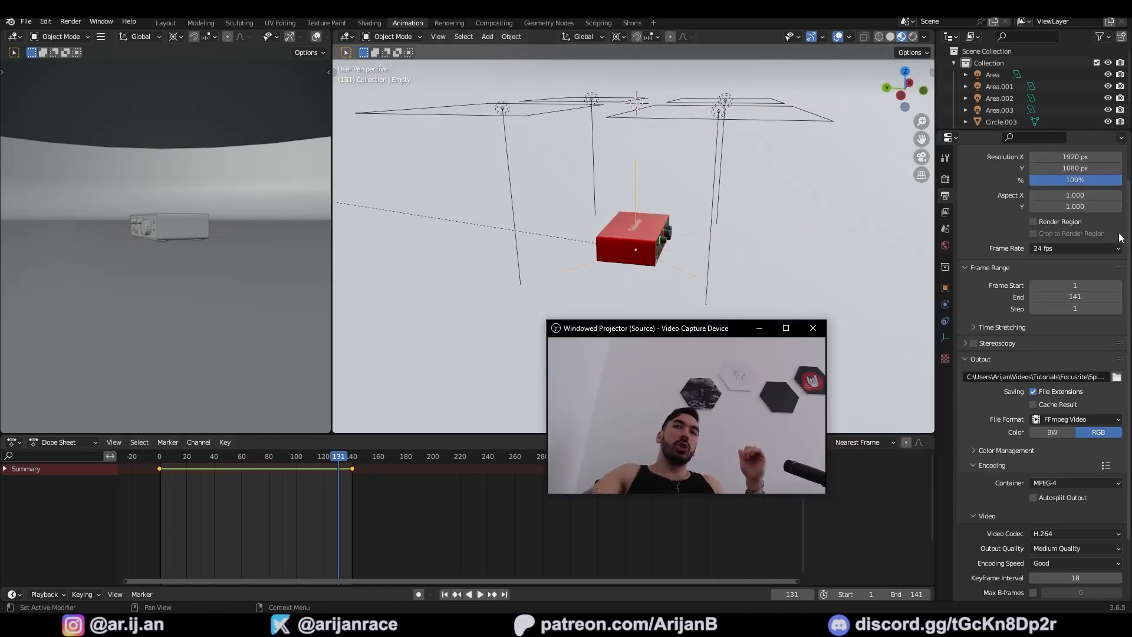
Set the output frame rate to 30 fps and play back the spin animation from the start
left_click(1053, 248)
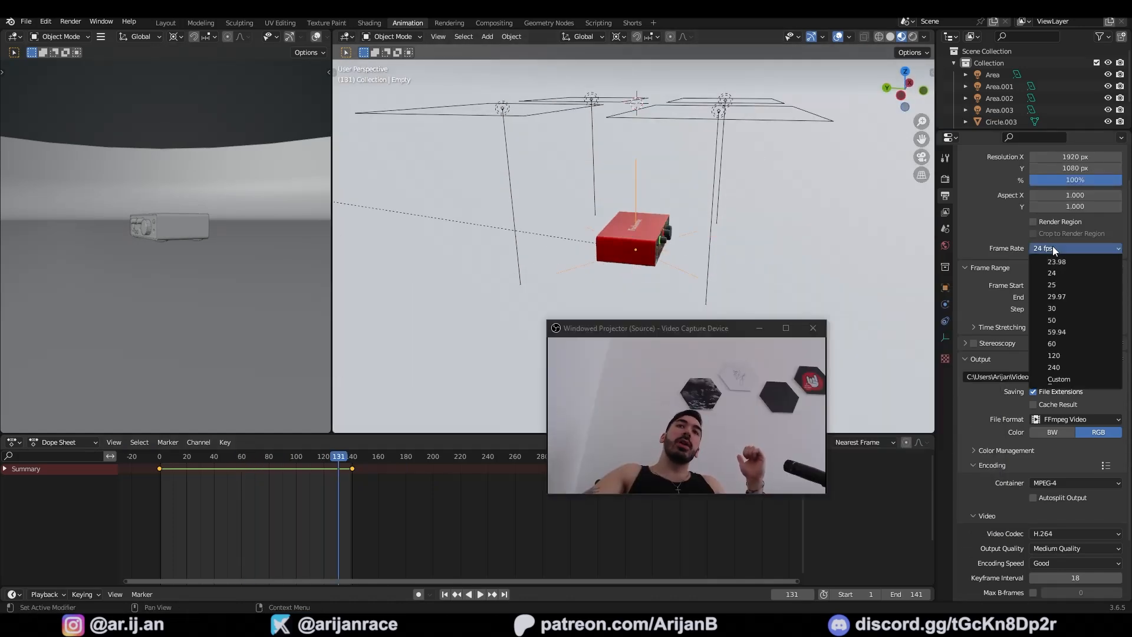
left_click(1063, 310)
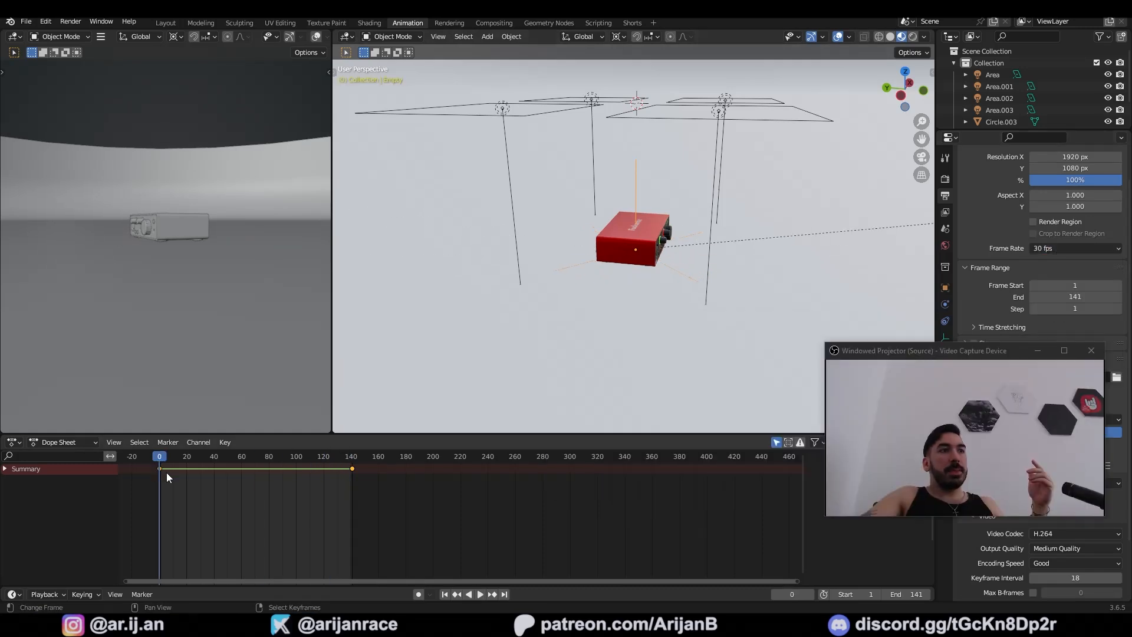
left_click(484, 593)
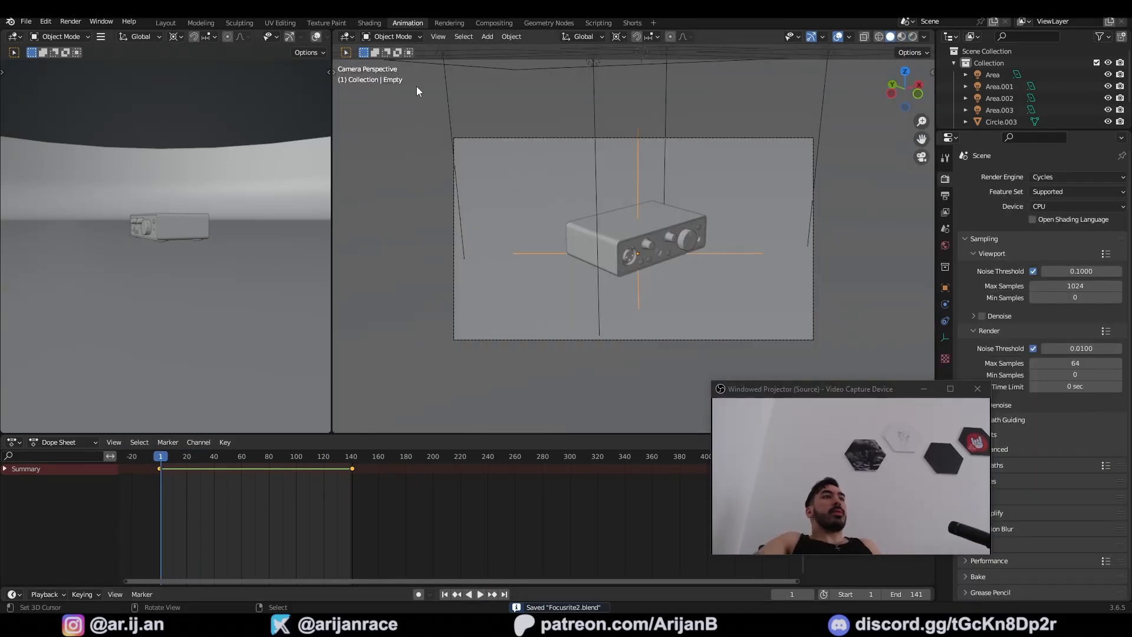
Render the full spin animation, frames 1 to 141, from the camera view
left_click(70, 21)
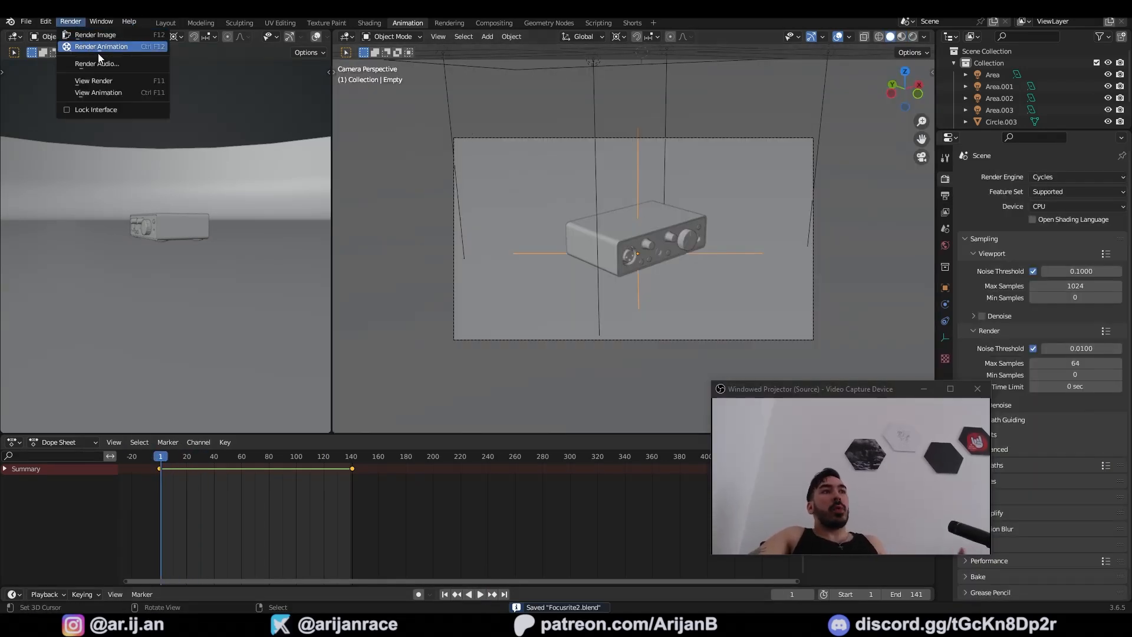